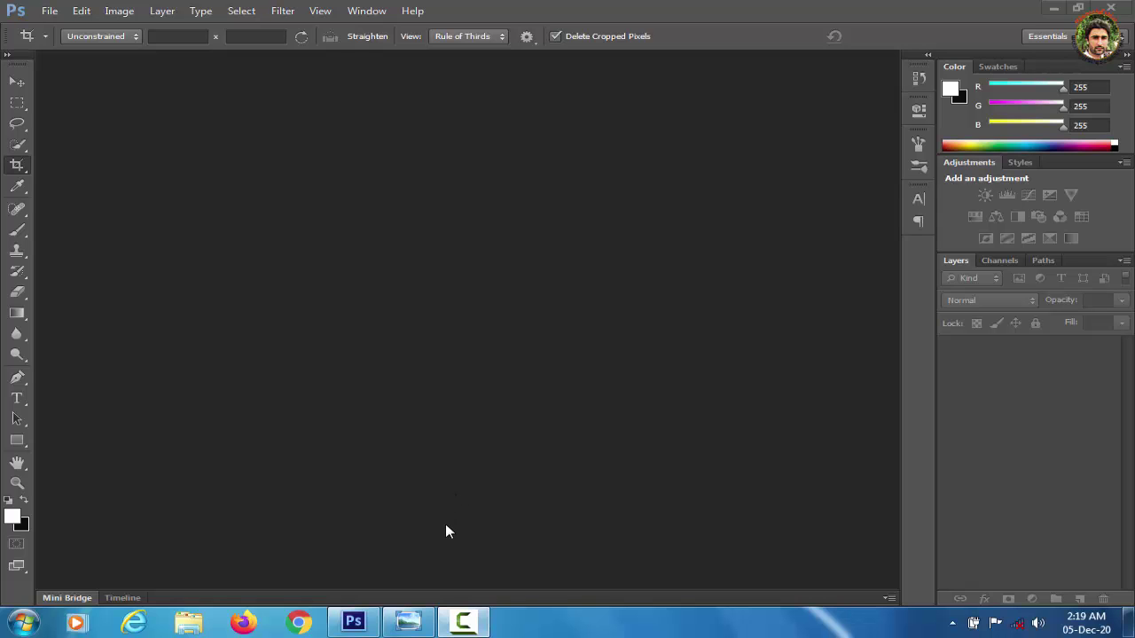
Preview the two finished sample card designs, close the viewer, and select the Move Tool.
click(408, 623)
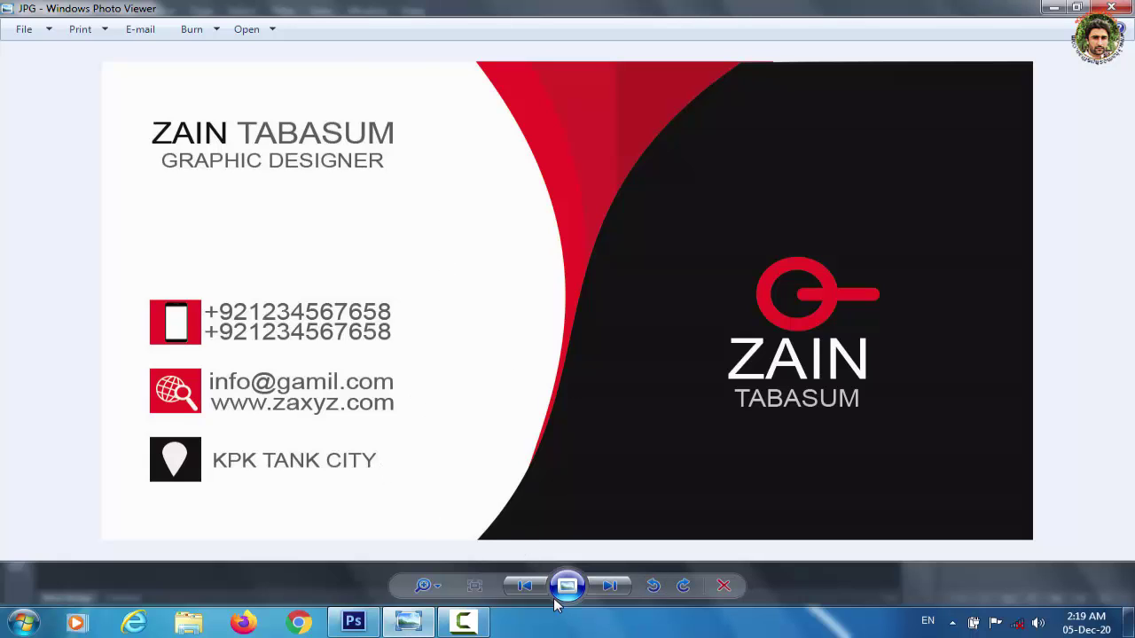
click(524, 585)
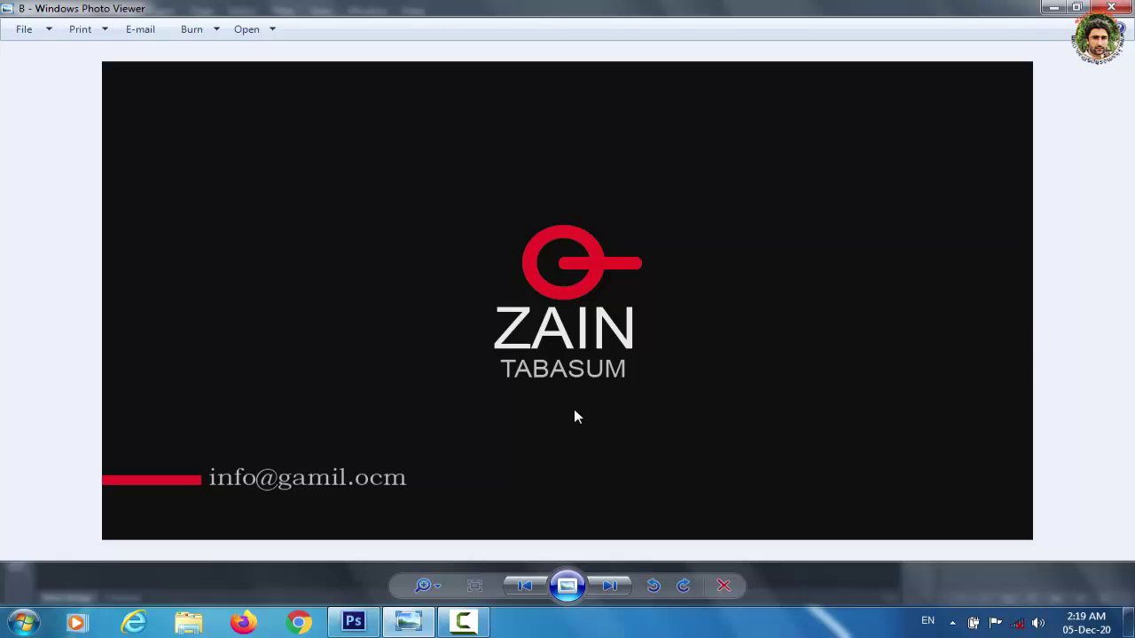
click(1112, 7)
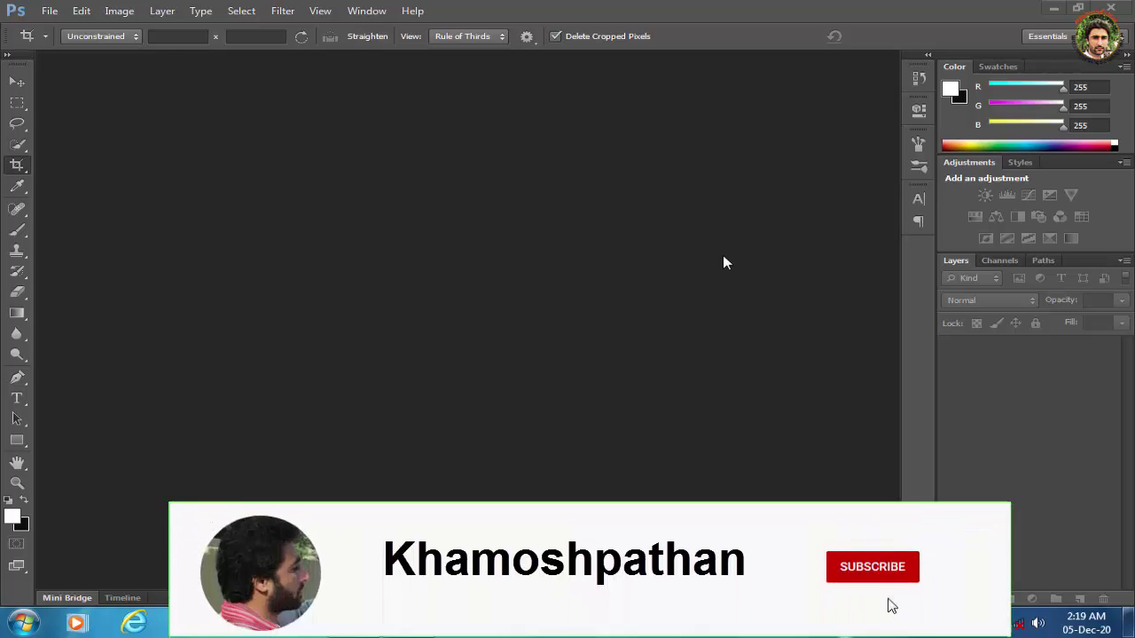
click(16, 81)
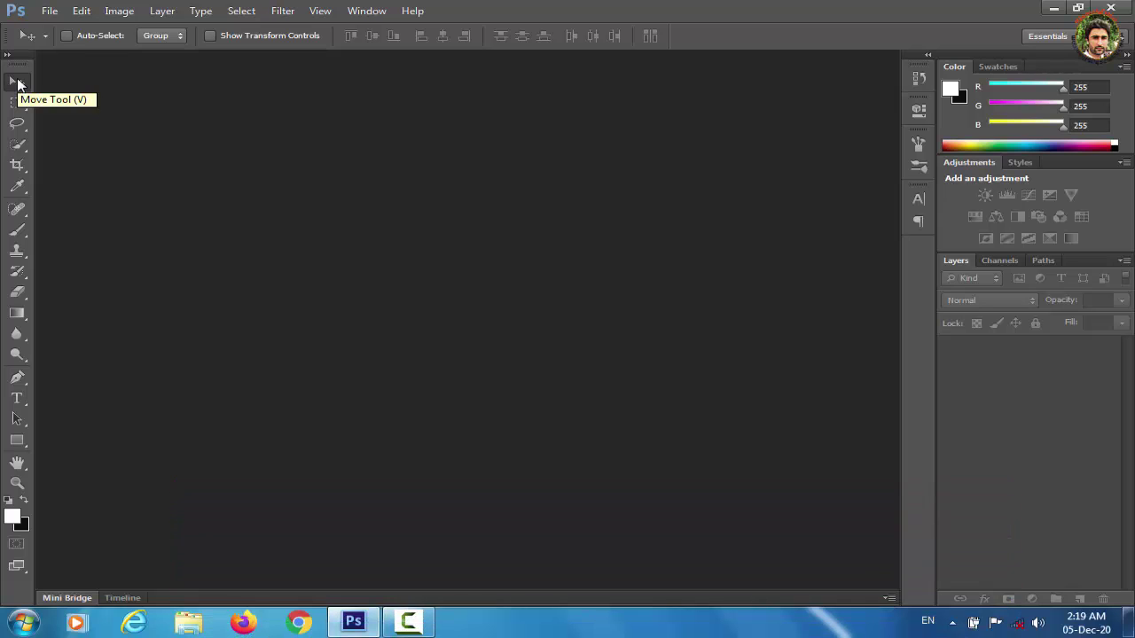
Start a new document sized 3.5 × 2.0 inches.
click(49, 10)
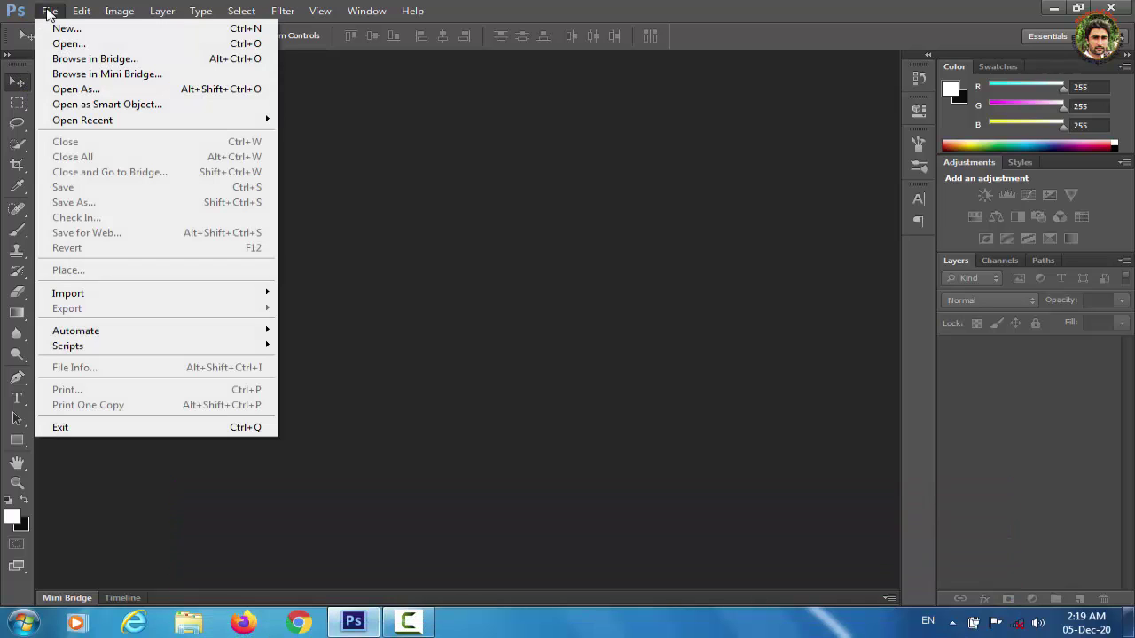
click(70, 30)
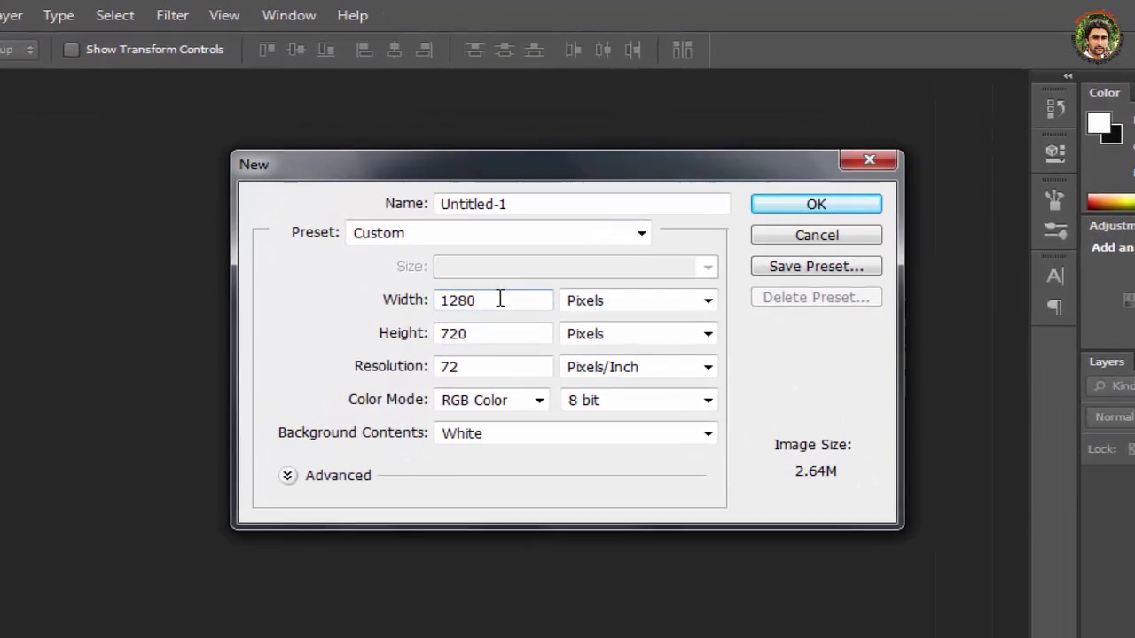
double_click(499, 300)
click(707, 300)
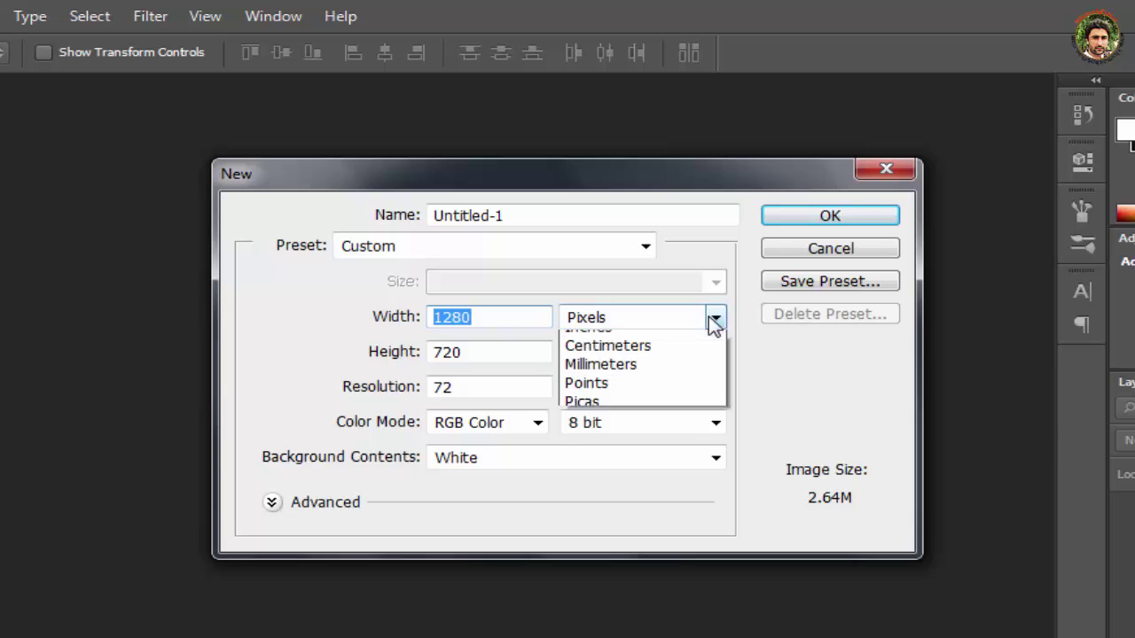
click(636, 359)
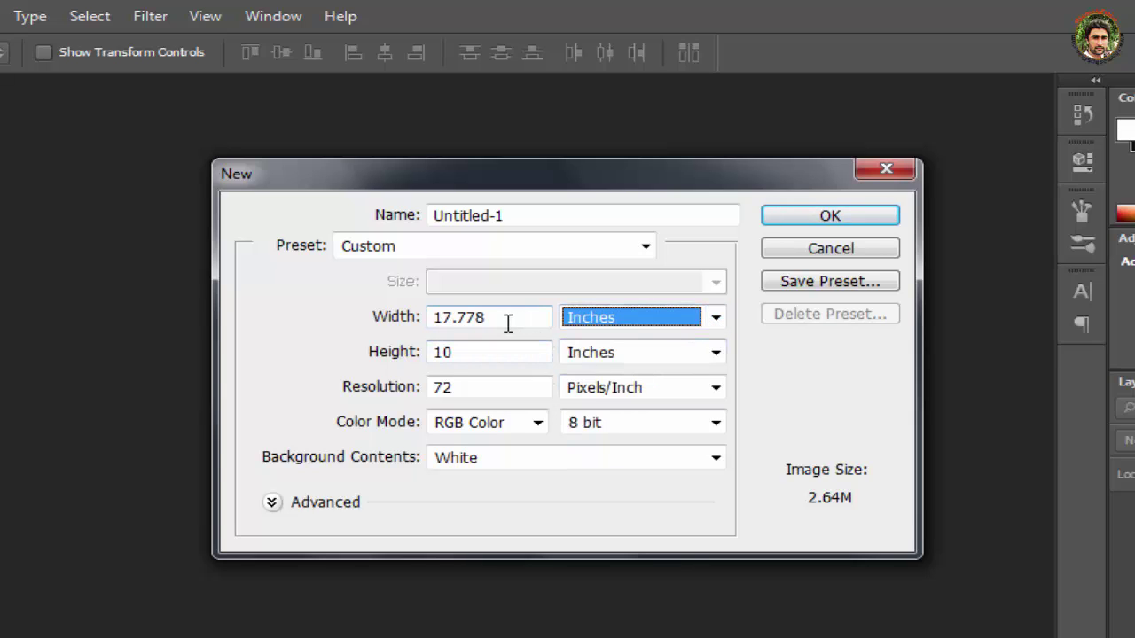
drag(506, 324, 372, 329)
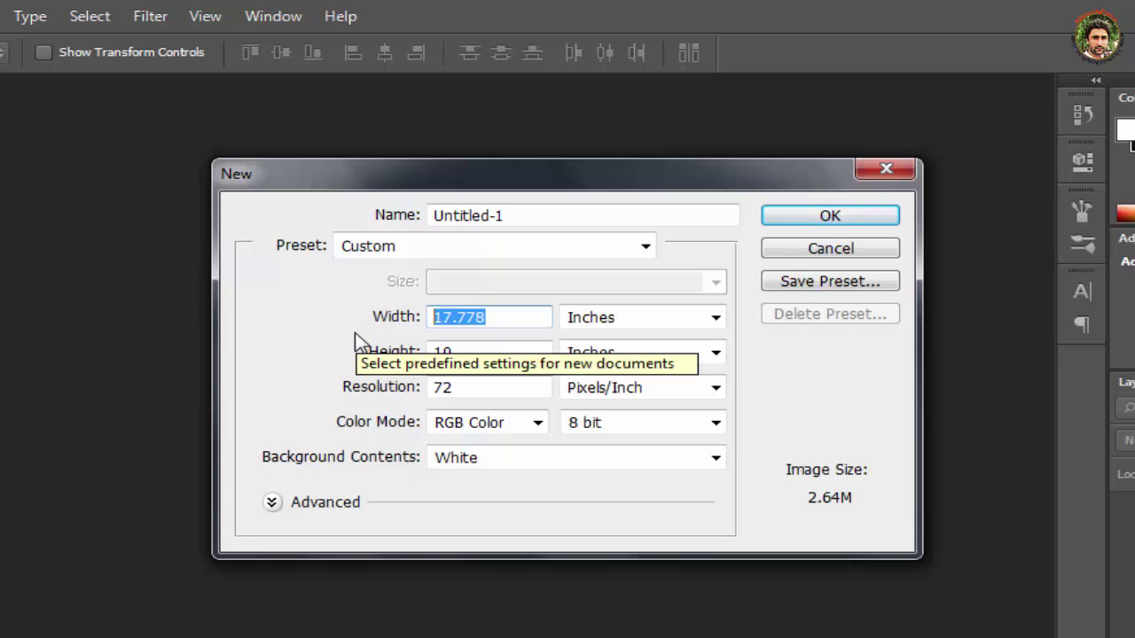
text(3.5)
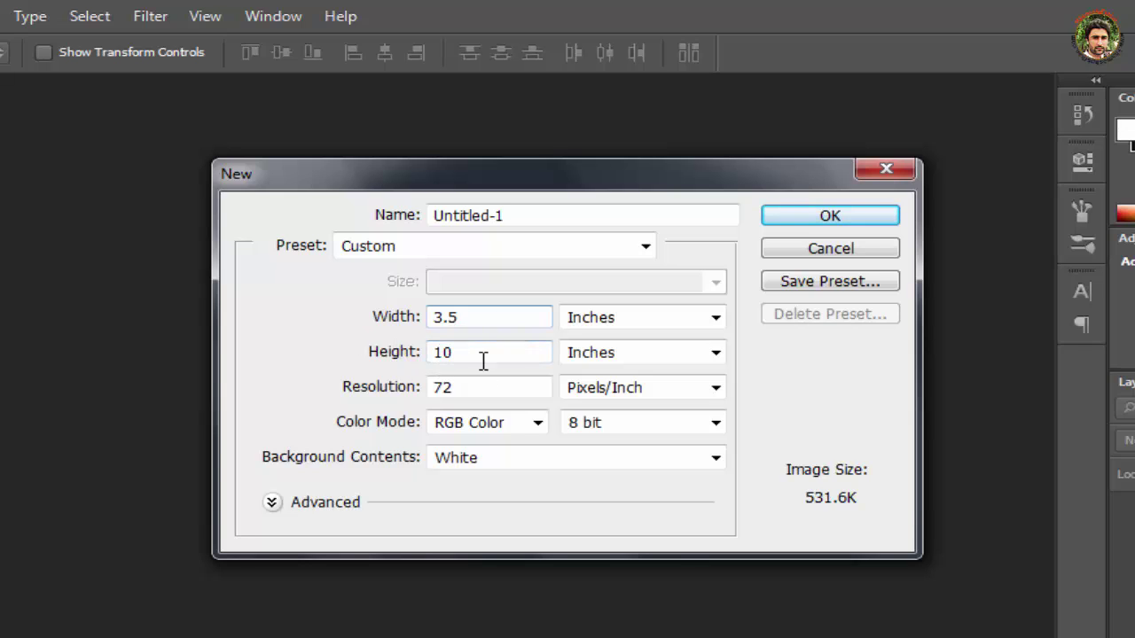
click(455, 352)
double_click(454, 352)
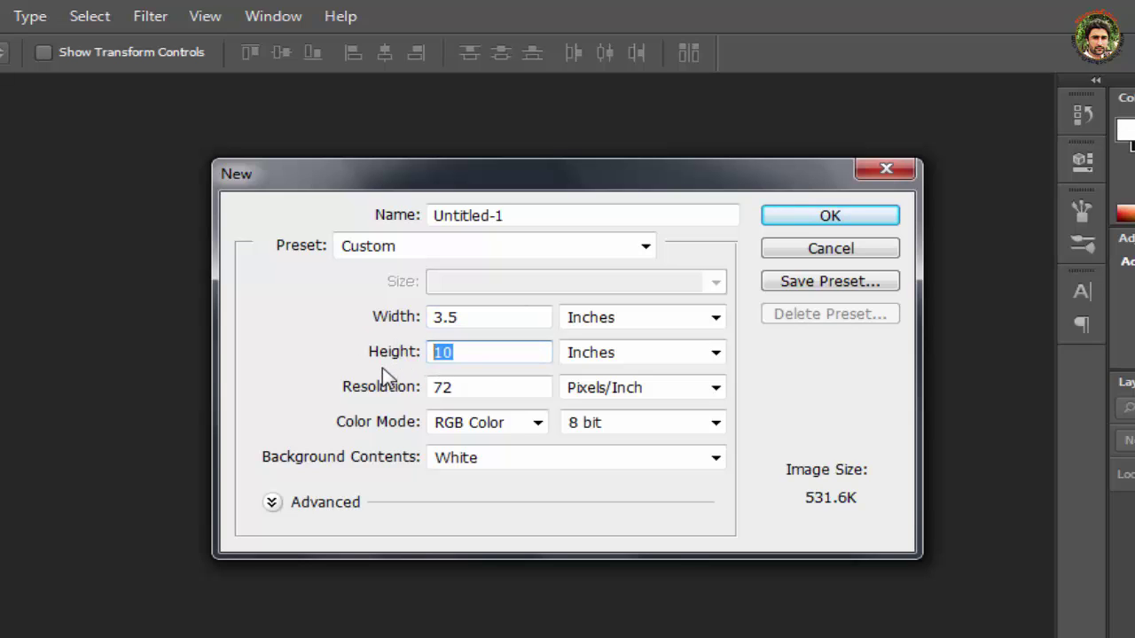
text(2.0)
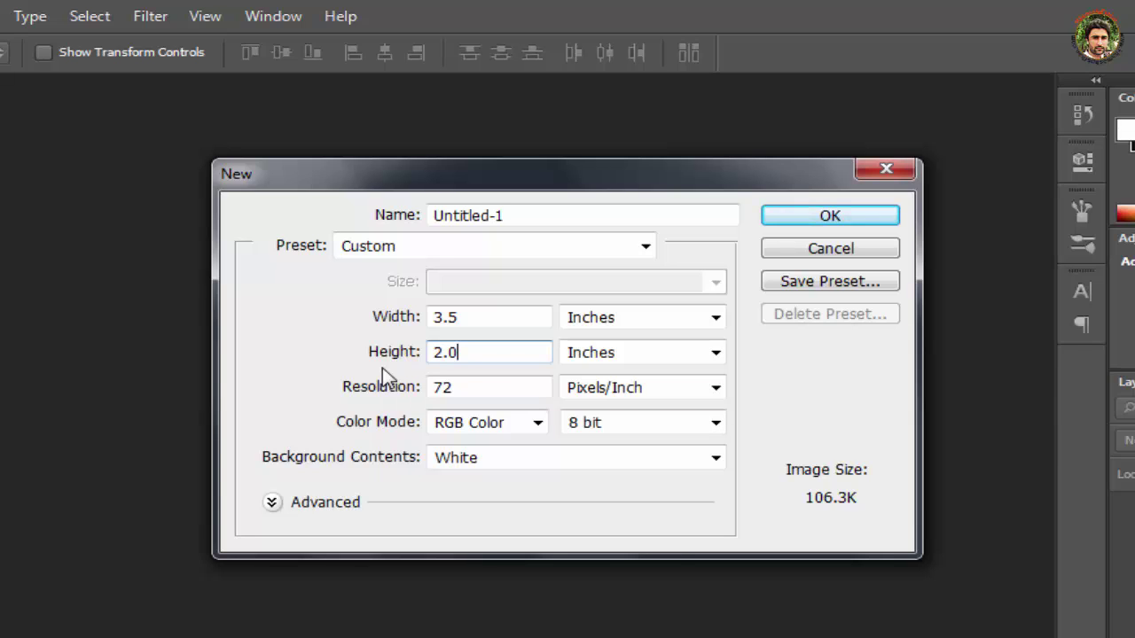
Set its resolution to 300 ppi and colour mode to CMYK, then create it.
double_click(499, 390)
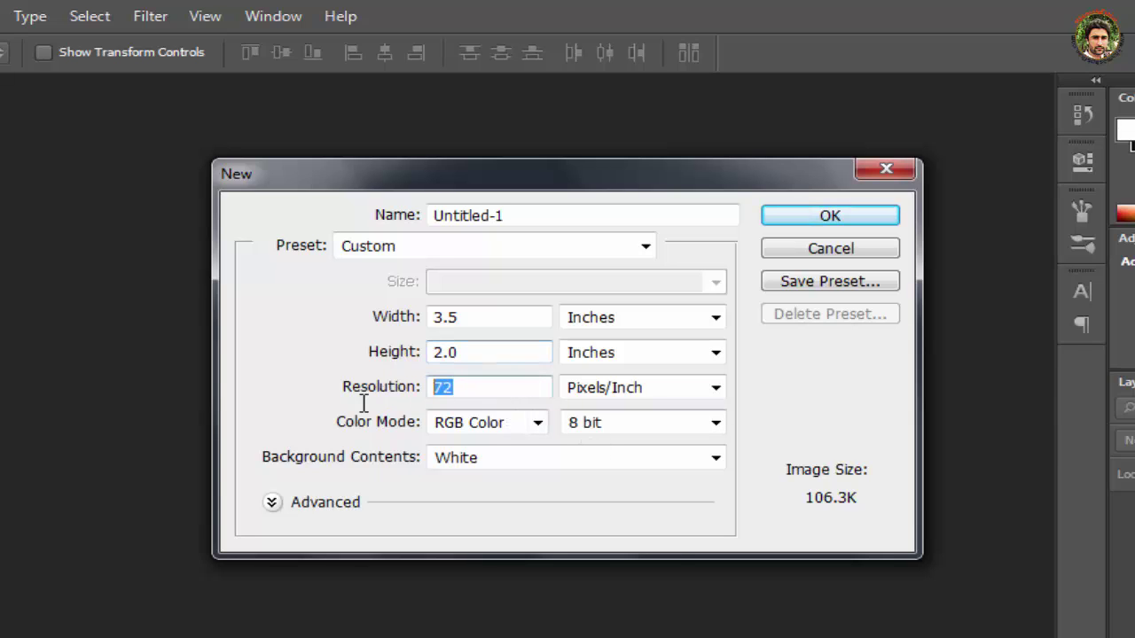
text(300)
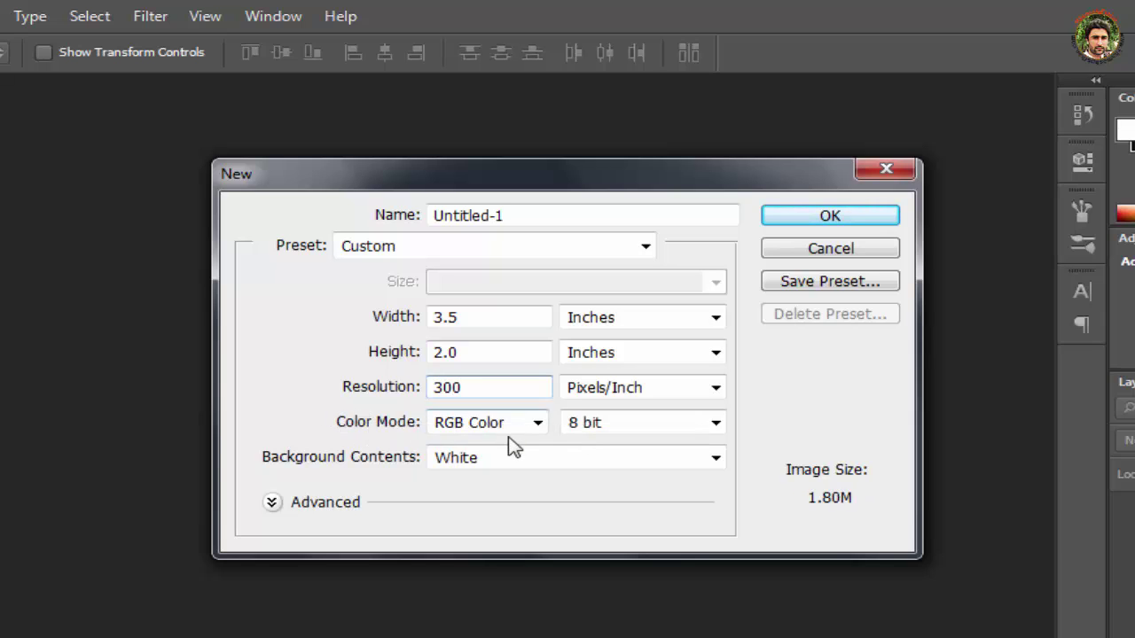
click(536, 422)
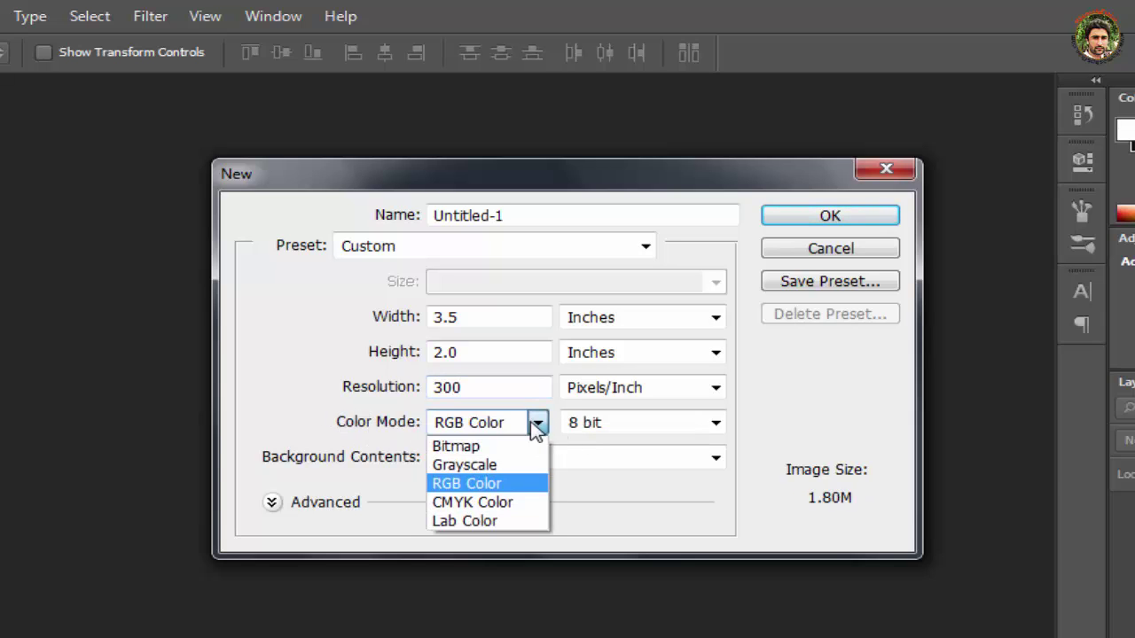
click(513, 504)
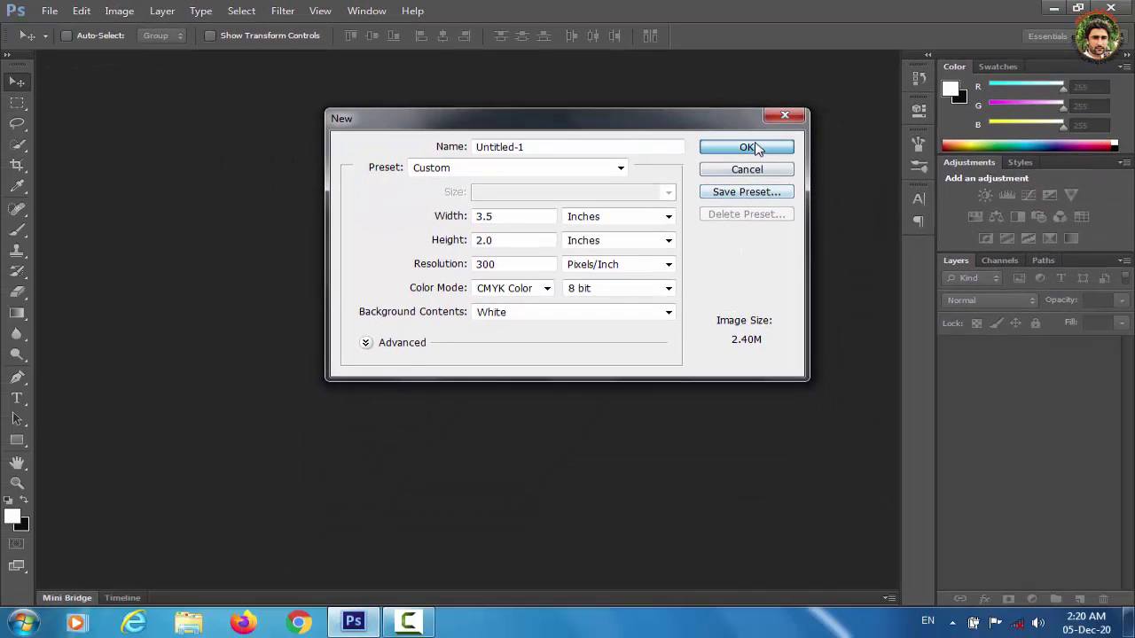
click(798, 189)
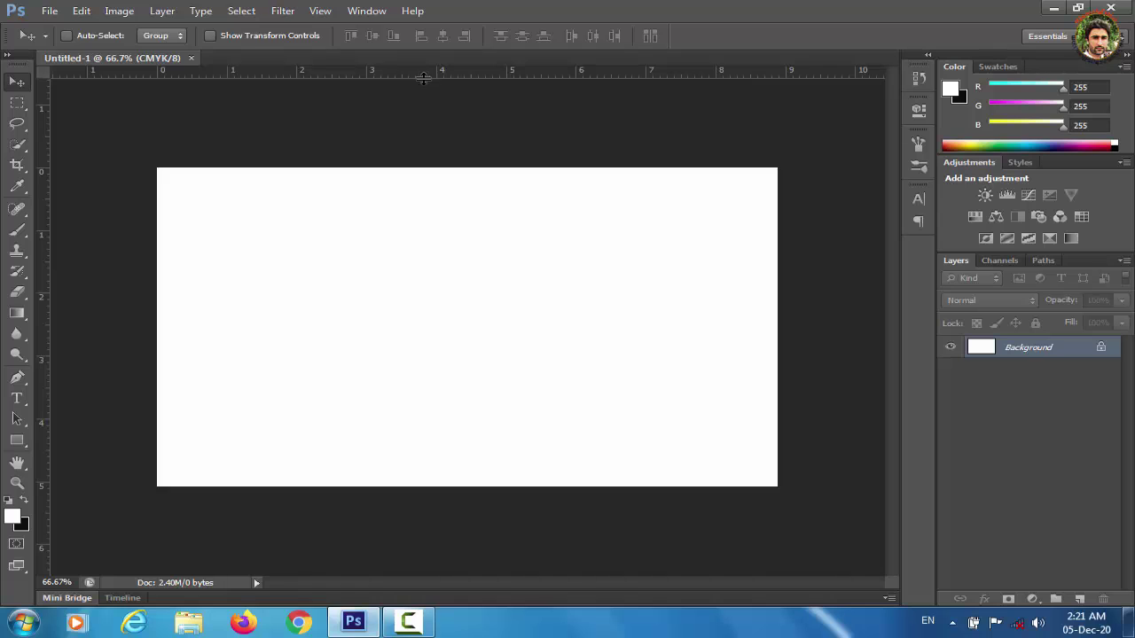
Drag guides onto the card's bottom, top, right and left edges.
drag(469, 71, 440, 486)
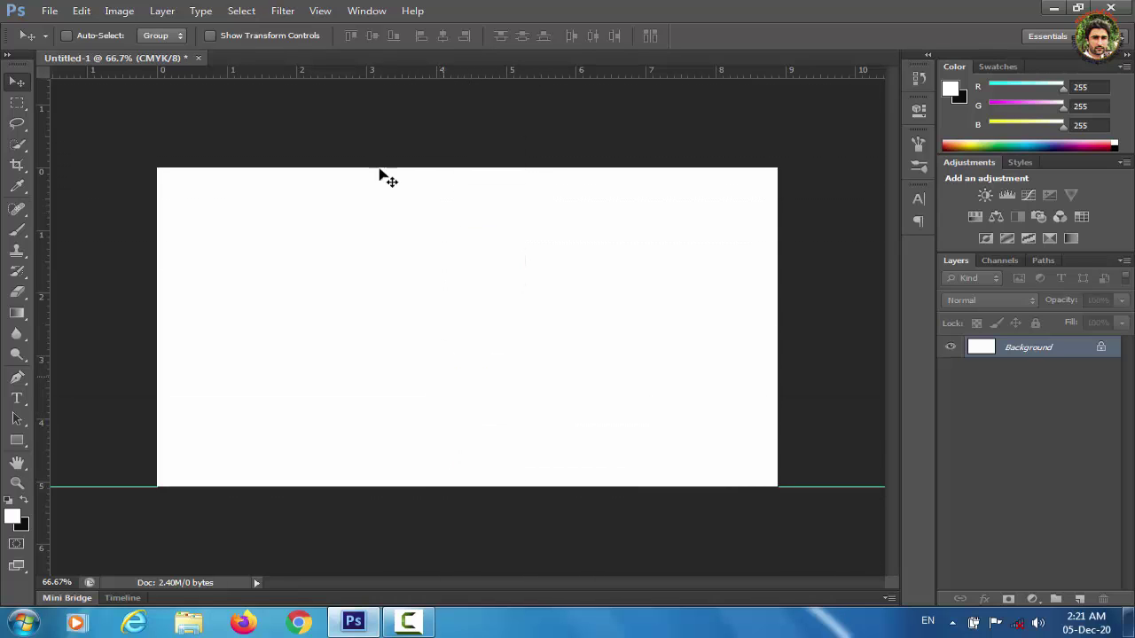
drag(424, 71, 426, 167)
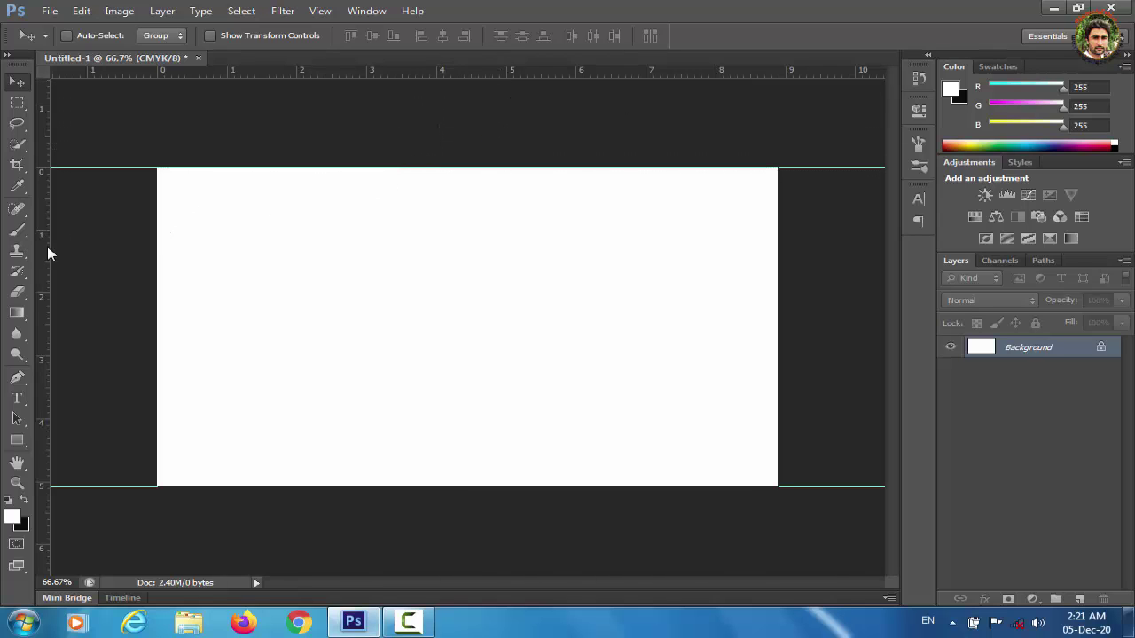
drag(48, 248, 777, 293)
drag(43, 241, 157, 240)
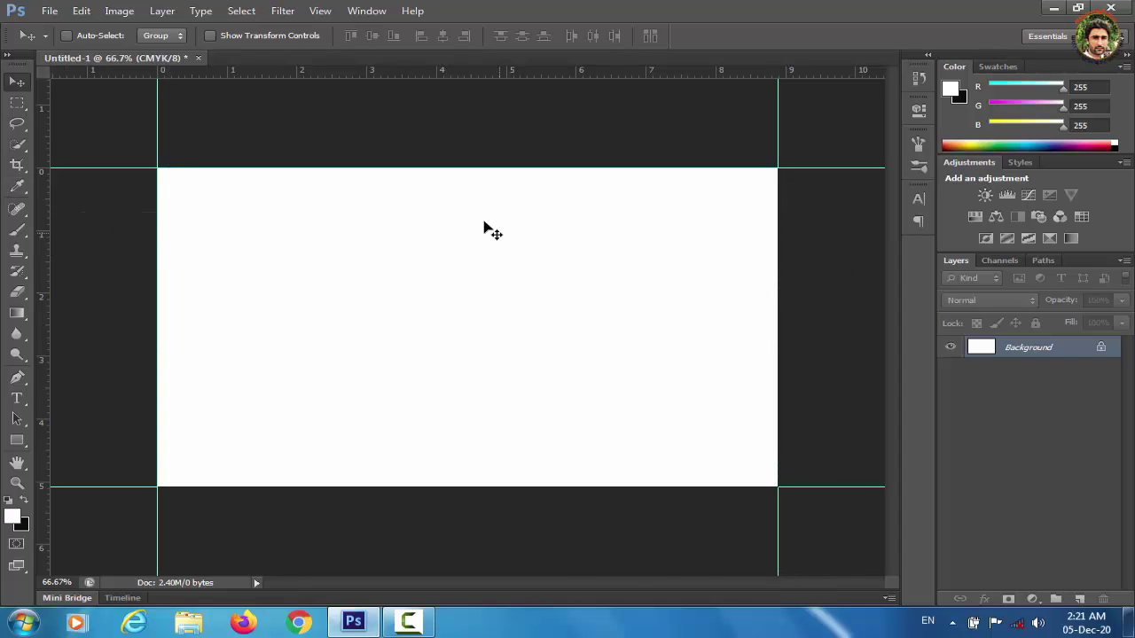
click(121, 13)
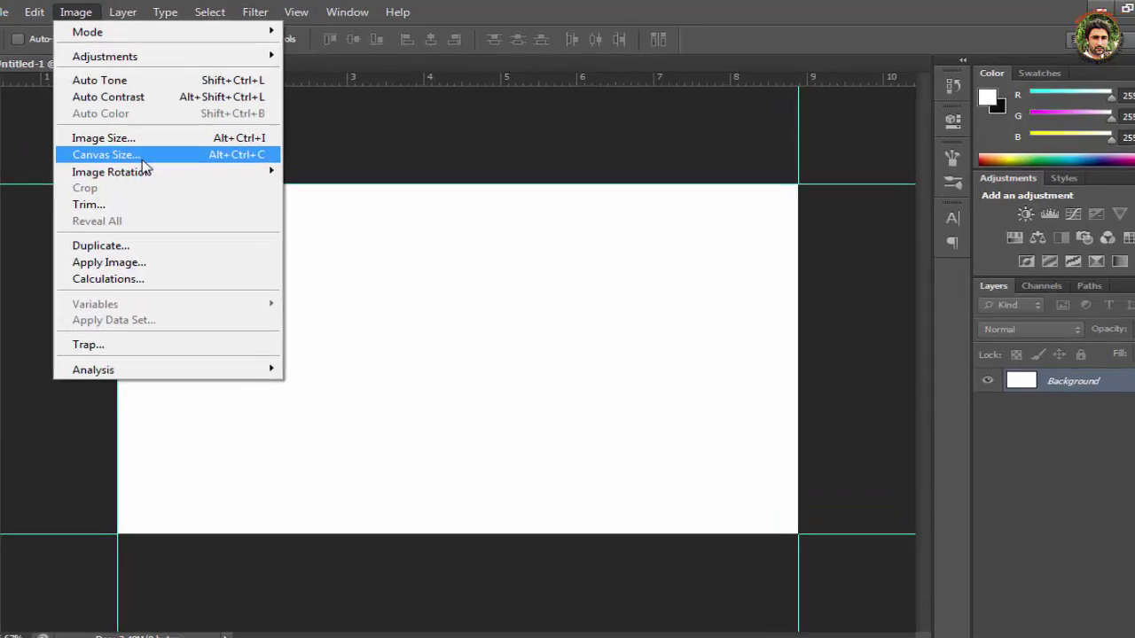
Resize the canvas in inches to 3.75 wide by 2.5 high.
click(174, 145)
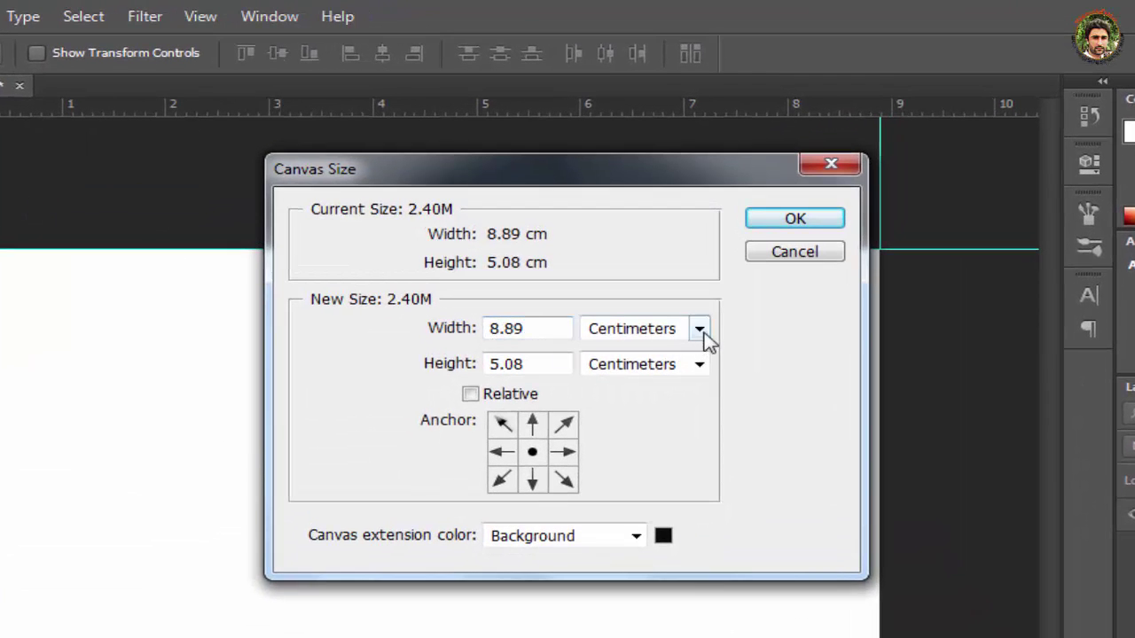
click(698, 328)
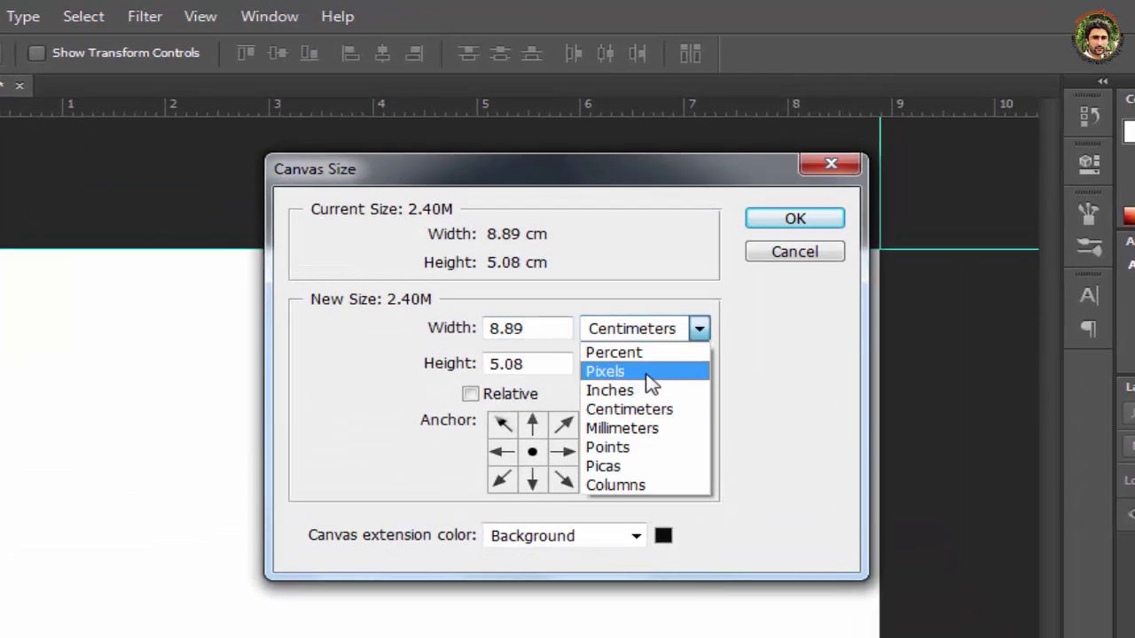
click(644, 391)
double_click(505, 330)
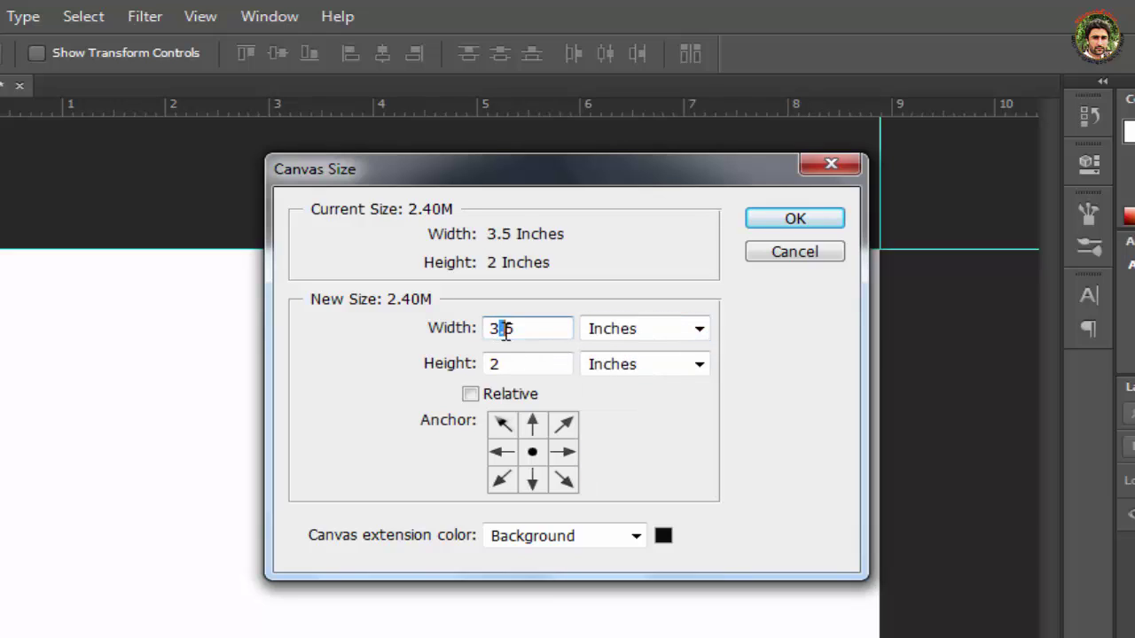
click(505, 329)
text(7)
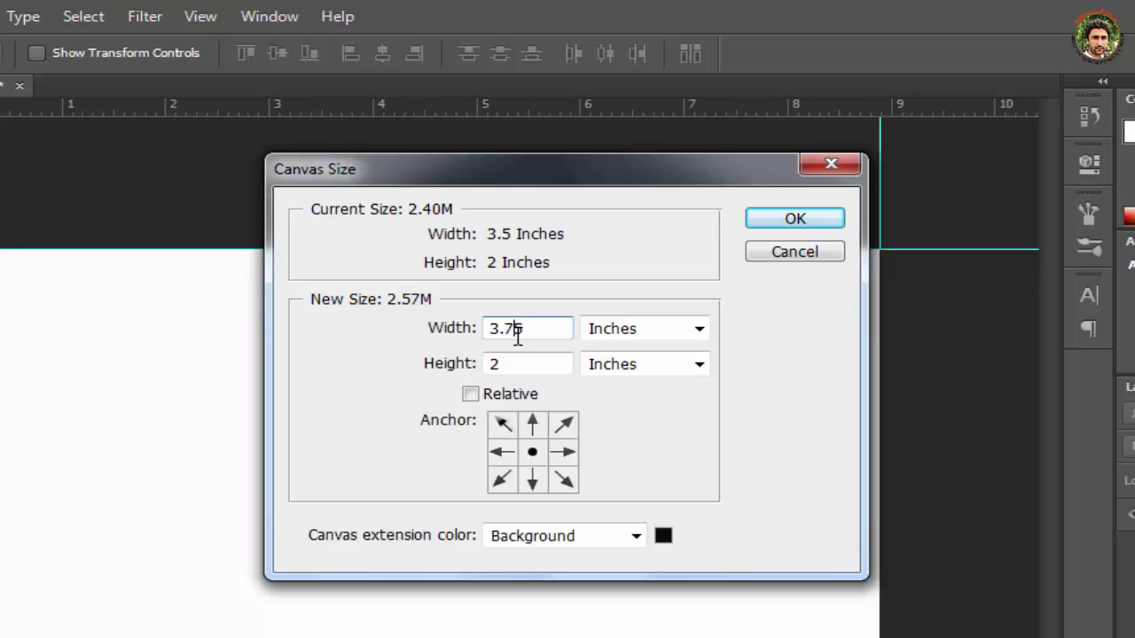
click(511, 366)
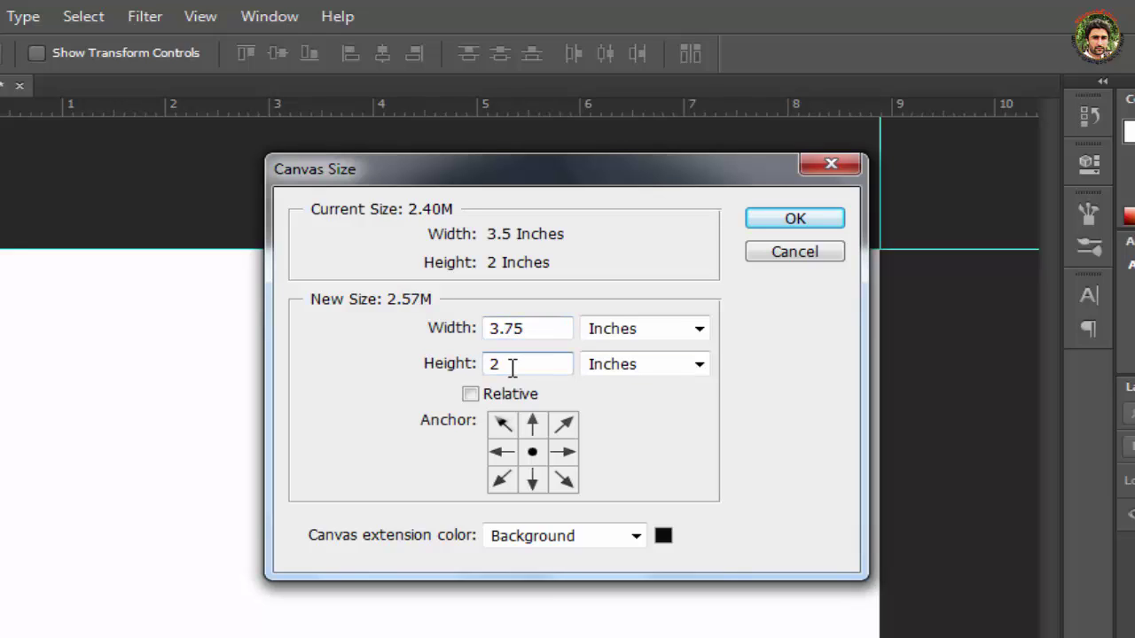
text(.5)
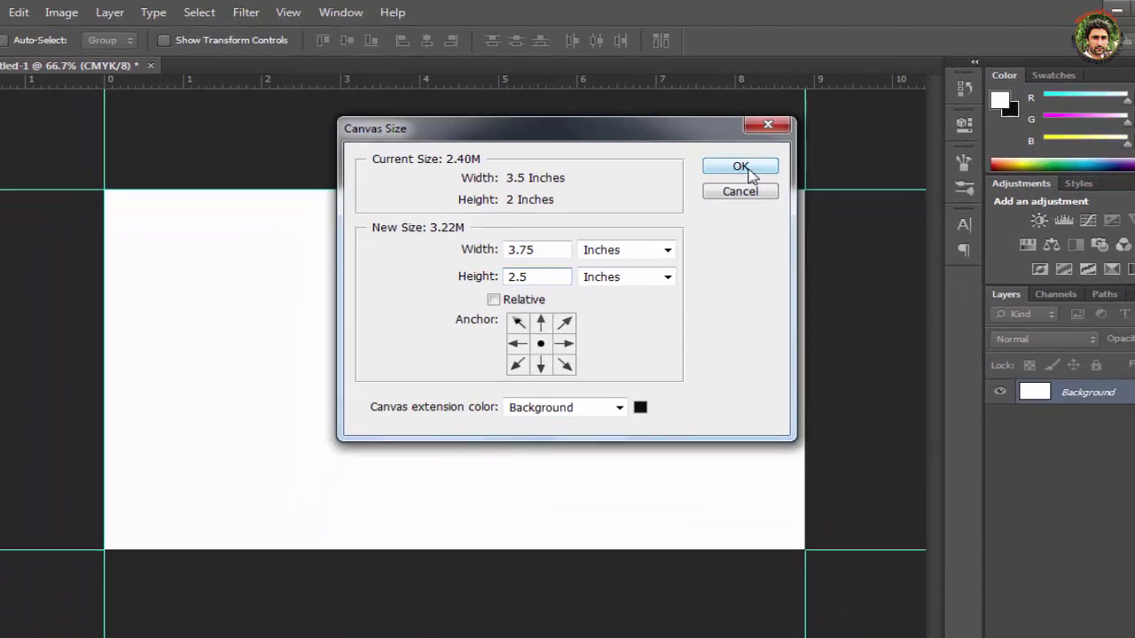
click(747, 203)
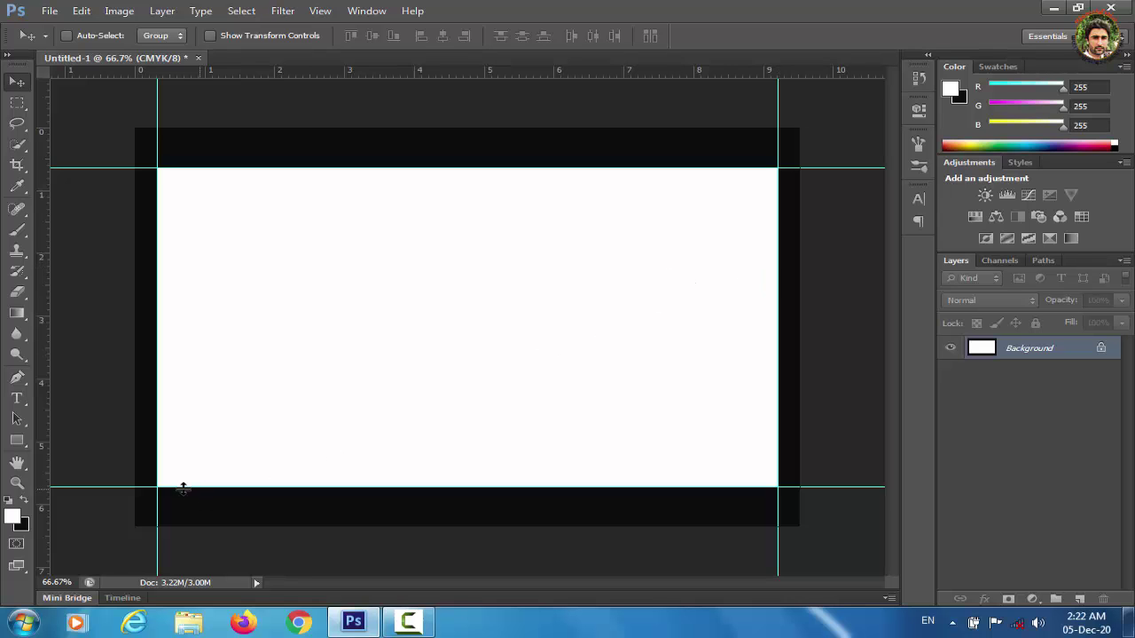
Choose a light orange background colour and fill the whole canvas with it.
click(21, 527)
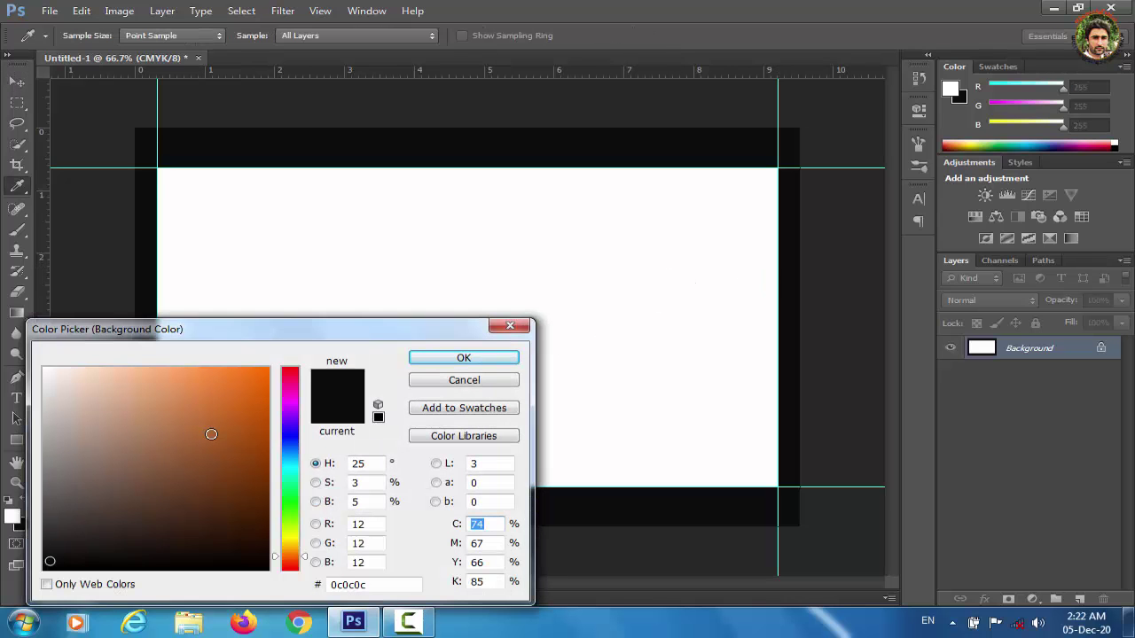
click(205, 386)
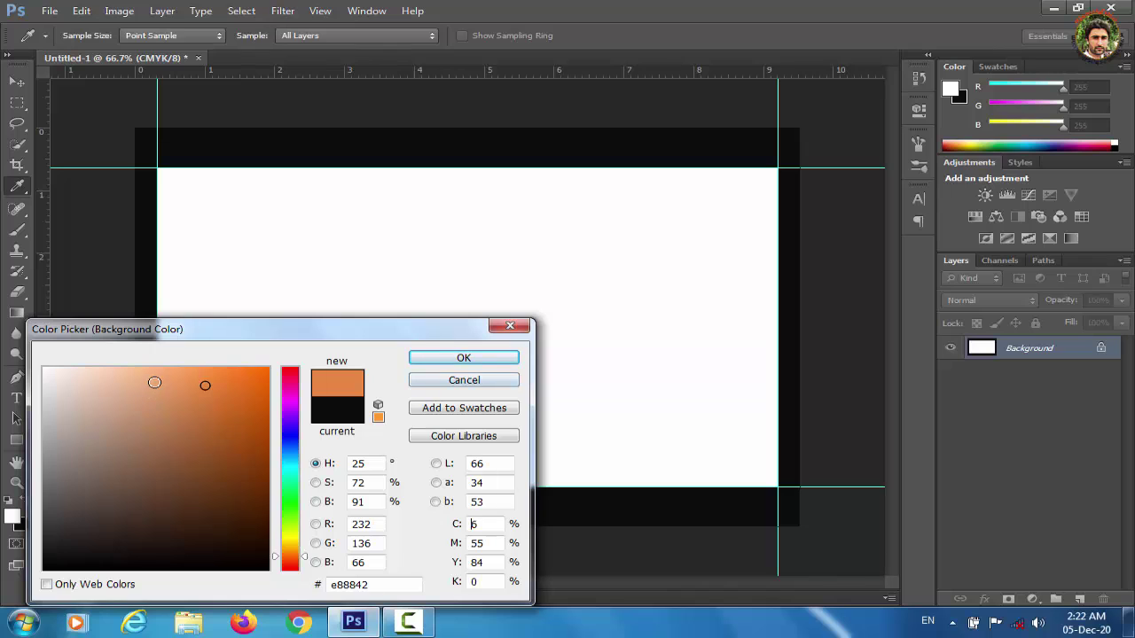
click(155, 382)
click(465, 363)
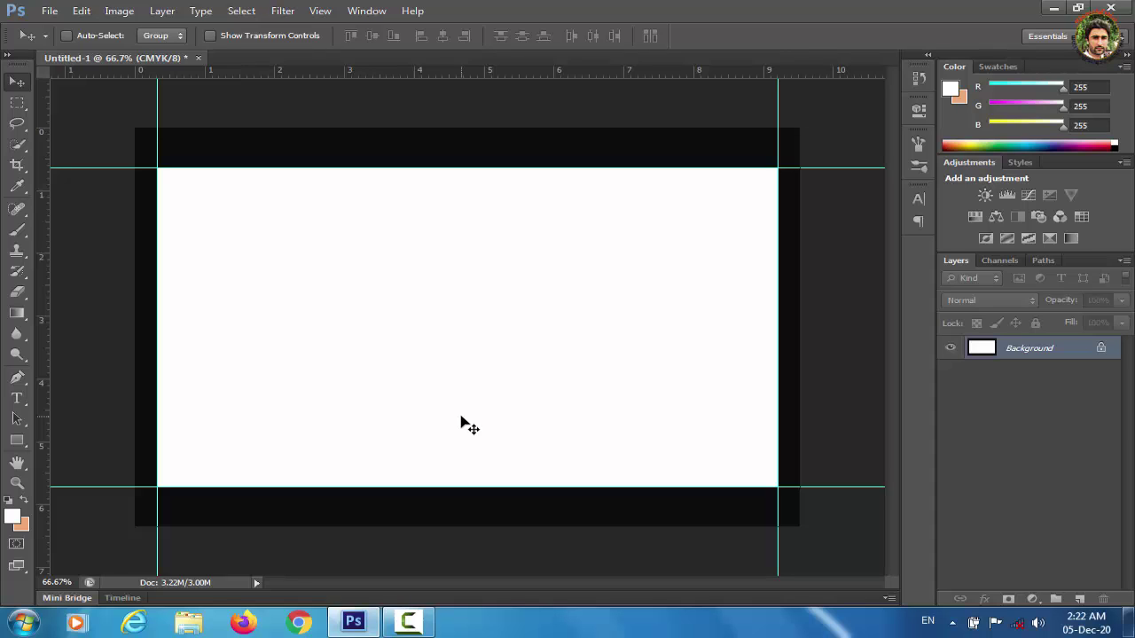
key(ctrl+BackSpace)
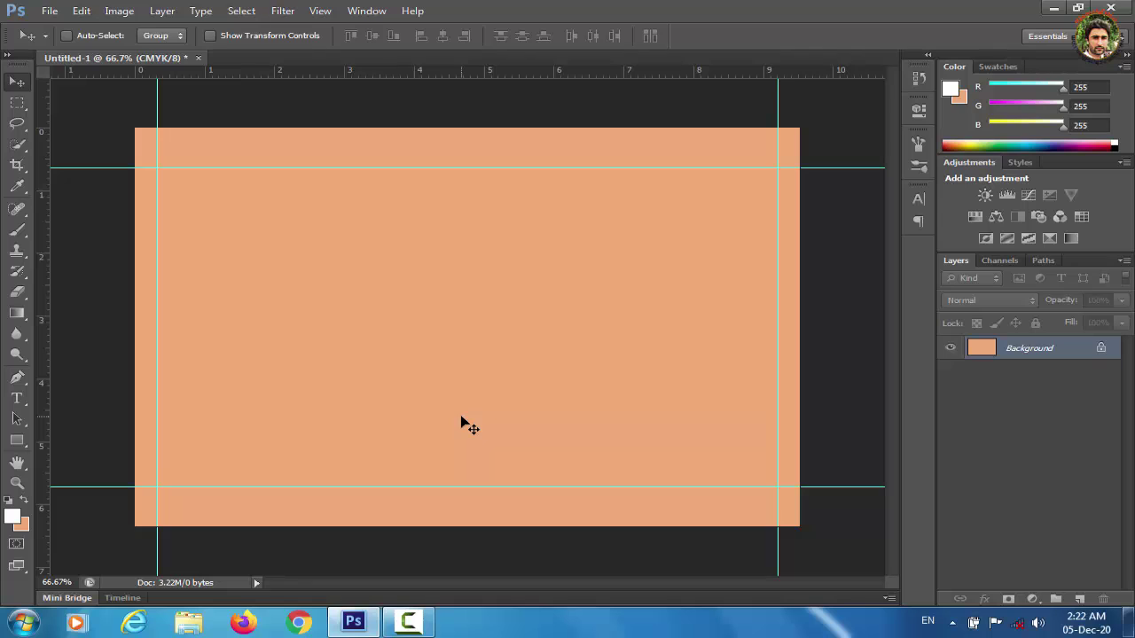
click(18, 441)
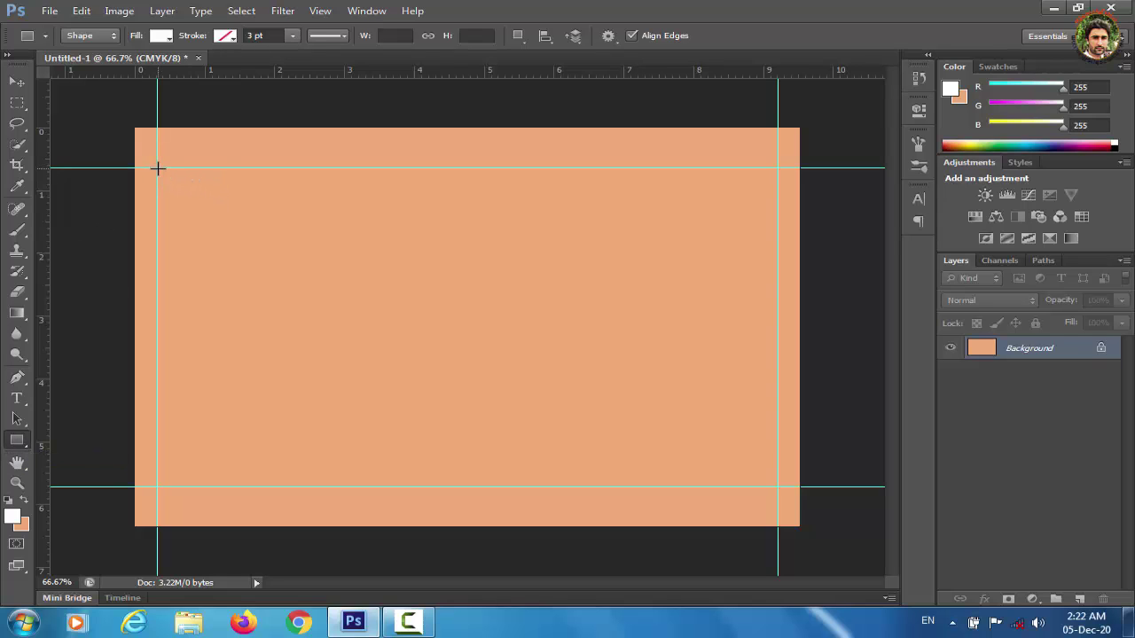
Draw a white rectangle between the guides, add a centre guide, and add a near-black right-half rectangle.
drag(157, 168, 779, 483)
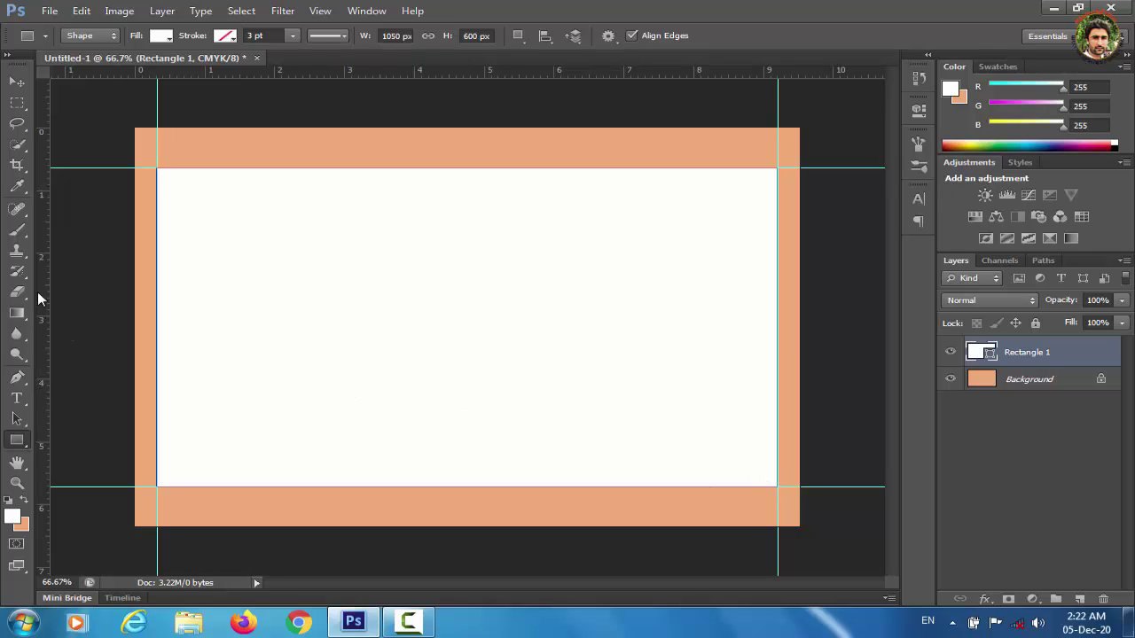
drag(44, 290, 467, 271)
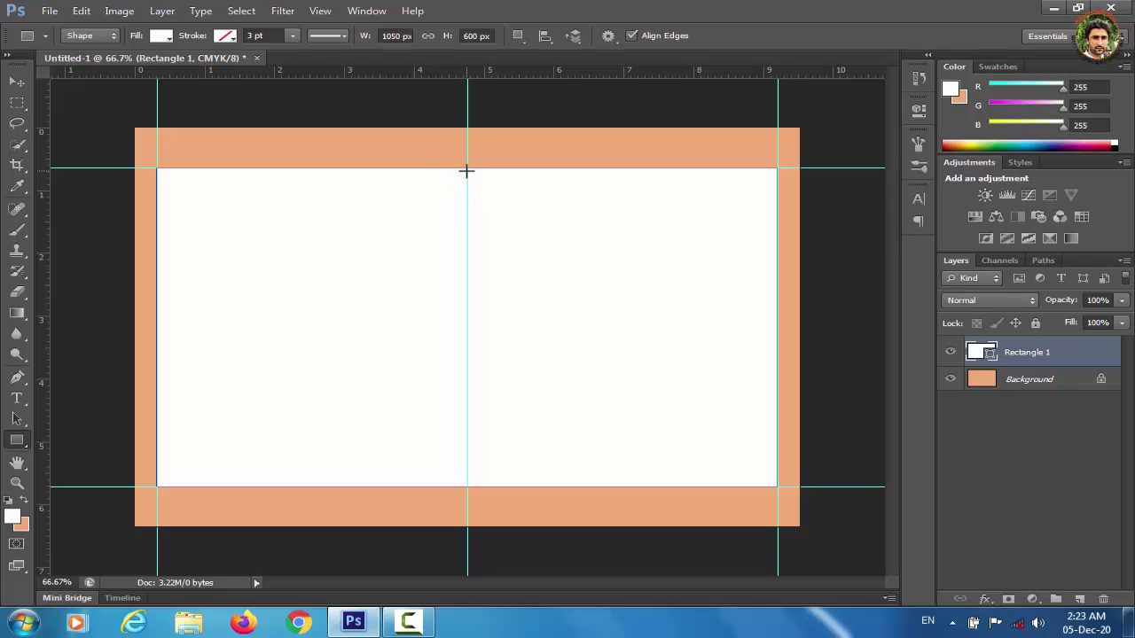
drag(469, 171, 157, 487)
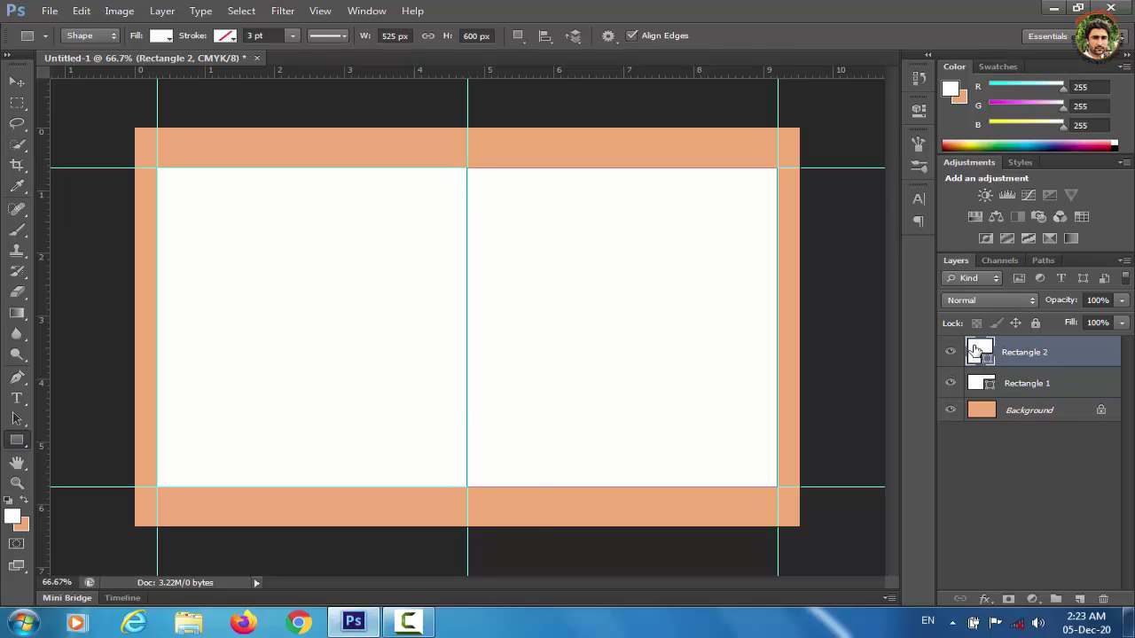
double_click(980, 352)
click(47, 555)
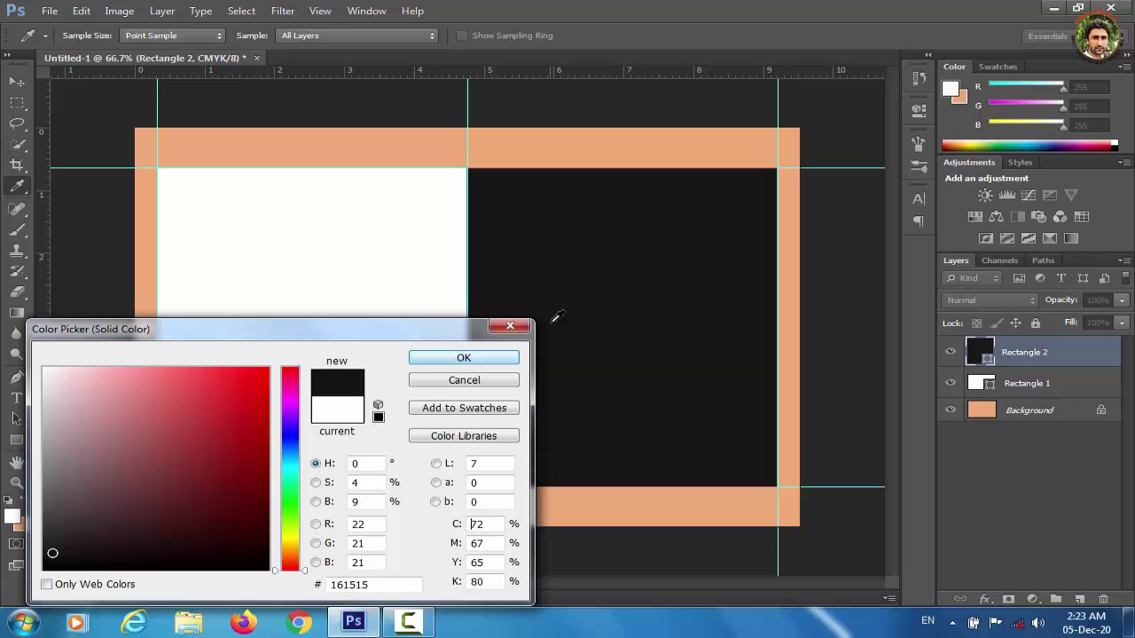
key(Return)
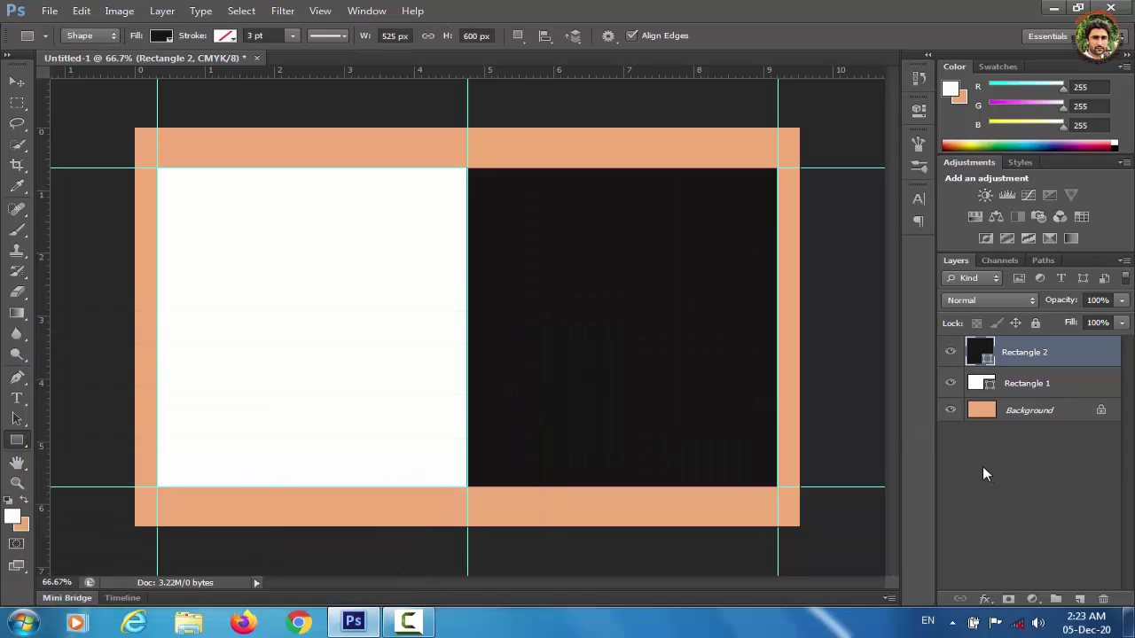
key(ctrl+t)
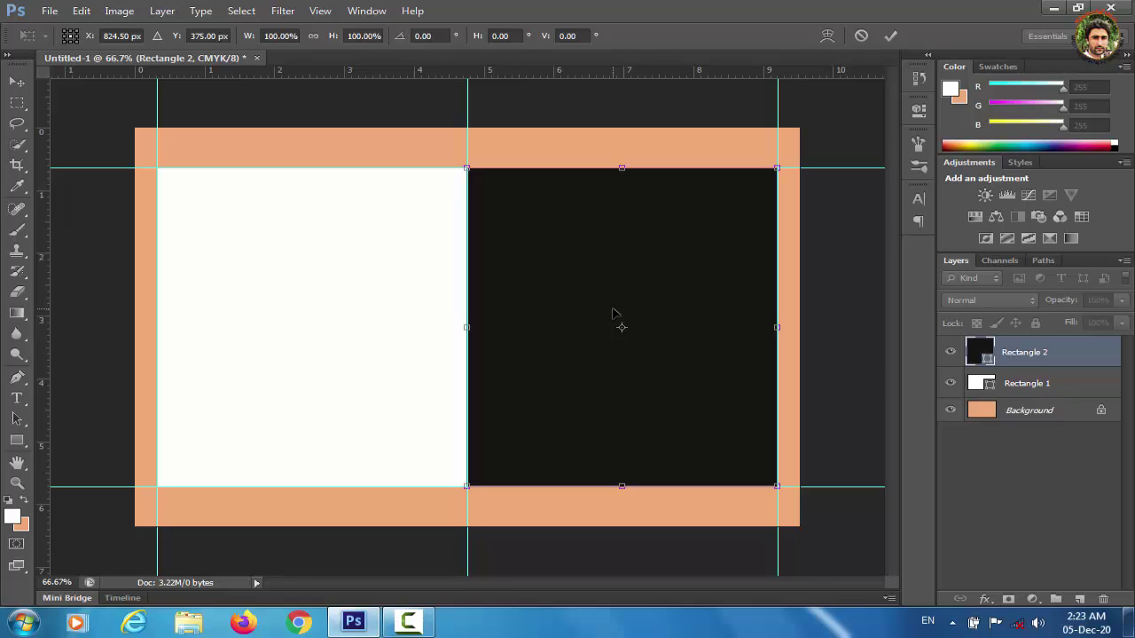
Warp the black rectangle's left edge into a flowing S-curve and apply it.
right_click(573, 274)
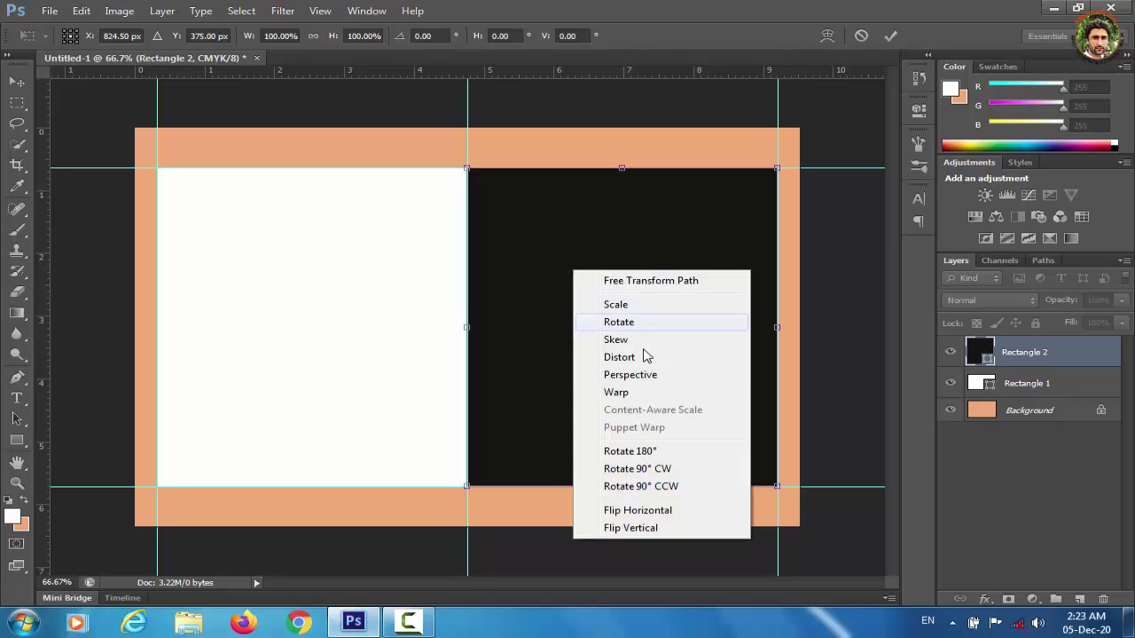
click(641, 392)
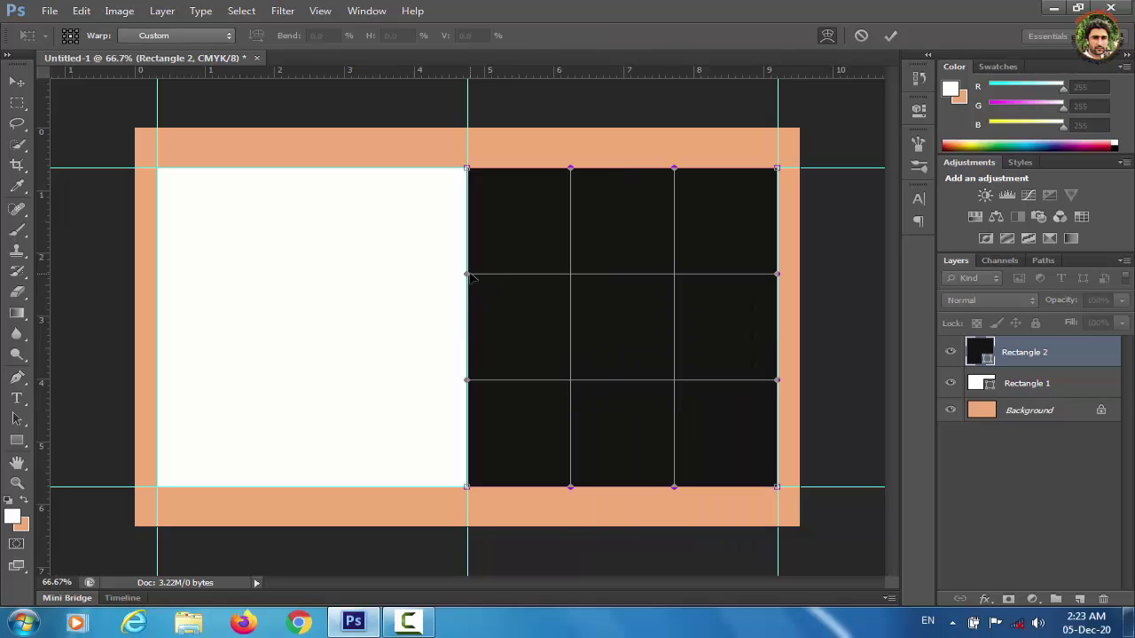
drag(467, 275, 519, 290)
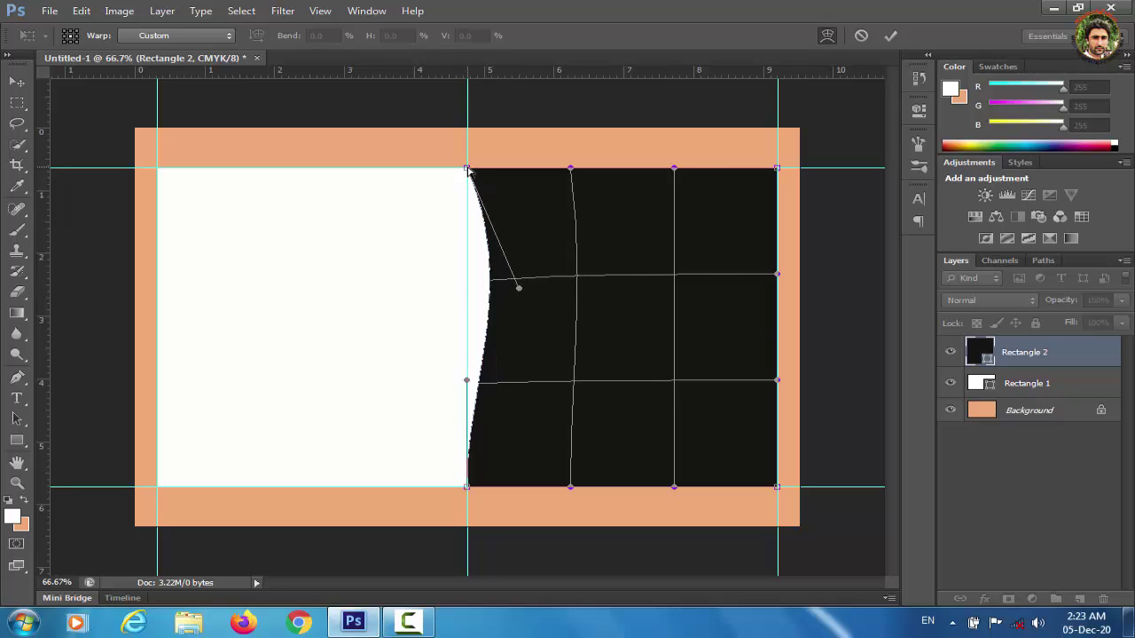
drag(467, 168, 569, 184)
drag(519, 289, 495, 281)
drag(570, 185, 631, 174)
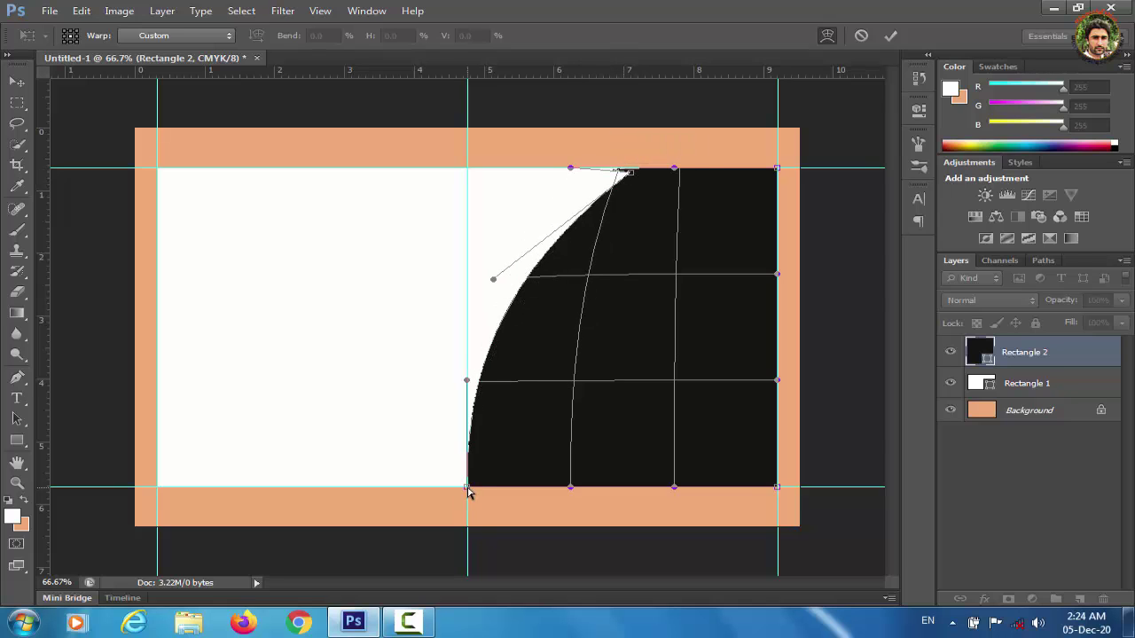
drag(467, 488, 421, 493)
drag(468, 382, 491, 393)
drag(629, 172, 614, 162)
drag(495, 396, 502, 394)
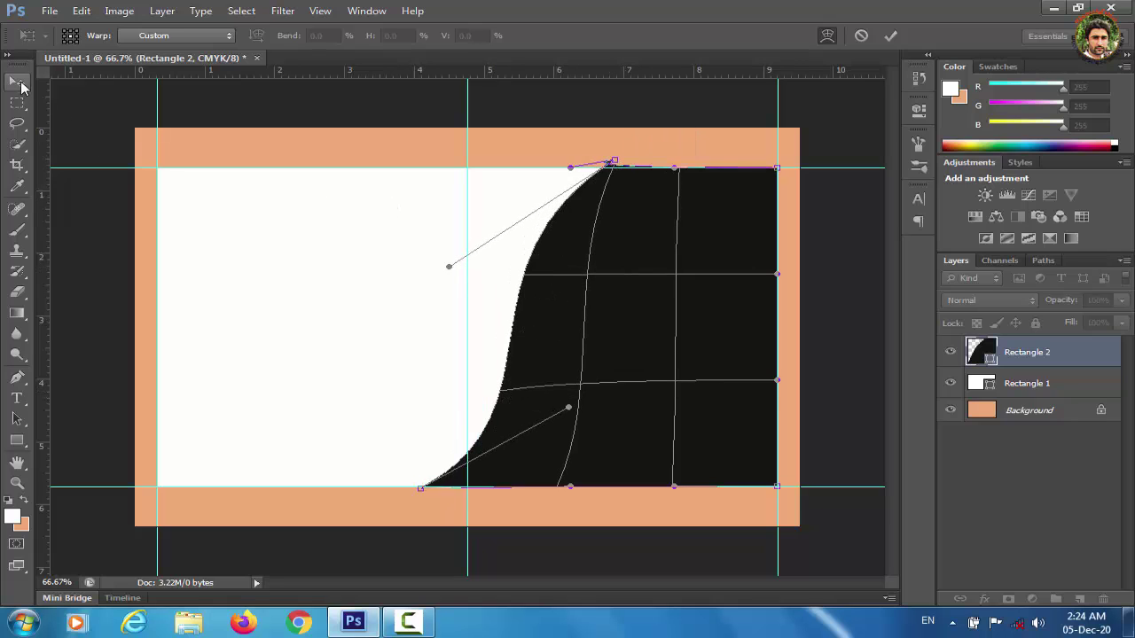
click(19, 84)
click(480, 245)
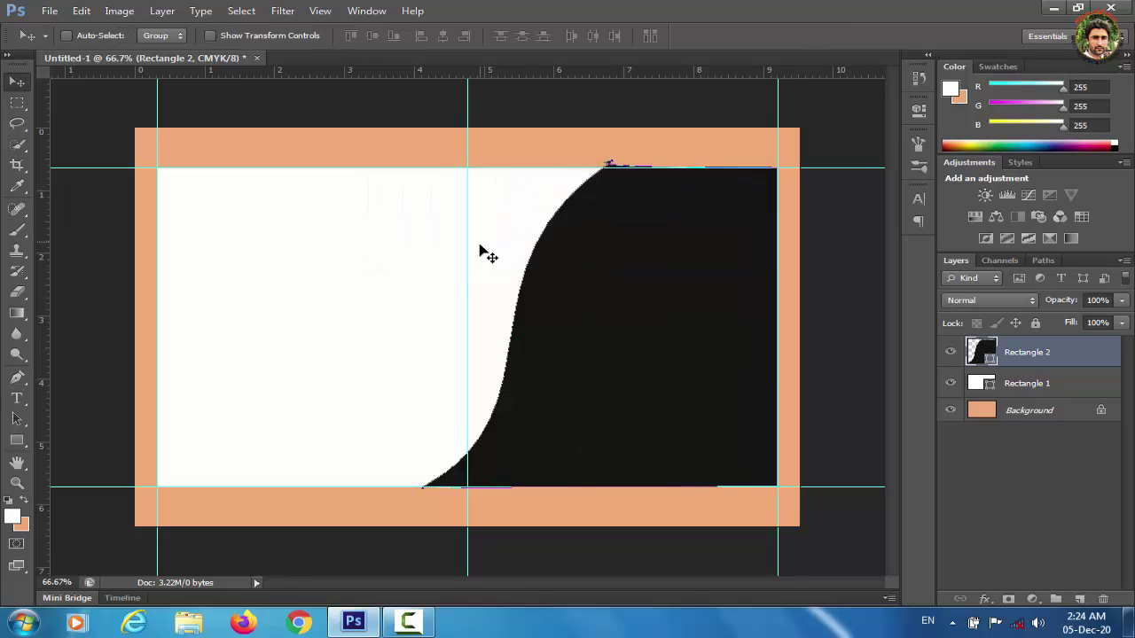
Scale the warped black shape up slightly, nudge it into place, and apply.
key(ctrl+t)
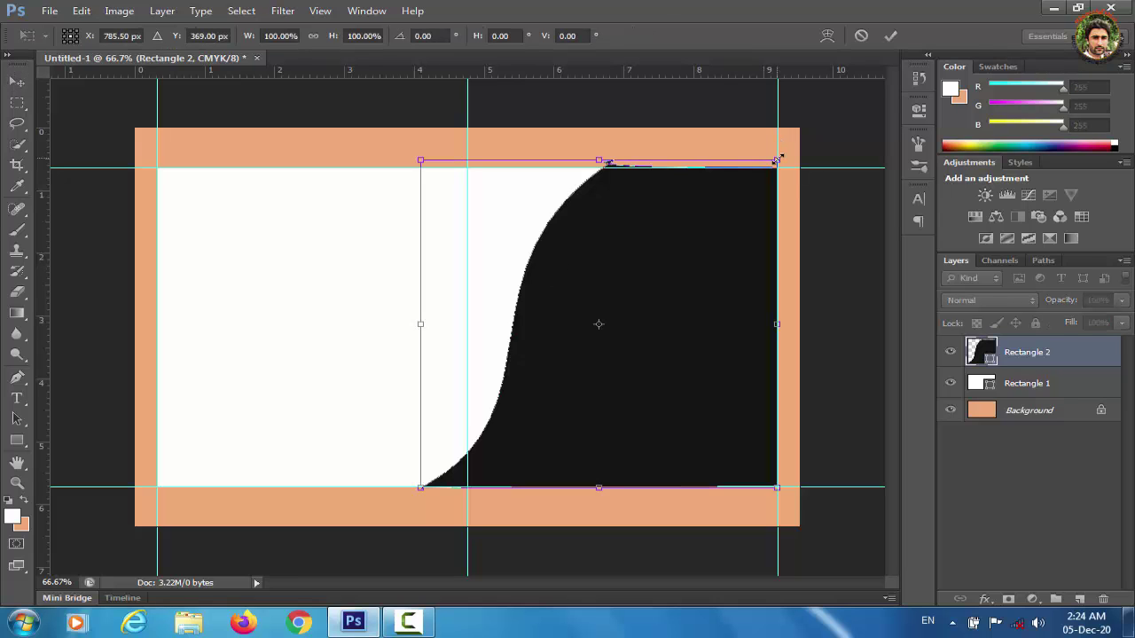
drag(778, 159, 783, 153)
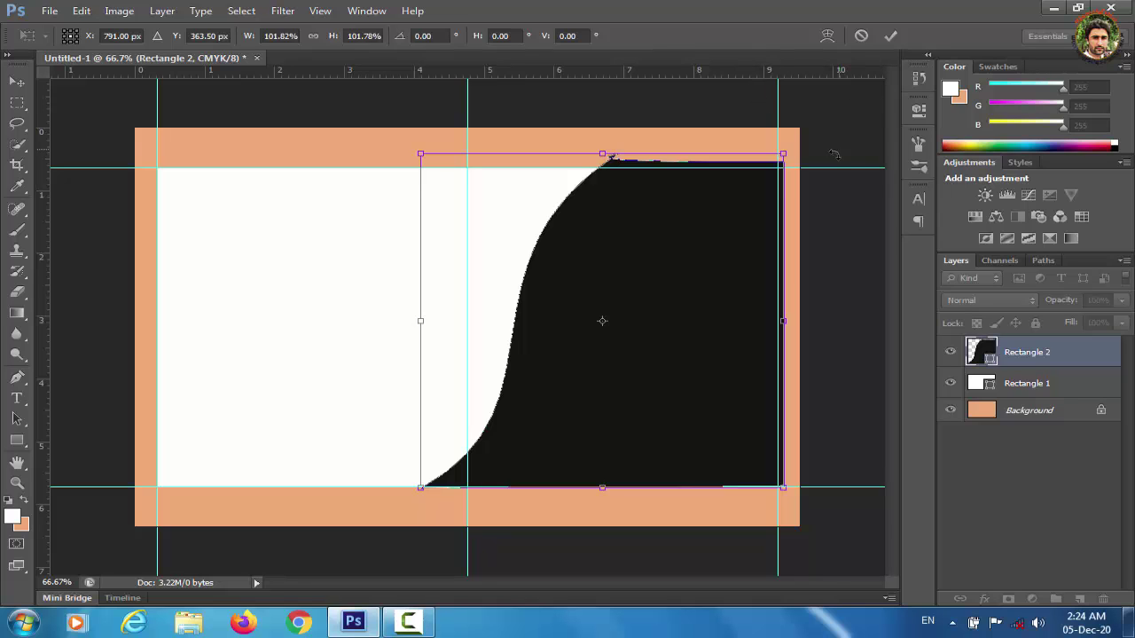
key(Right)
key(Right)
key(Down)
key(Down)
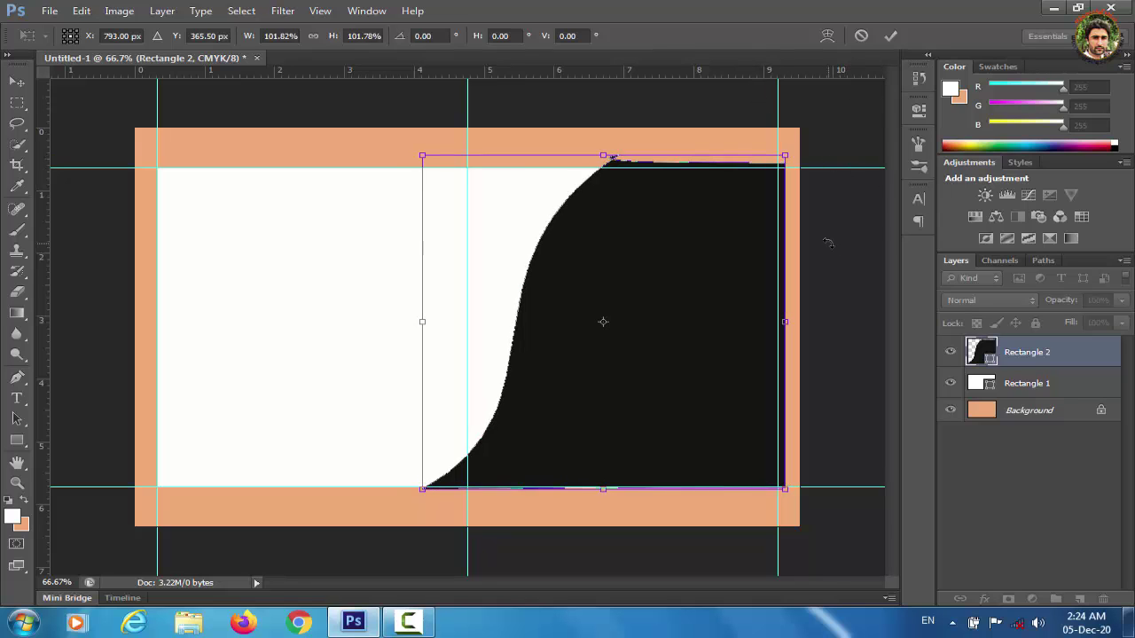
key(Right)
key(Right)
key(Right)
key(Right)
key(Right)
key(Right)
key(Up)
key(Up)
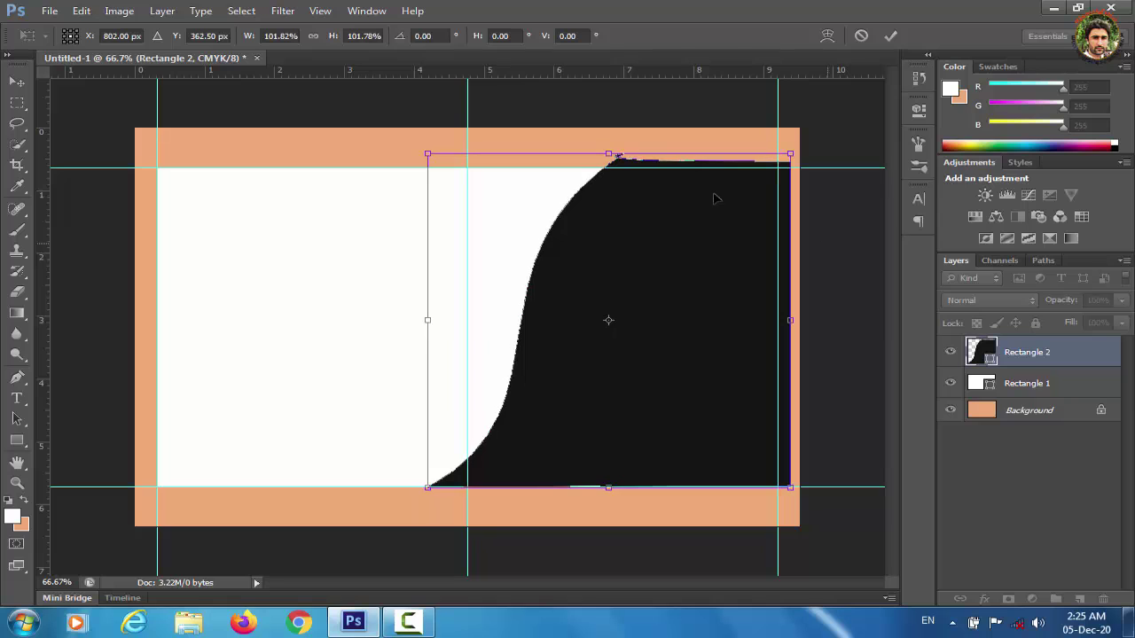
click(16, 80)
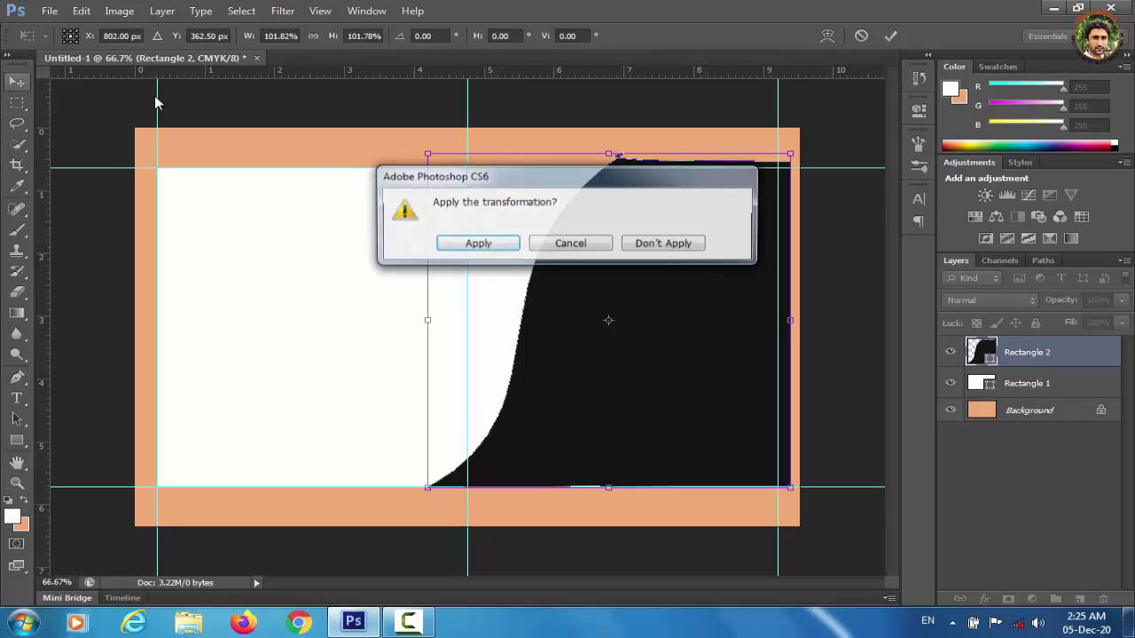
click(456, 246)
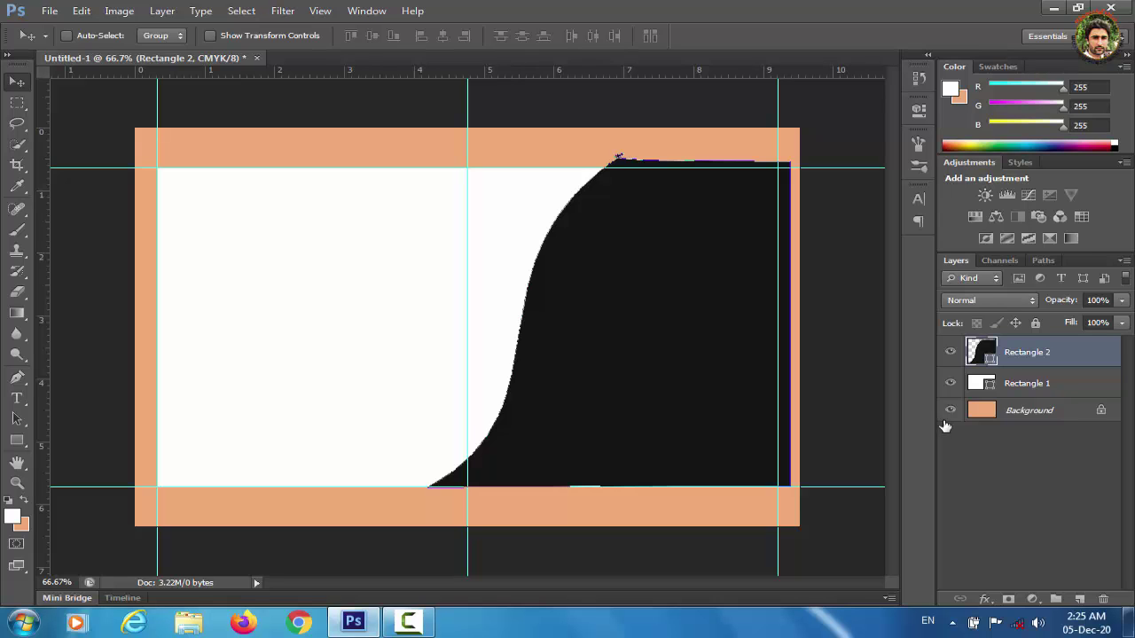
Clip the black shape to the white rectangle with a clipping mask.
right_click(1025, 356)
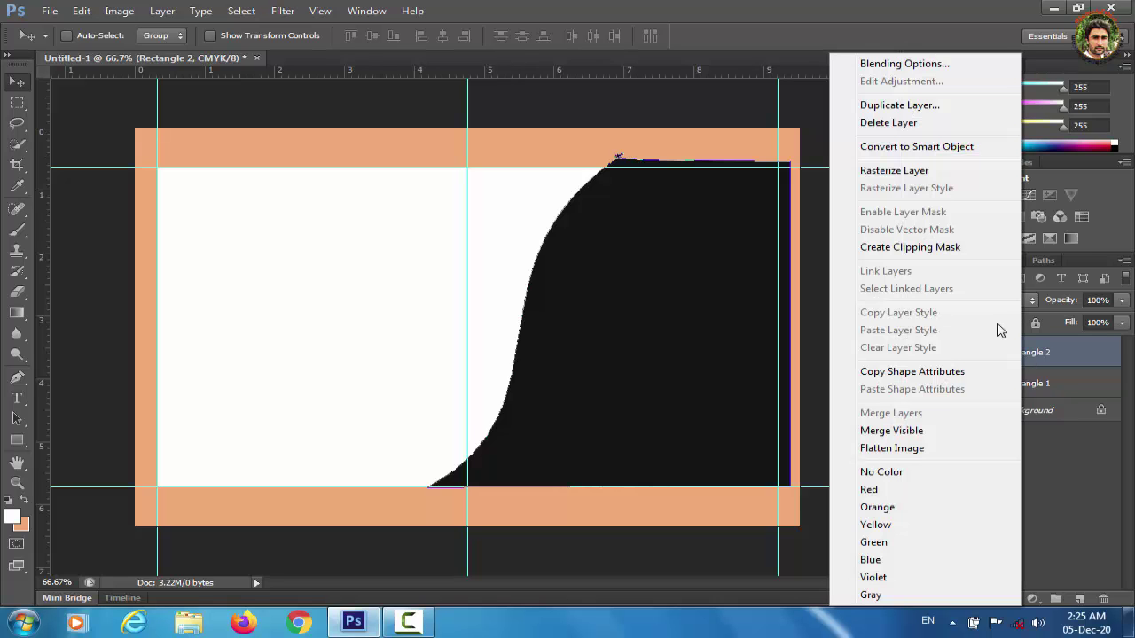
click(941, 246)
click(1038, 526)
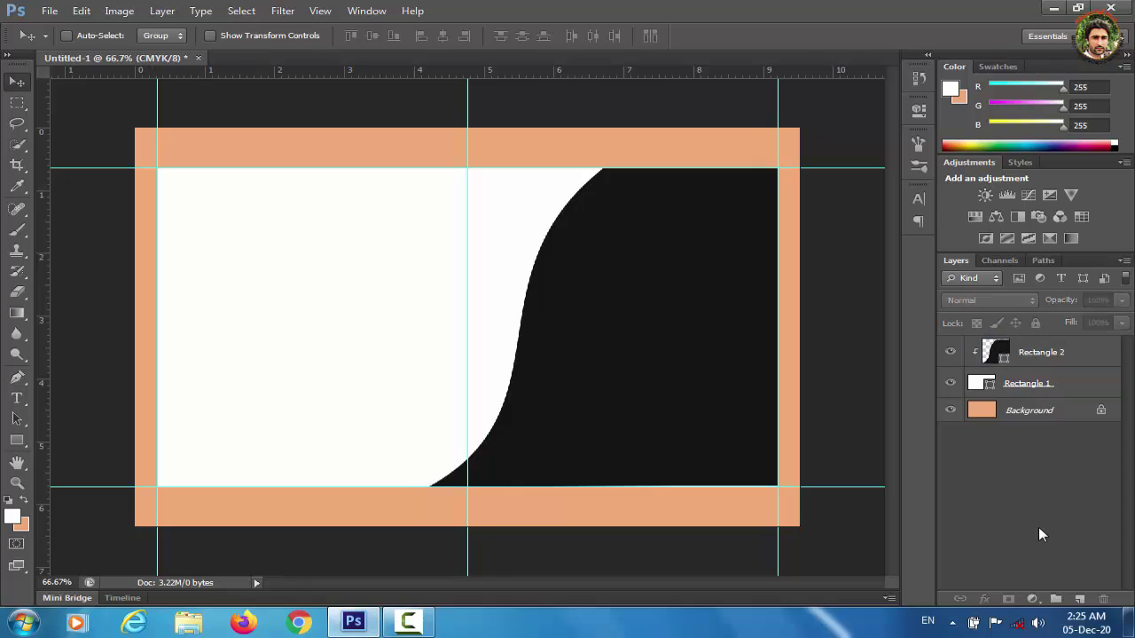
Draw a small square on the white panel's upper left and fill it dark red (#9d0303).
click(17, 440)
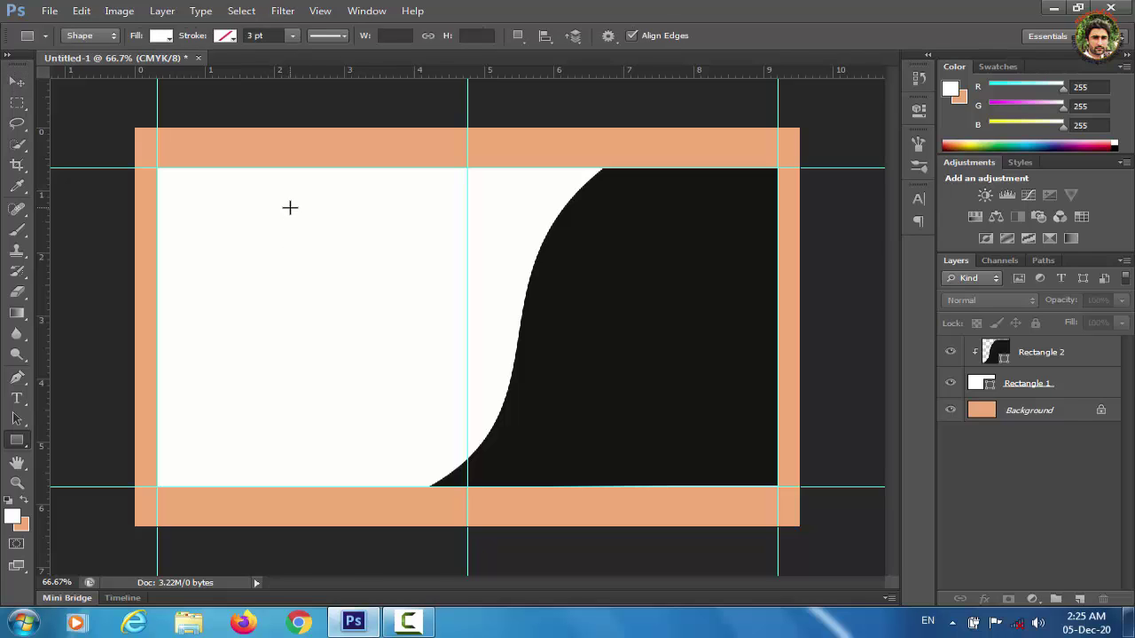
drag(289, 207, 426, 336)
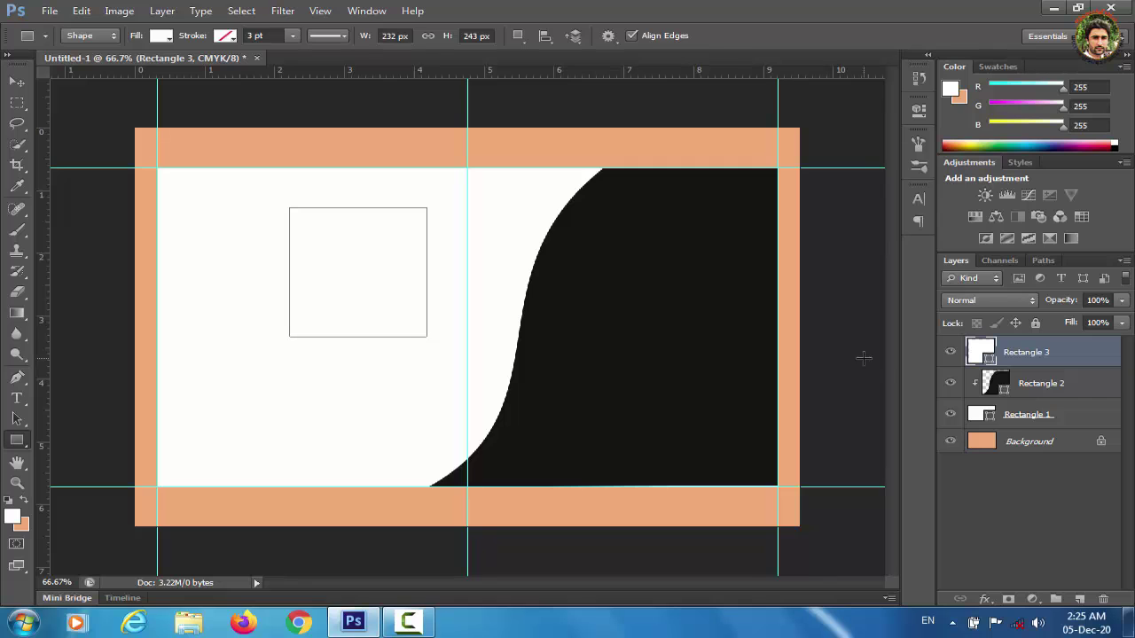
double_click(985, 345)
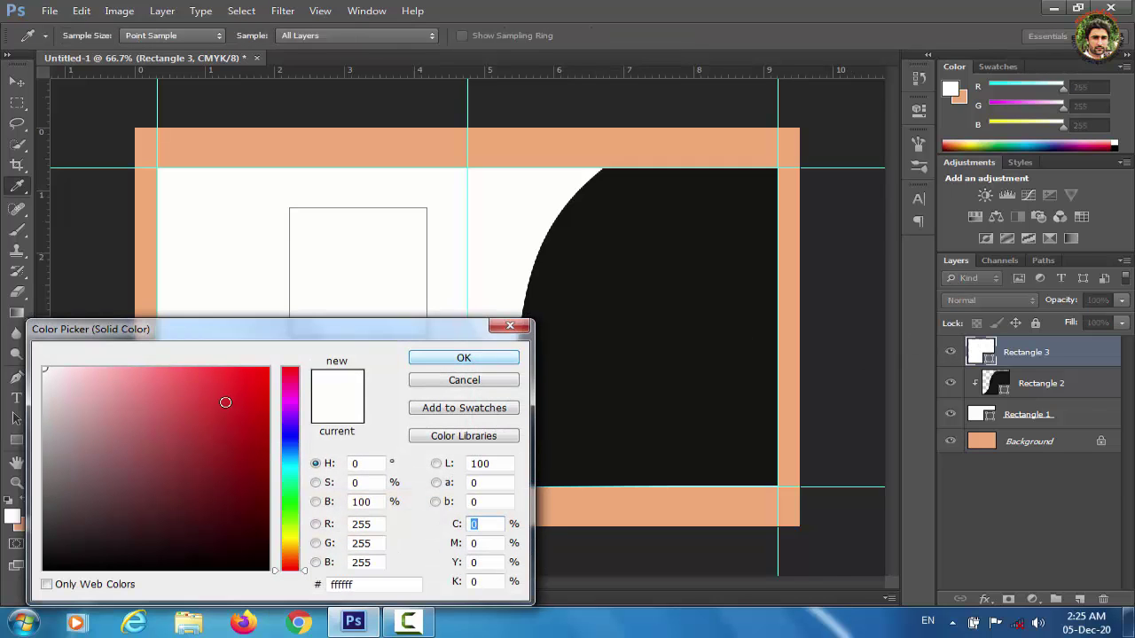
click(260, 406)
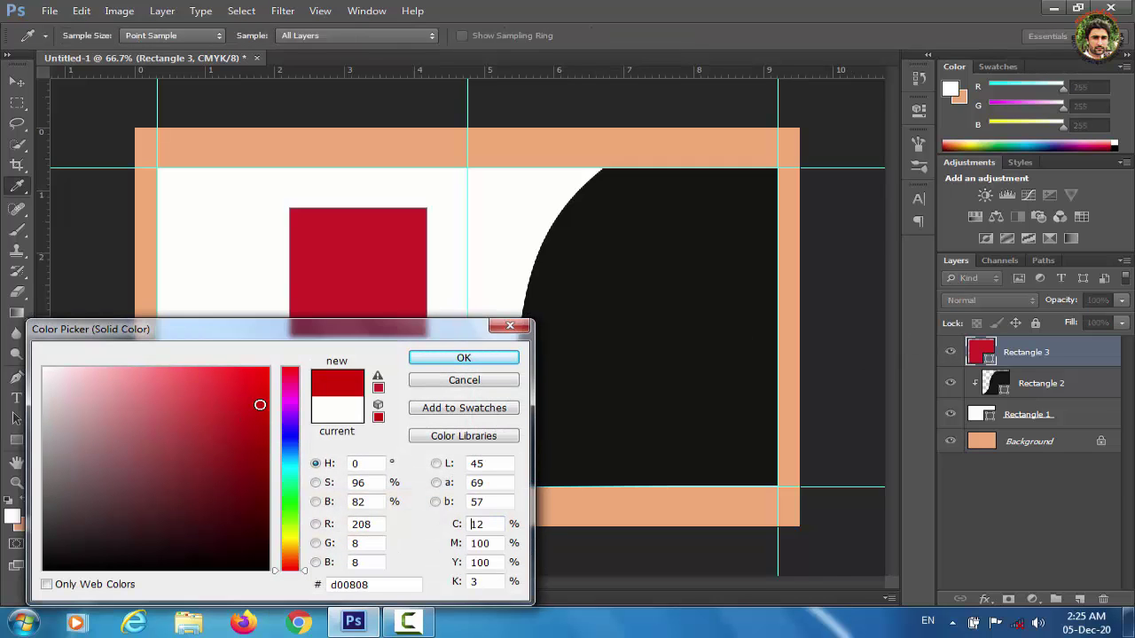
click(259, 398)
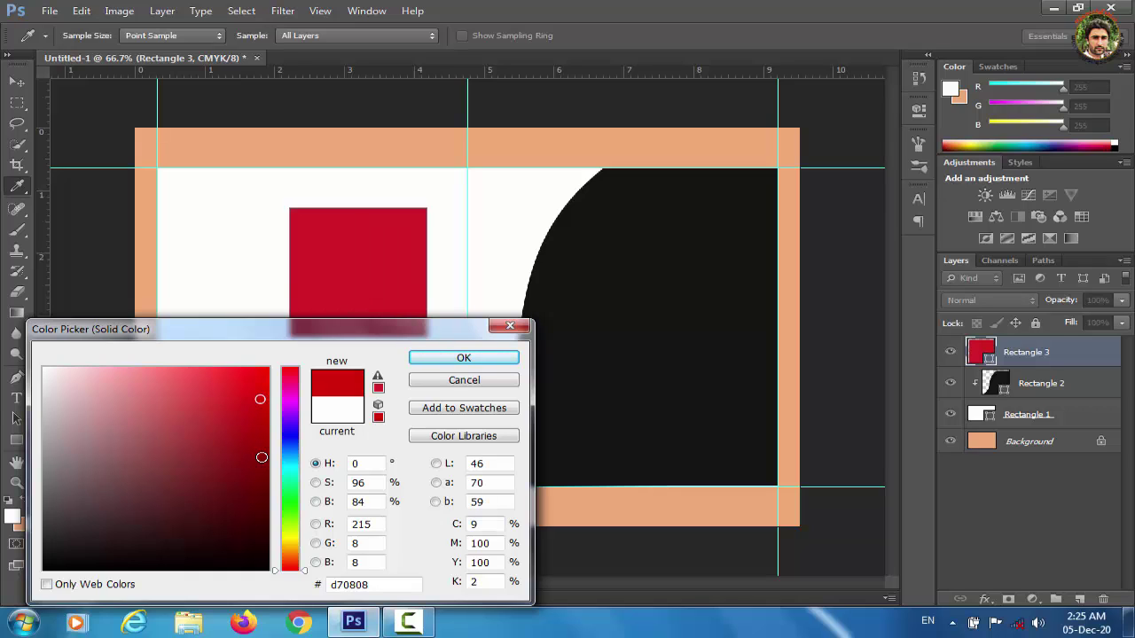
click(262, 458)
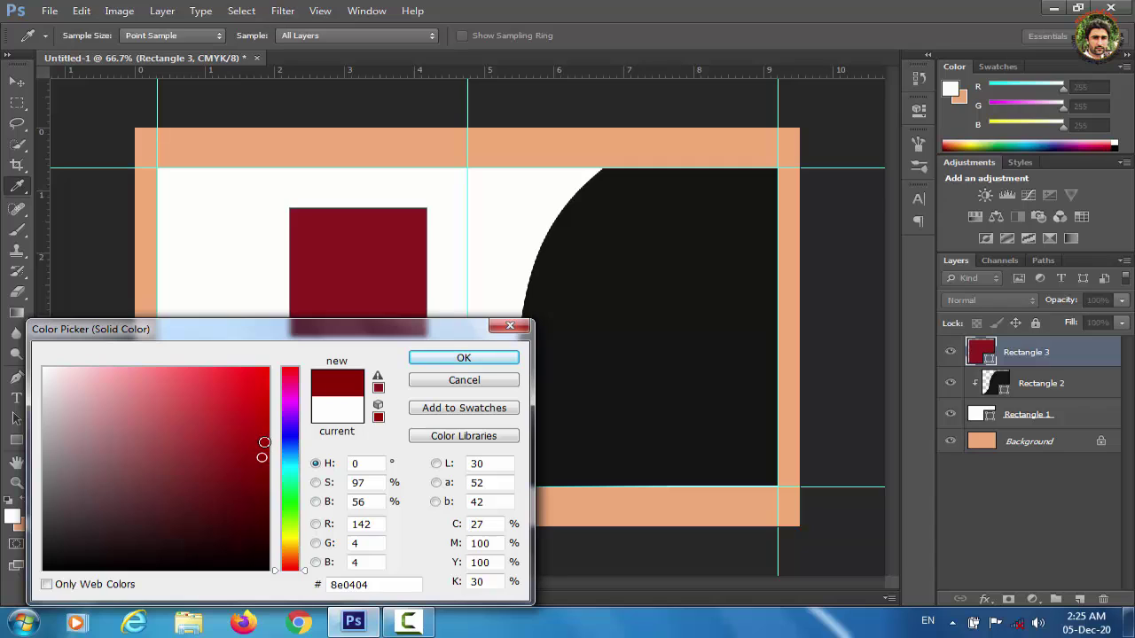
click(471, 359)
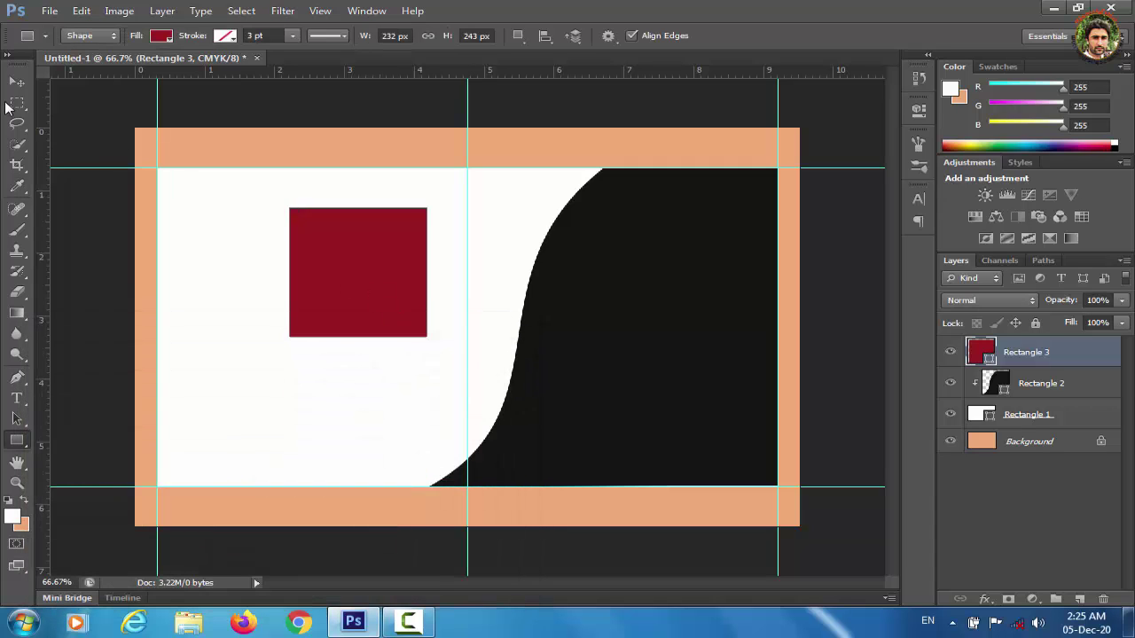
Place Rectangle 3 beneath Rectangle 2 and slide the red square up-right behind the curve.
click(17, 81)
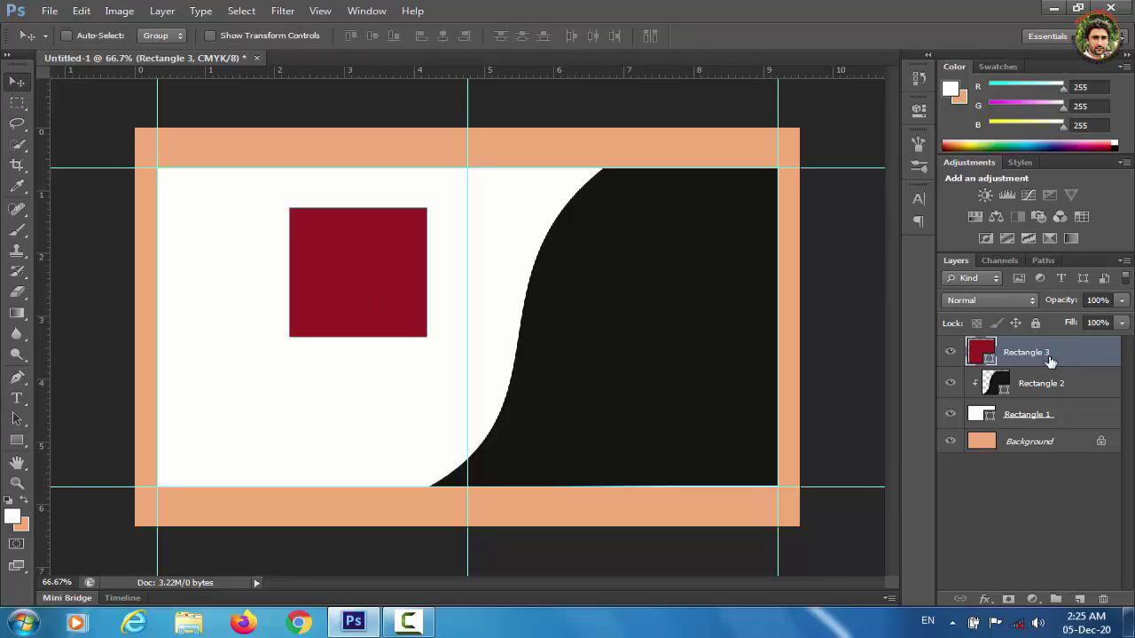
drag(1049, 357, 1039, 388)
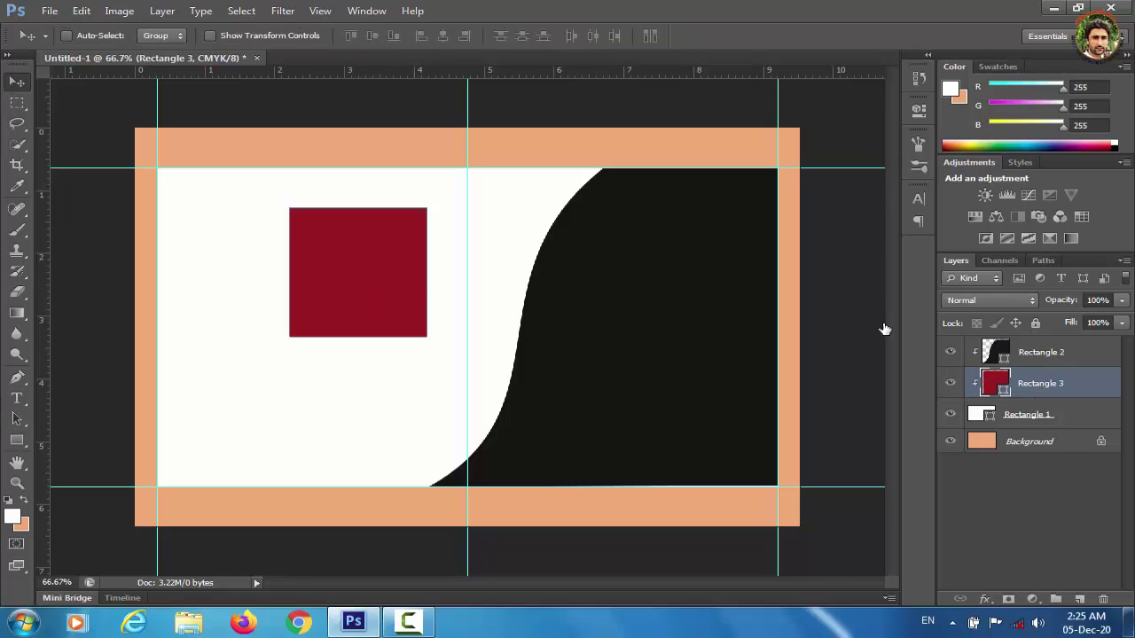
drag(373, 264, 615, 195)
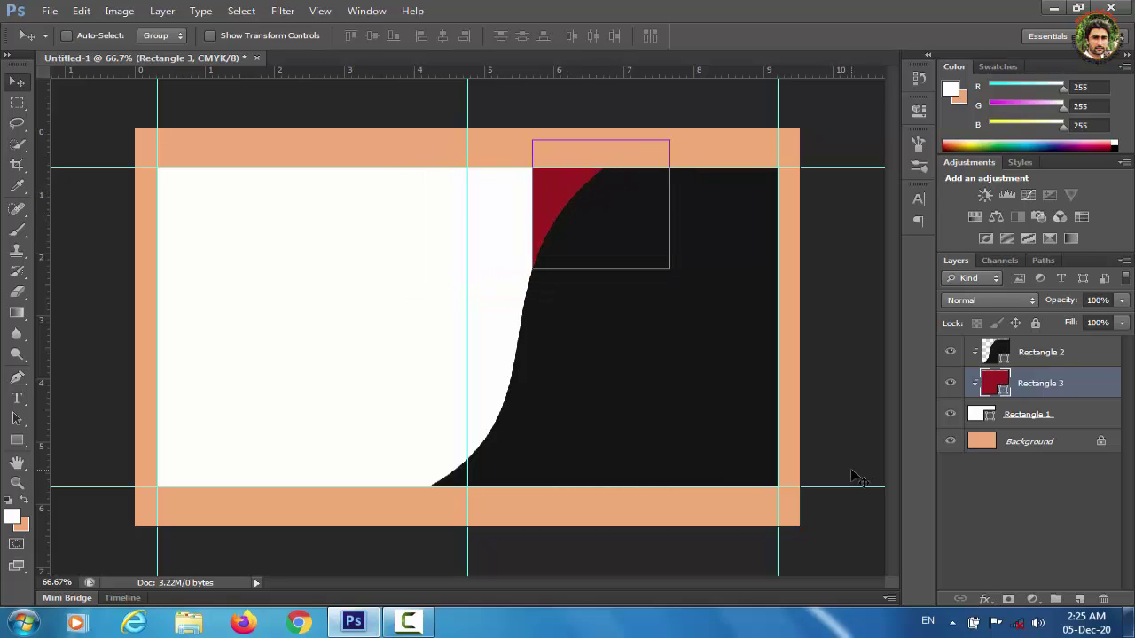
click(981, 523)
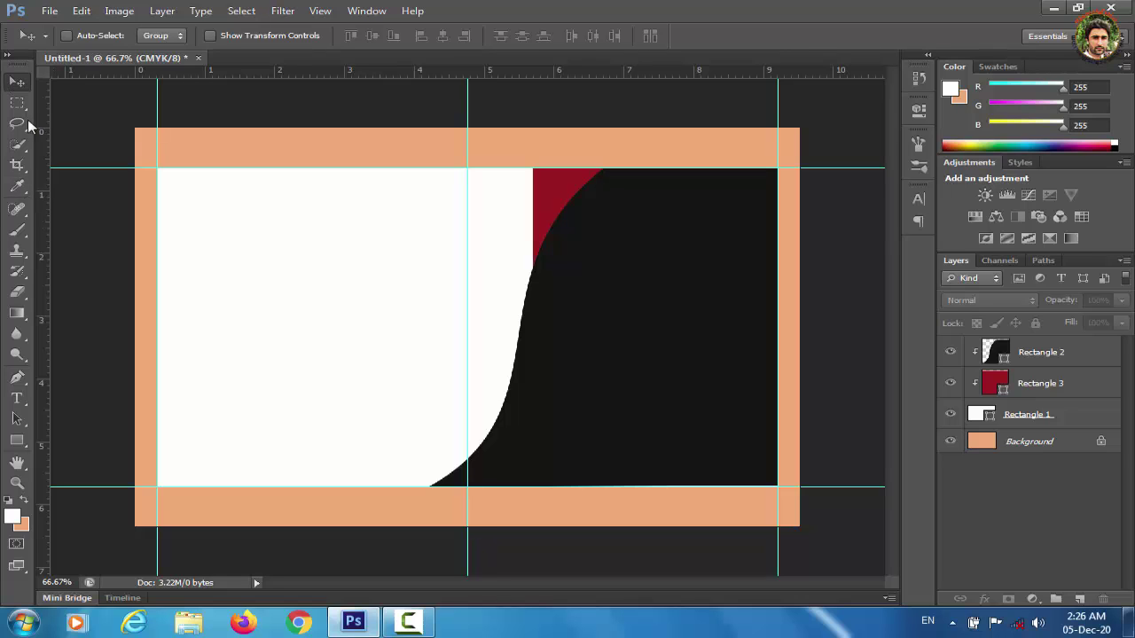
Draw a tall rectangle on the white panel filled with the sampled dark red.
click(16, 443)
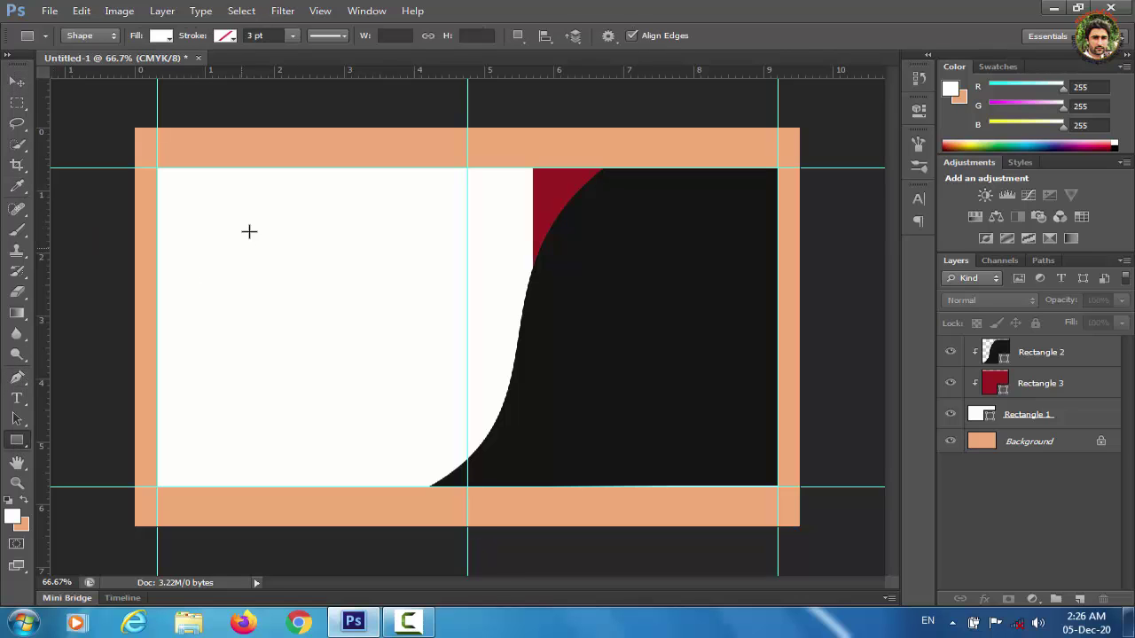
drag(236, 217, 348, 407)
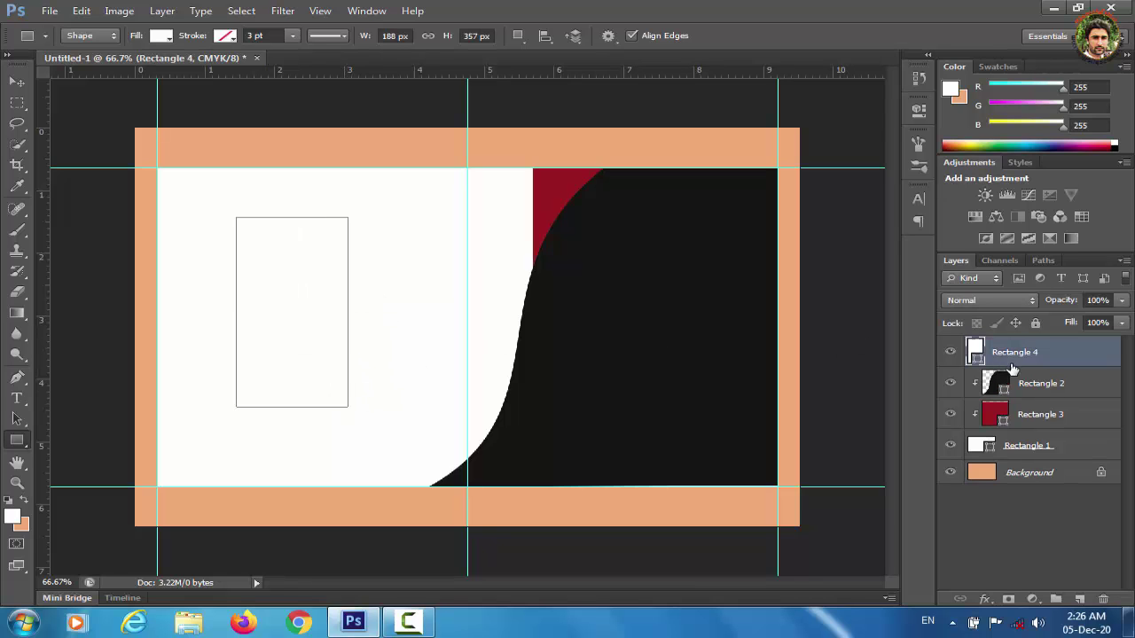
double_click(969, 355)
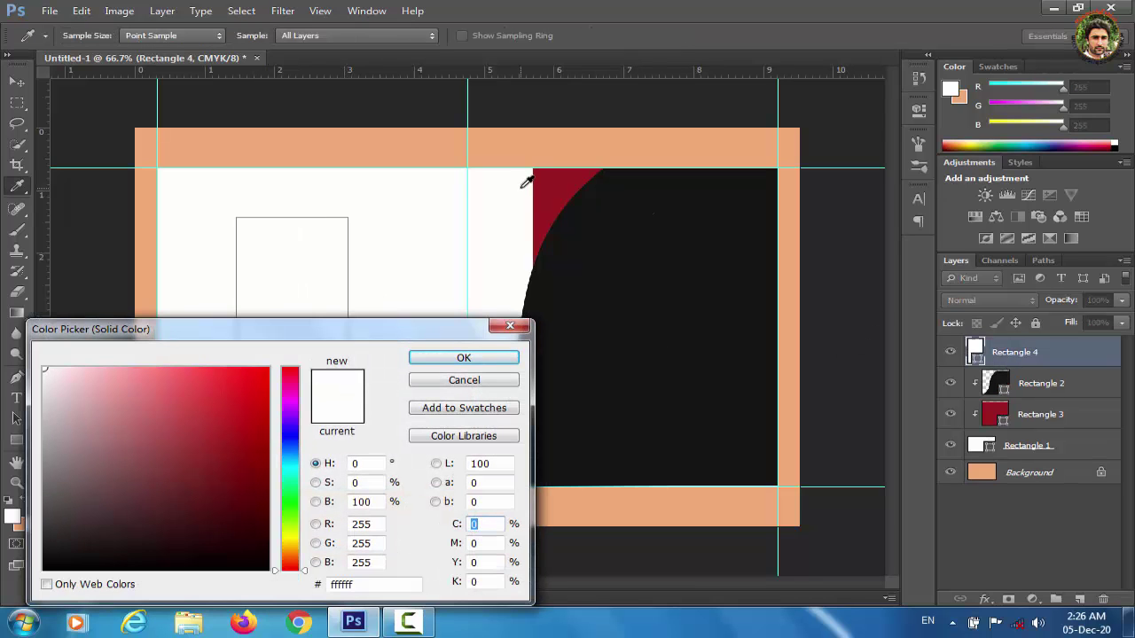
click(552, 182)
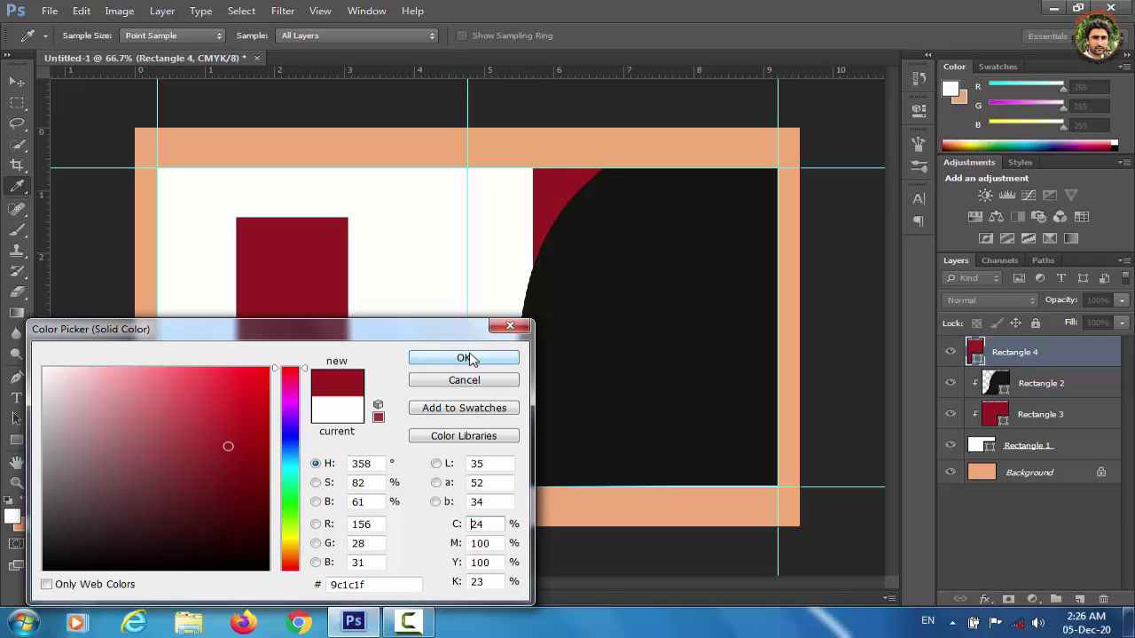
click(470, 357)
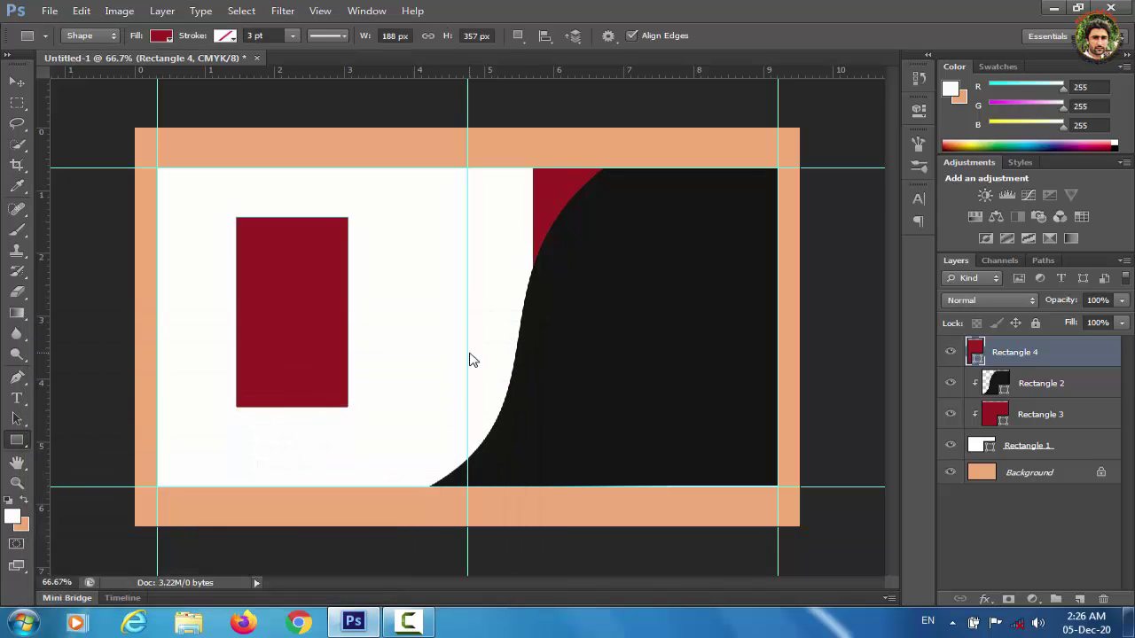
Distort the red rectangle's bottom corners so it tapers.
key(ctrl+t)
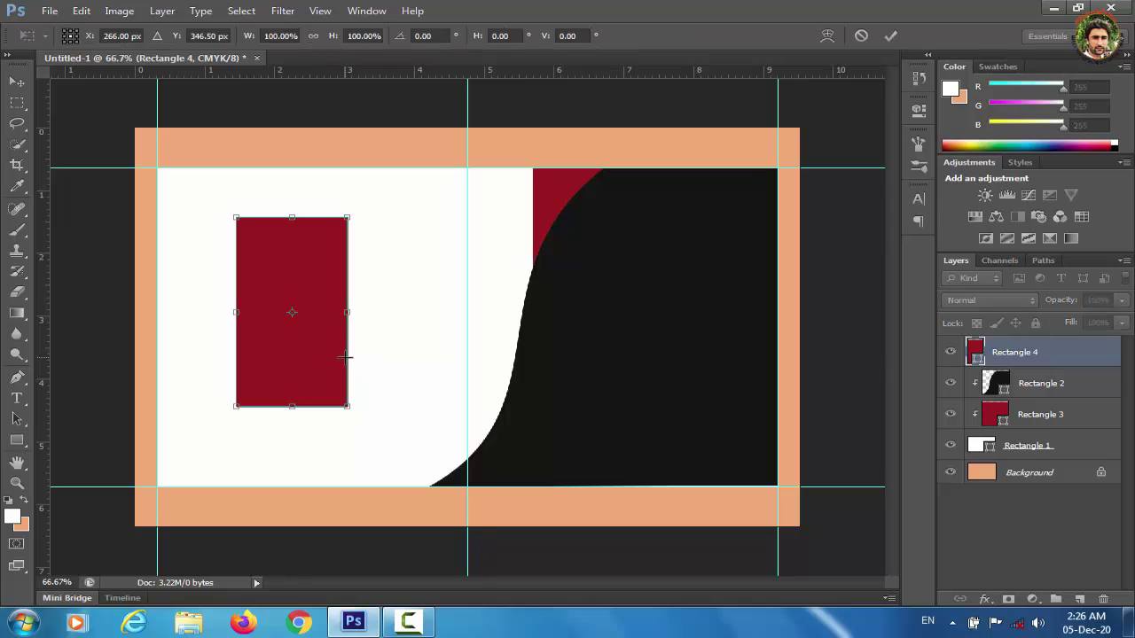
right_click(313, 365)
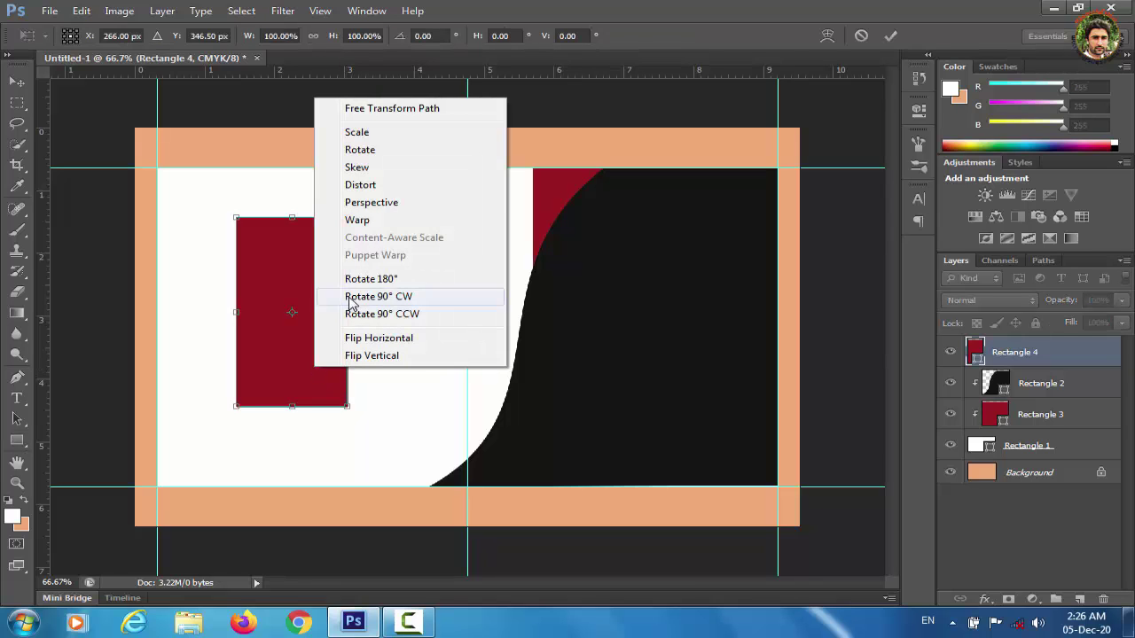
click(373, 188)
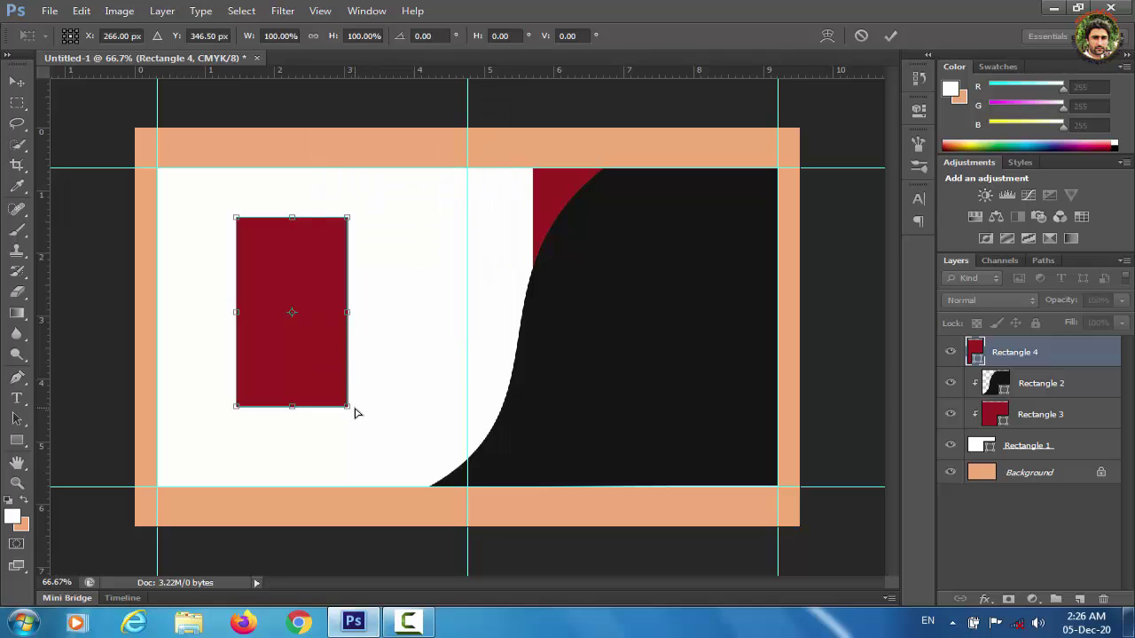
drag(338, 398, 315, 359)
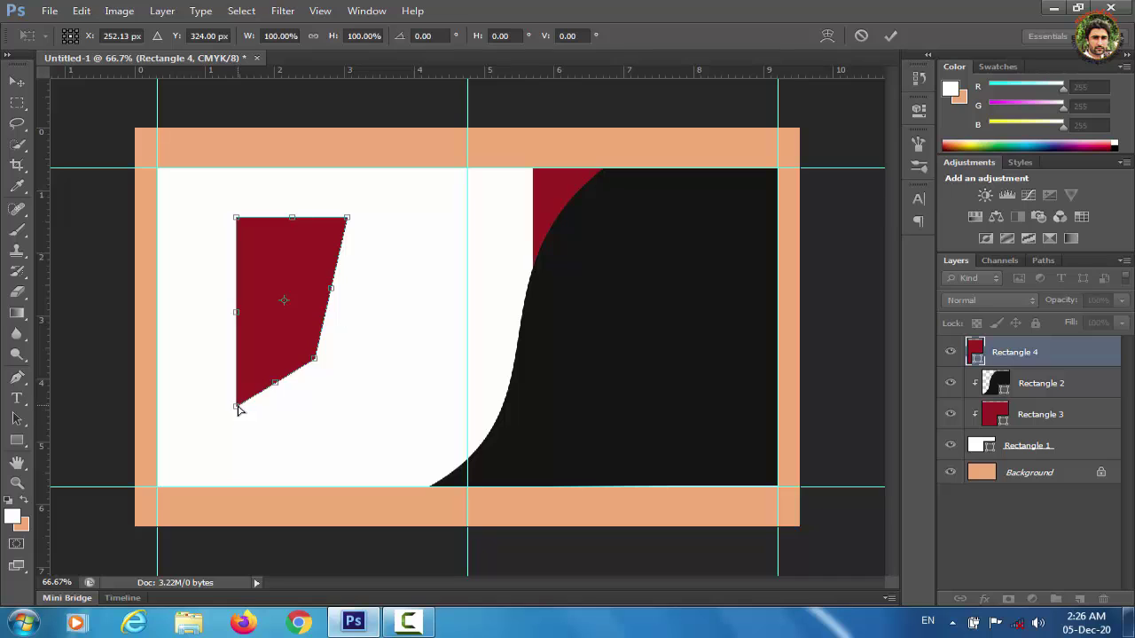
drag(237, 409, 224, 458)
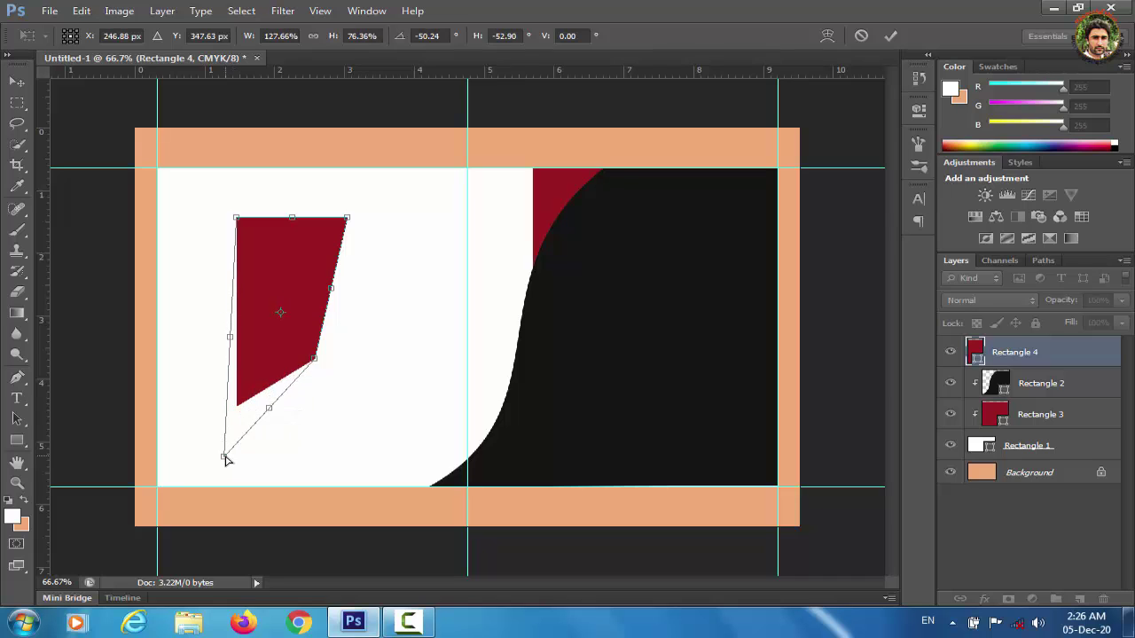
Warp the red shape into a curved form, apply, and move Rectangle 4 below Rectangle 3.
right_click(268, 278)
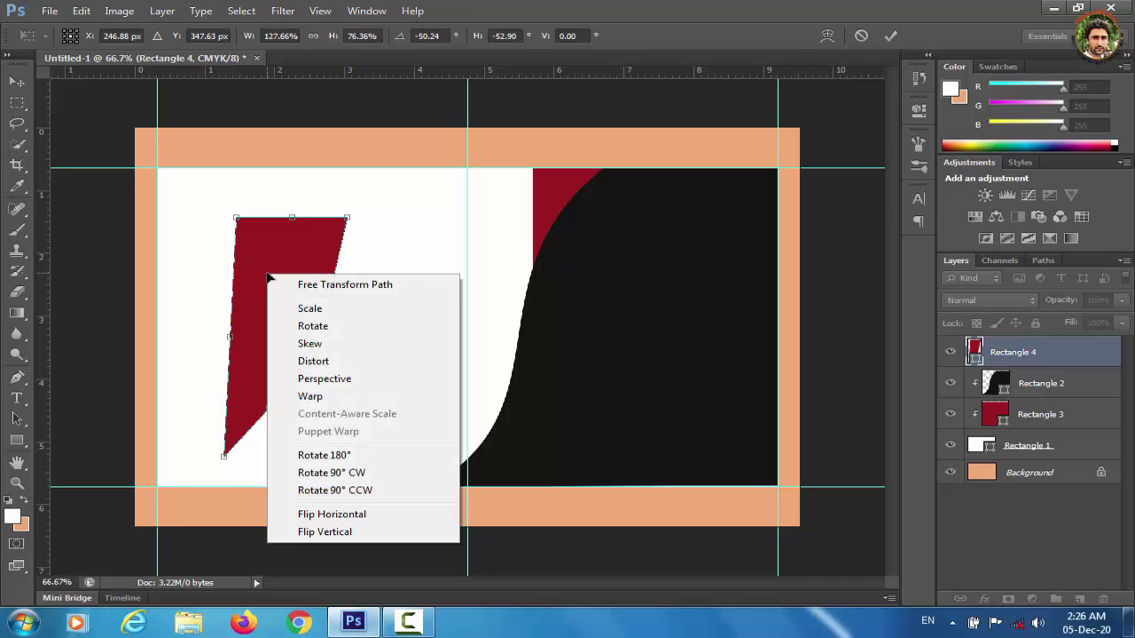
click(334, 404)
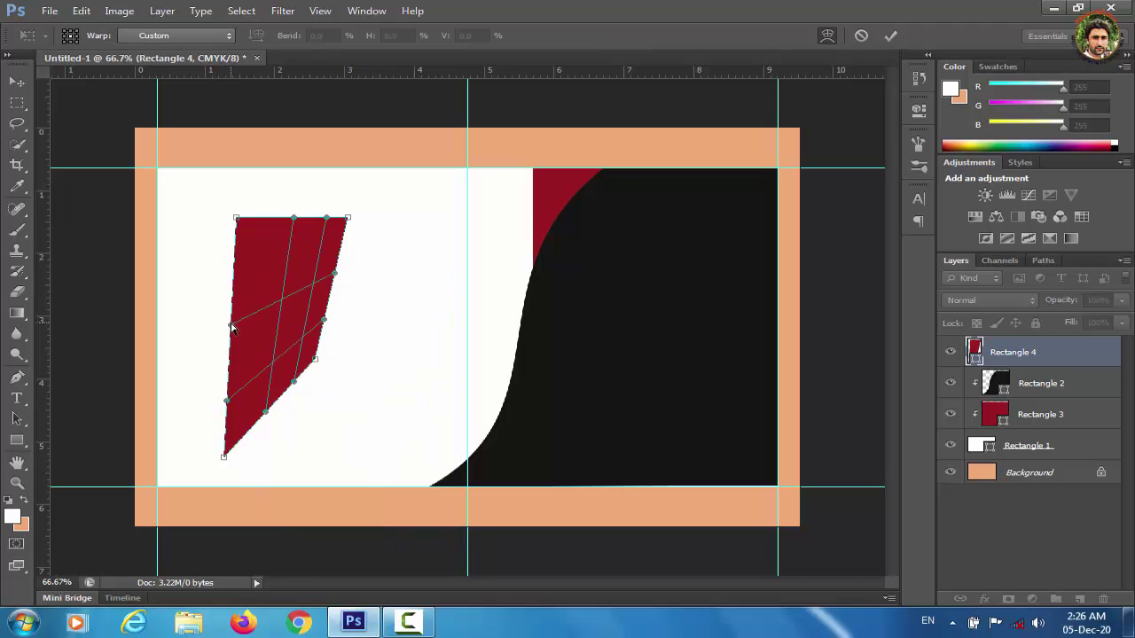
drag(230, 328, 276, 340)
drag(227, 403, 236, 226)
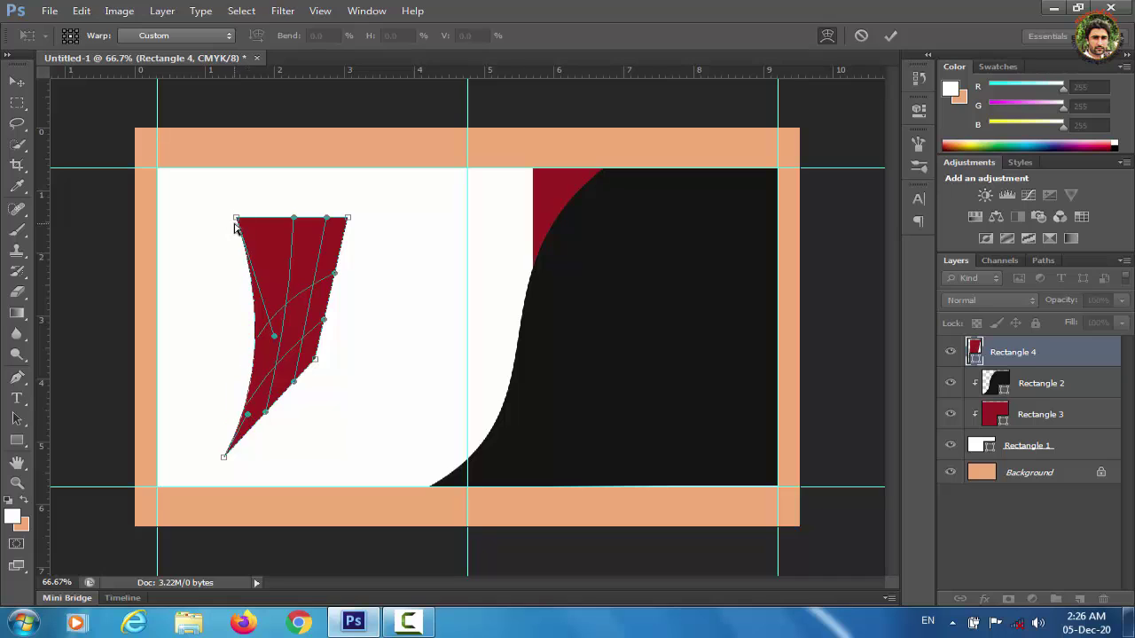
drag(268, 418, 315, 360)
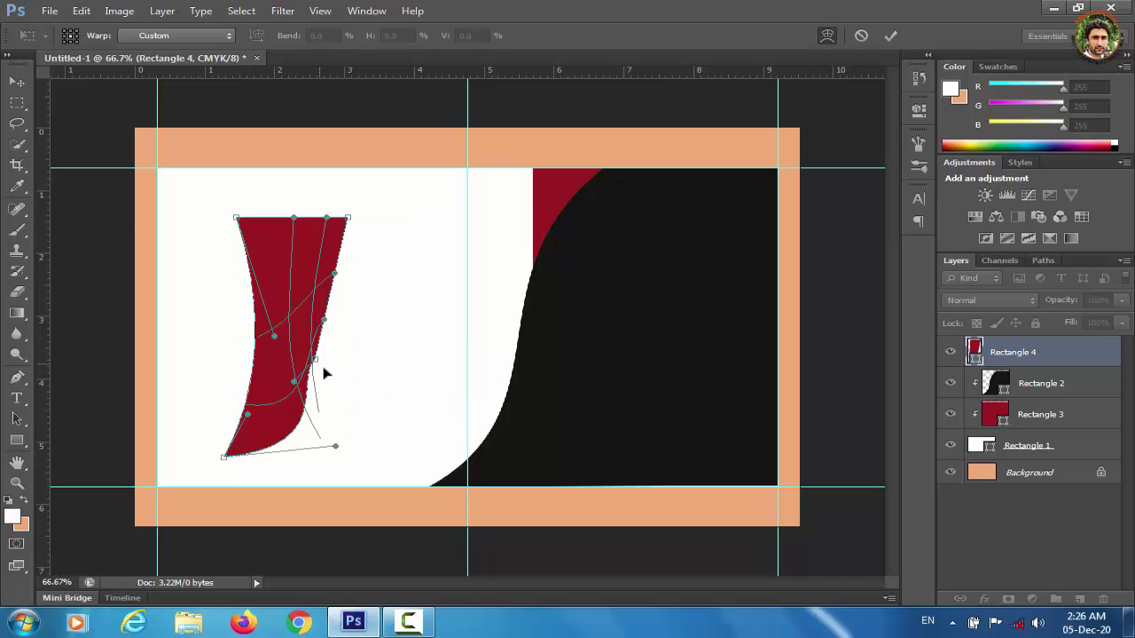
drag(324, 319, 347, 326)
drag(294, 381, 338, 364)
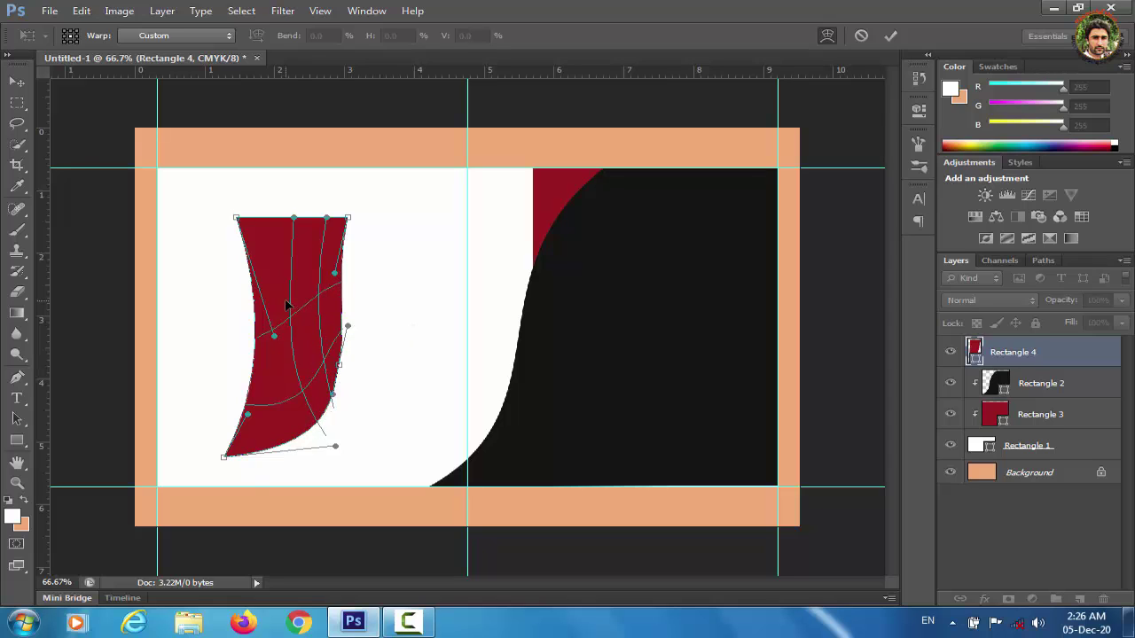
click(12, 85)
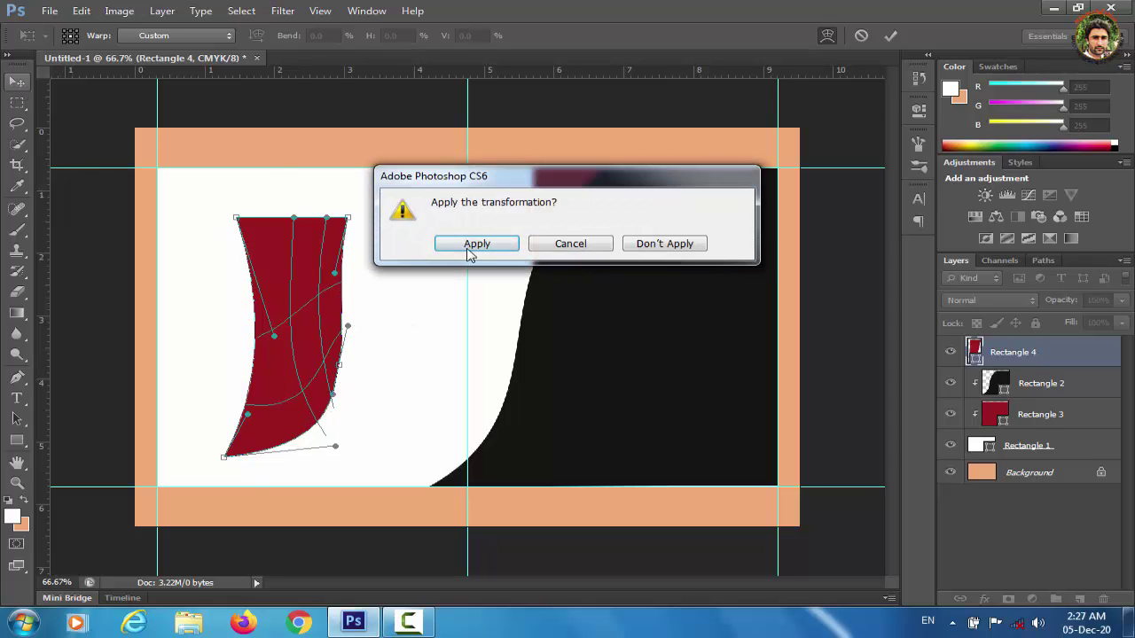
click(469, 243)
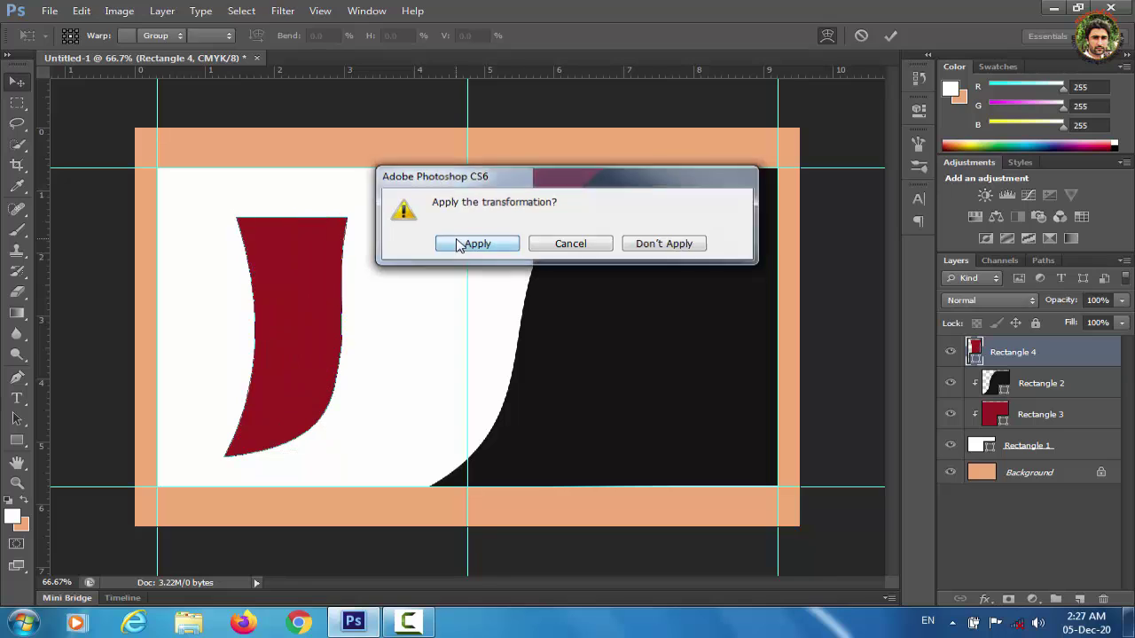
drag(1024, 353, 1022, 426)
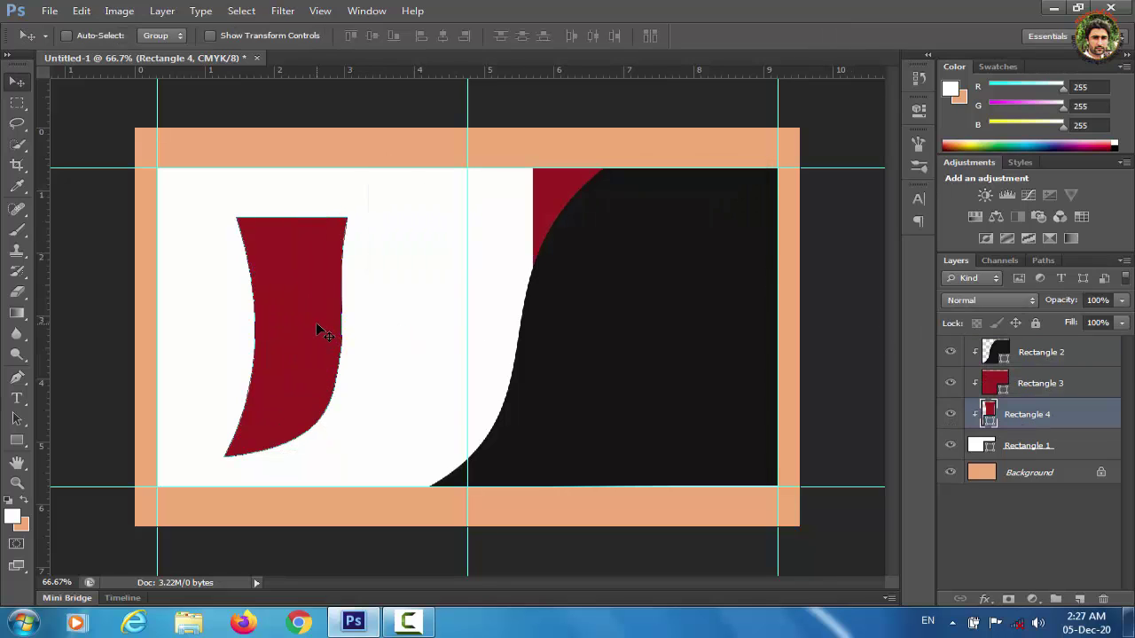
Move the curved red shape up and right and brighten its red fill.
drag(317, 330, 539, 254)
double_click(987, 414)
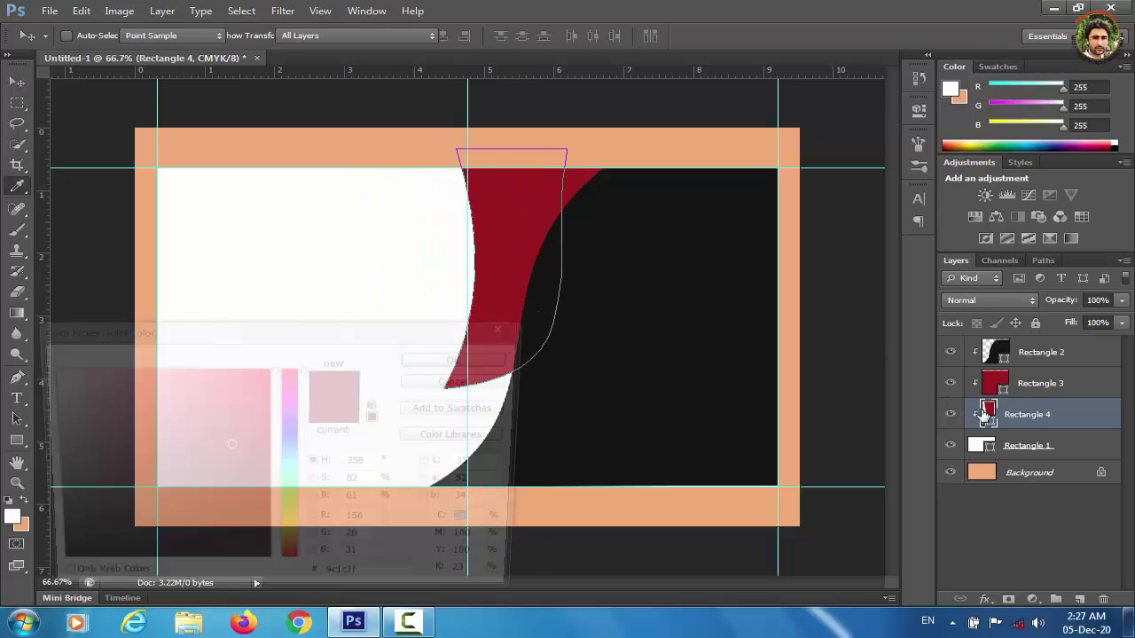
click(236, 428)
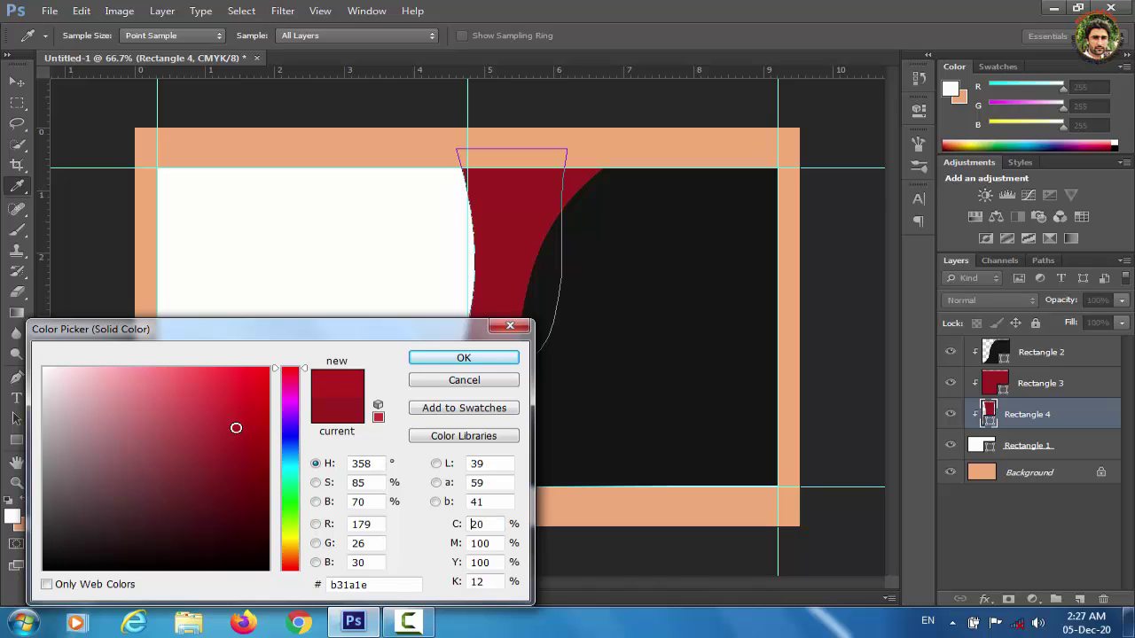
click(236, 418)
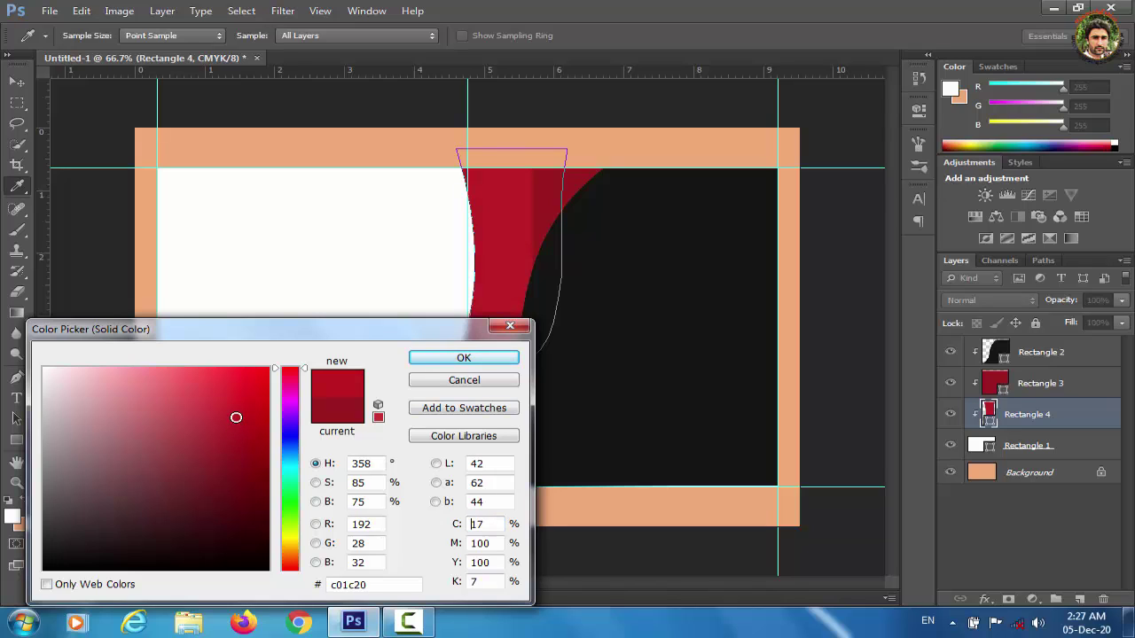
click(235, 408)
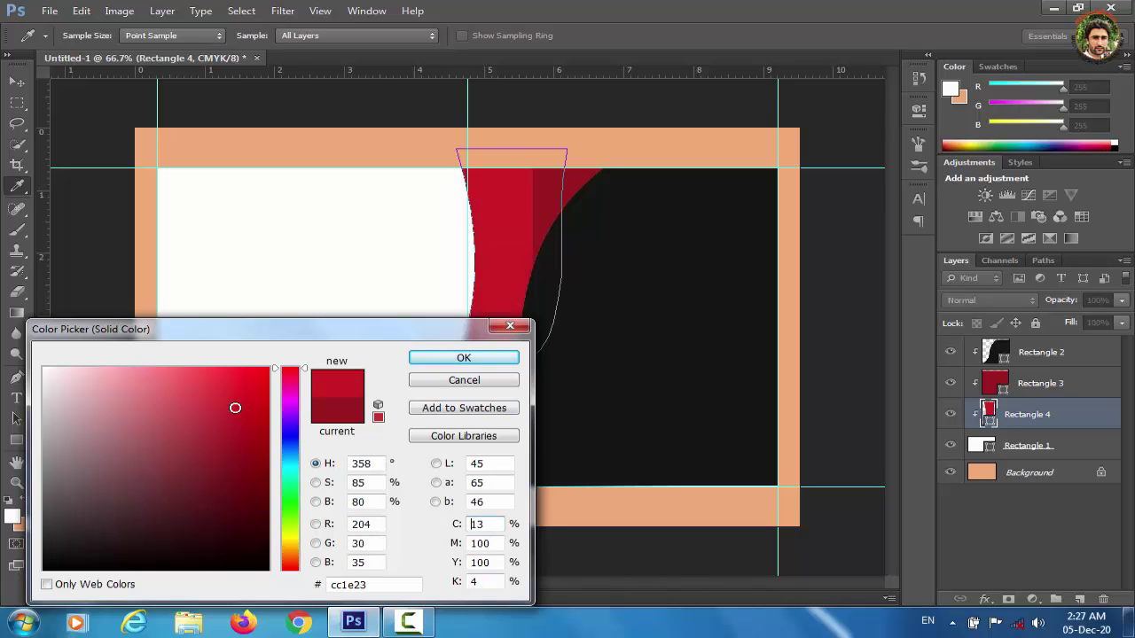
click(236, 400)
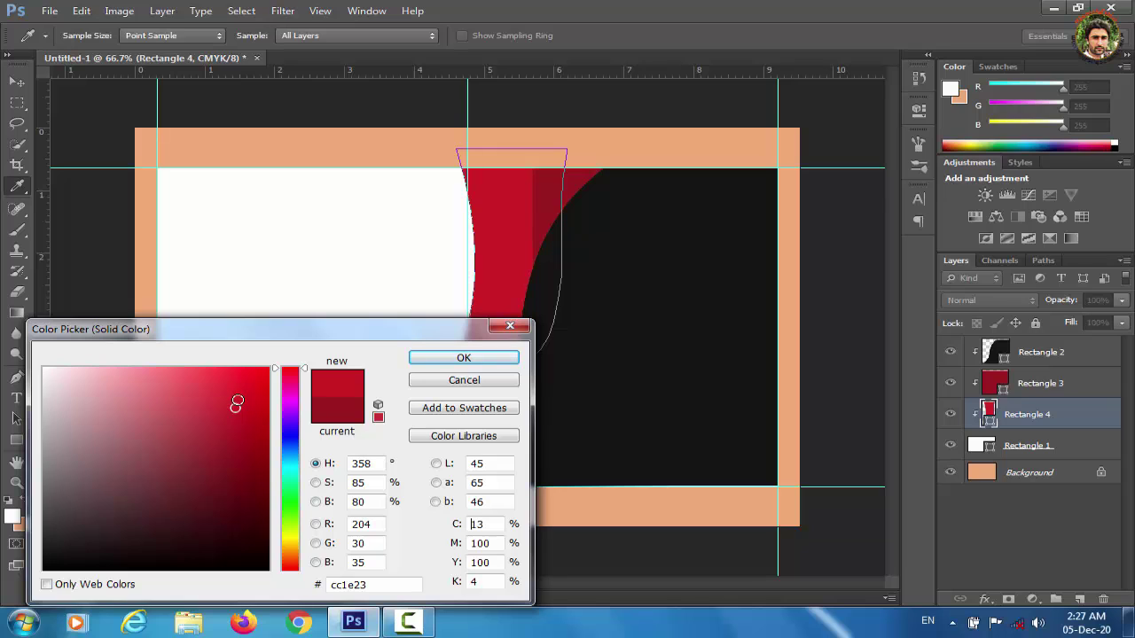
click(459, 359)
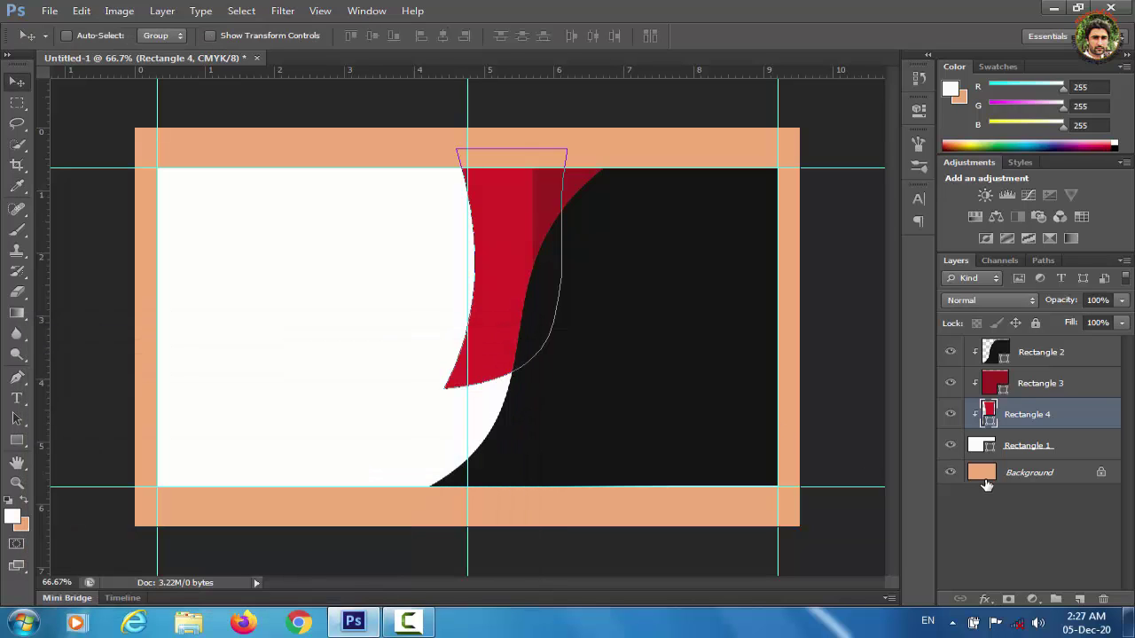
Rotate the red shape about -14°, shift it right, apply, and move the centre guide left to 4.32 cm.
key(ctrl+t)
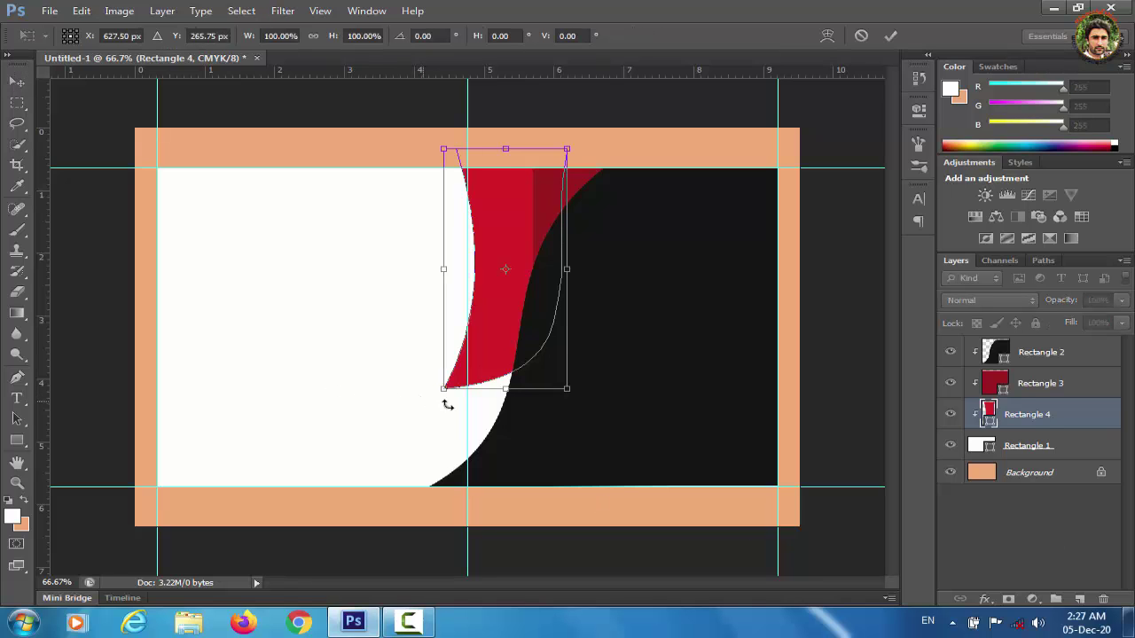
drag(447, 405, 488, 409)
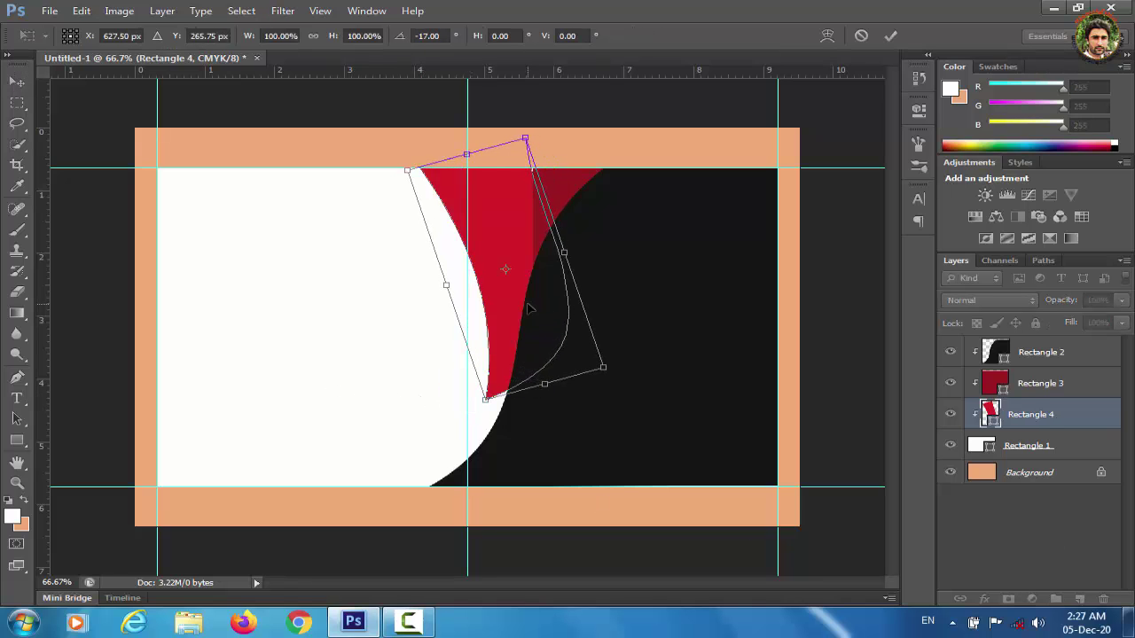
drag(529, 308, 568, 305)
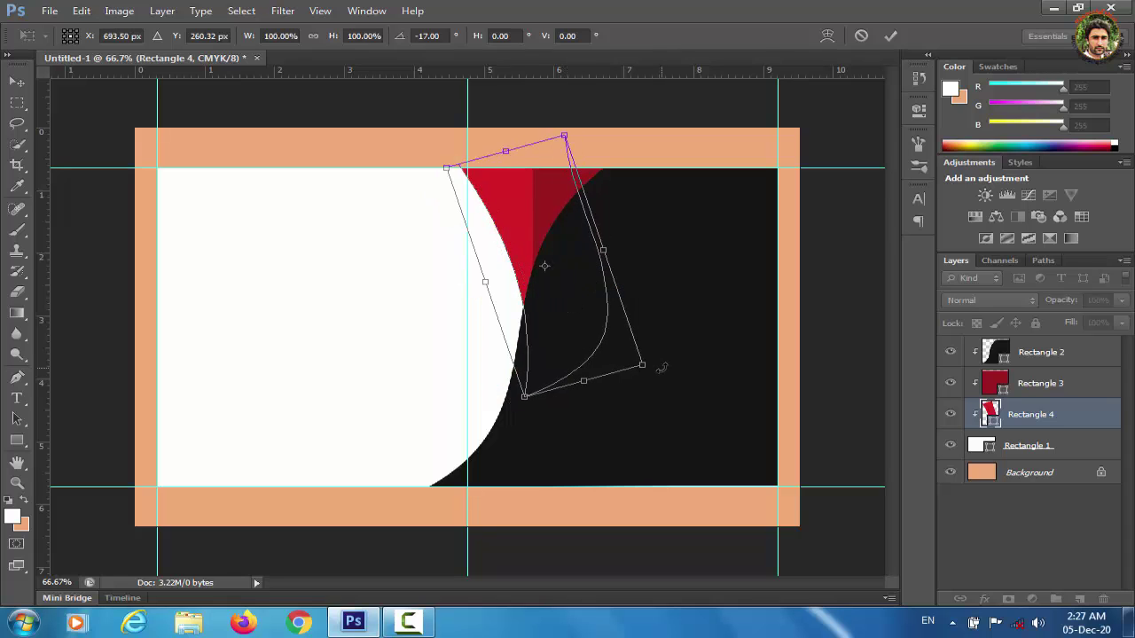
drag(660, 368, 658, 377)
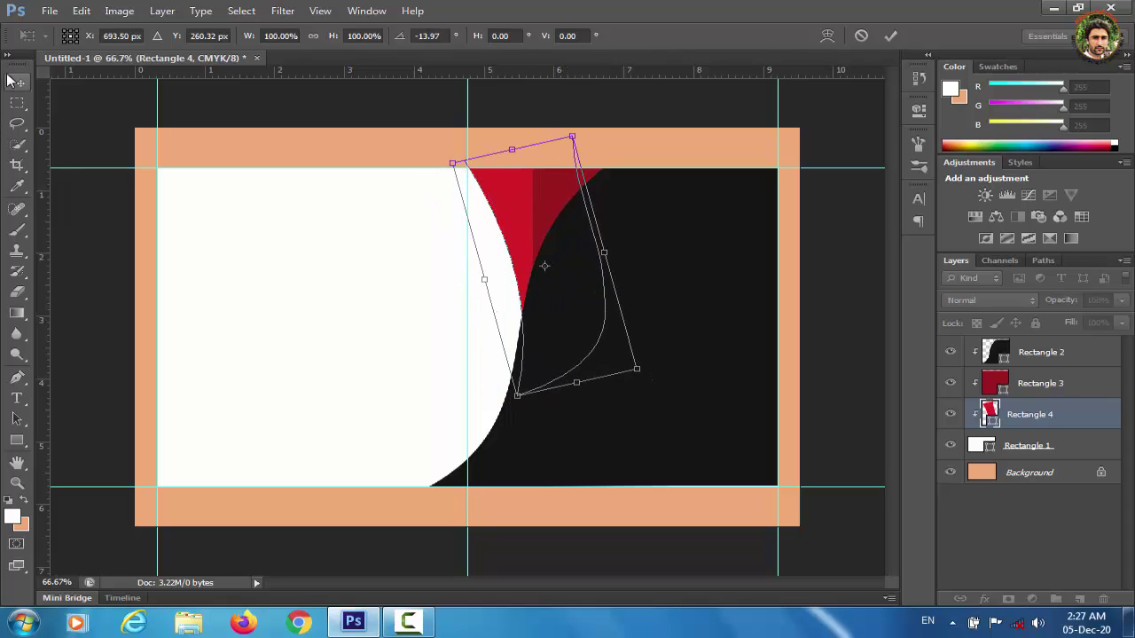
click(17, 81)
click(478, 244)
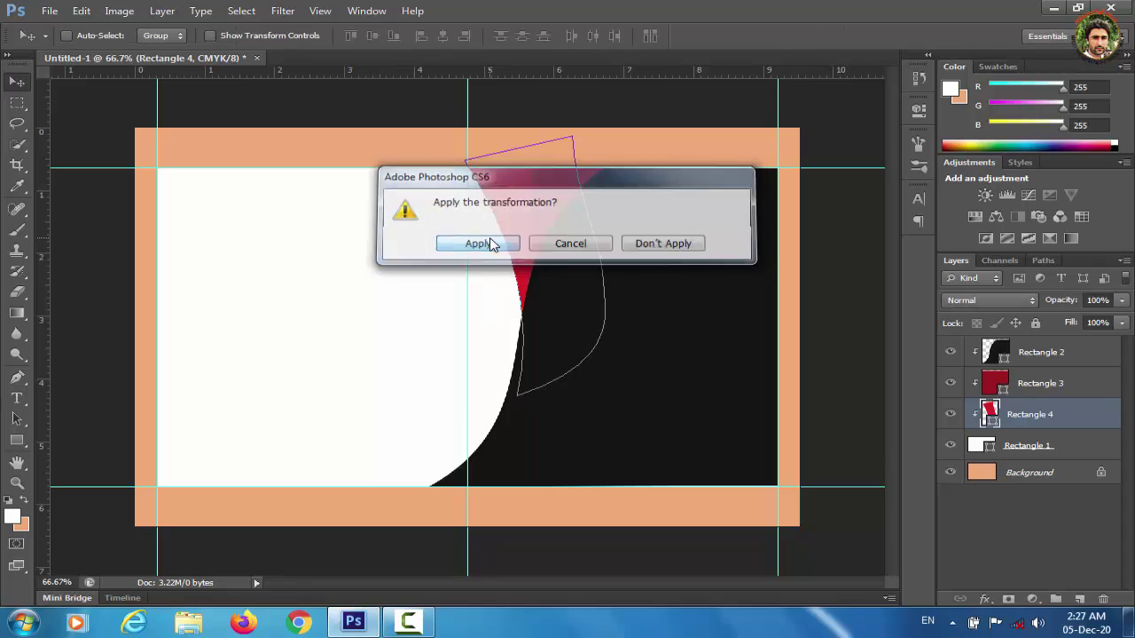
click(1045, 529)
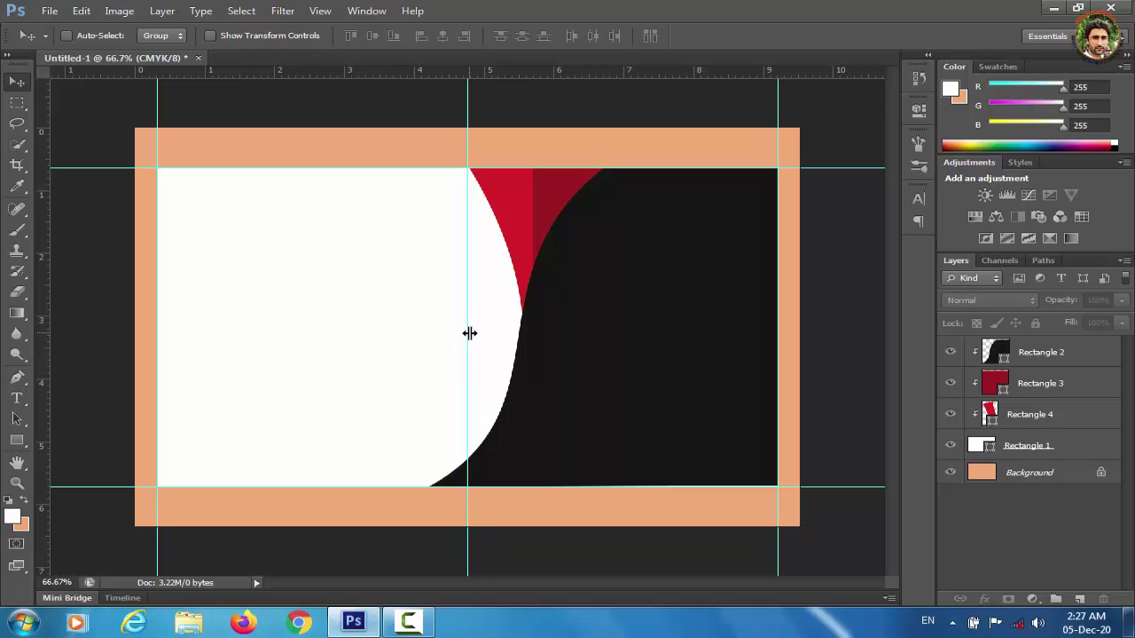
drag(469, 333, 430, 344)
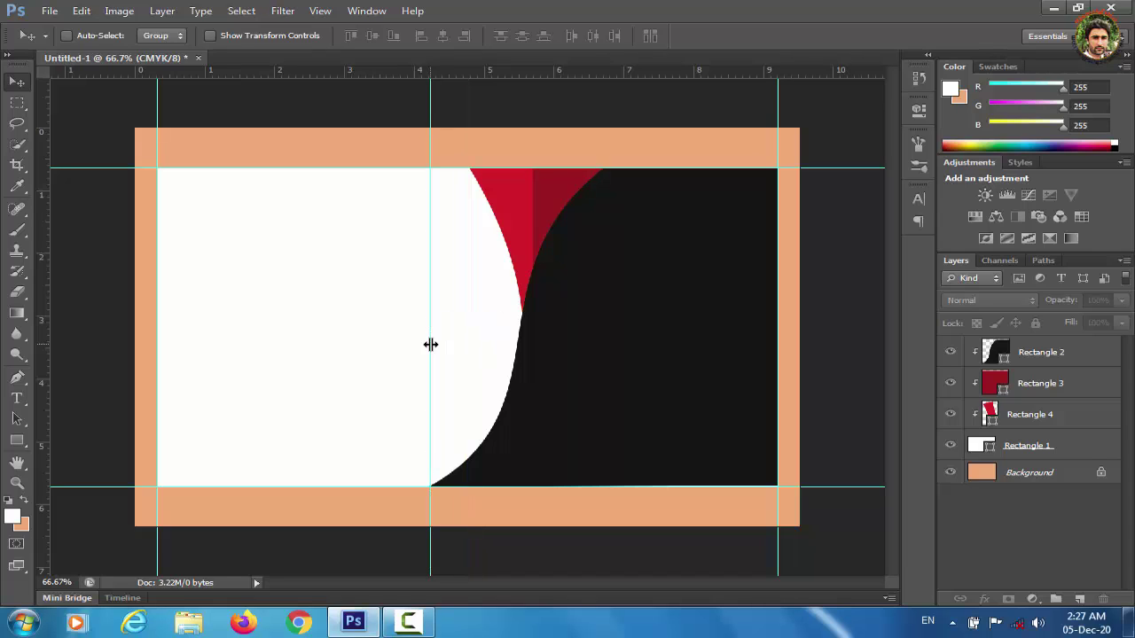
Draw a tall rectangle on the white panel and fill it with the design's red d62027.
click(16, 440)
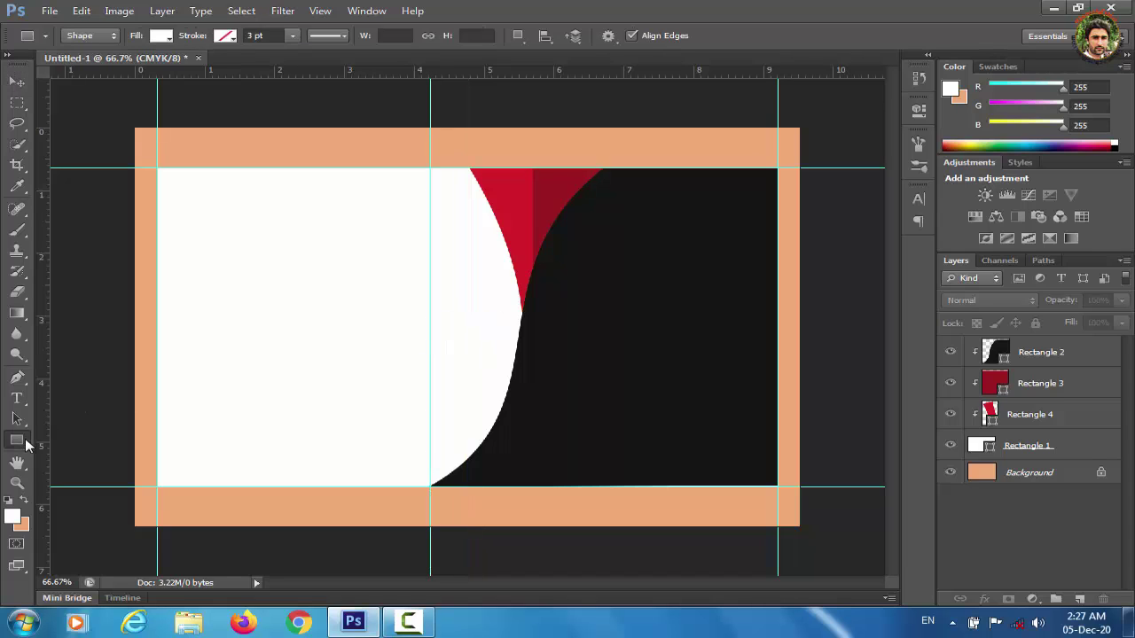
drag(205, 221, 310, 412)
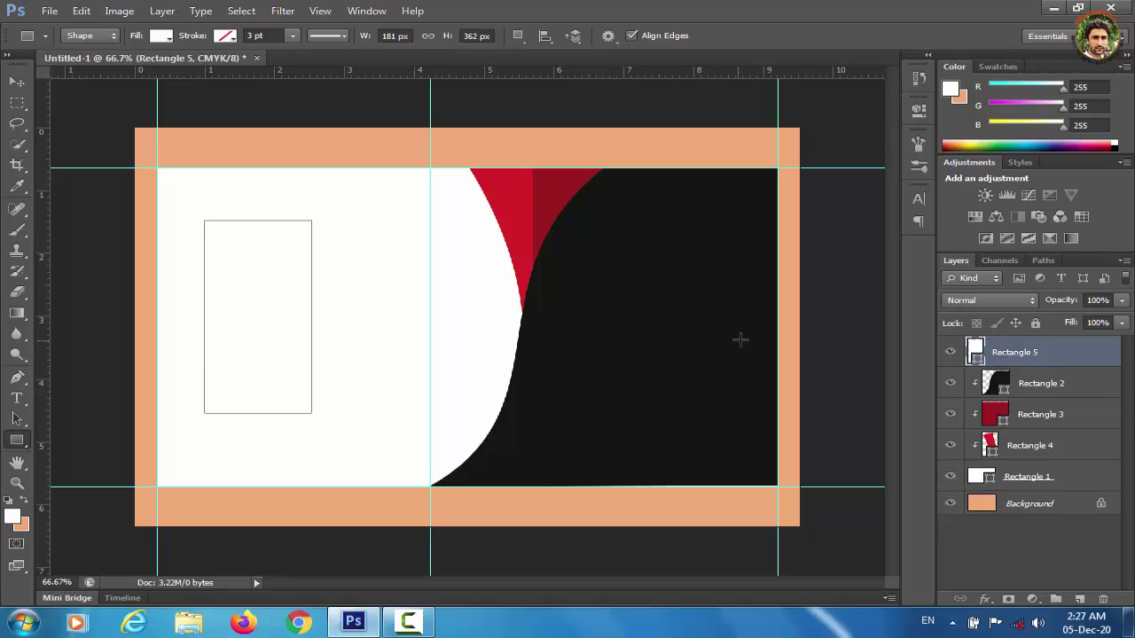
key(i)
double_click(976, 352)
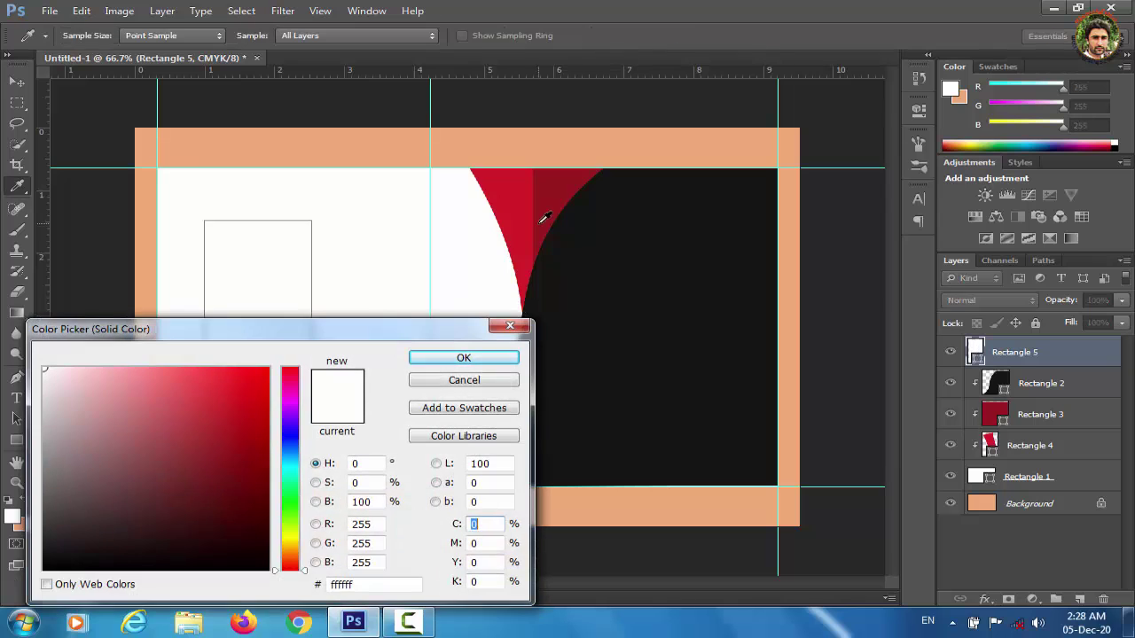
click(523, 205)
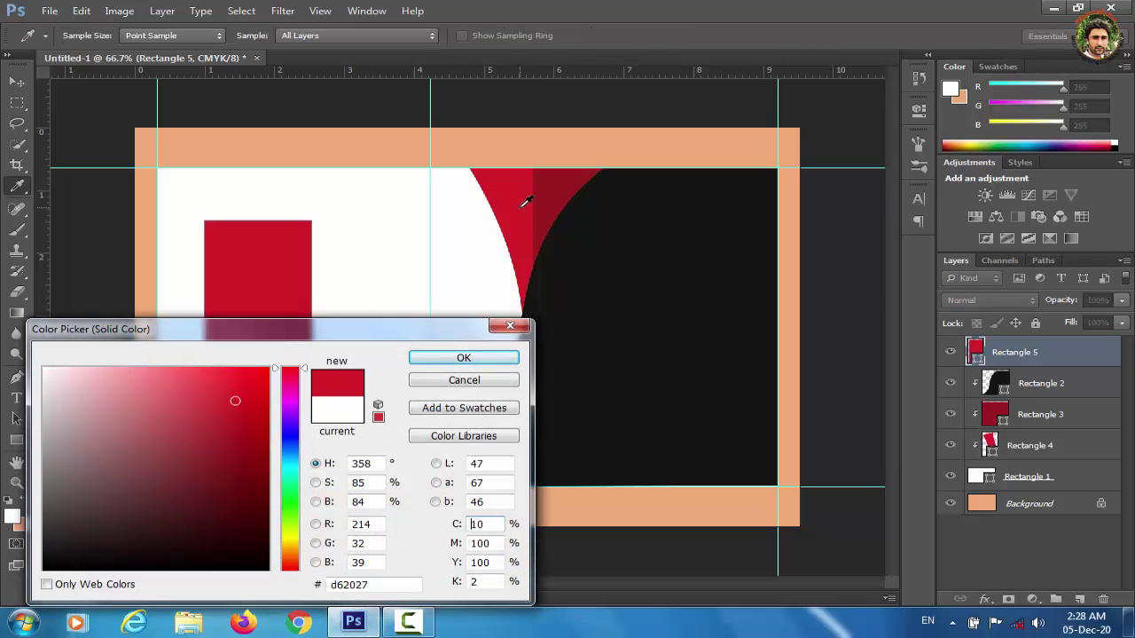
click(488, 359)
Distort the red rectangle, pulling the bottom-right corner inward and the bottom-left corner down.
key(ctrl+t)
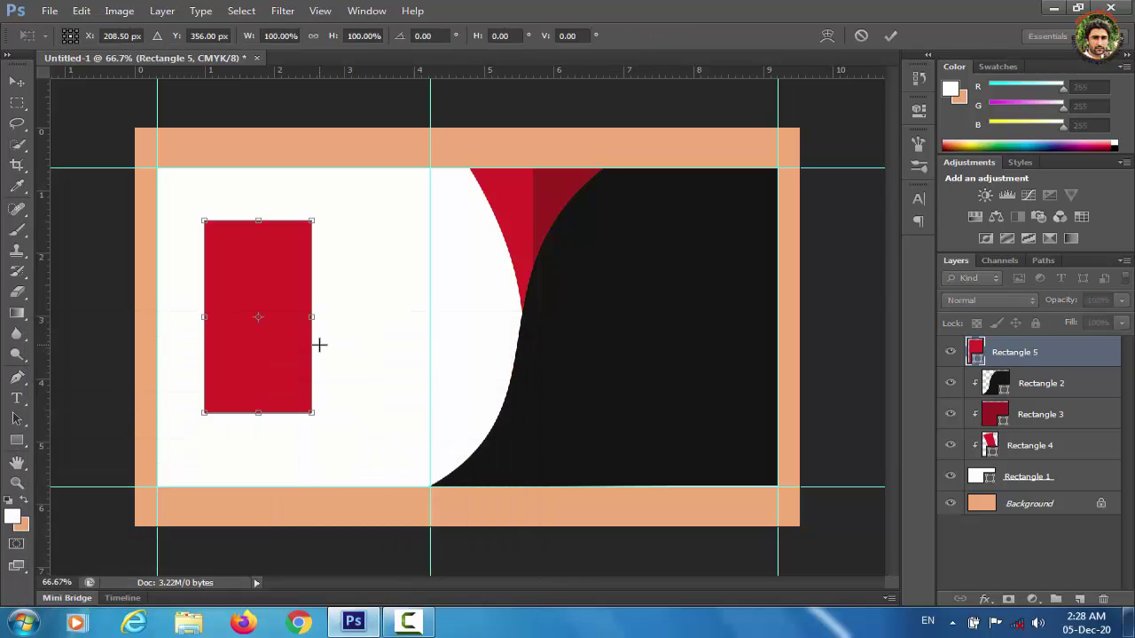
right_click(274, 391)
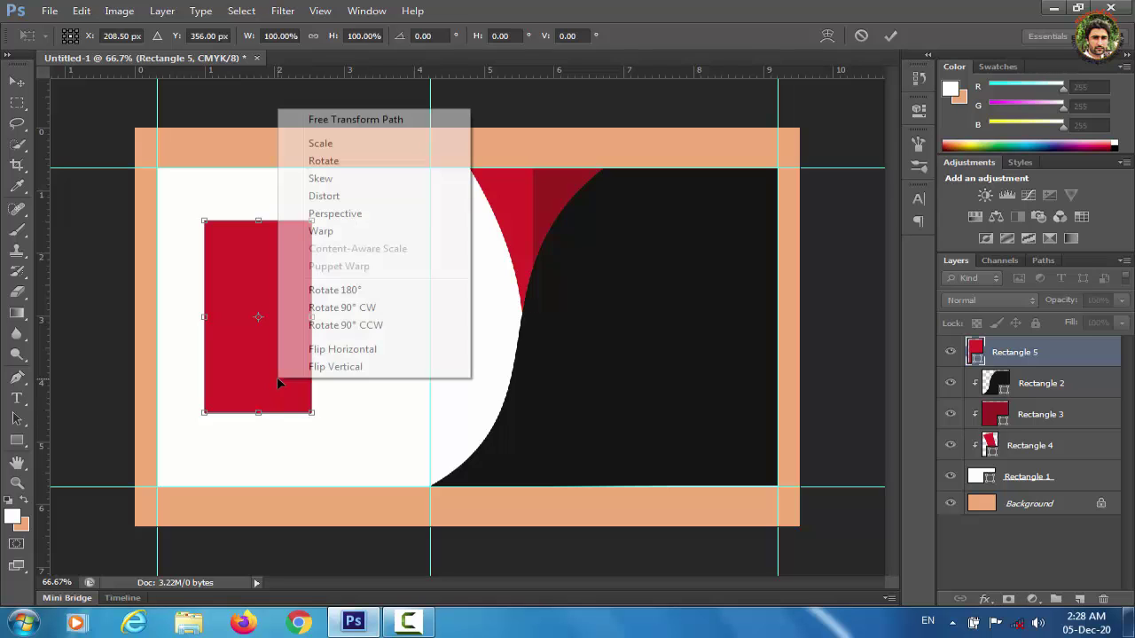
click(325, 192)
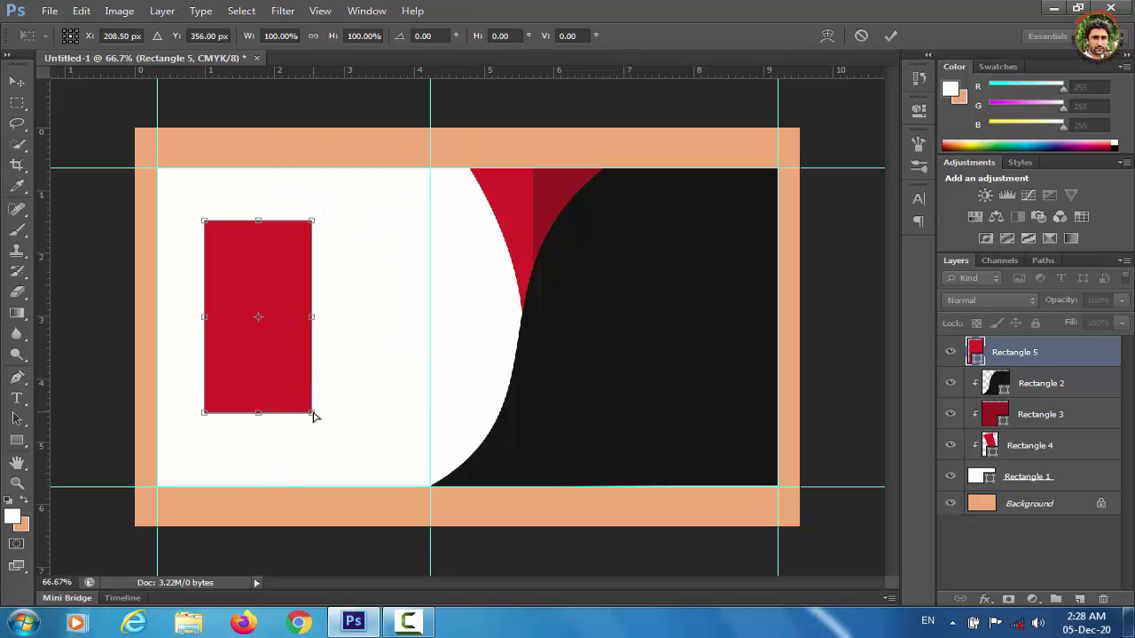
drag(311, 414, 284, 362)
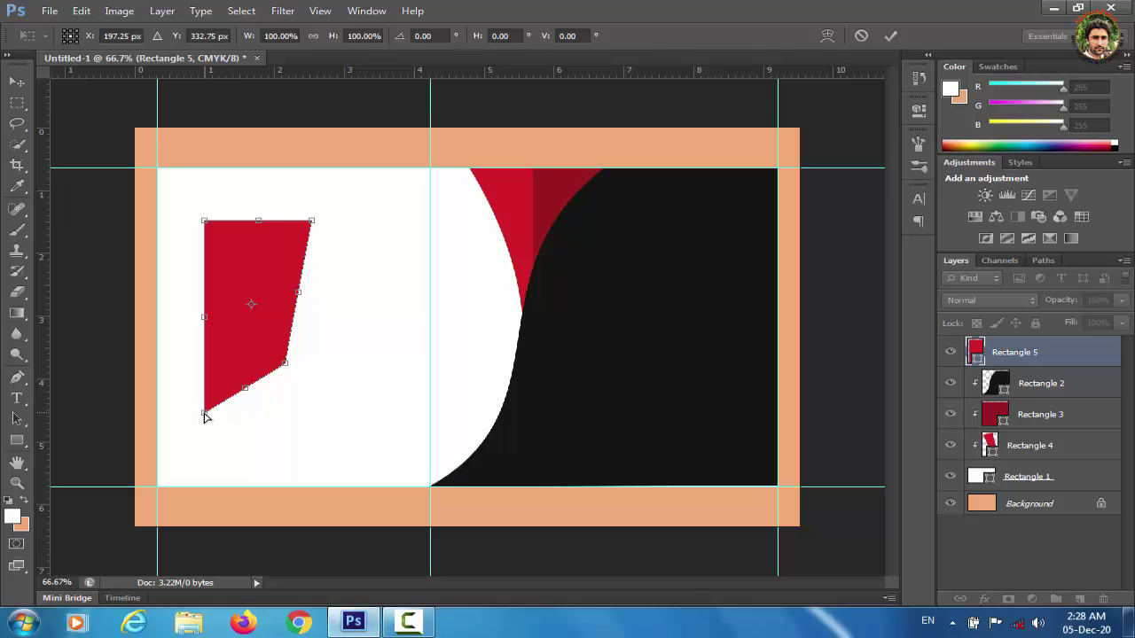
drag(205, 413, 202, 456)
Warp the red shape into a curved, tapering form and apply the transformation.
right_click(245, 314)
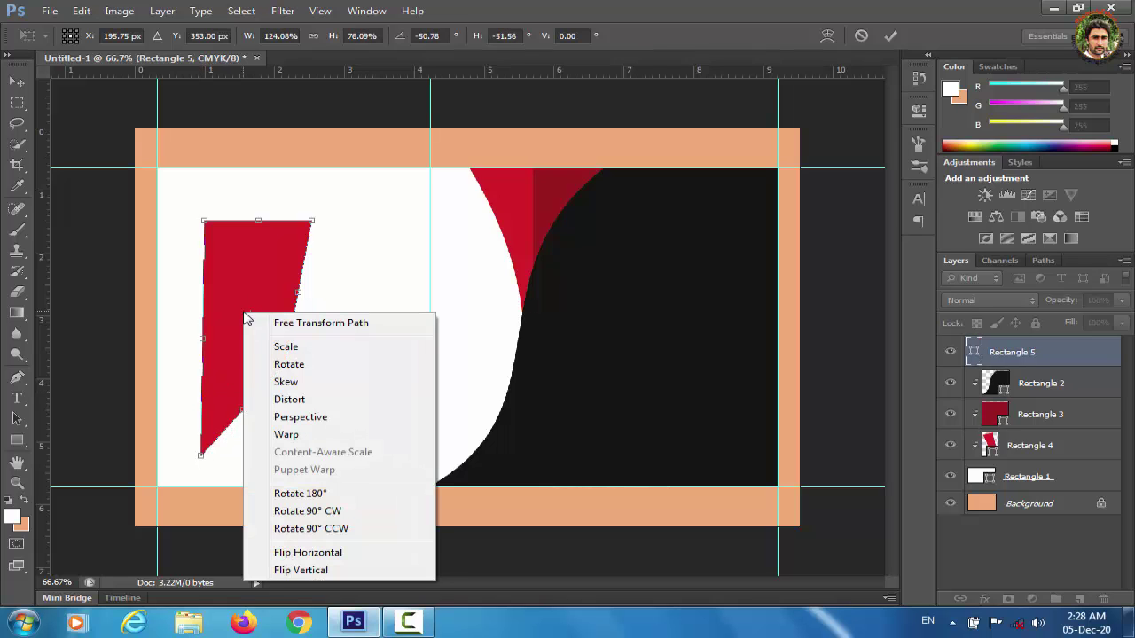
click(311, 436)
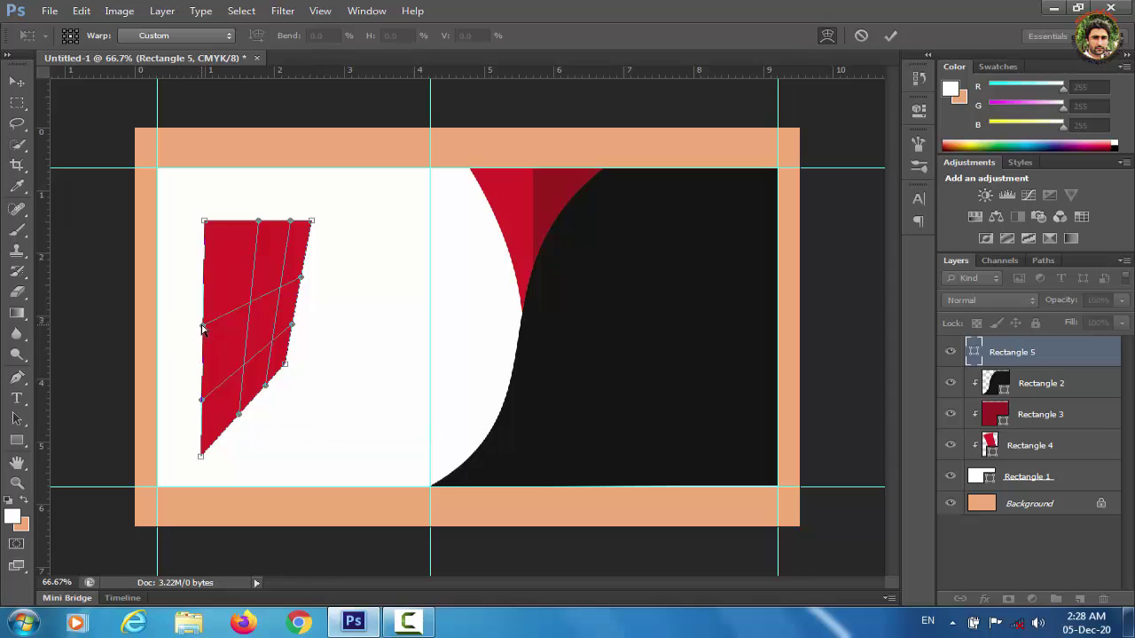
drag(202, 328, 247, 339)
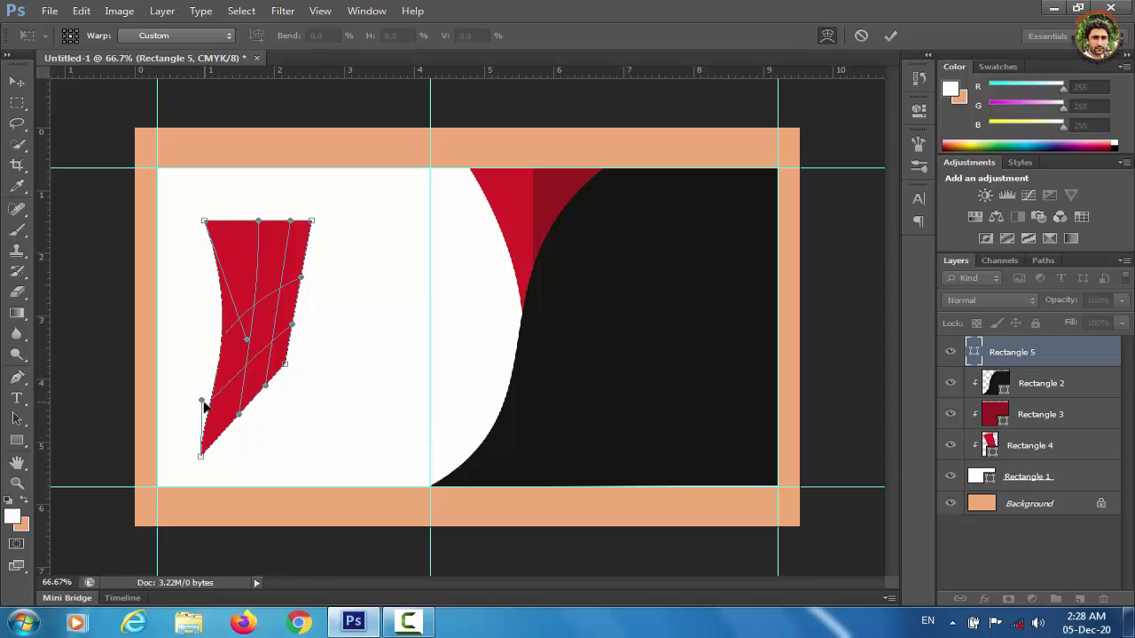
drag(203, 403, 221, 409)
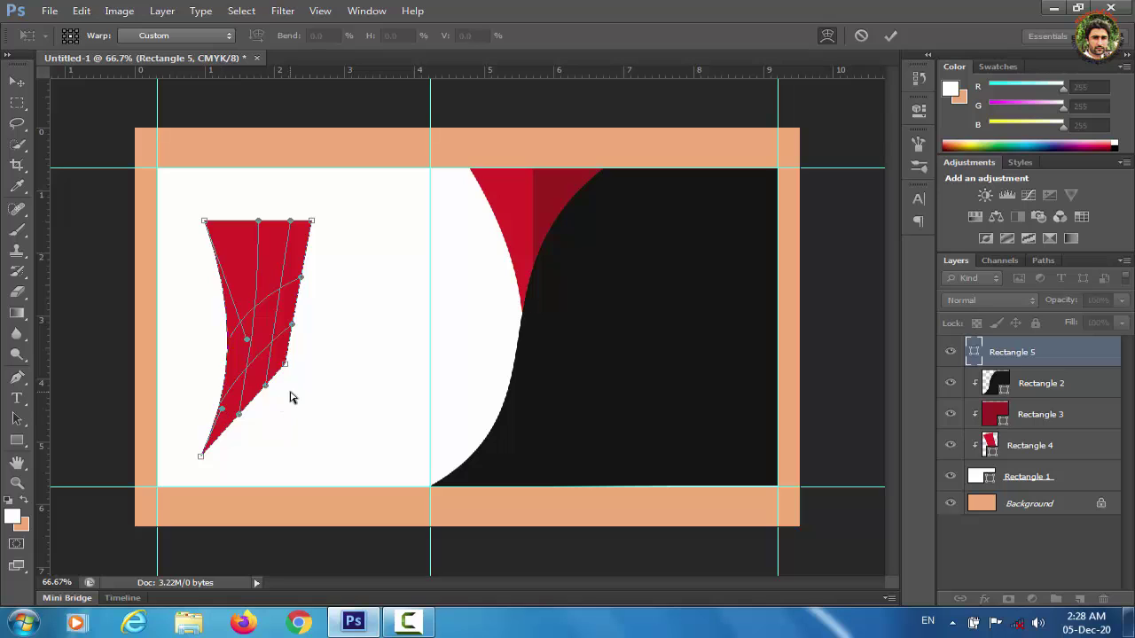
drag(268, 389, 330, 419)
key(ctrl+z)
drag(296, 328, 327, 341)
drag(267, 386, 303, 417)
drag(286, 364, 333, 390)
key(ctrl+z)
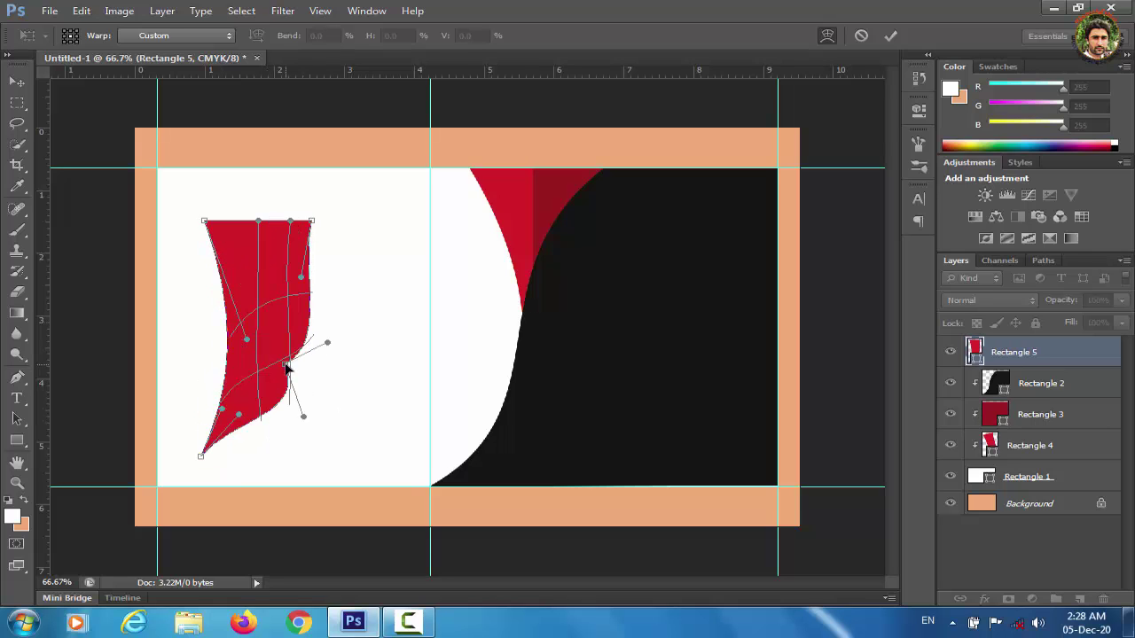
click(17, 82)
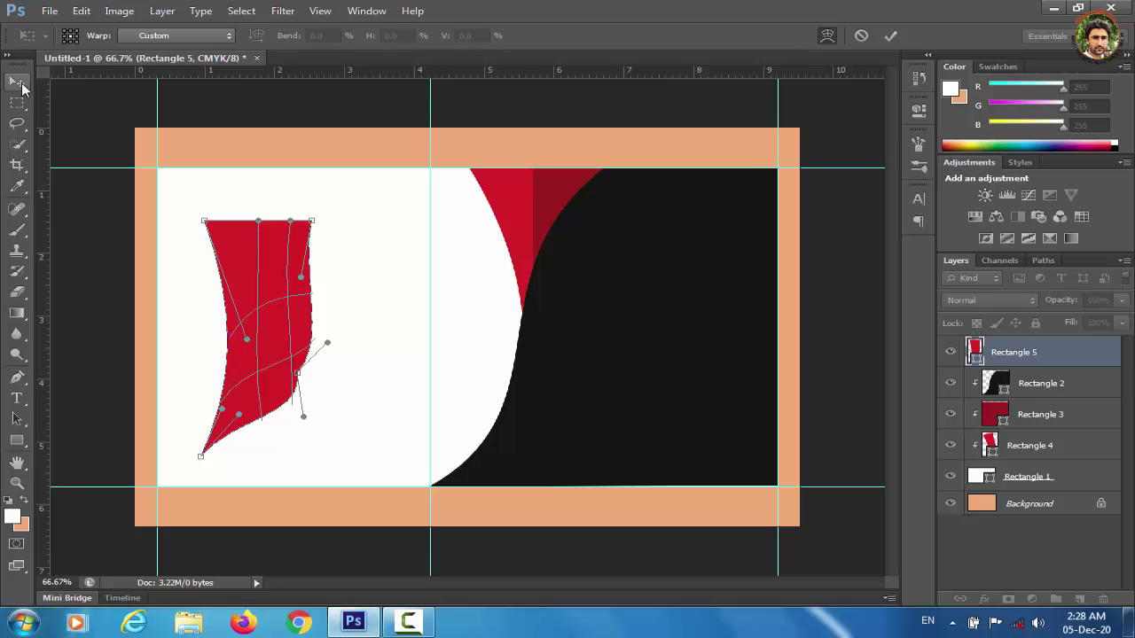
click(498, 247)
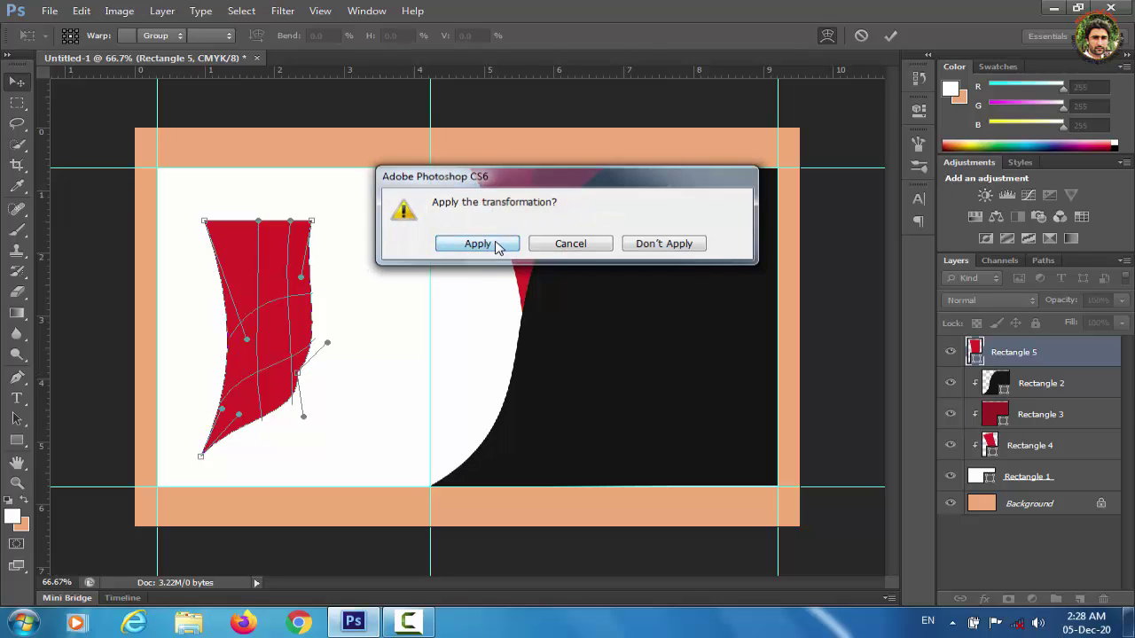
Scale the warped red shape up about 132% and move it near the top centre guide.
key(ctrl+t)
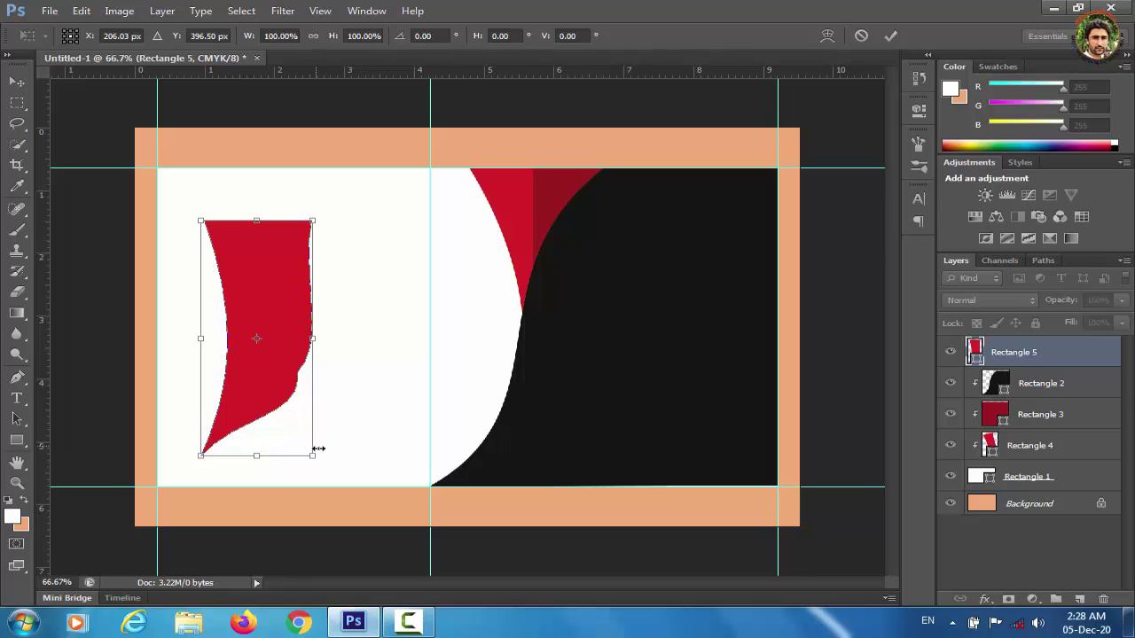
drag(311, 456, 411, 511)
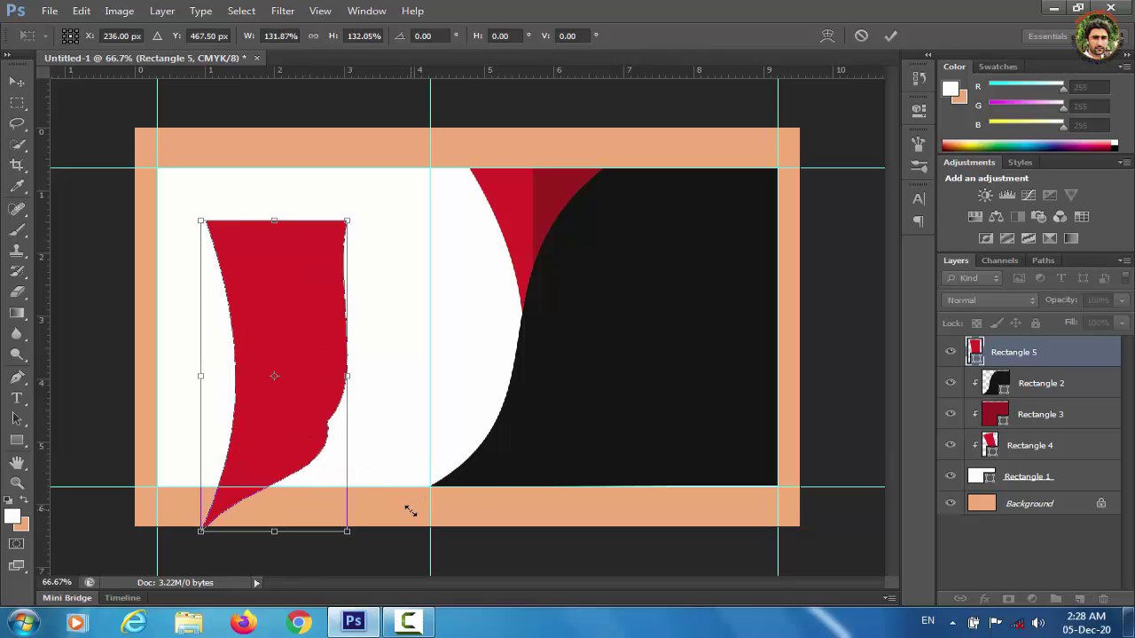
drag(289, 338, 455, 282)
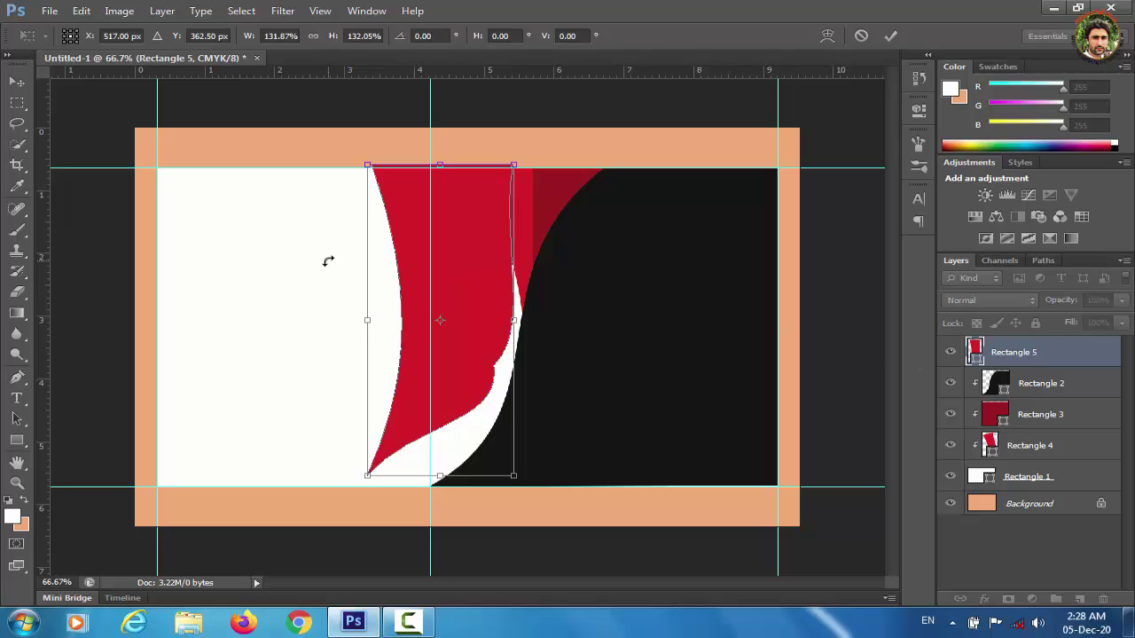
click(16, 83)
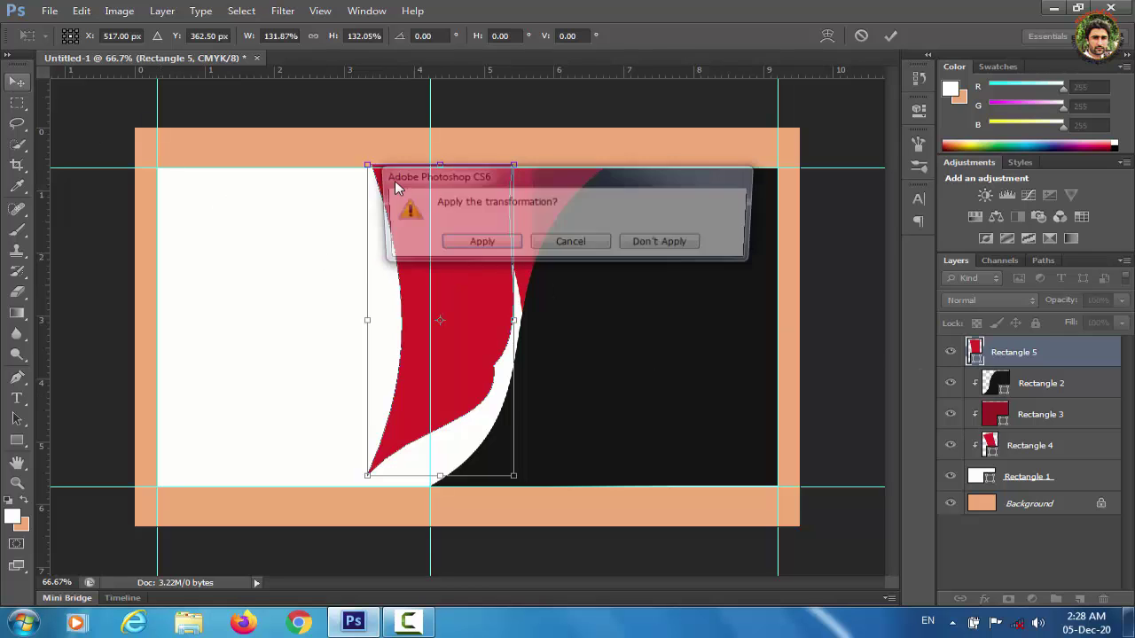
click(492, 245)
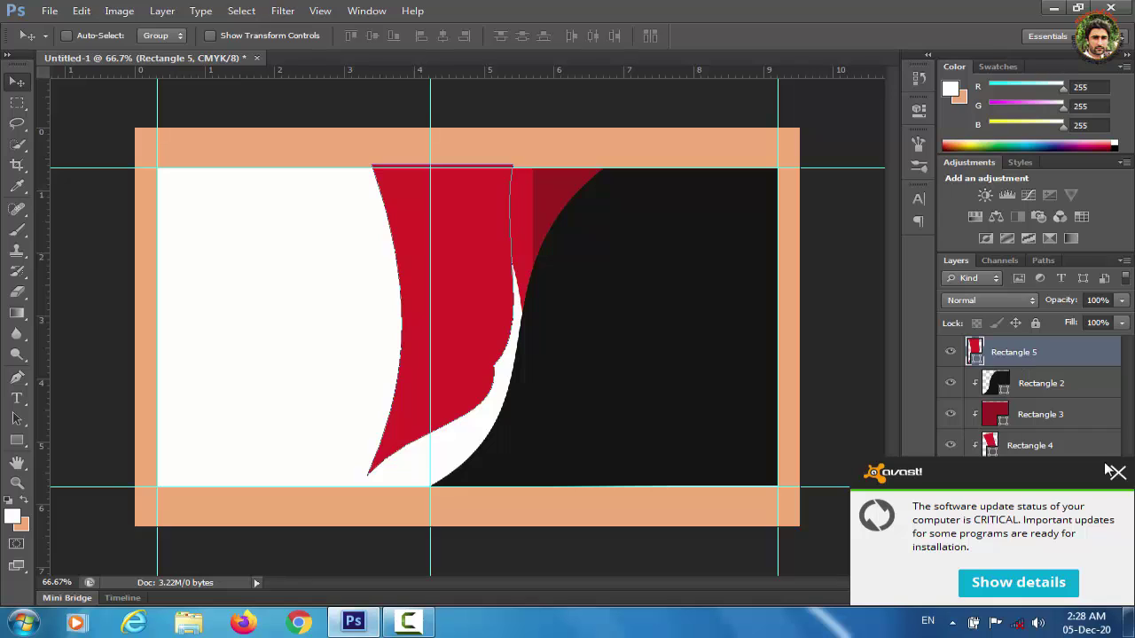
Move Rectangle 5 below Rectangle 4 and recolour it a brighter red, f21b23.
click(1113, 471)
drag(1019, 352, 1023, 454)
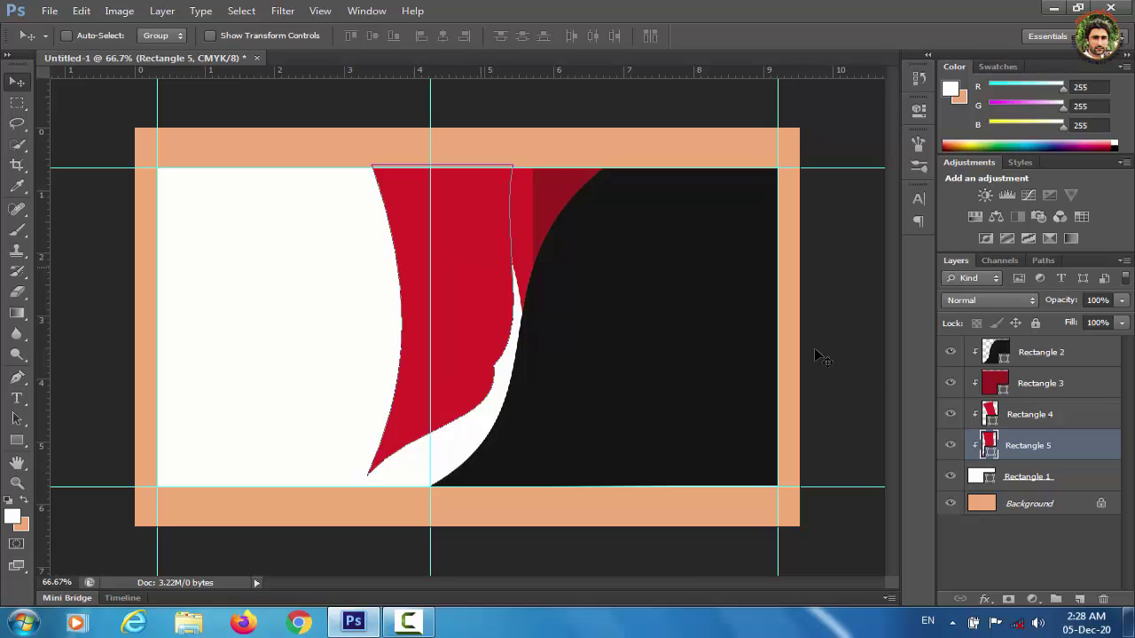
double_click(986, 443)
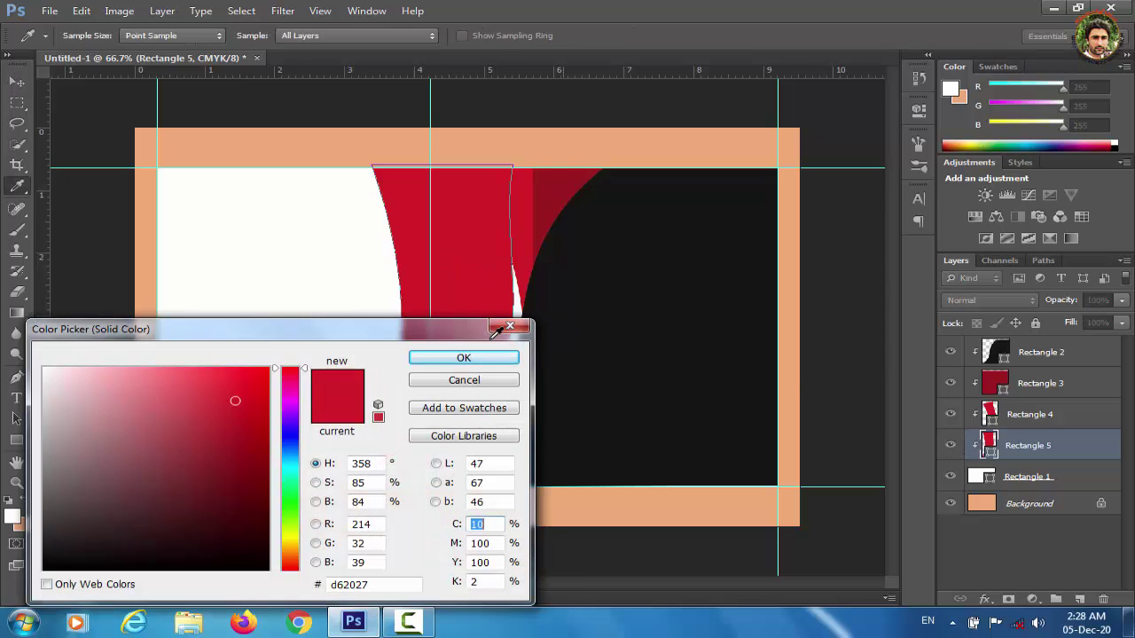
click(244, 377)
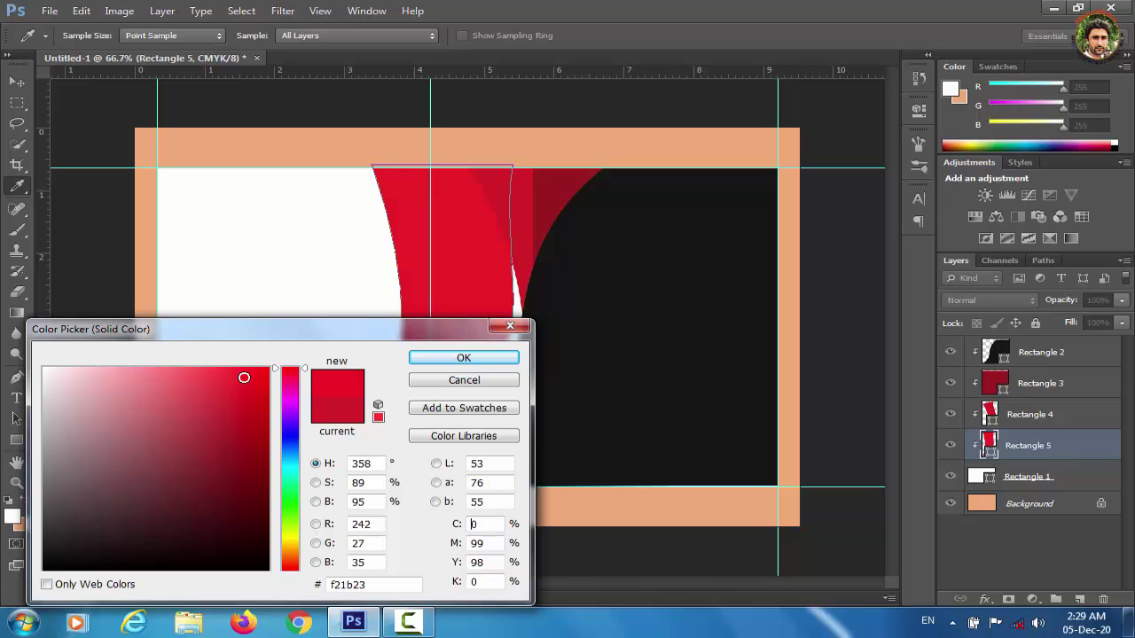
click(494, 359)
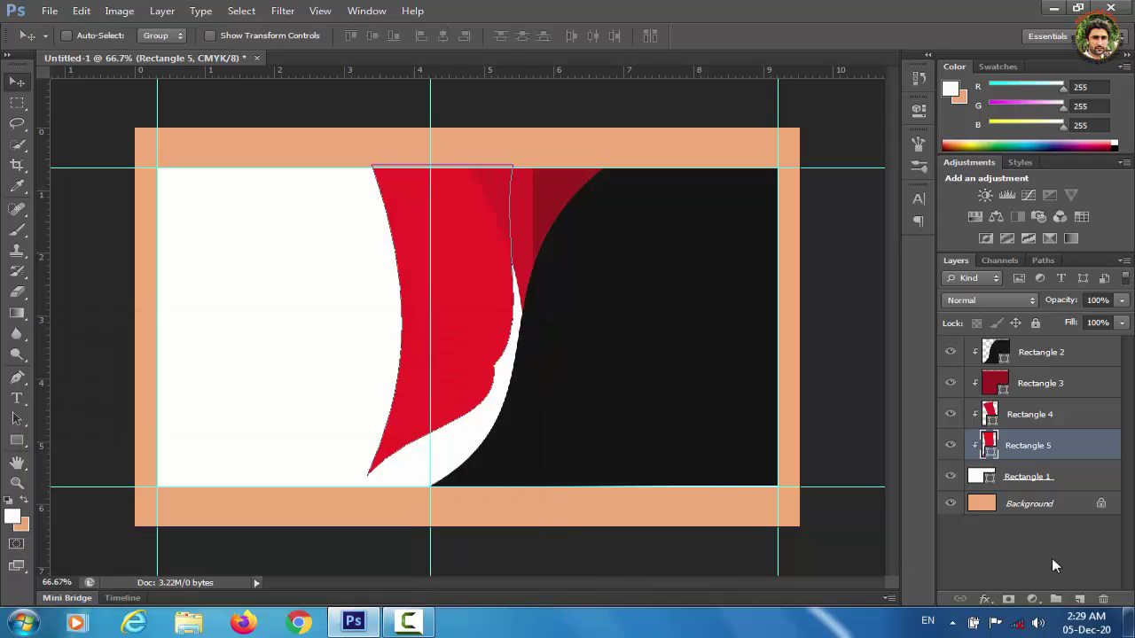
Nudge the swoosh right, rotate it about -16°, reposition it and apply the transform.
key(Right)
key(Right)
key(Right)
key(Right)
key(Right)
key(Right)
key(Right)
key(Right)
key(Right)
key(Right)
key(Right)
key(Right)
key(Right)
key(Right)
key(Right)
key(Right)
key(Right)
key(Right)
key(Right)
key(Right)
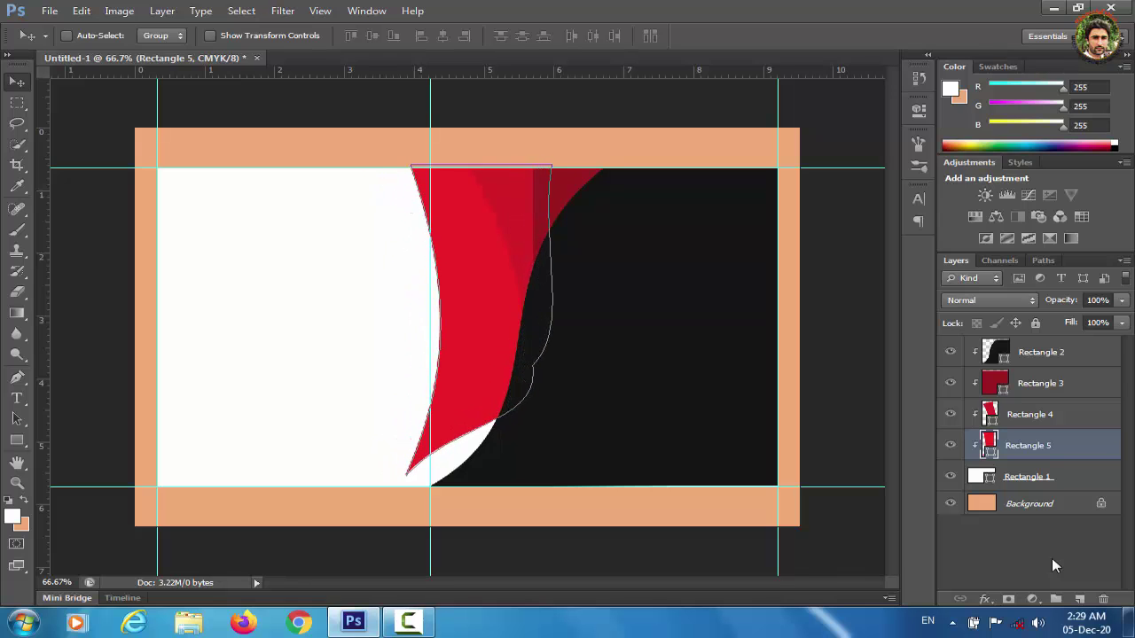
key(Right)
key(Right)
key(Right)
key(Right)
key(Right)
key(Right)
key(Right)
key(Right)
key(Right)
key(Right)
key(Right)
key(Right)
key(Right)
key(Right)
key(Right)
key(Right)
key(Right)
key(Right)
key(Right)
key(Right)
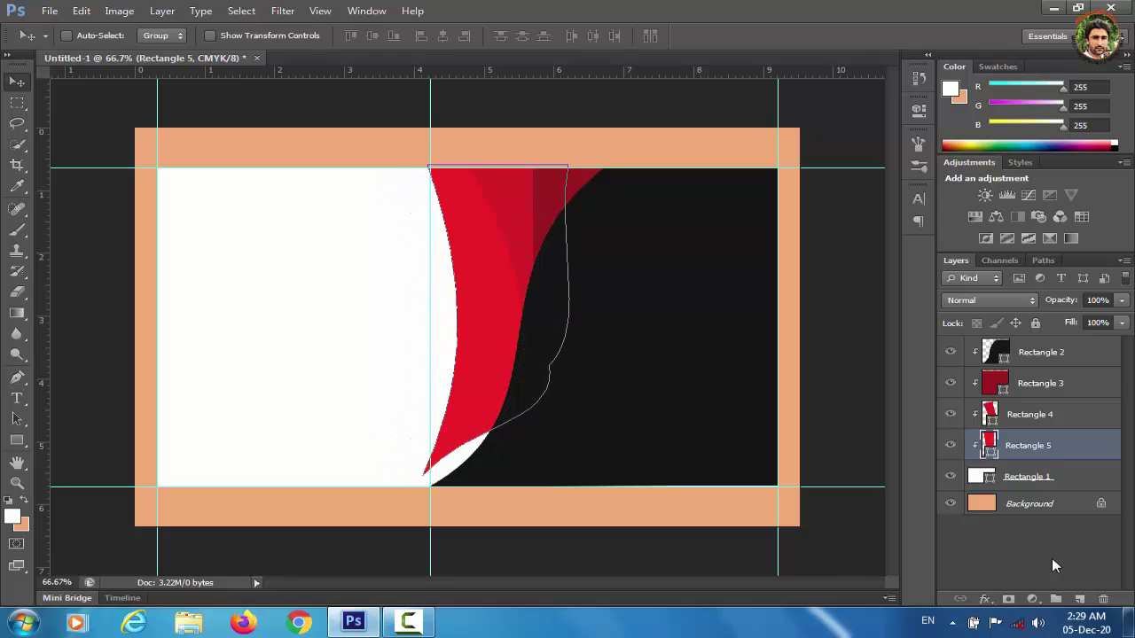
key(ctrl+t)
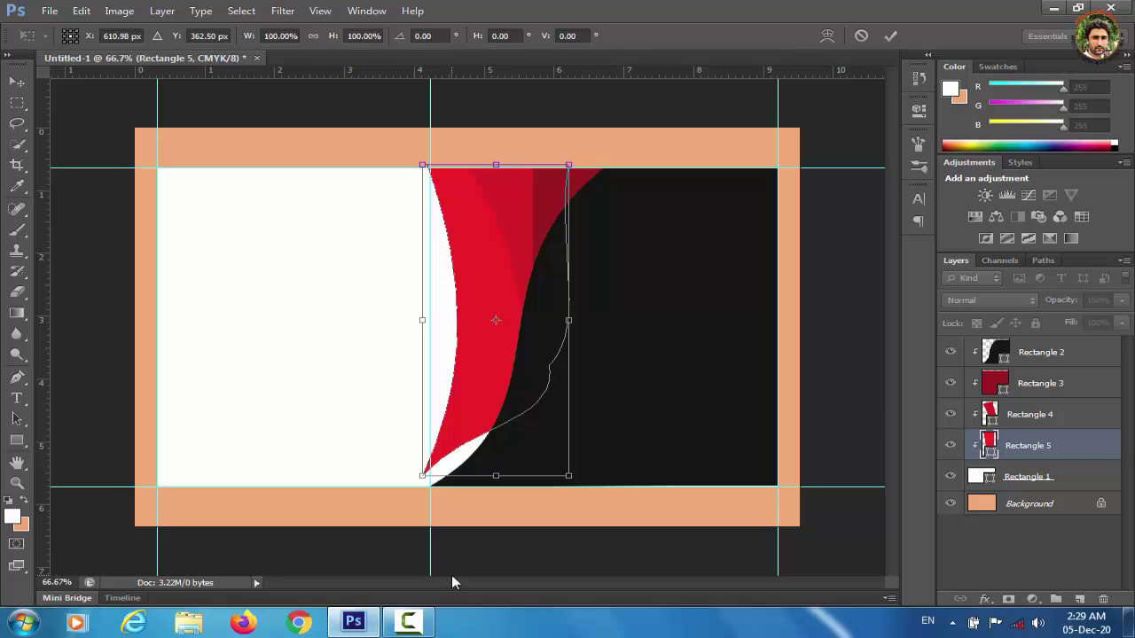
drag(392, 476, 453, 482)
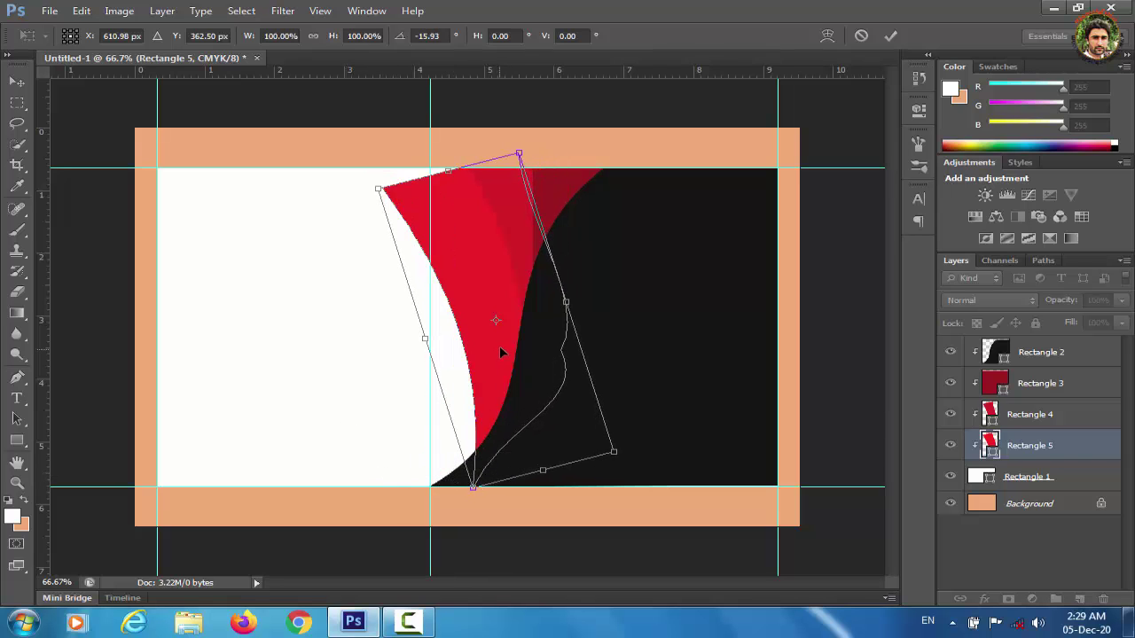
drag(499, 345, 537, 318)
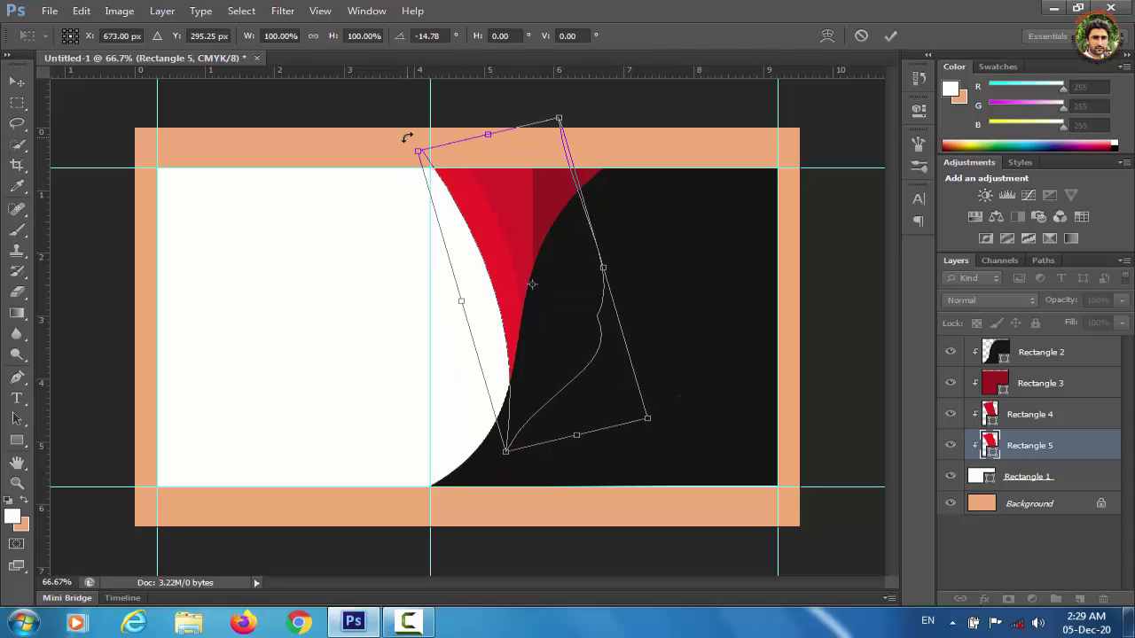
drag(405, 137, 405, 133)
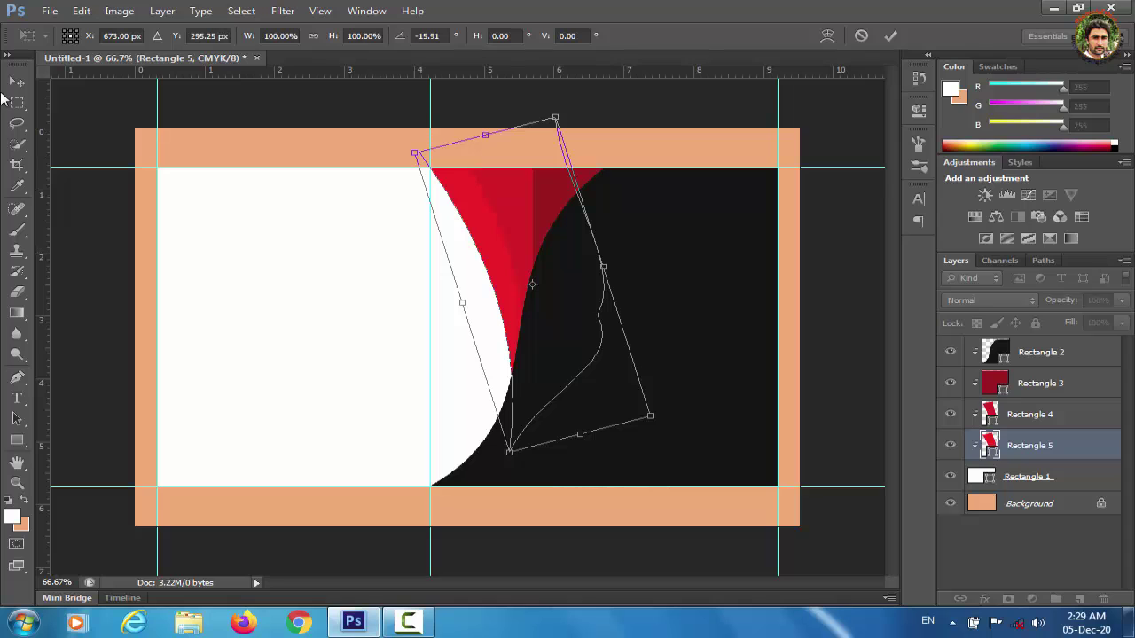
click(17, 82)
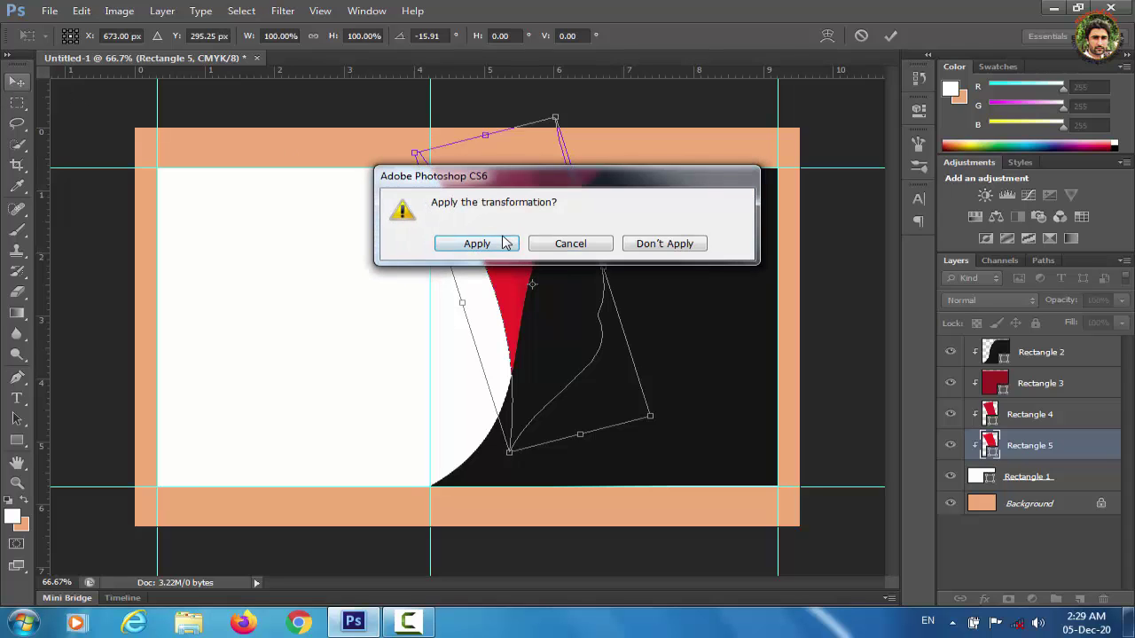
click(477, 243)
click(1061, 568)
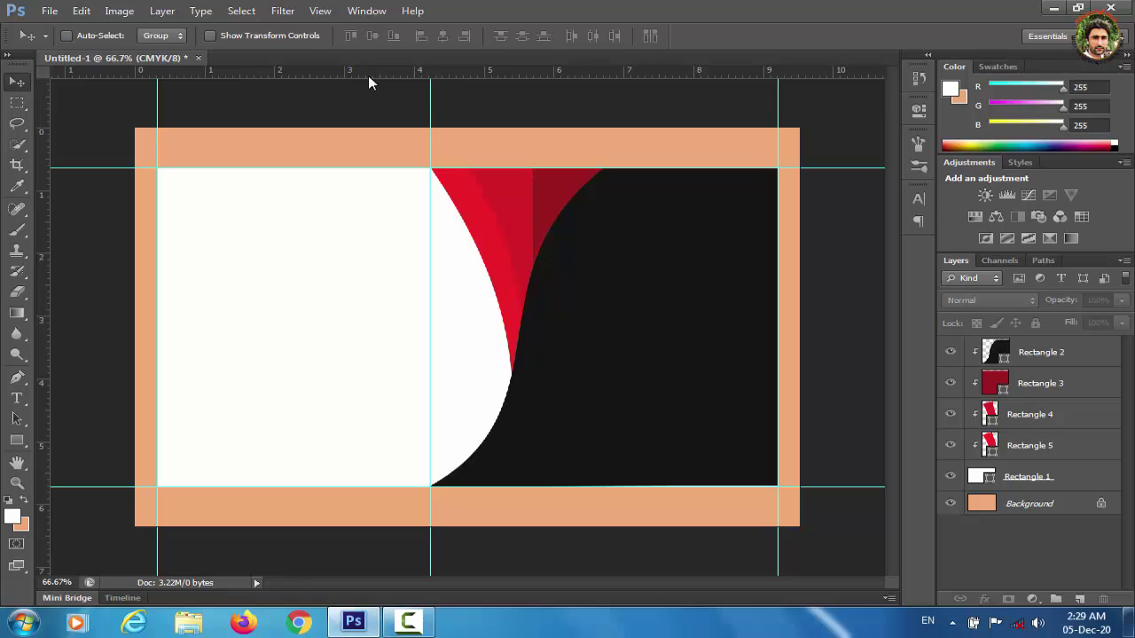
Add guides near the card's top and lower down, and delete the middle vertical guide.
drag(369, 75, 375, 214)
drag(358, 69, 339, 446)
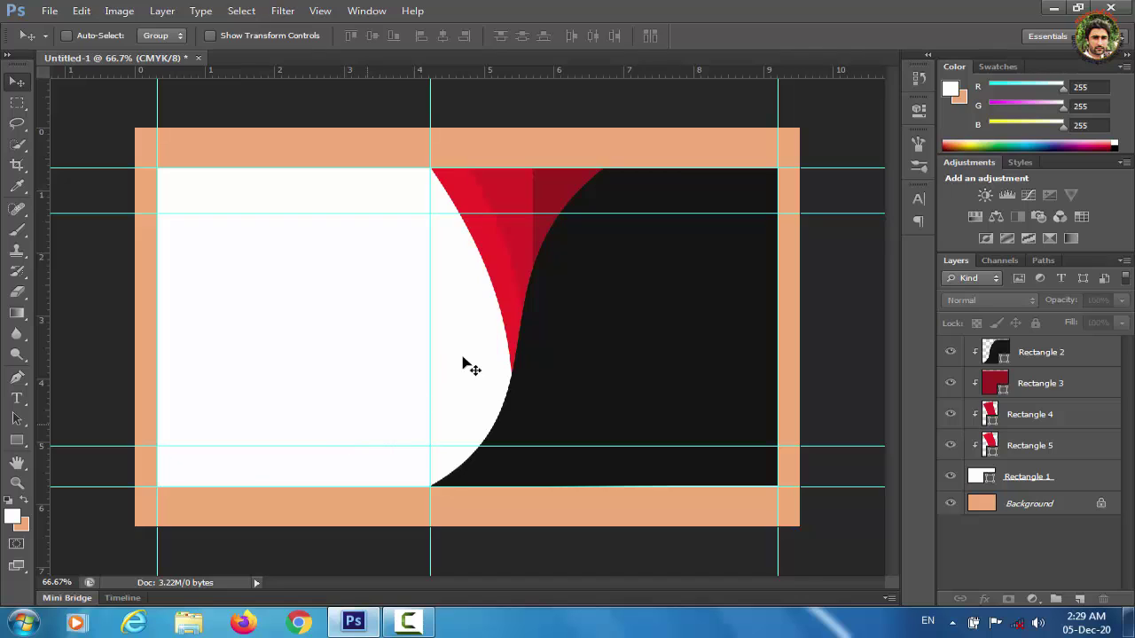
drag(430, 338, 49, 378)
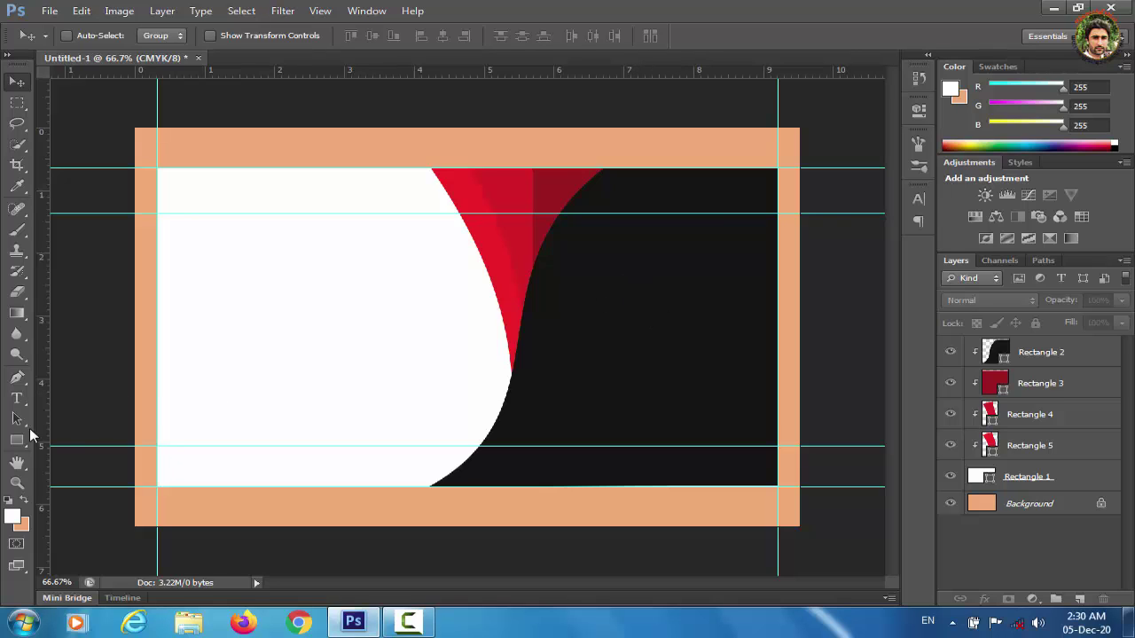
Draw a ring with the Custom Shape tool on the black right side.
click(17, 442)
right_click(18, 446)
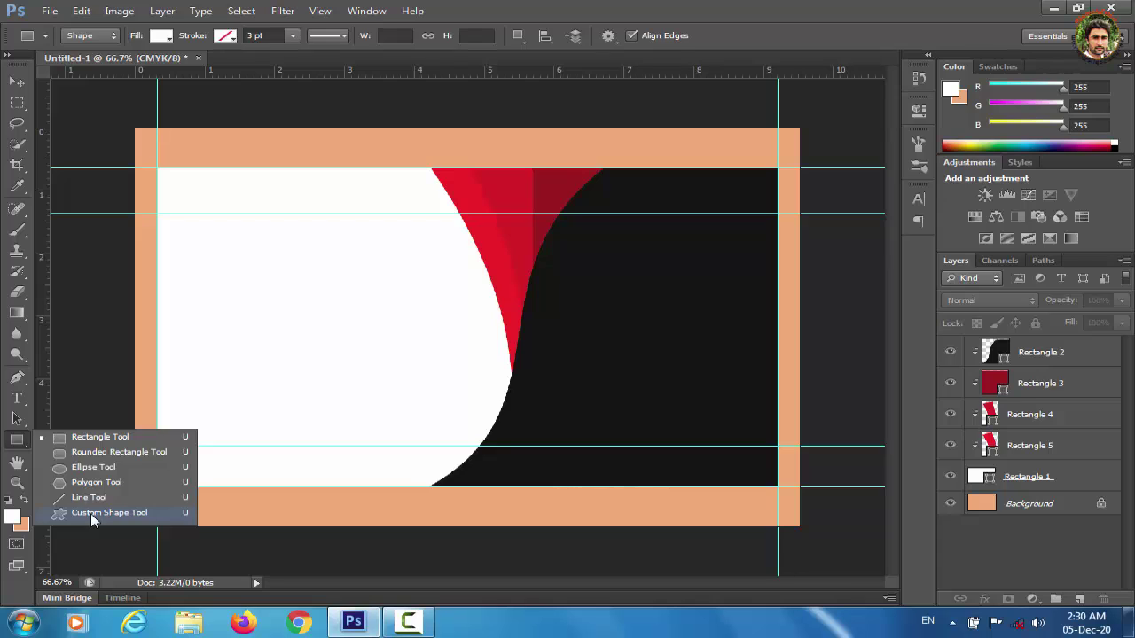
click(93, 516)
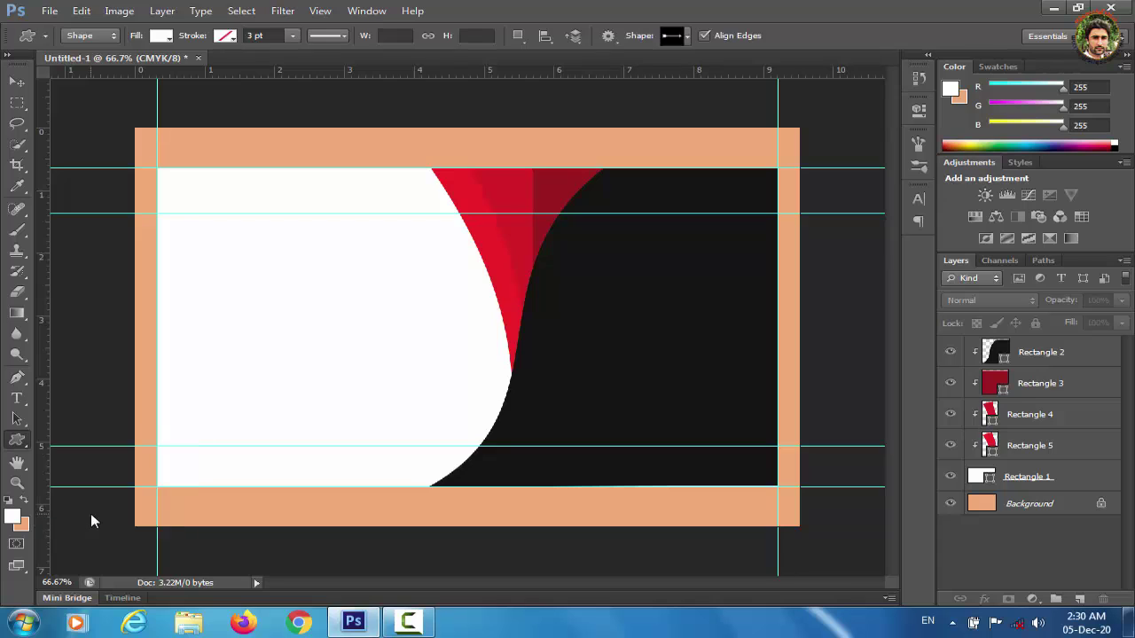
click(689, 36)
drag(750, 81, 750, 129)
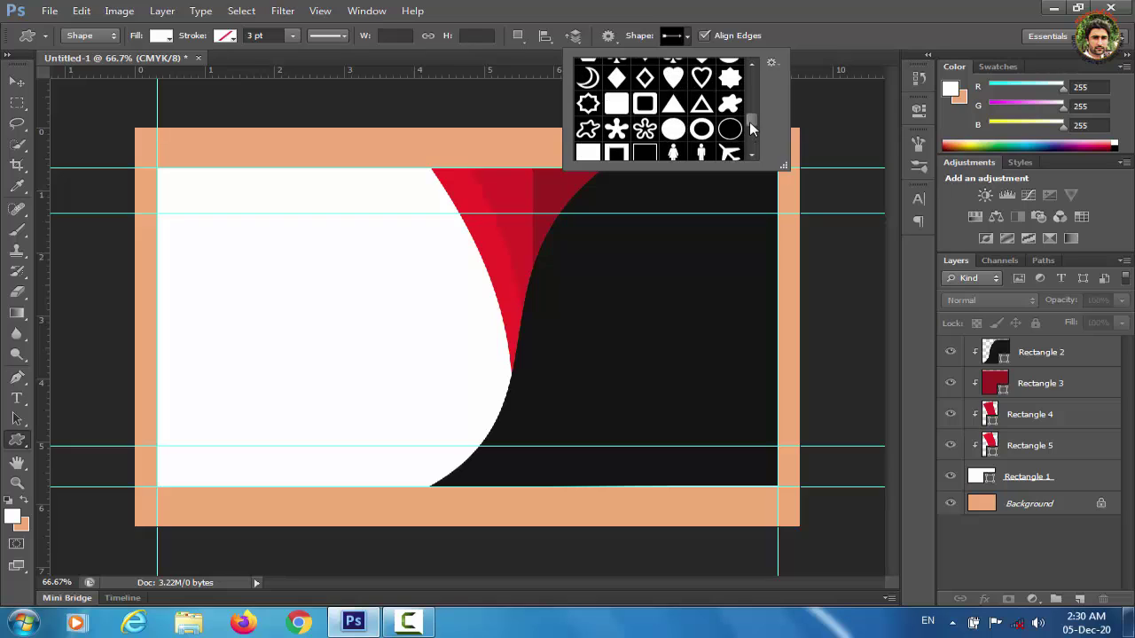
click(701, 129)
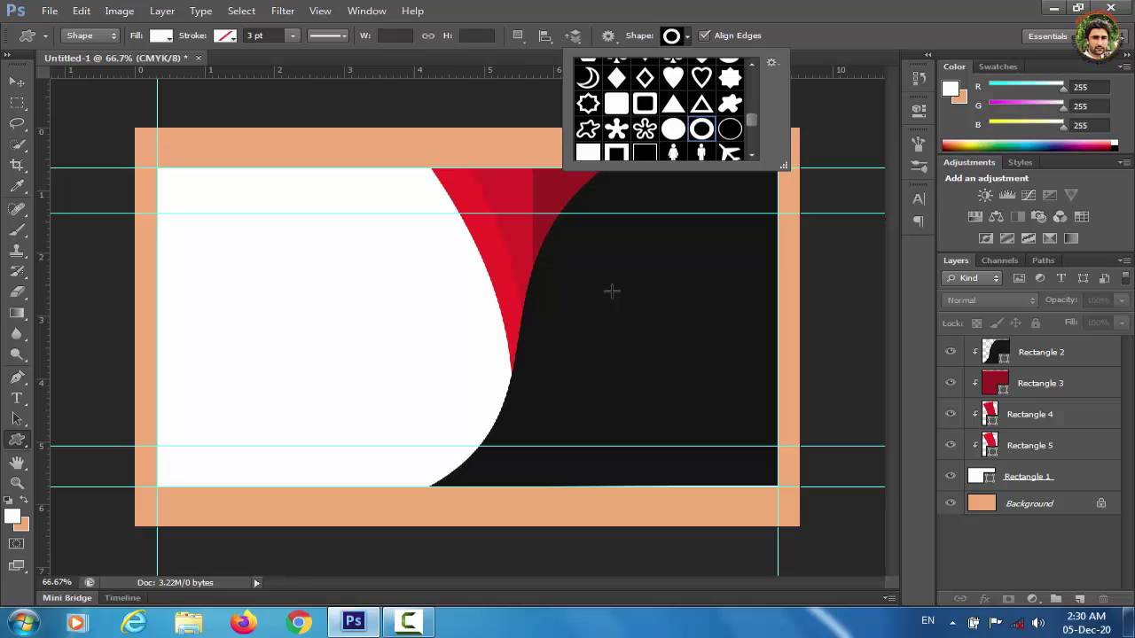
drag(612, 290, 700, 348)
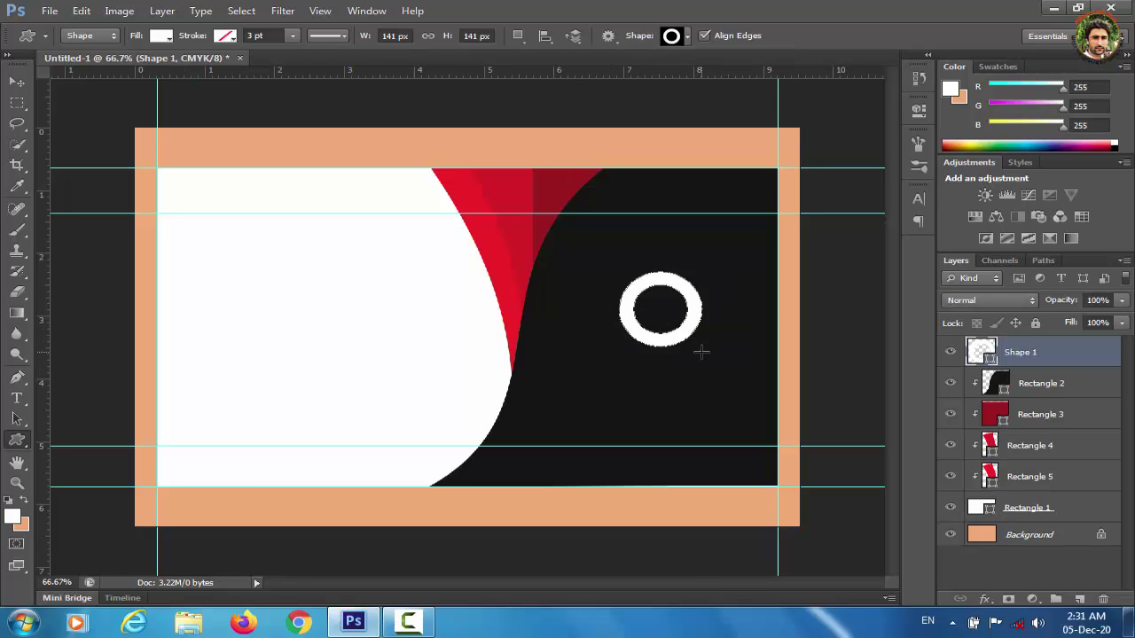
Fill the Shape 1 ring with the swoosh's red, ed2226.
double_click(986, 354)
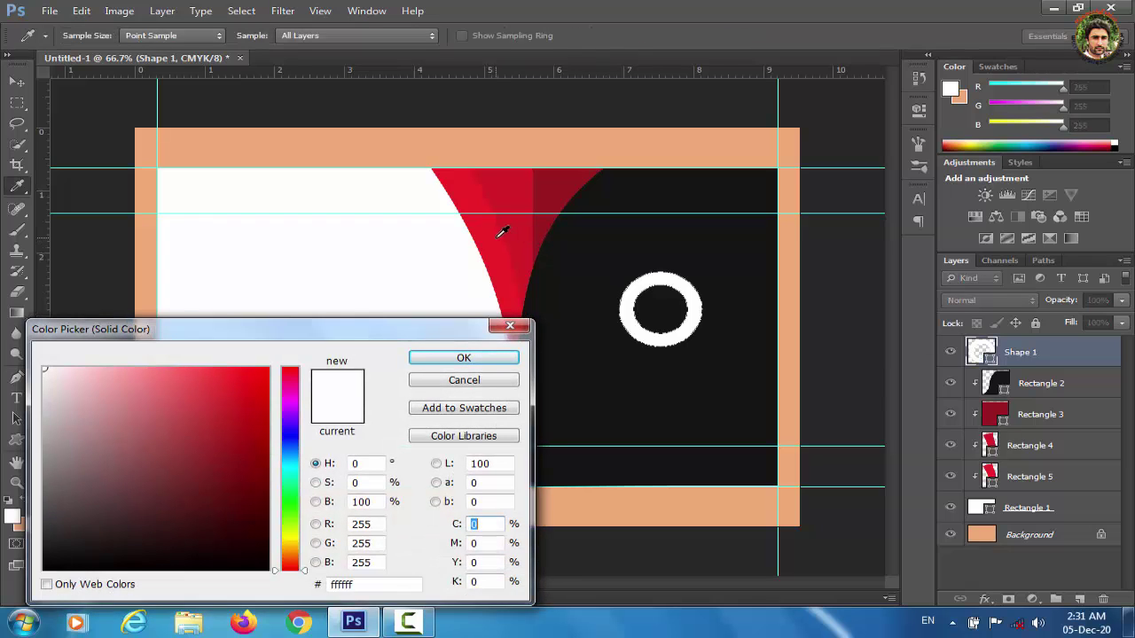
click(497, 235)
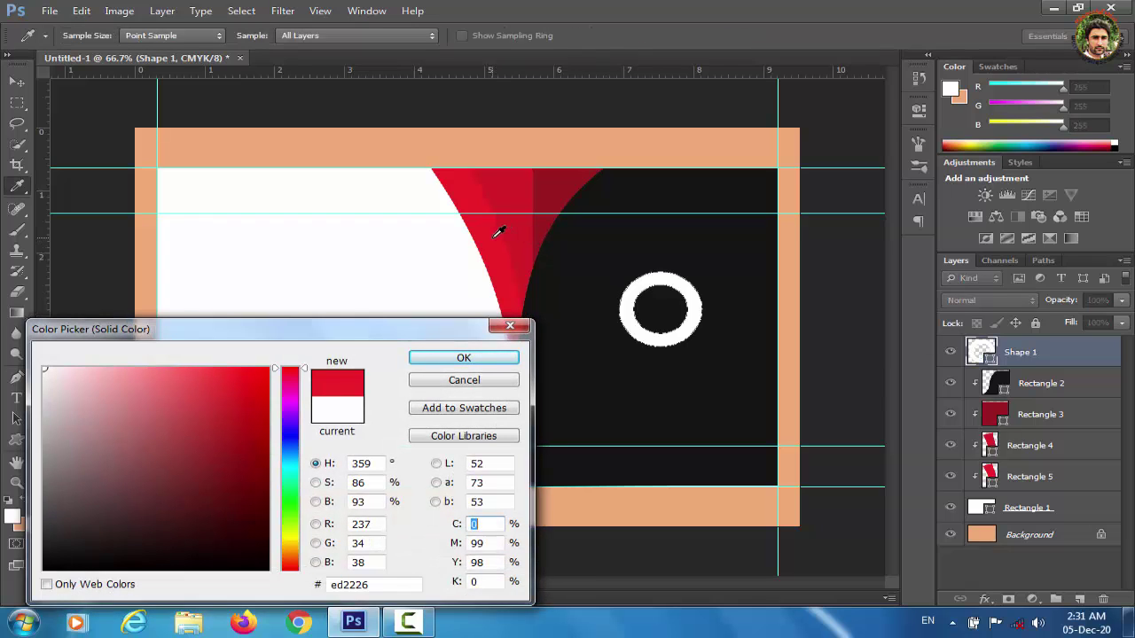
click(464, 359)
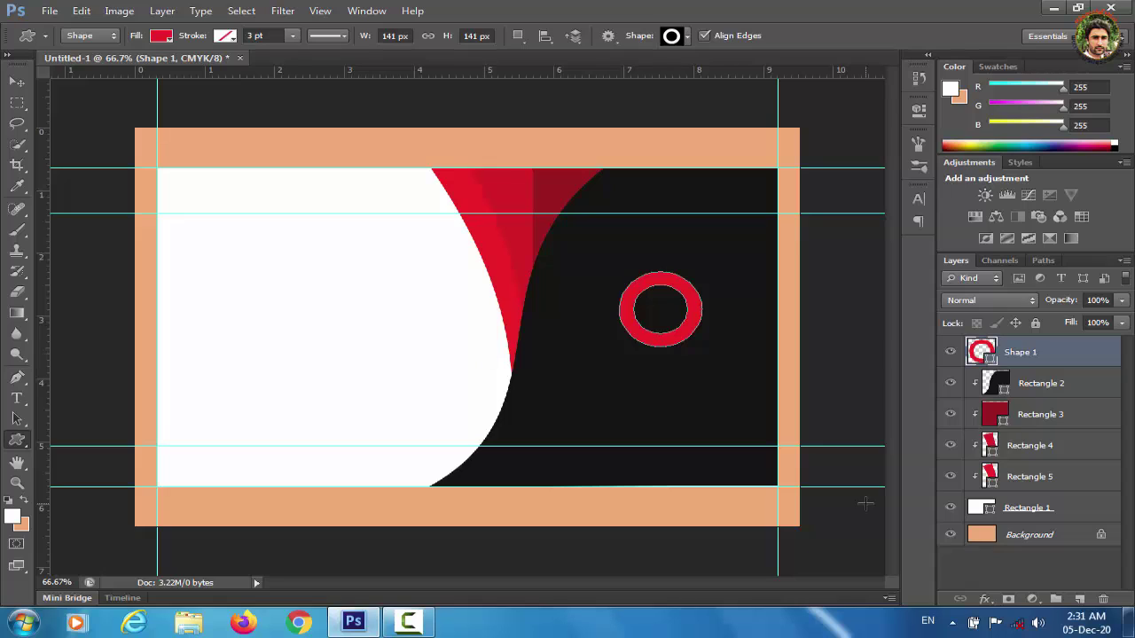
click(1026, 562)
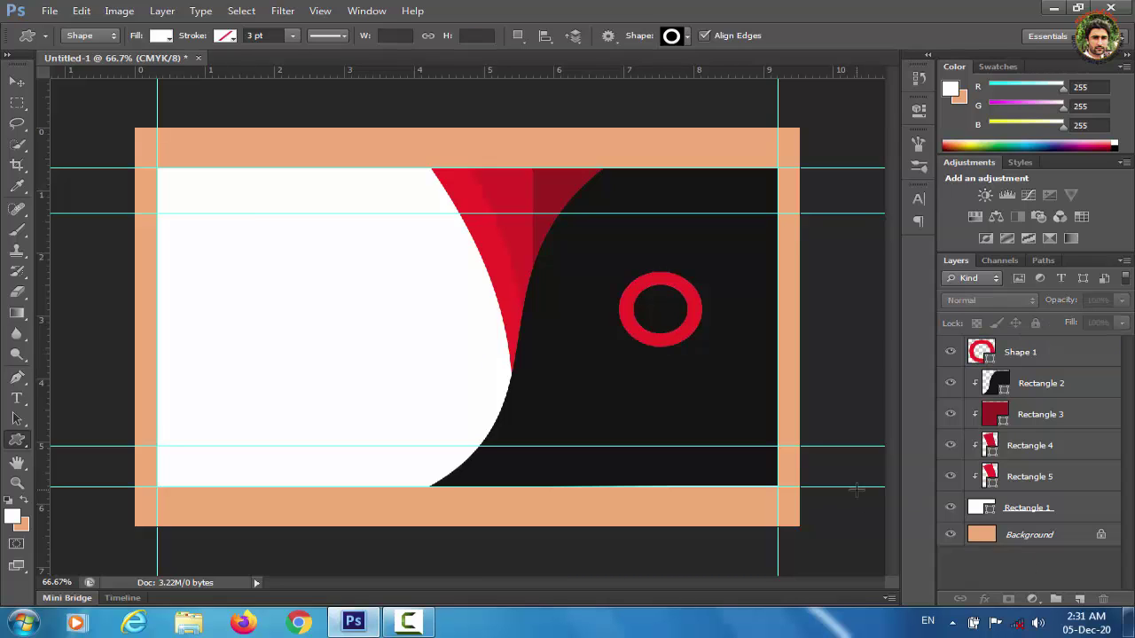
click(1029, 352)
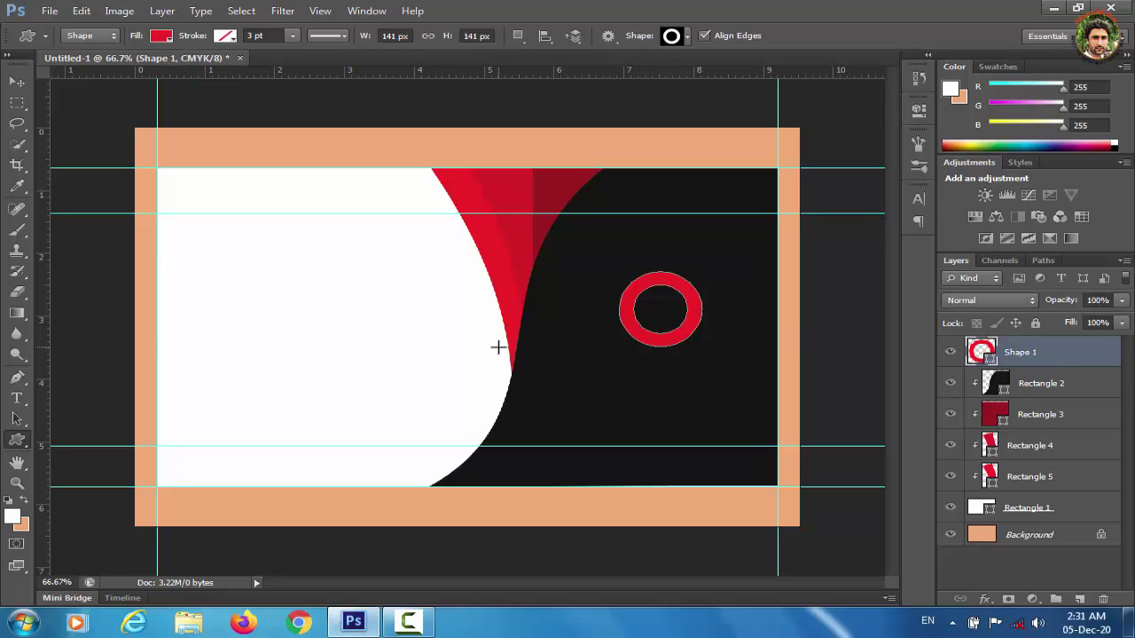
Draw a thin rounded-rectangle bar from the ring's centre rightward and nudge it up-left into place.
click(19, 401)
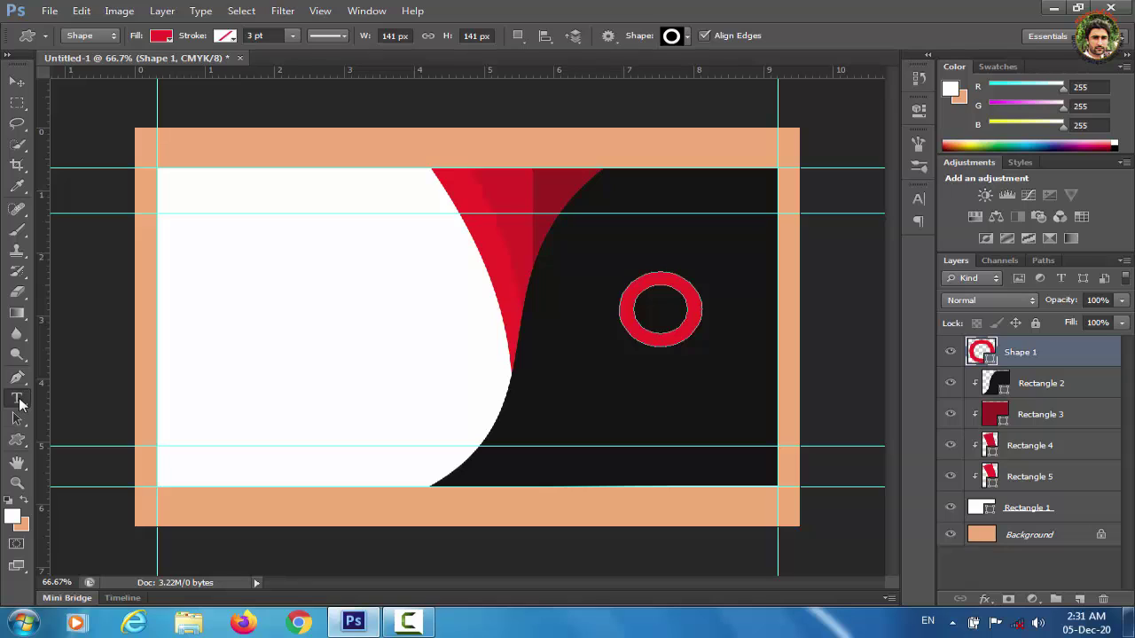
click(16, 443)
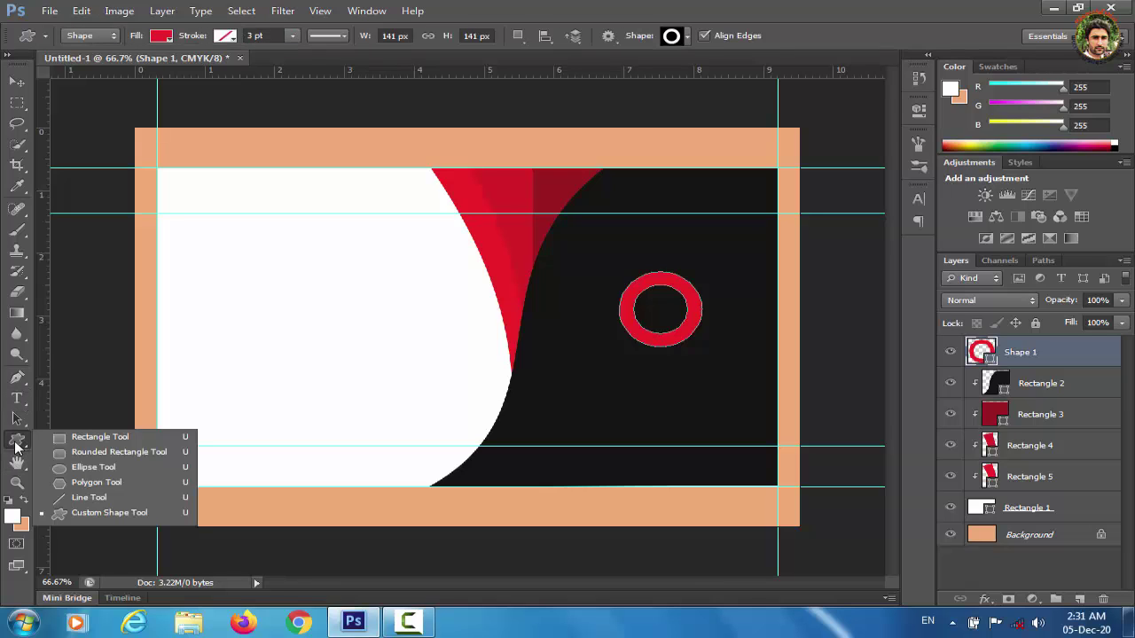
click(98, 454)
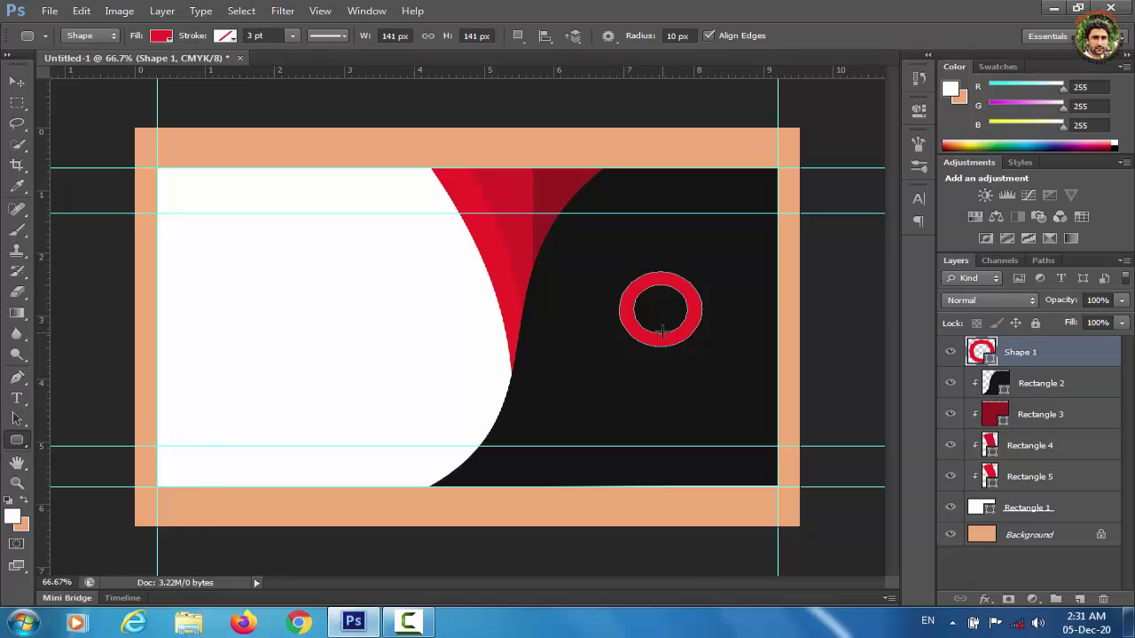
drag(660, 305, 743, 316)
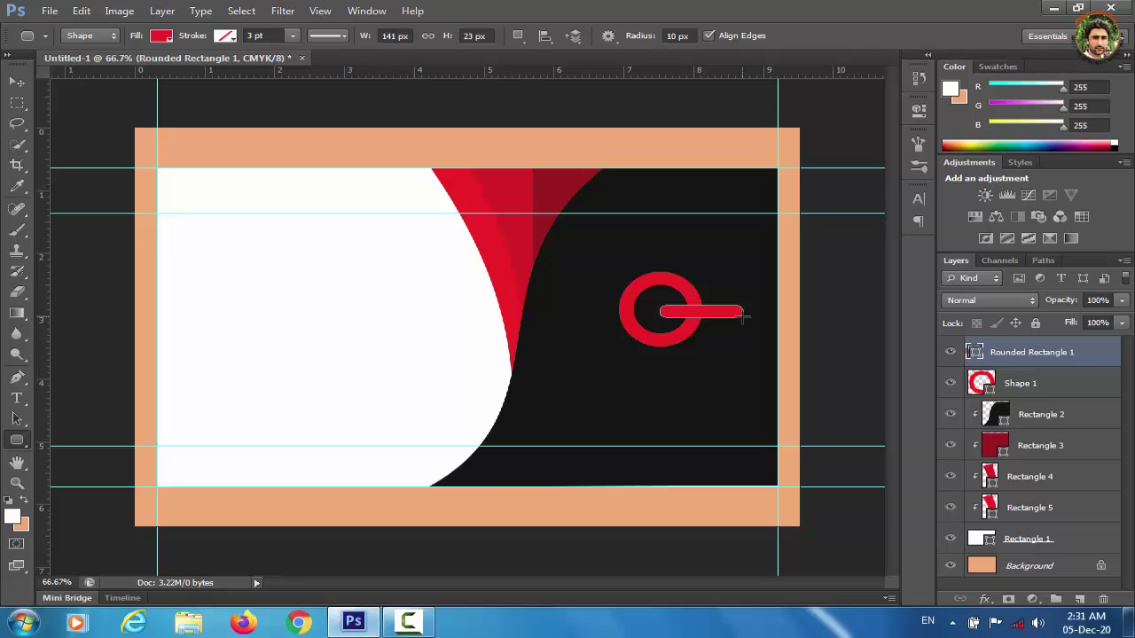
key(v)
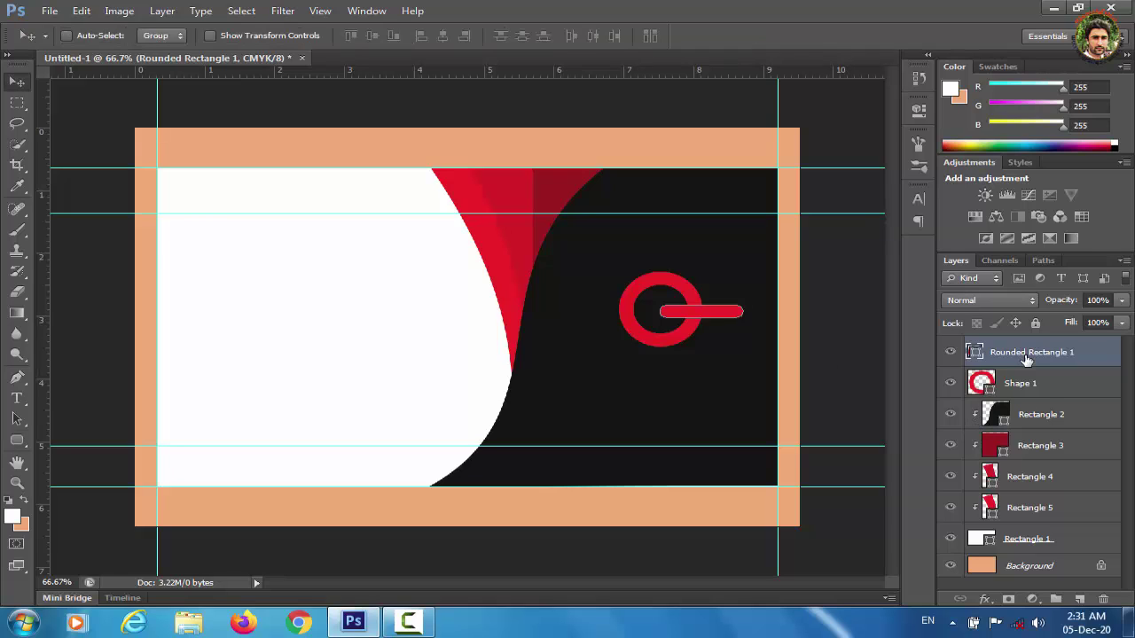
key(Up)
key(Up)
key(Up)
key(Up)
key(Left)
key(Left)
key(Left)
key(Left)
key(Left)
key(Left)
key(Left)
key(Left)
key(Left)
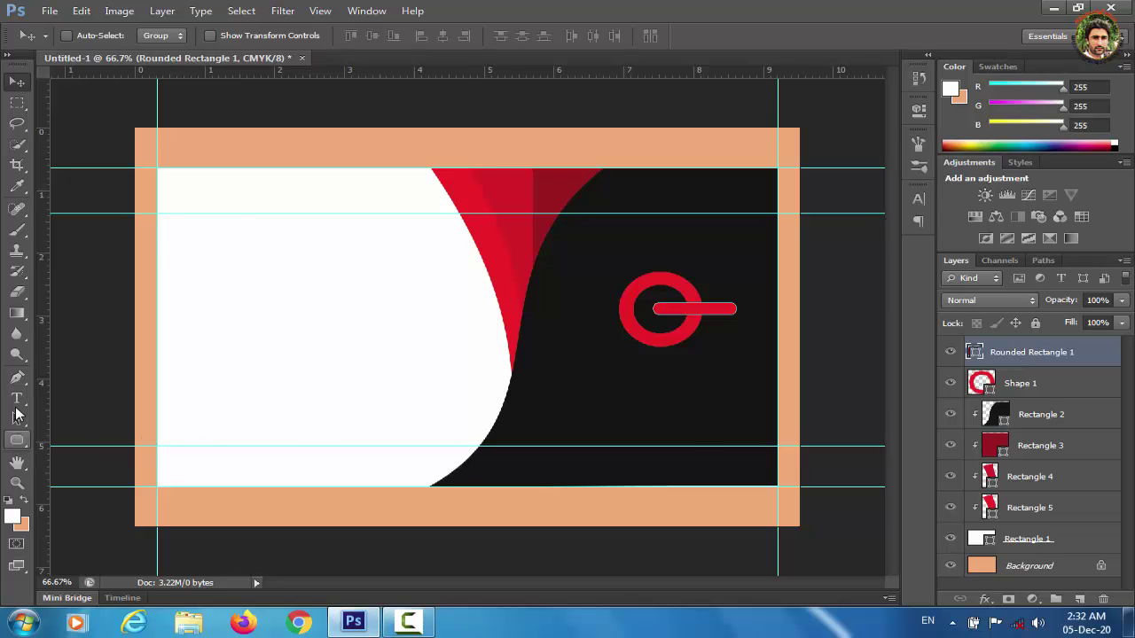
Type the first name in 12 pt Arial on the black side.
click(17, 399)
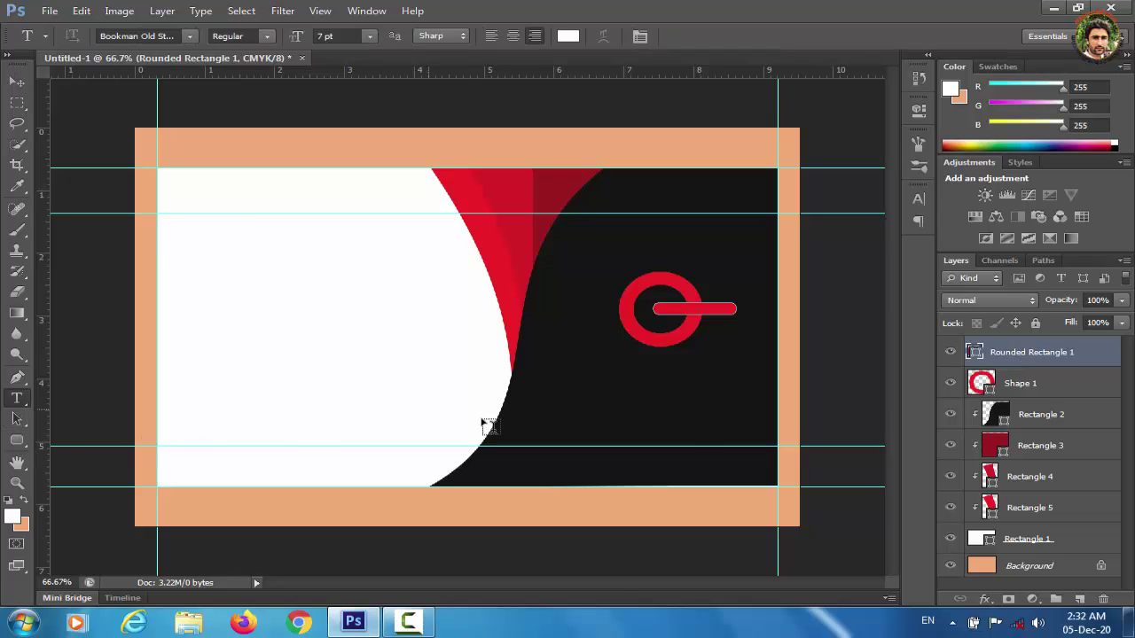
click(630, 394)
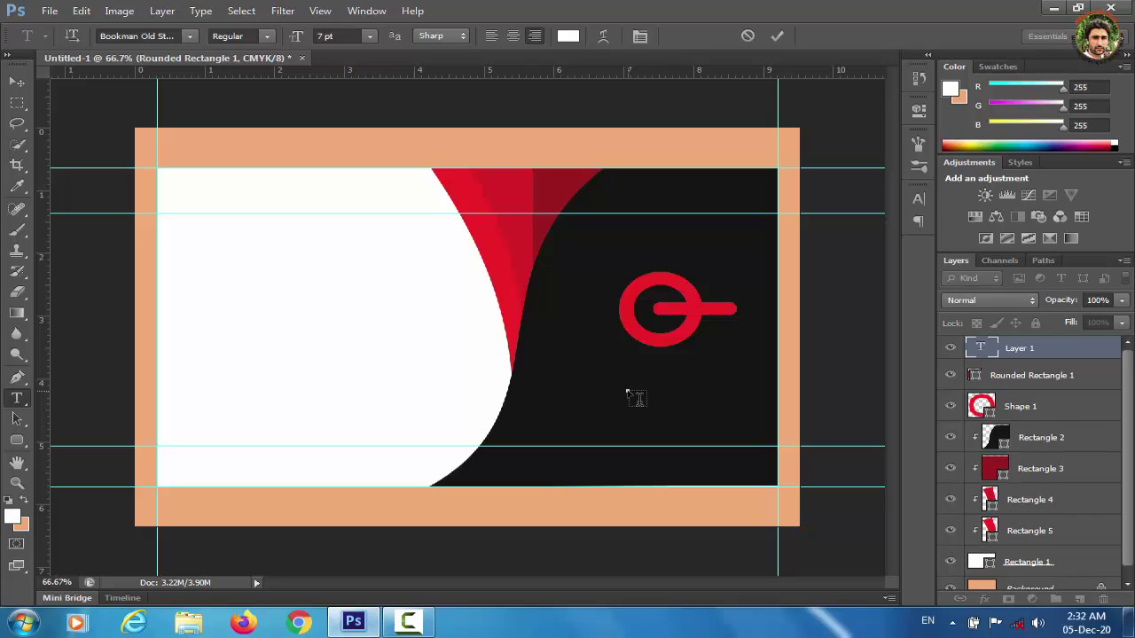
click(189, 36)
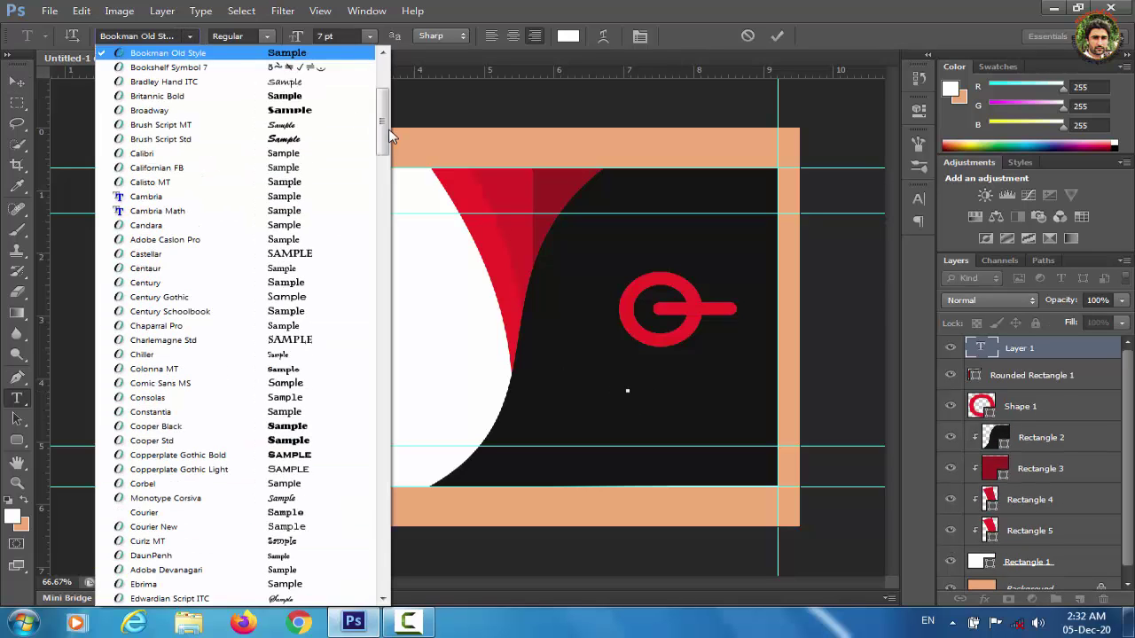
drag(381, 125, 383, 87)
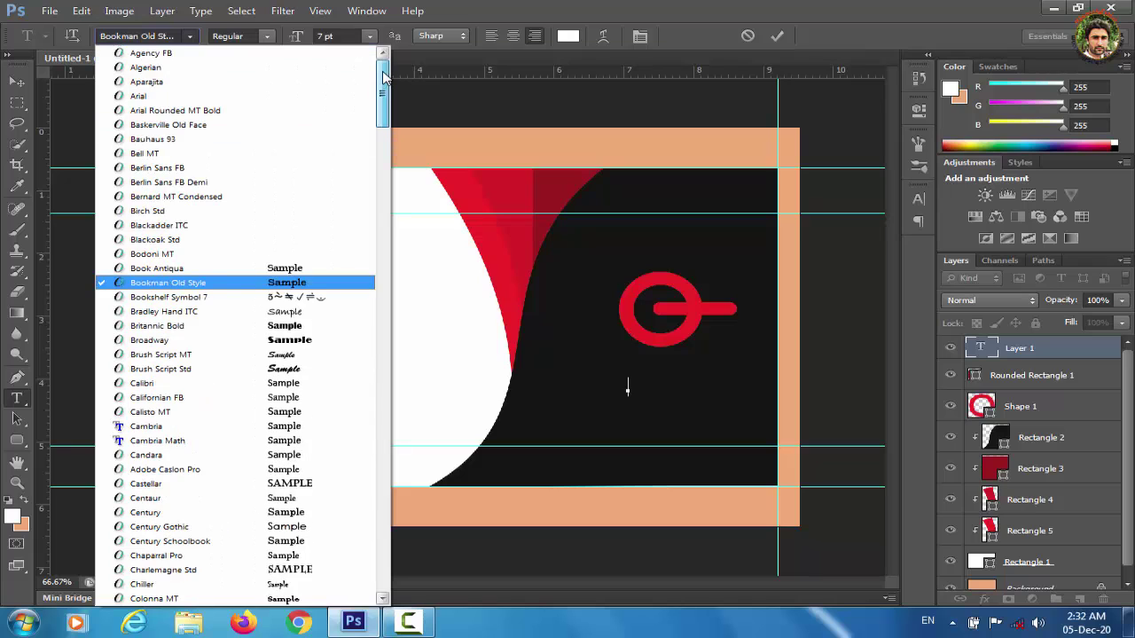
click(211, 98)
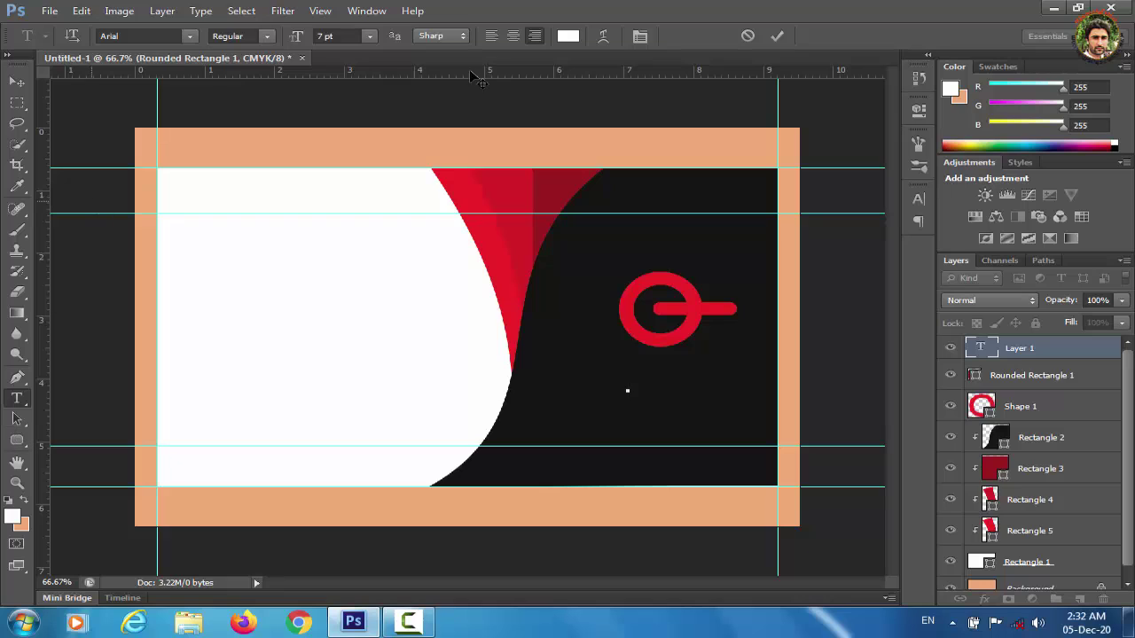
click(368, 38)
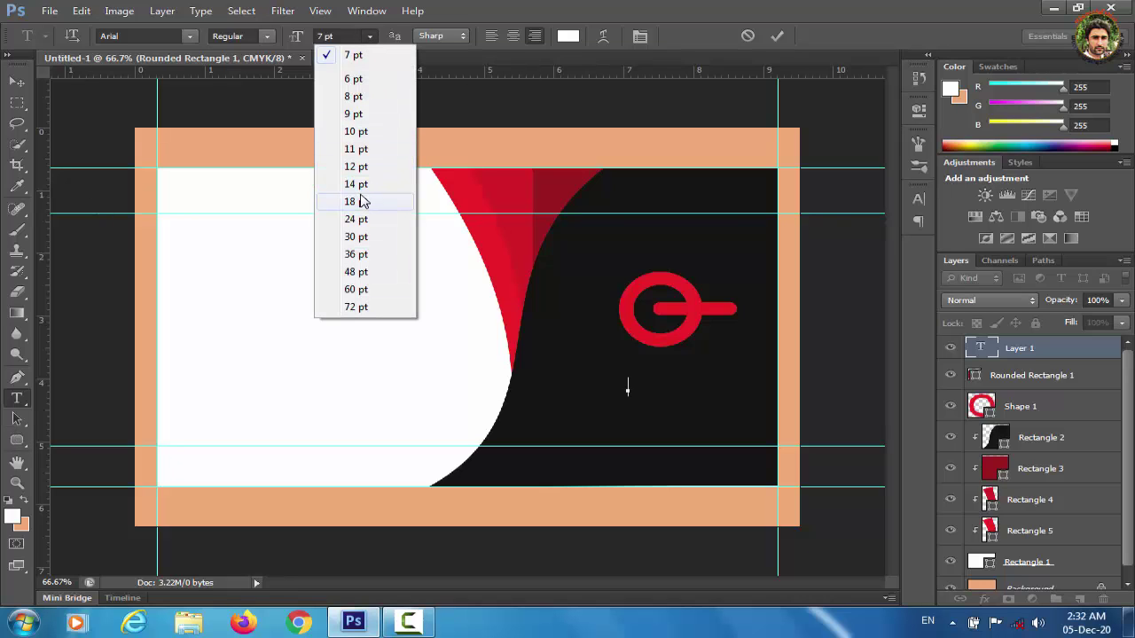
click(359, 169)
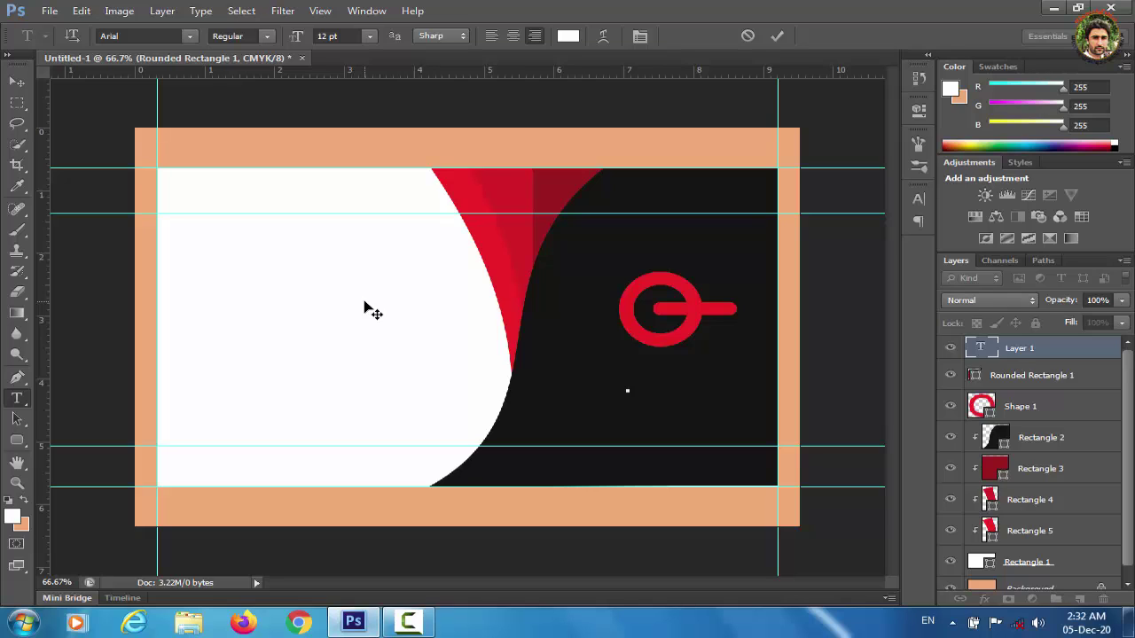
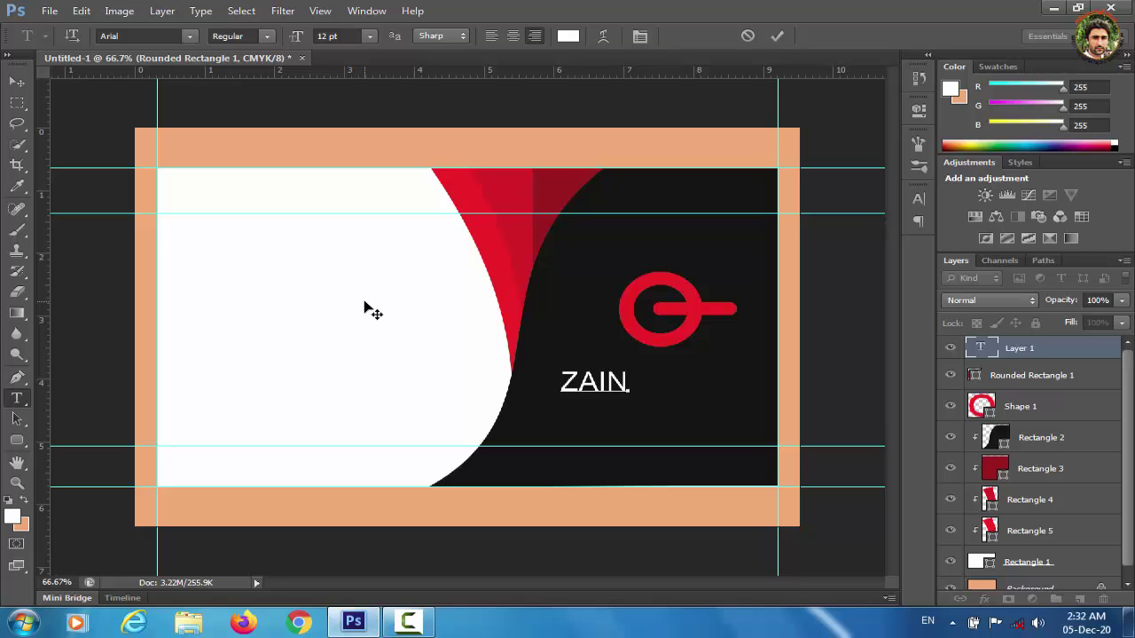
click(17, 82)
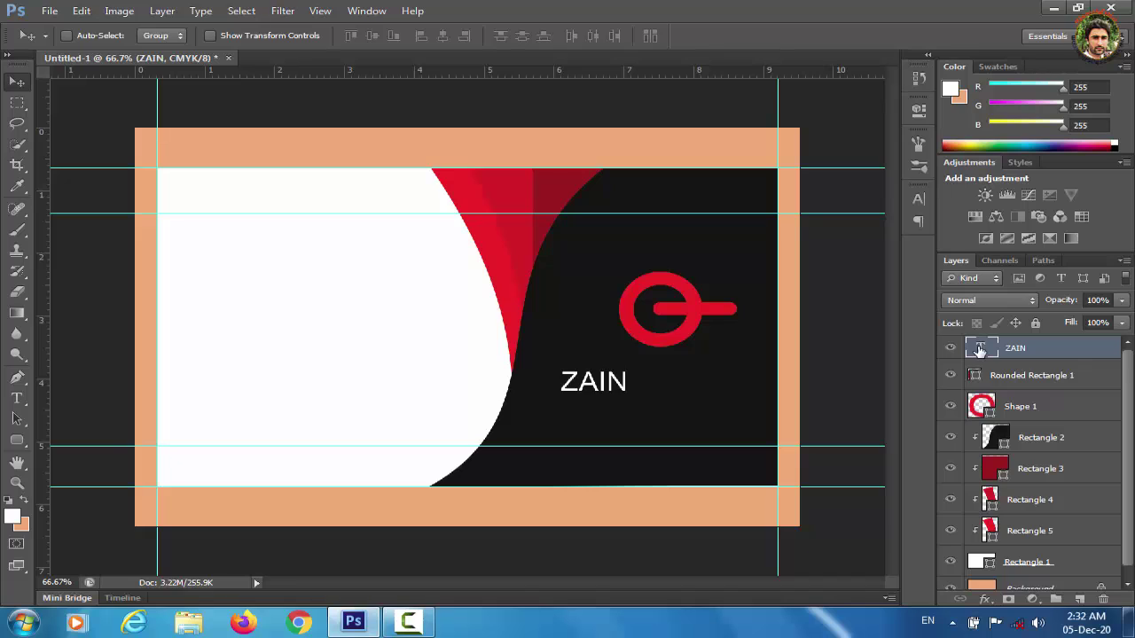
Enlarge the first name to 18 pt and move it under the red logo.
click(919, 200)
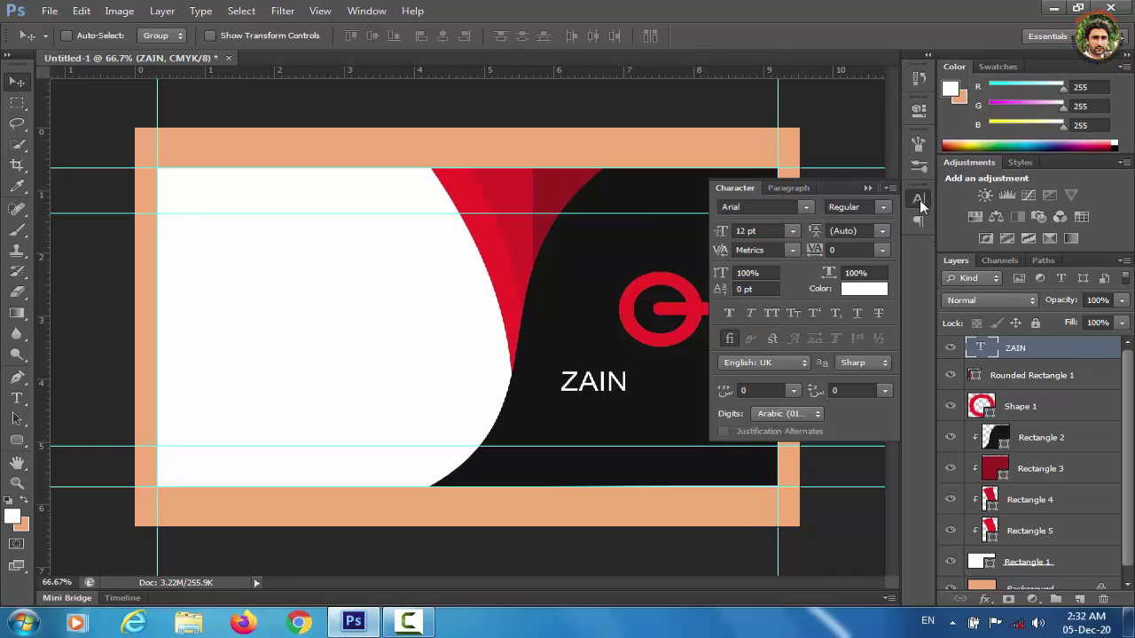
click(793, 232)
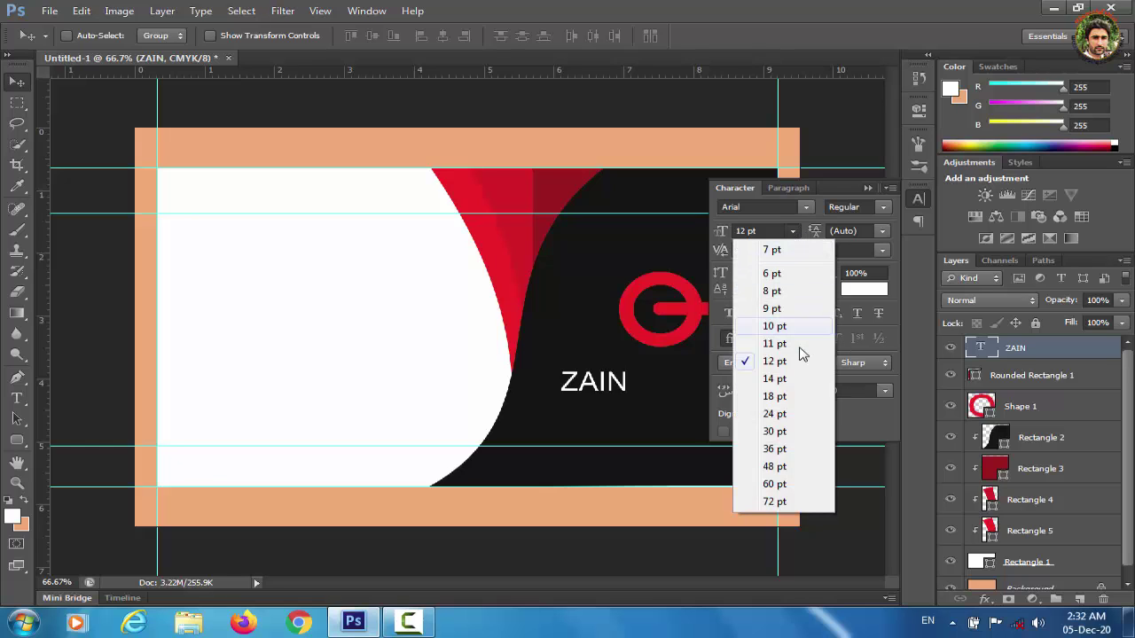
click(789, 381)
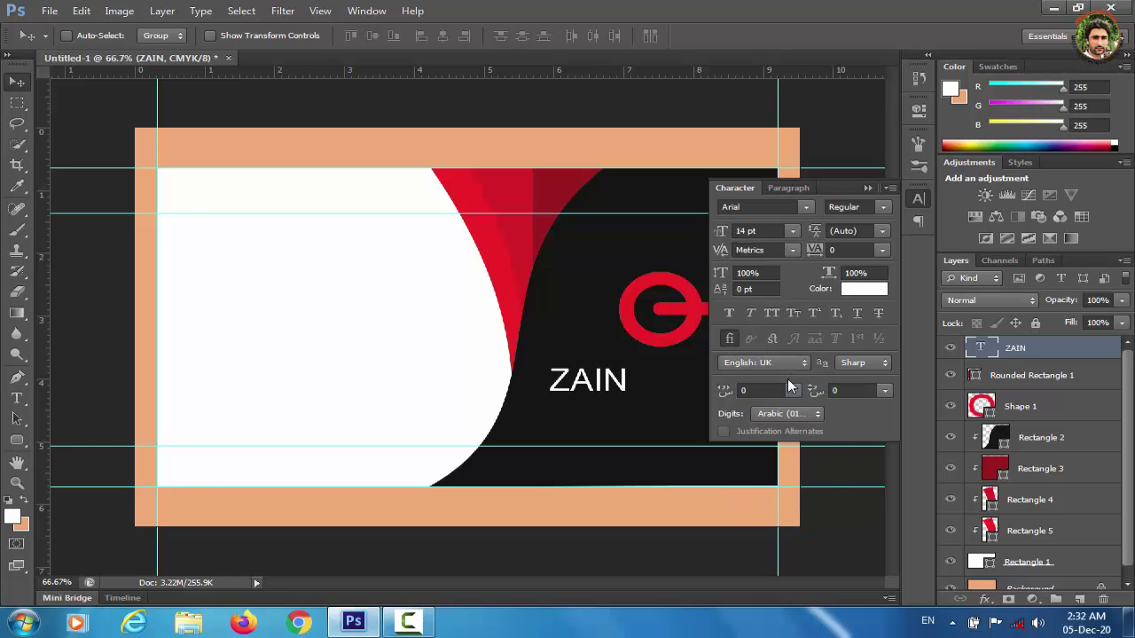
click(793, 231)
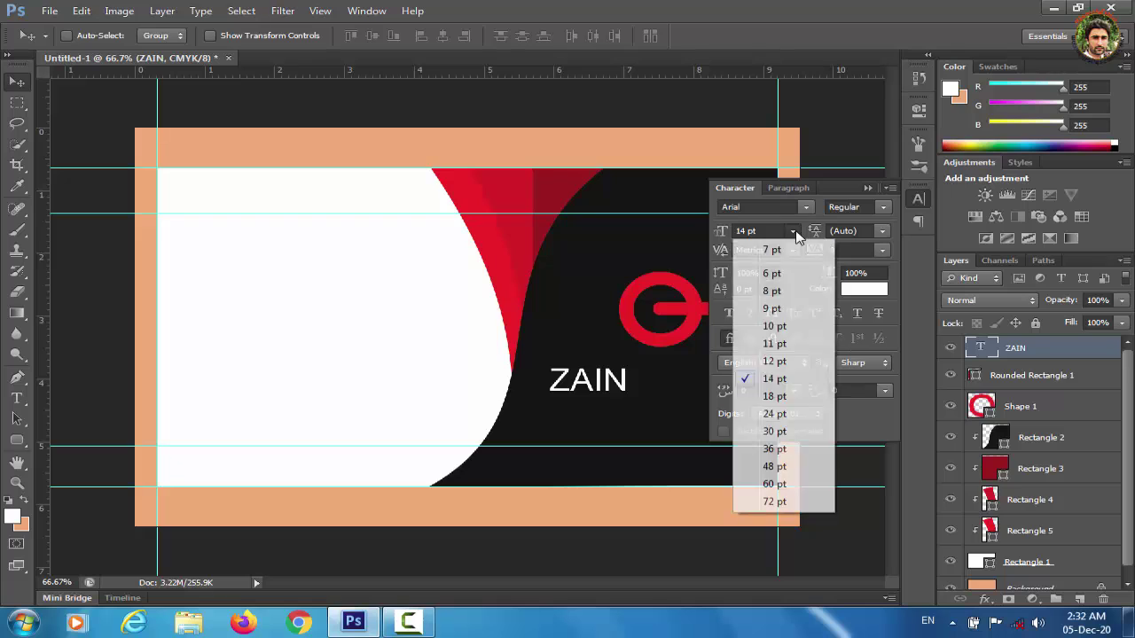
click(771, 396)
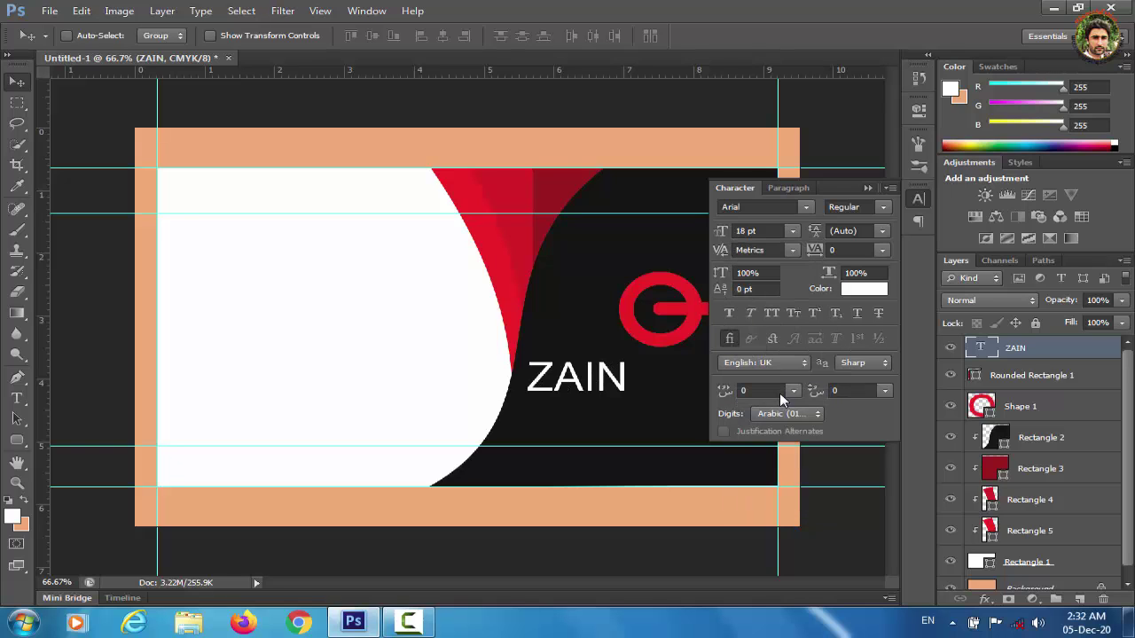
drag(592, 381, 650, 372)
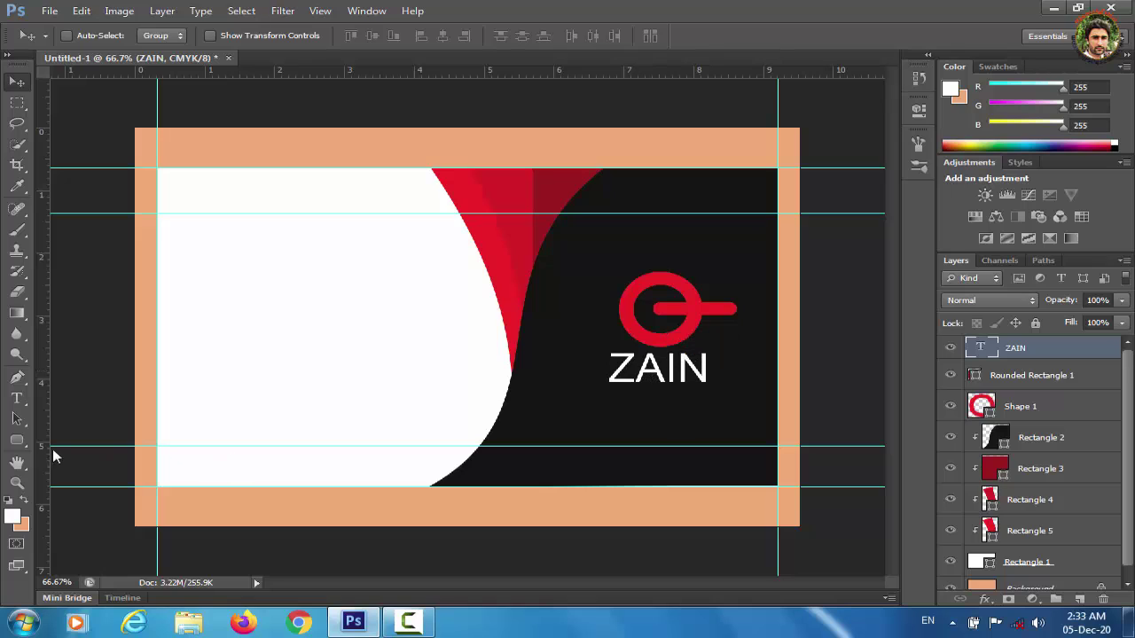
Type the surname as a new text line below the first name.
click(16, 398)
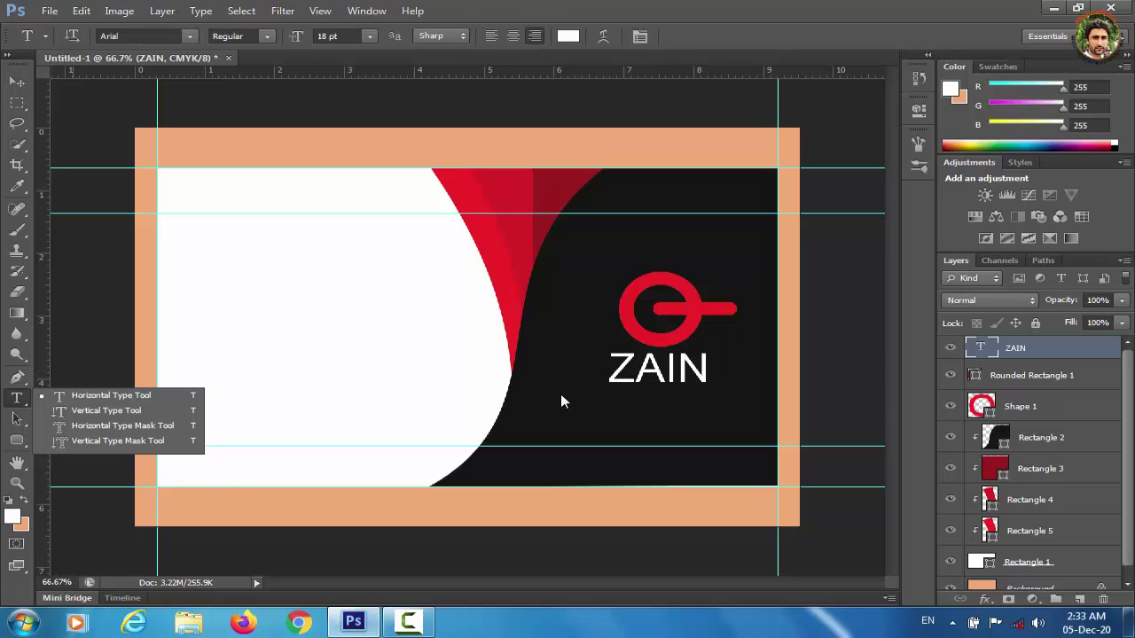
click(672, 412)
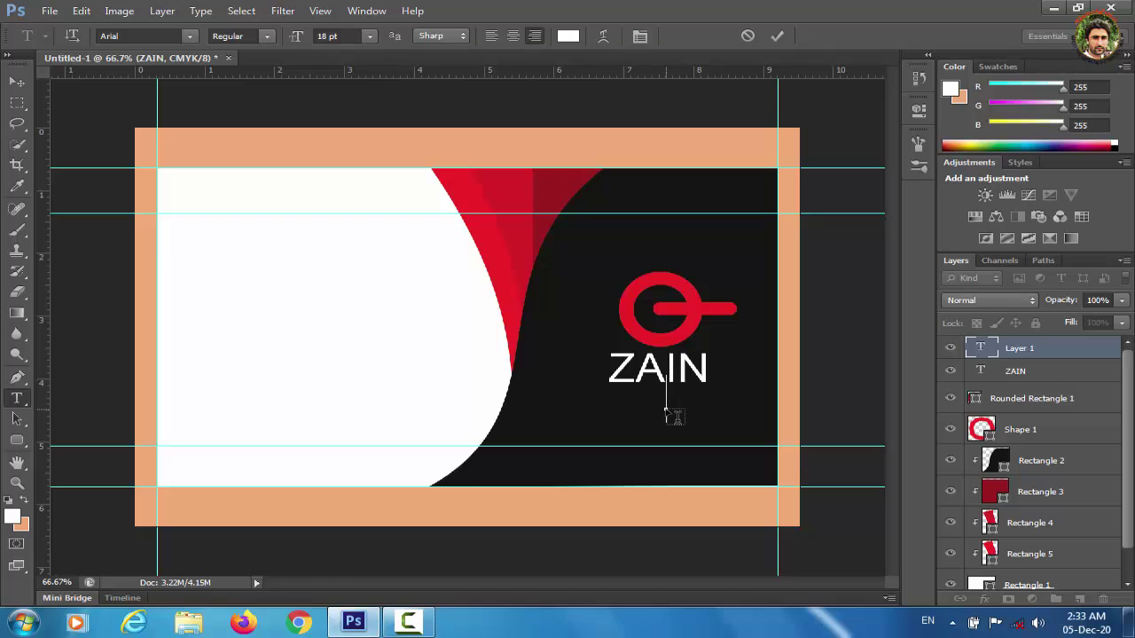
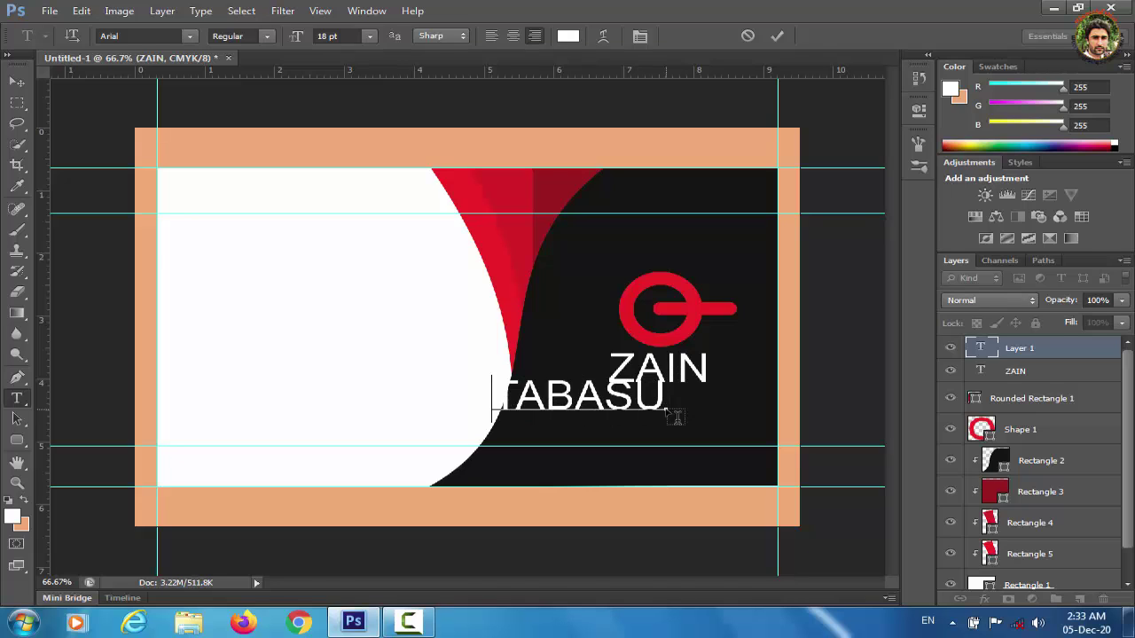
click(16, 81)
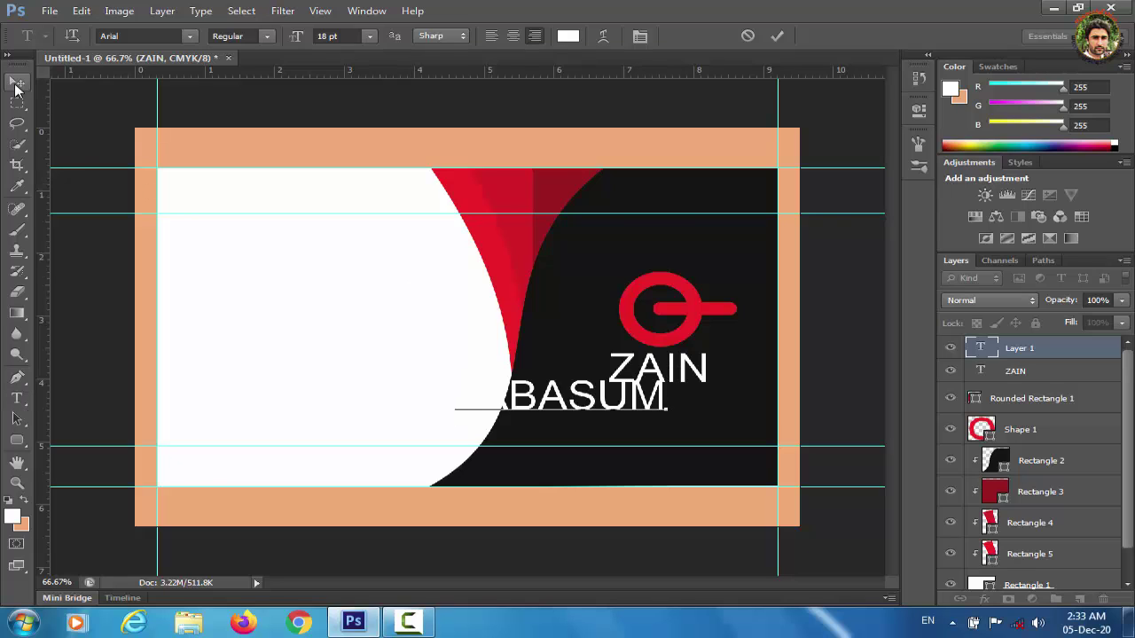
double_click(980, 347)
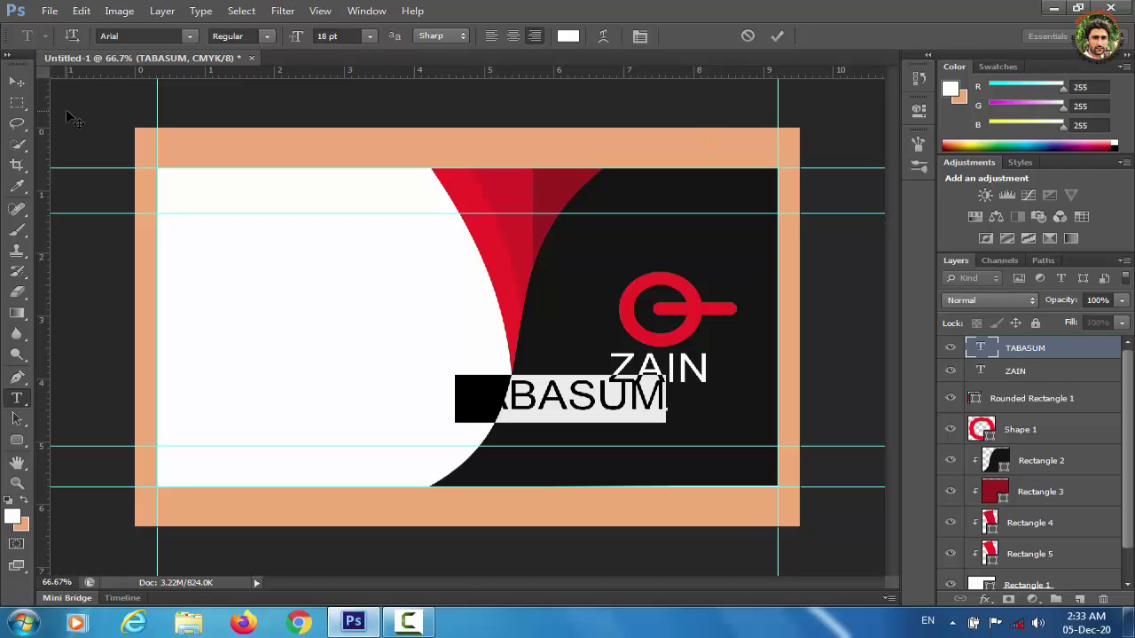
click(17, 82)
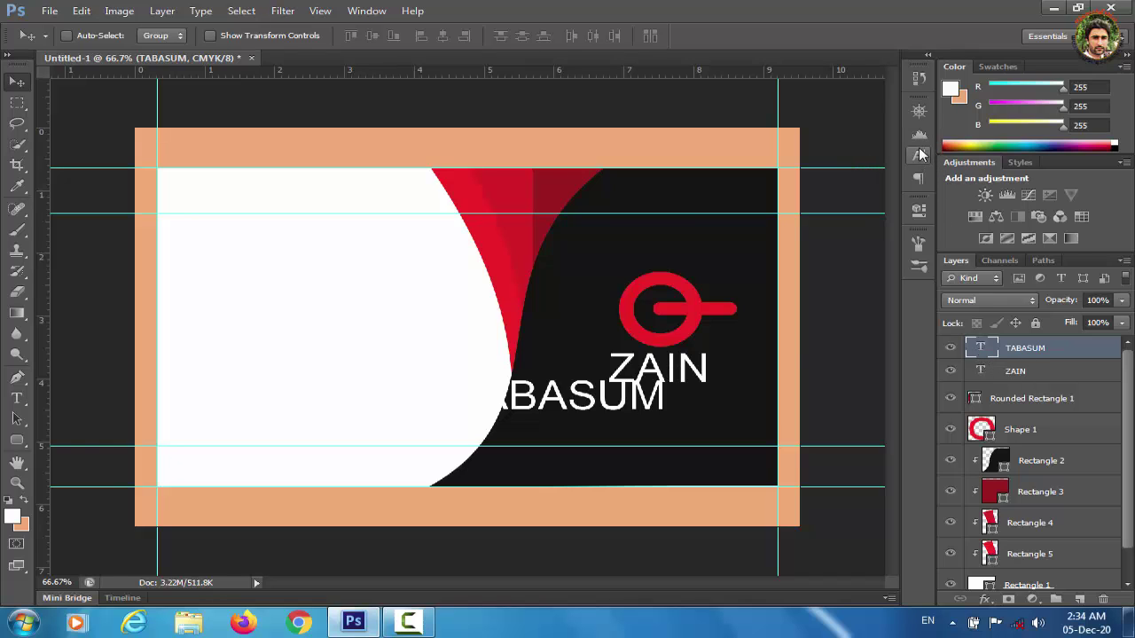
Shrink the surname text to 10 pt, then slightly smaller.
click(919, 156)
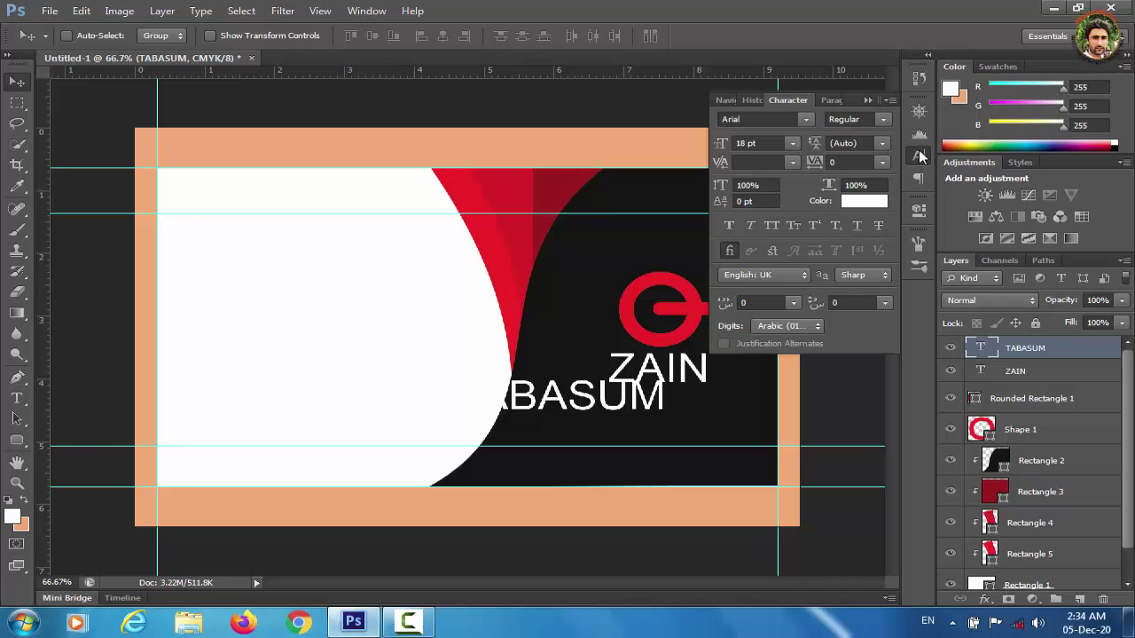
click(792, 144)
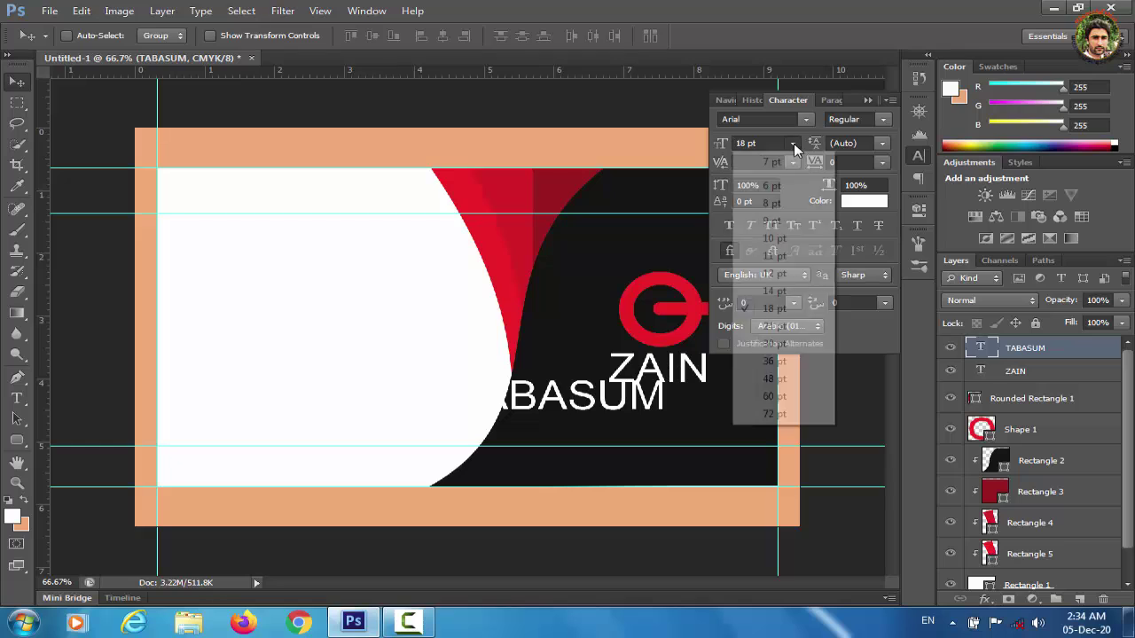
click(773, 238)
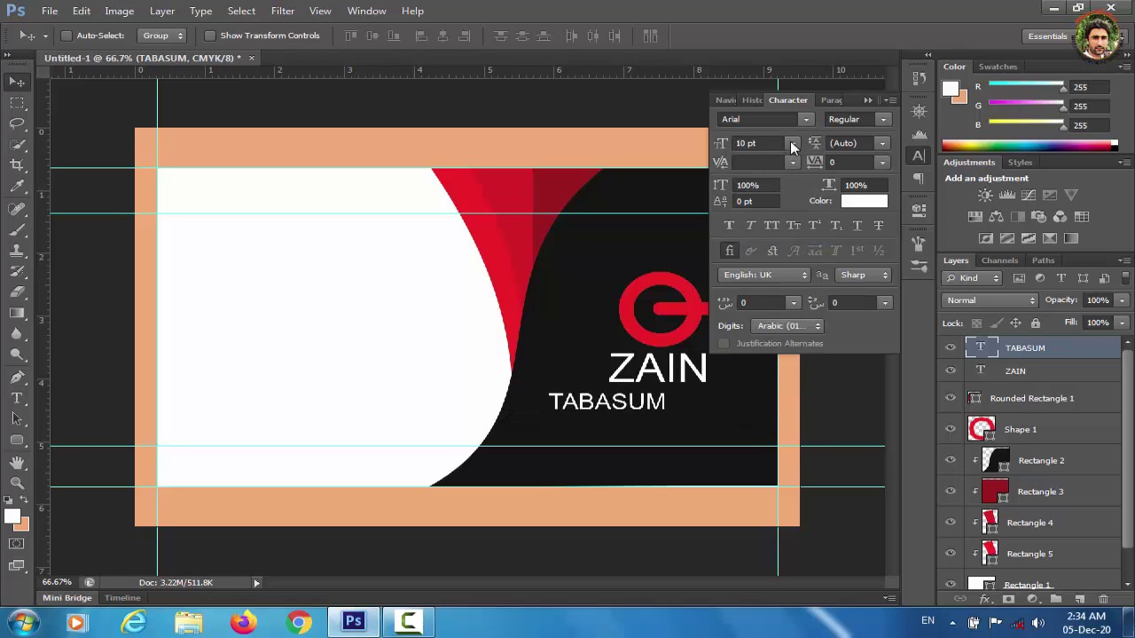
click(791, 140)
click(773, 203)
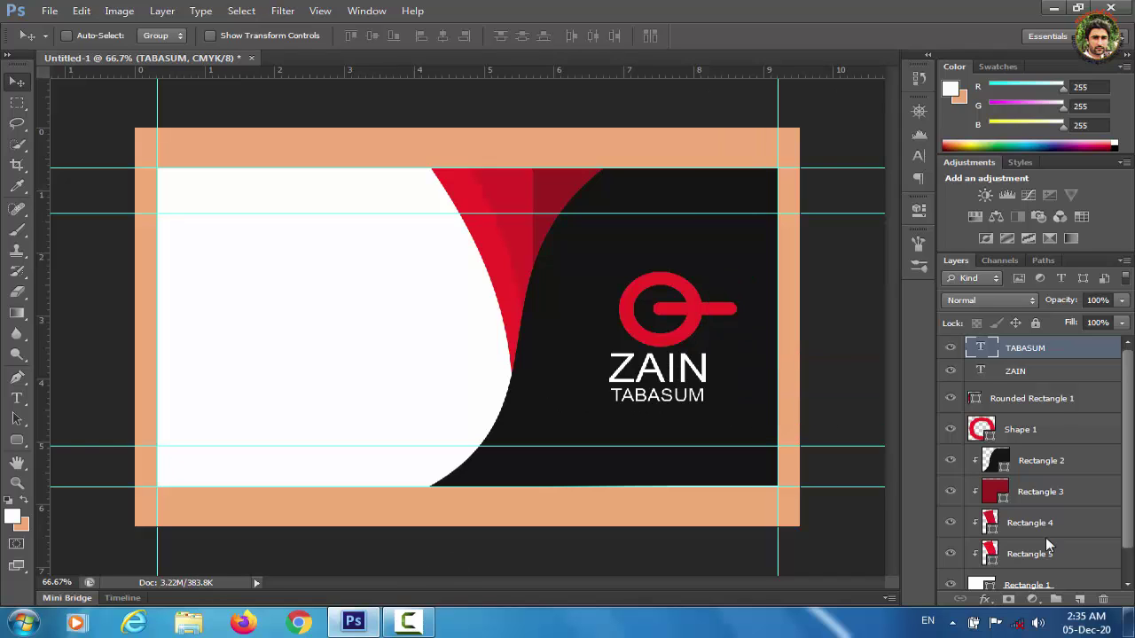
Select both name text layers and centre them horizontally on each other.
shift+click(1016, 372)
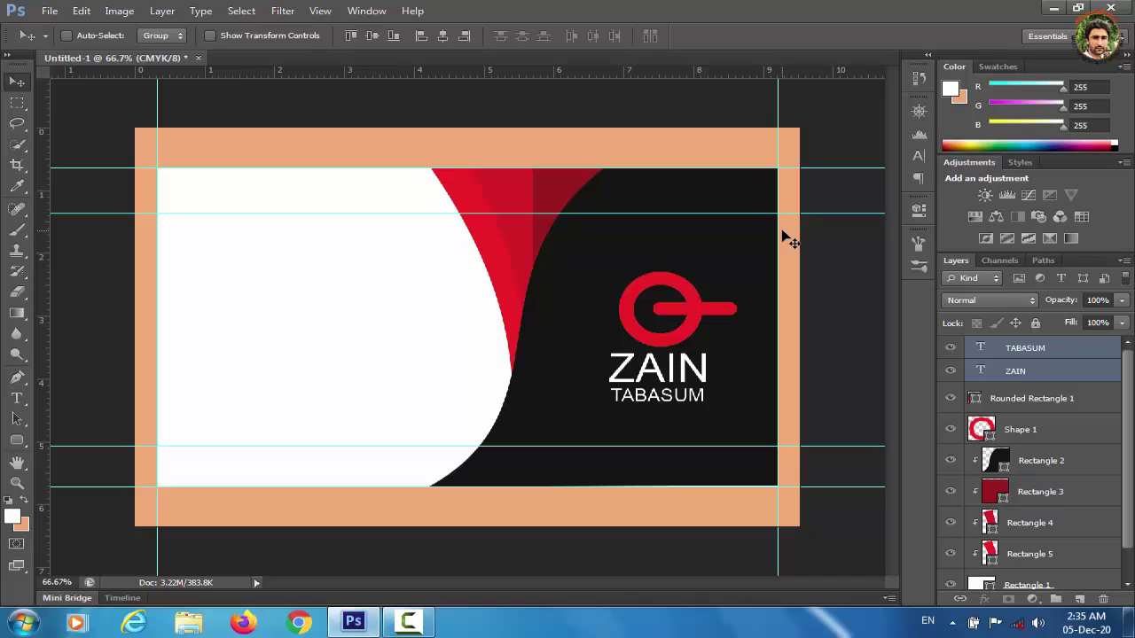
click(372, 38)
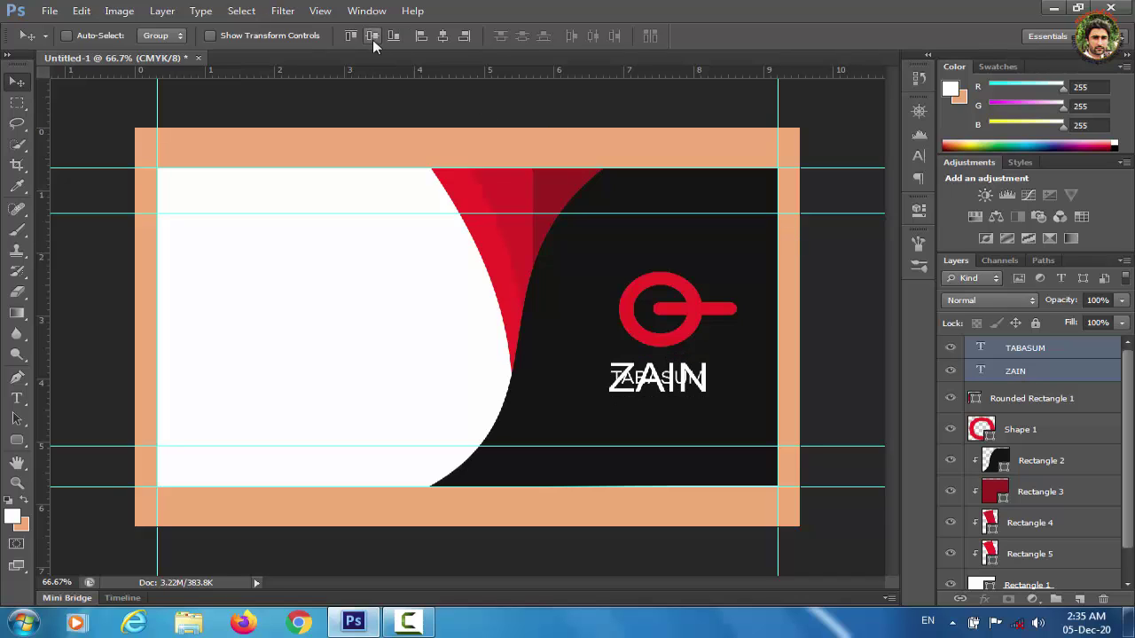
key(ctrl+z)
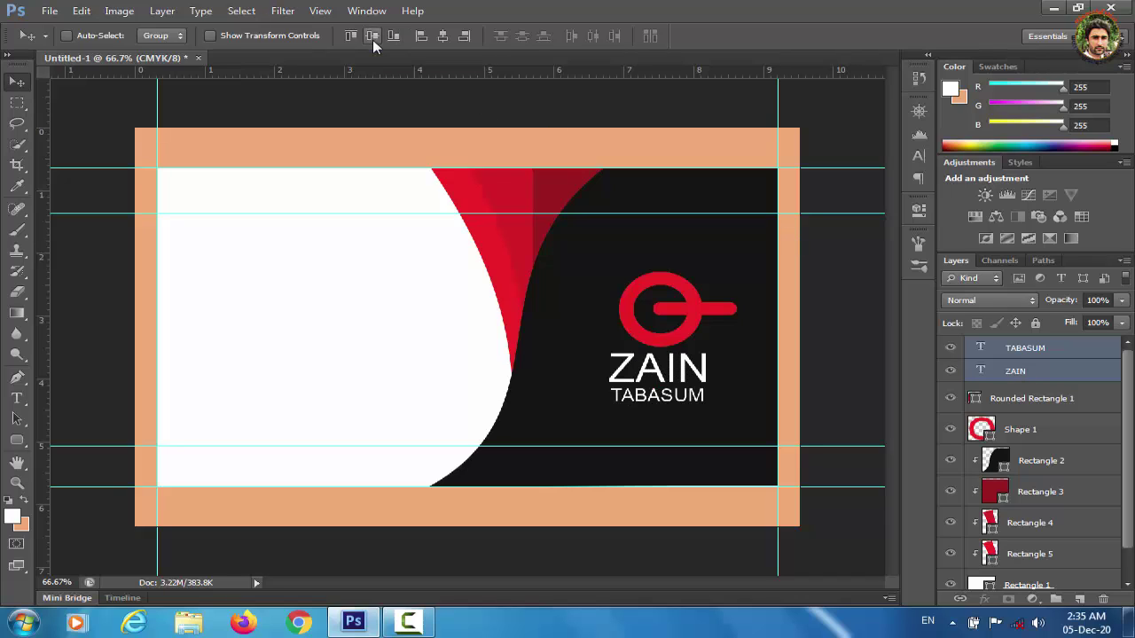
click(440, 36)
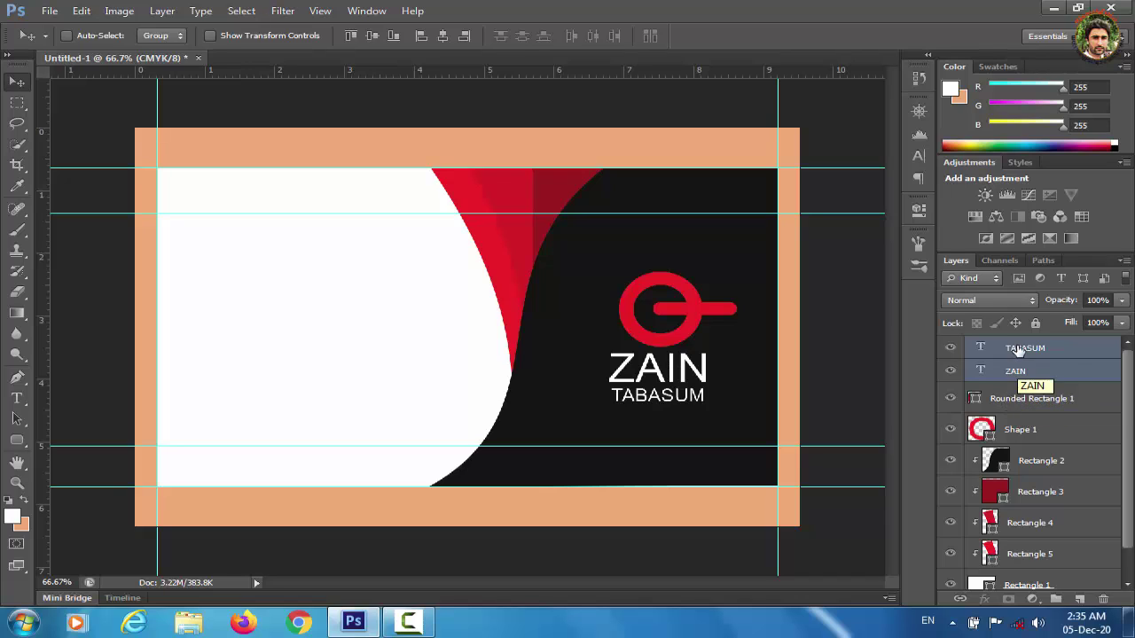
Group the ring, bar and both name layers into a group named LOGO.
shift+click(1022, 399)
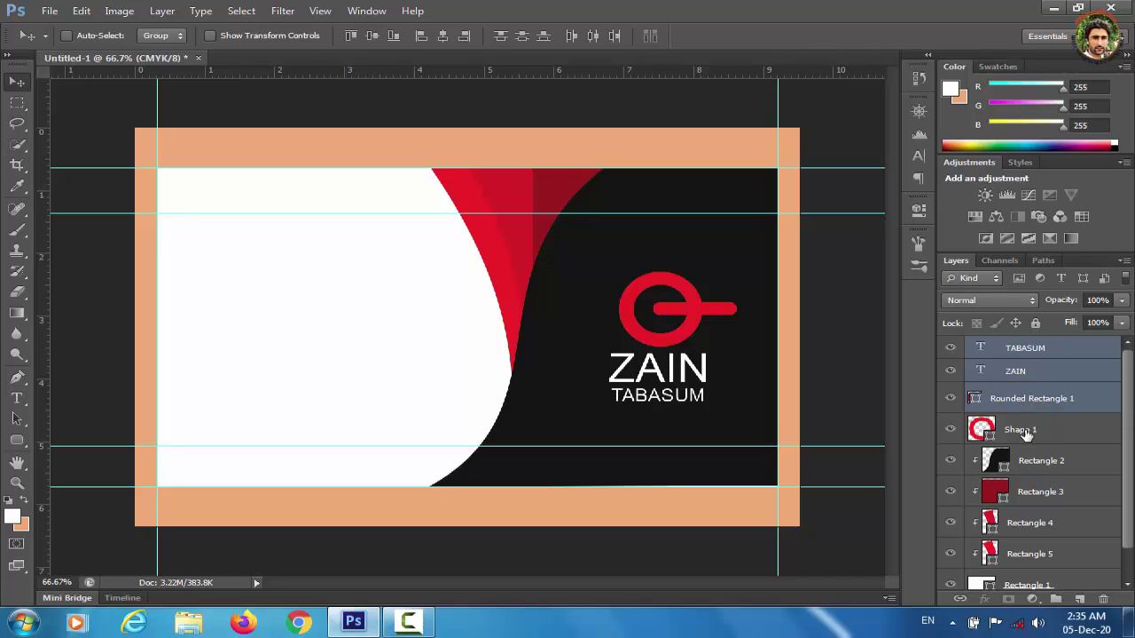
shift+click(1025, 430)
key(ctrl+g)
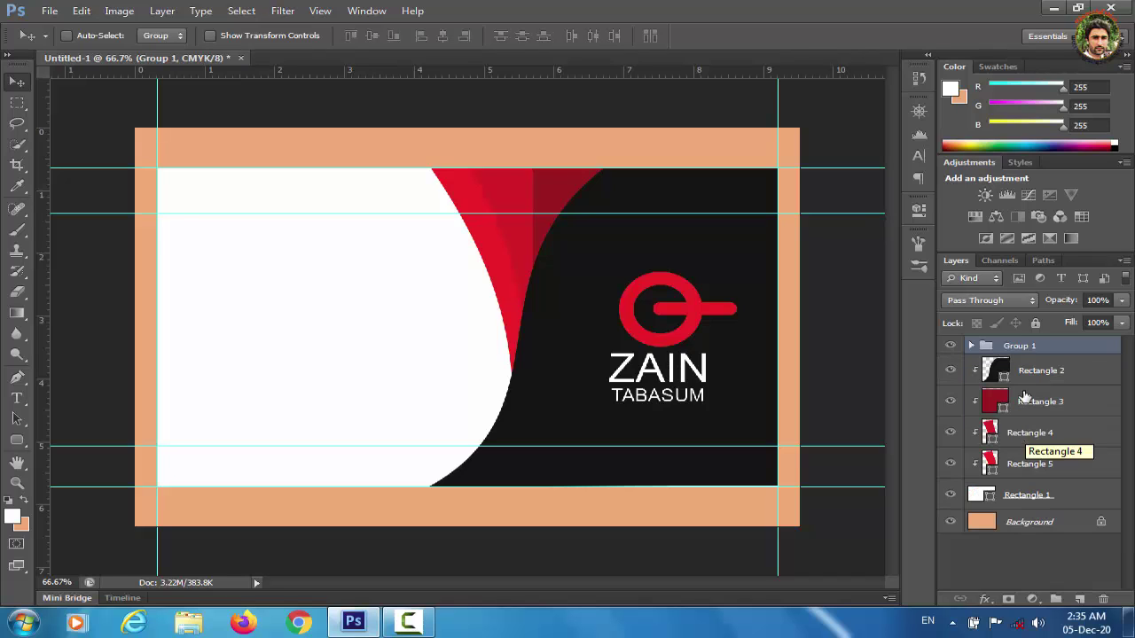
double_click(1029, 347)
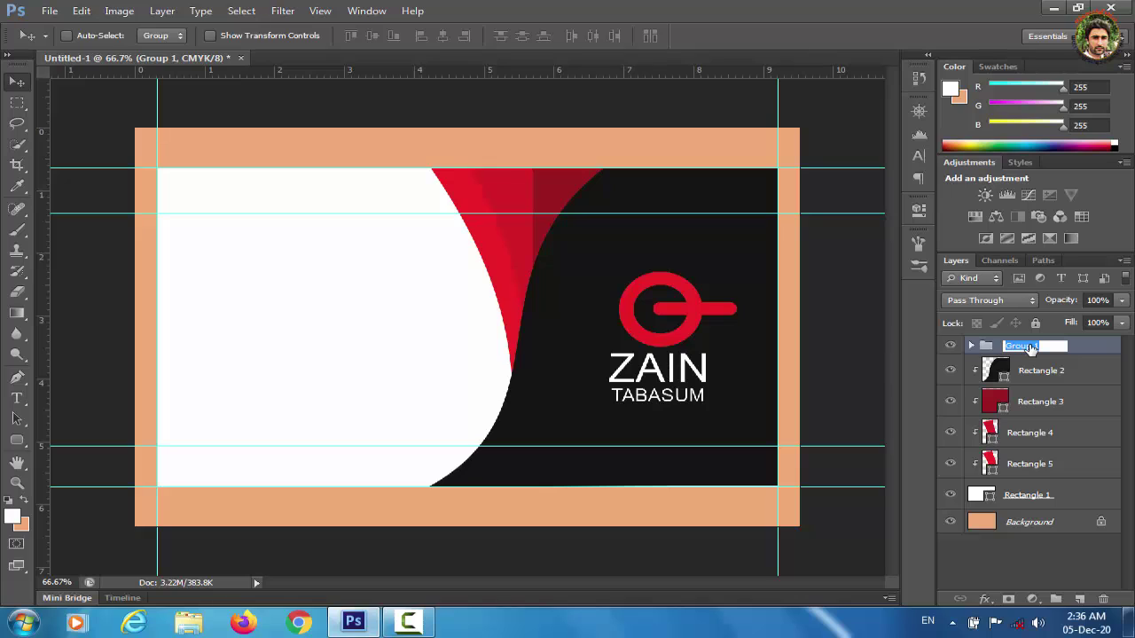
text(LOGO)
click(1024, 572)
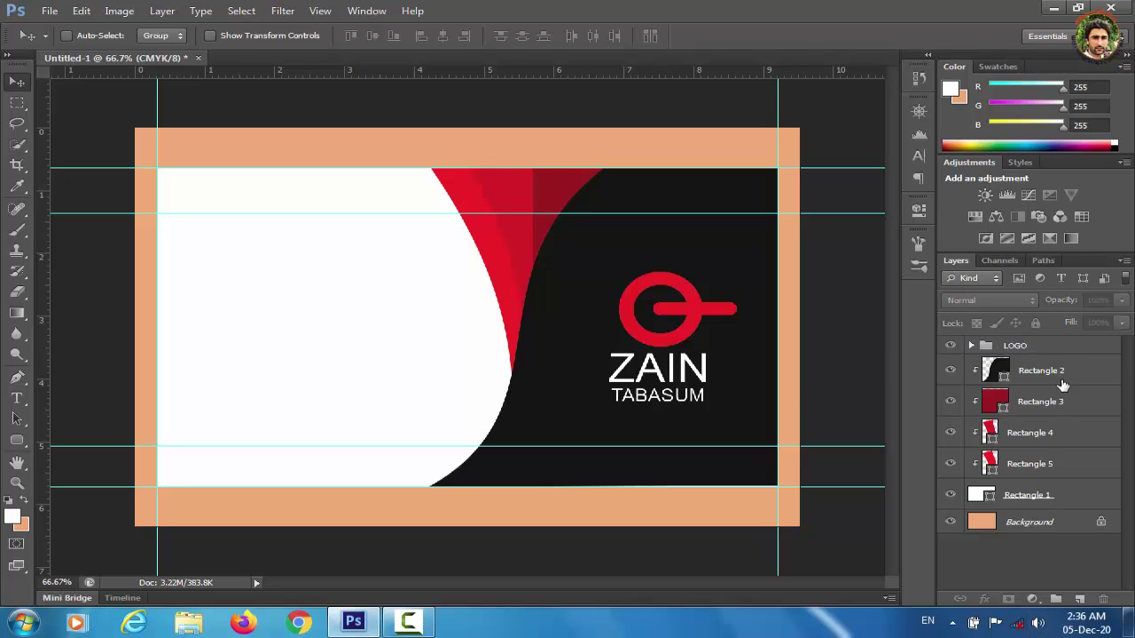
Align the LOGO group's vertical centre with the black Rectangle 2 panel.
click(1041, 350)
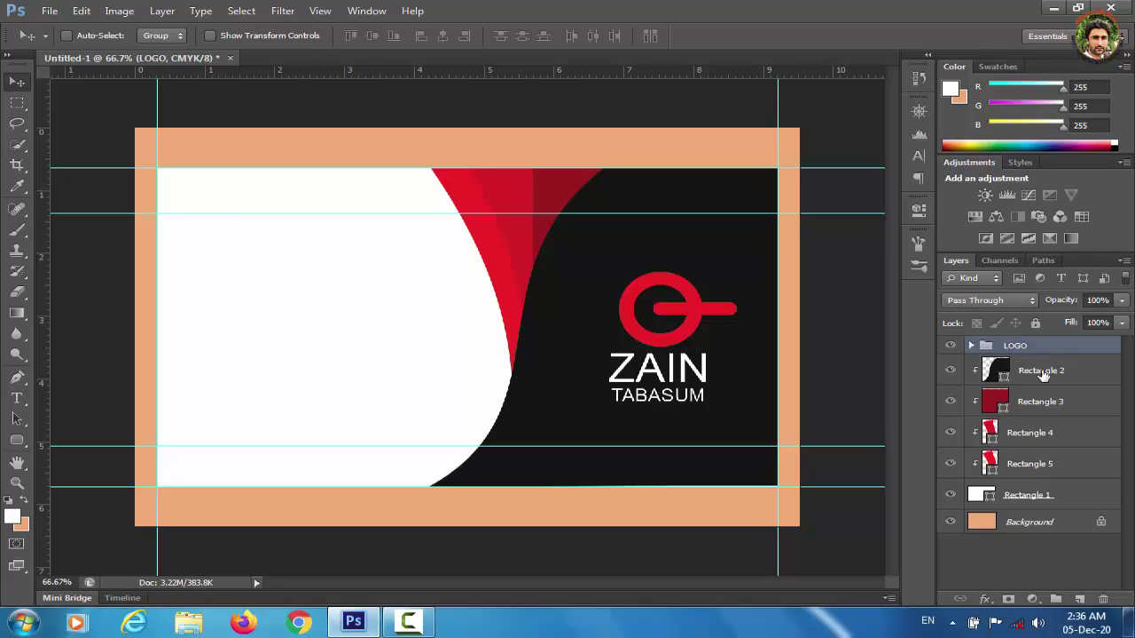
click(1046, 379)
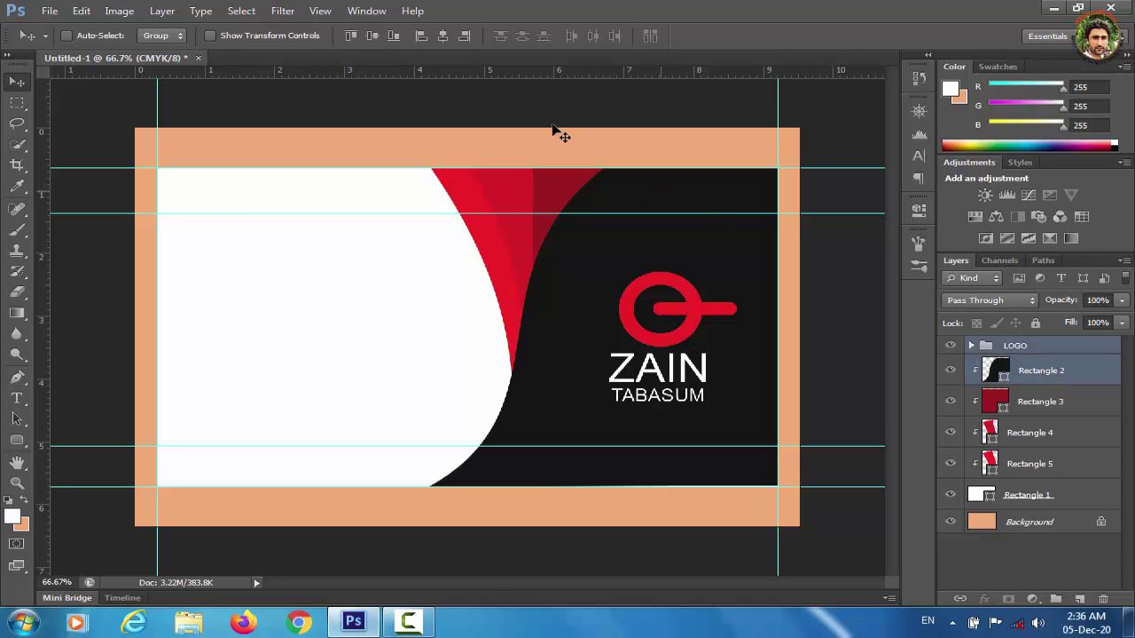
click(373, 39)
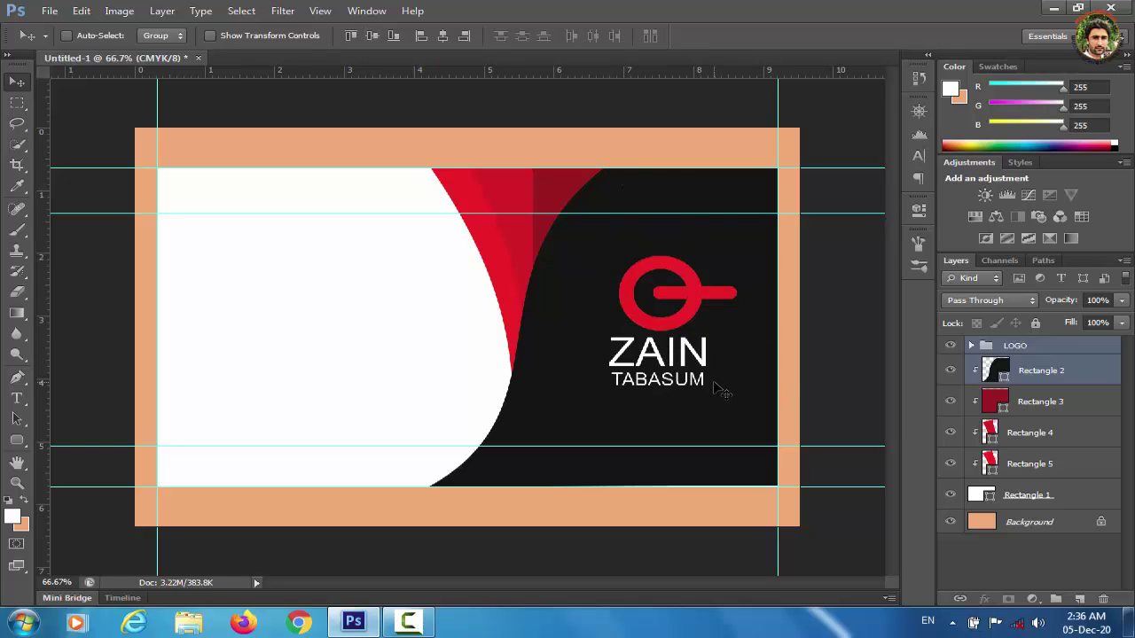
click(1010, 555)
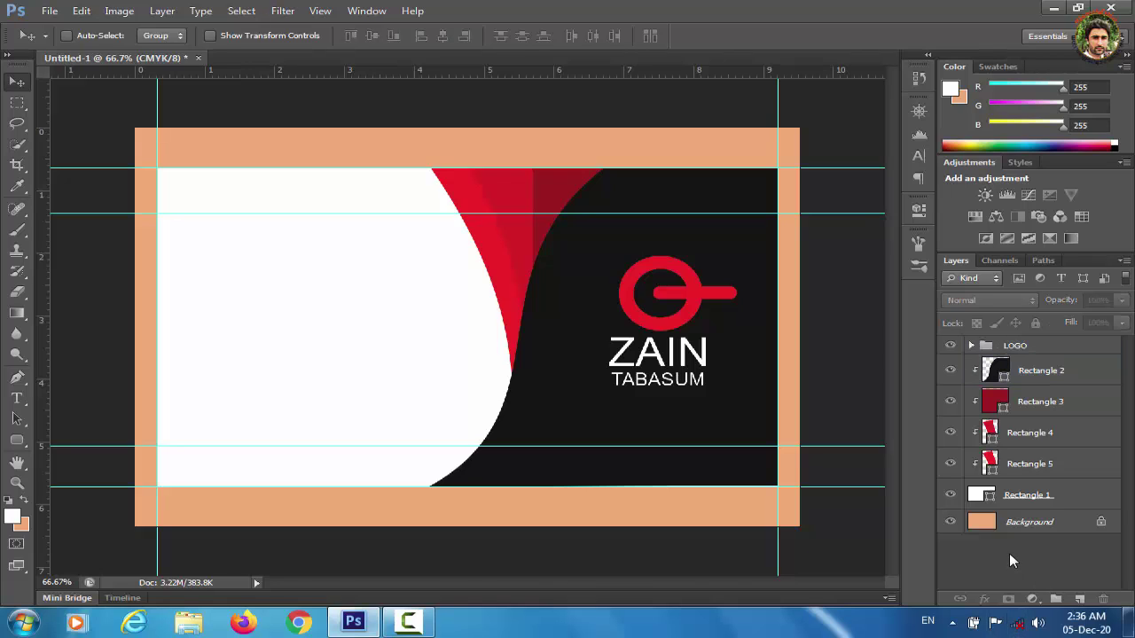
Type the full name in dark grey text near the top-left of the white panel.
click(17, 398)
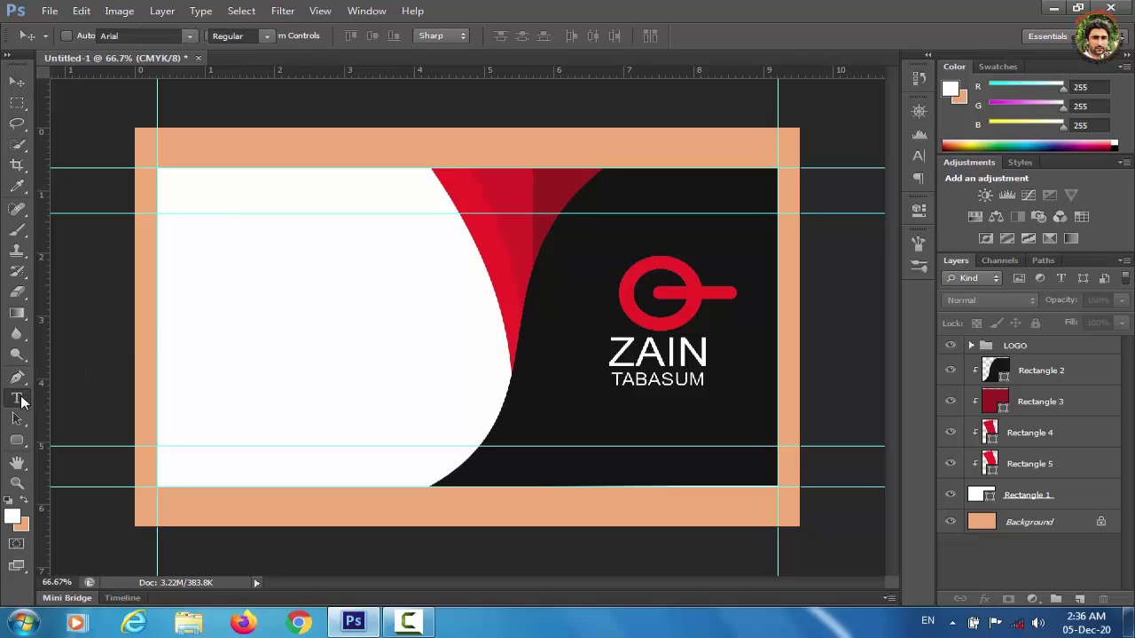
click(225, 248)
click(568, 38)
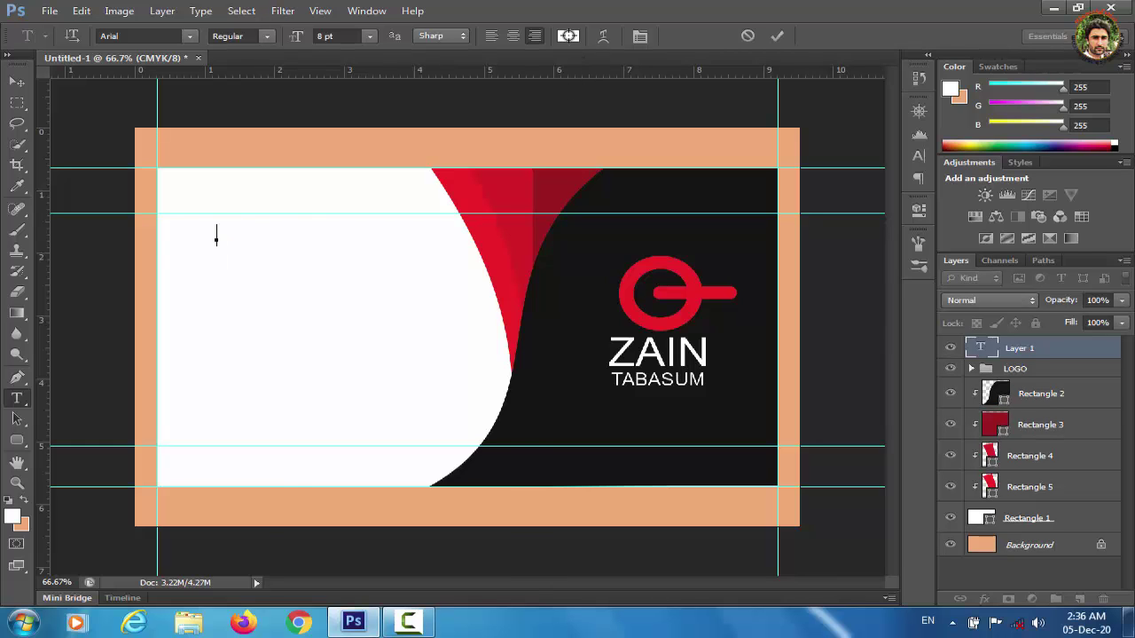
click(57, 539)
key(Return)
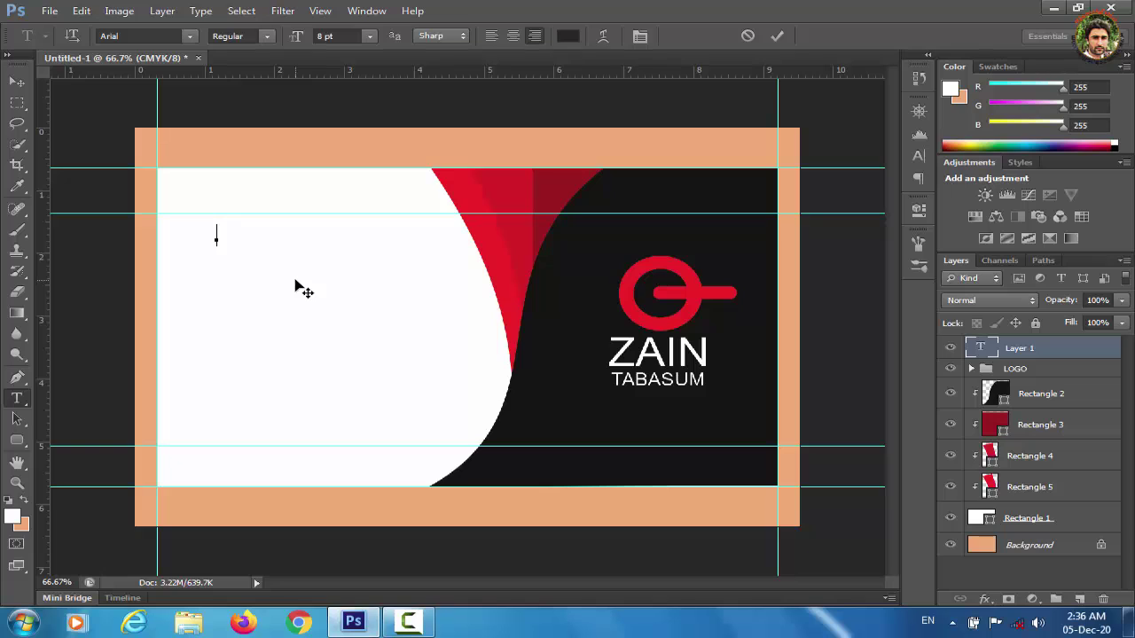
key(ctrl+Return)
key(v)
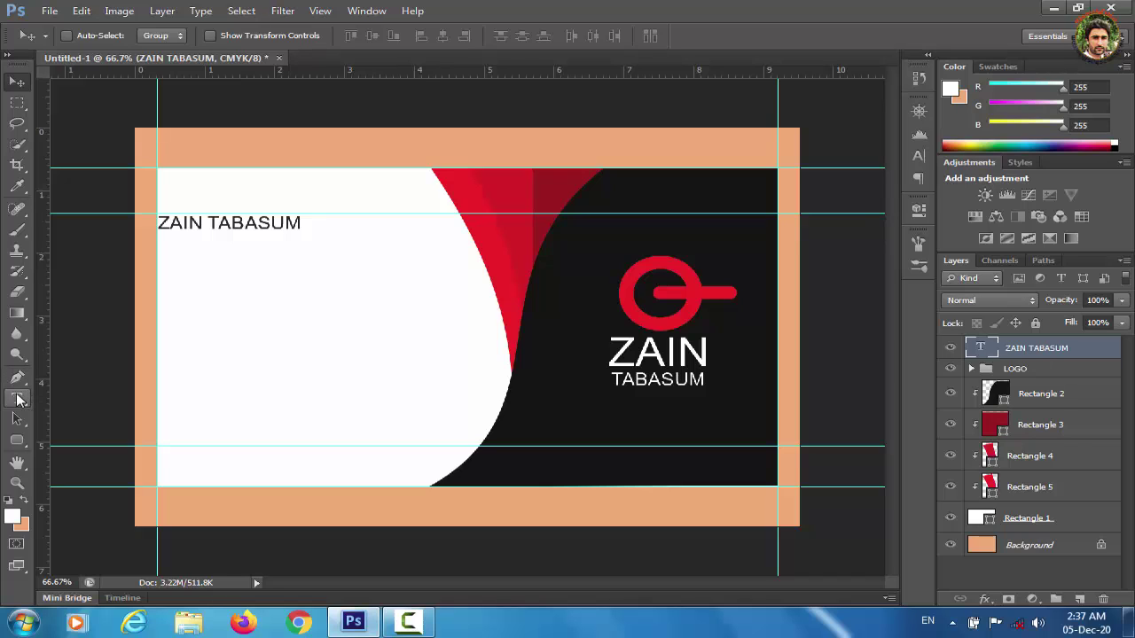
click(18, 399)
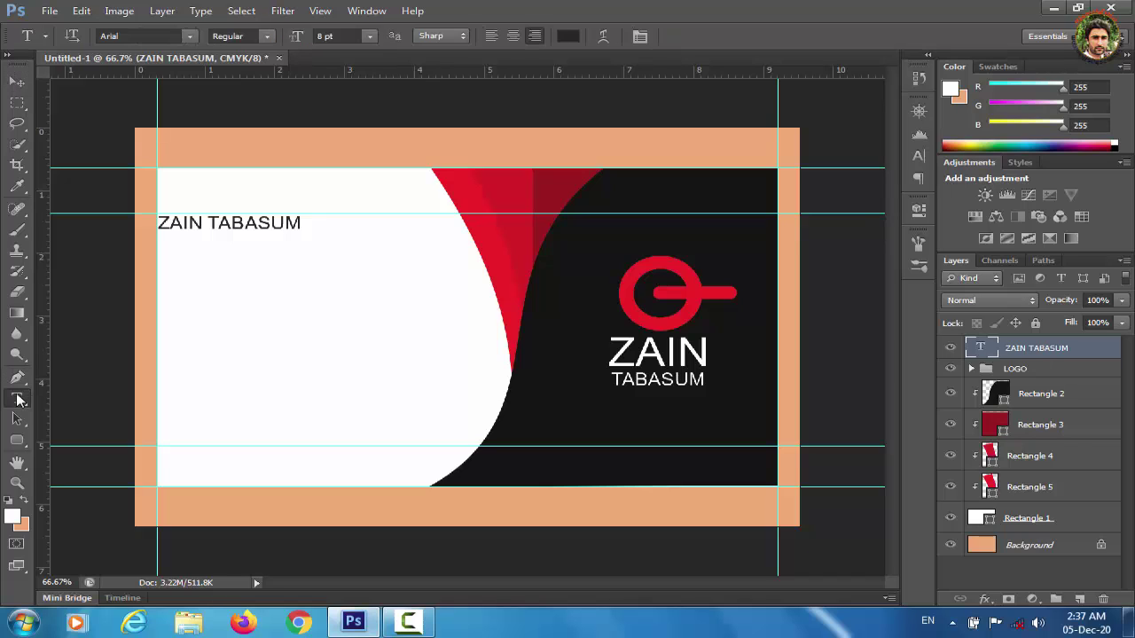
click(203, 222)
drag(203, 222, 157, 222)
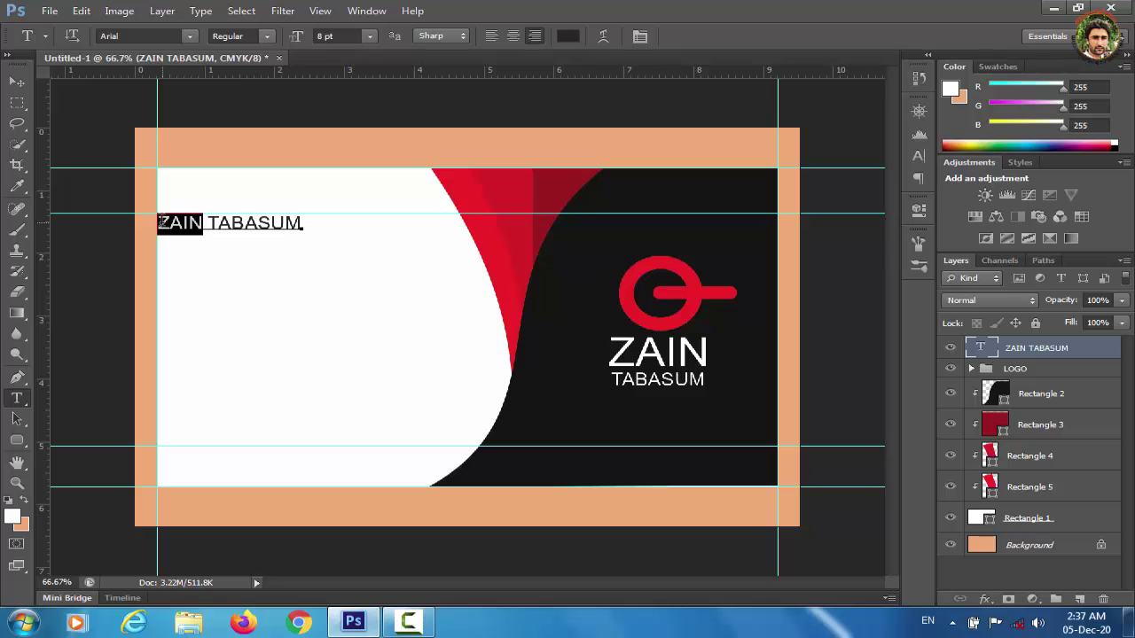
click(567, 36)
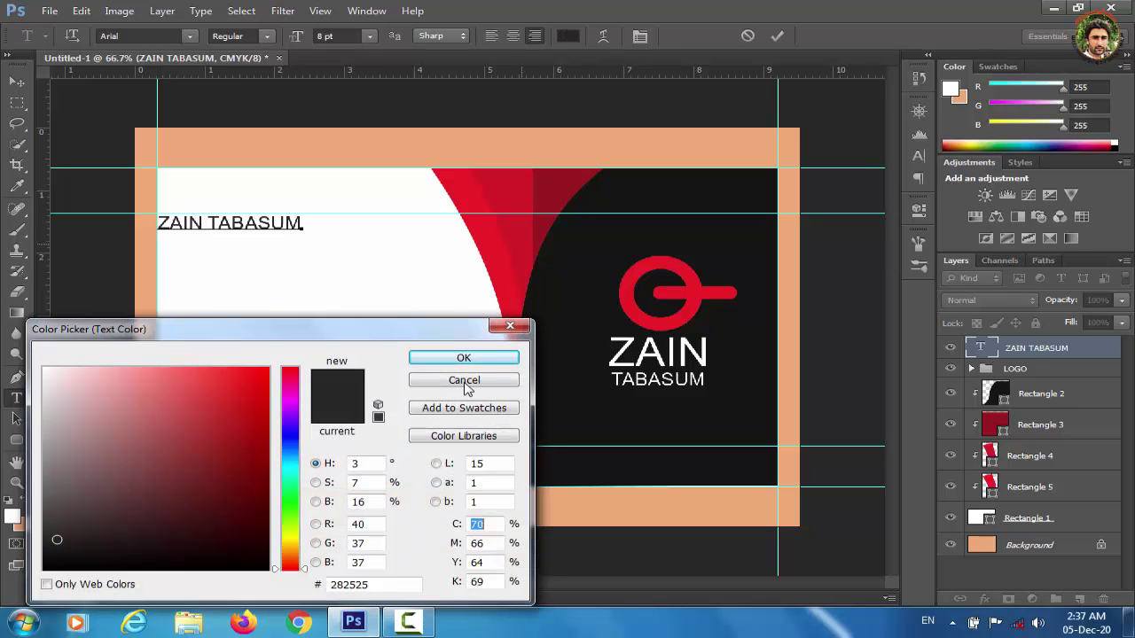
click(46, 562)
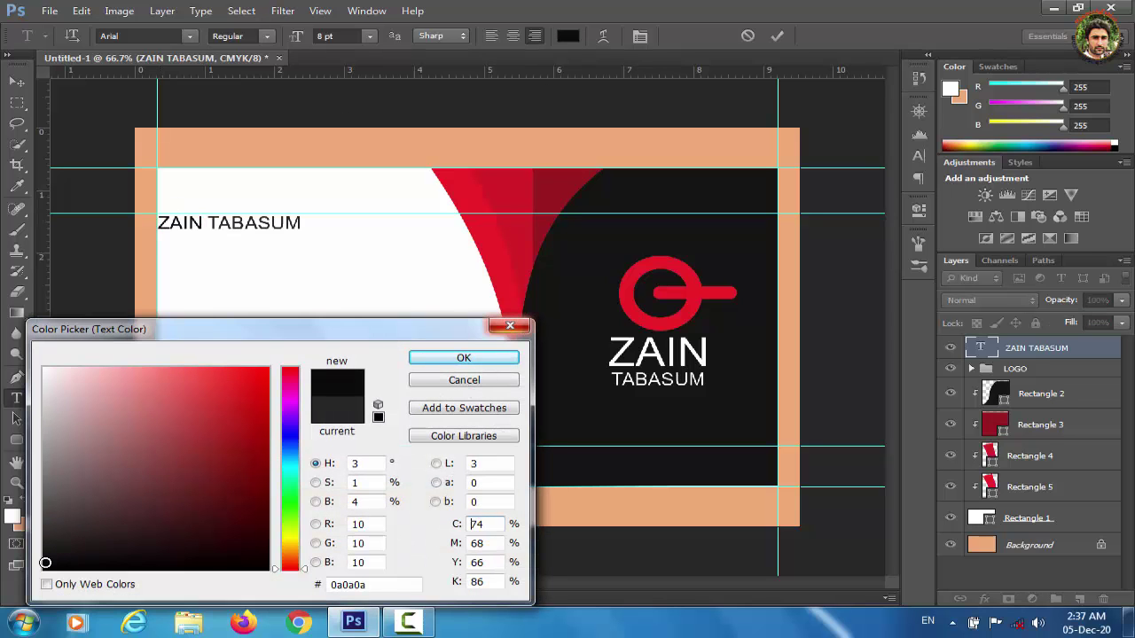
click(456, 357)
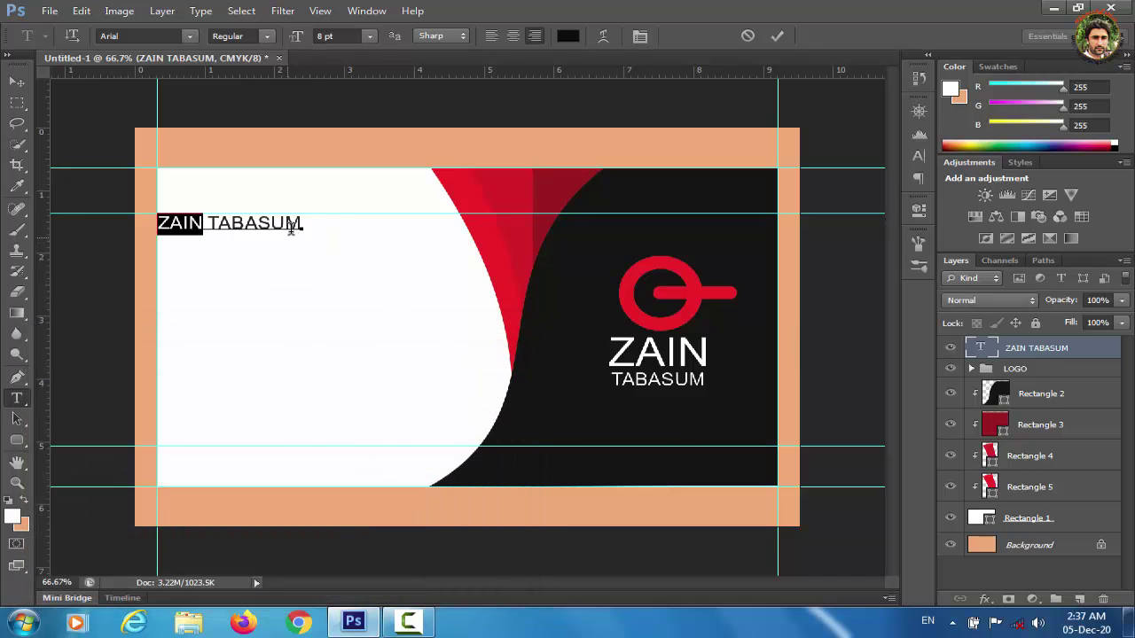
drag(310, 220, 207, 222)
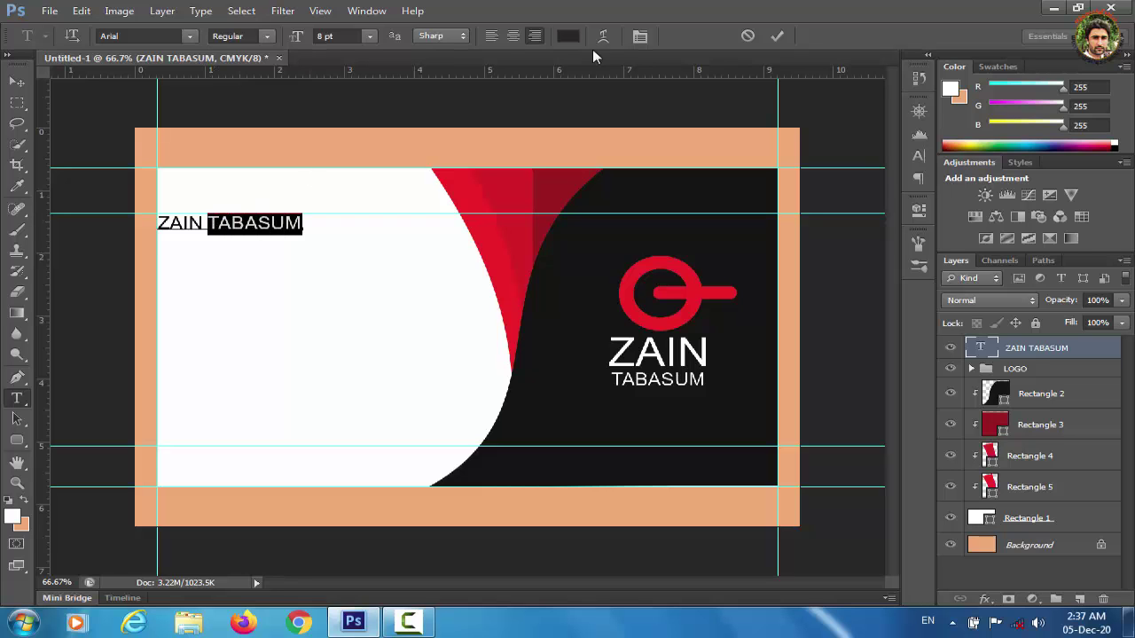
click(572, 37)
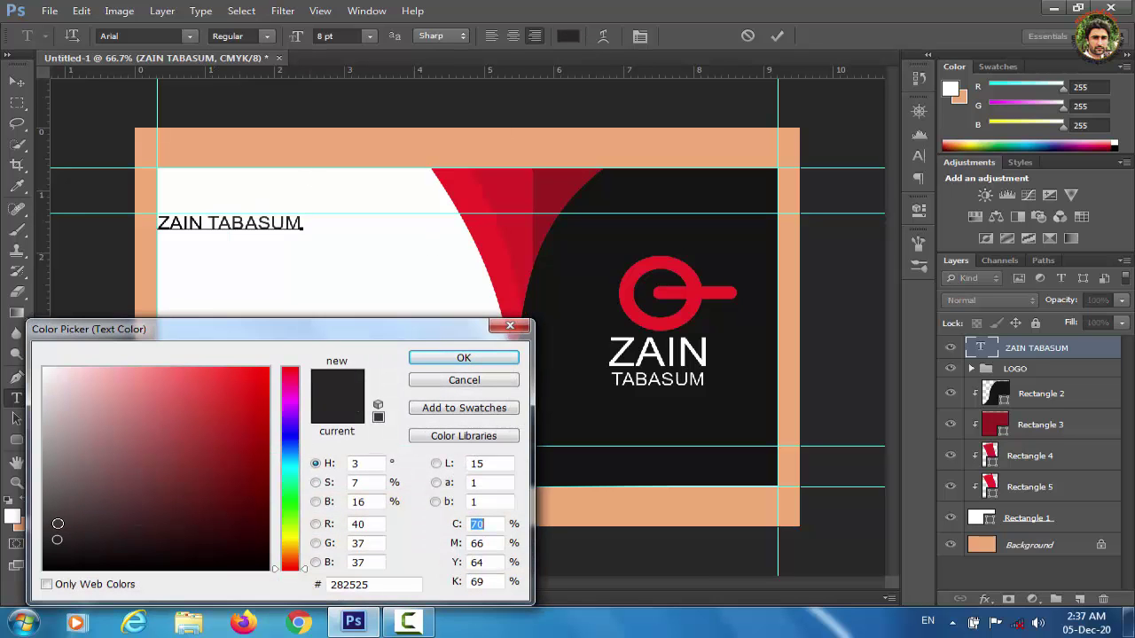
click(50, 523)
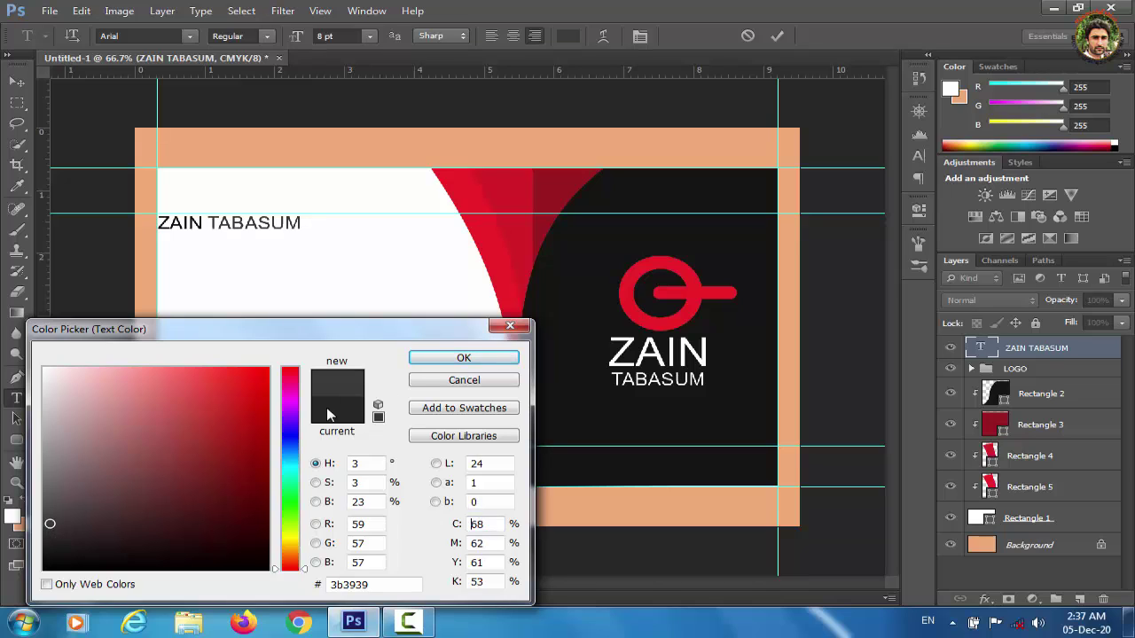
click(51, 481)
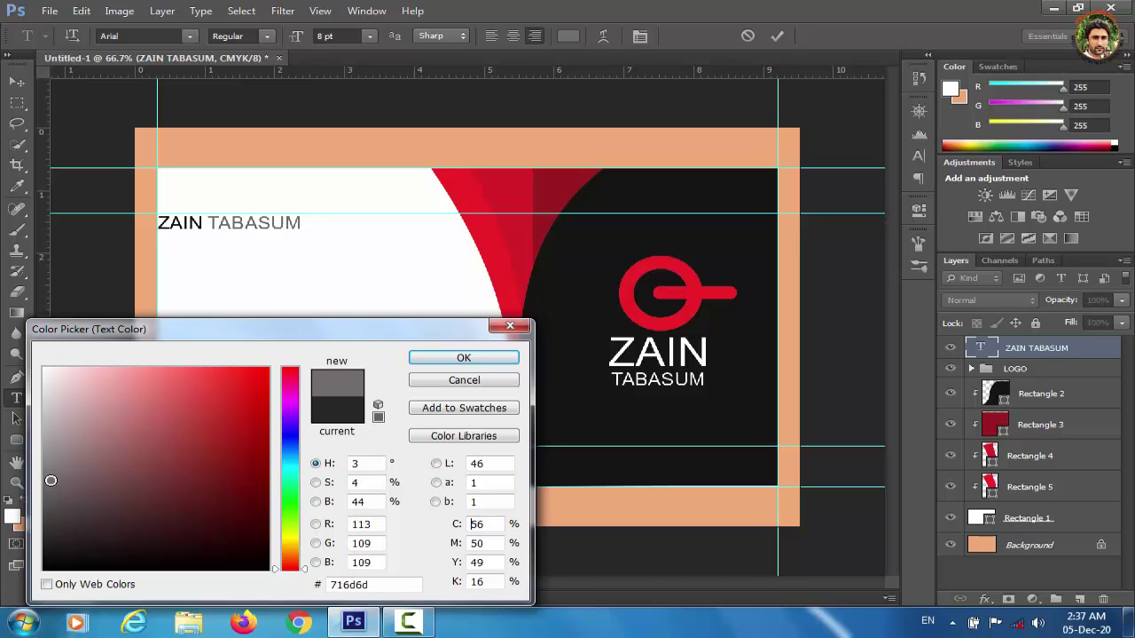
click(464, 359)
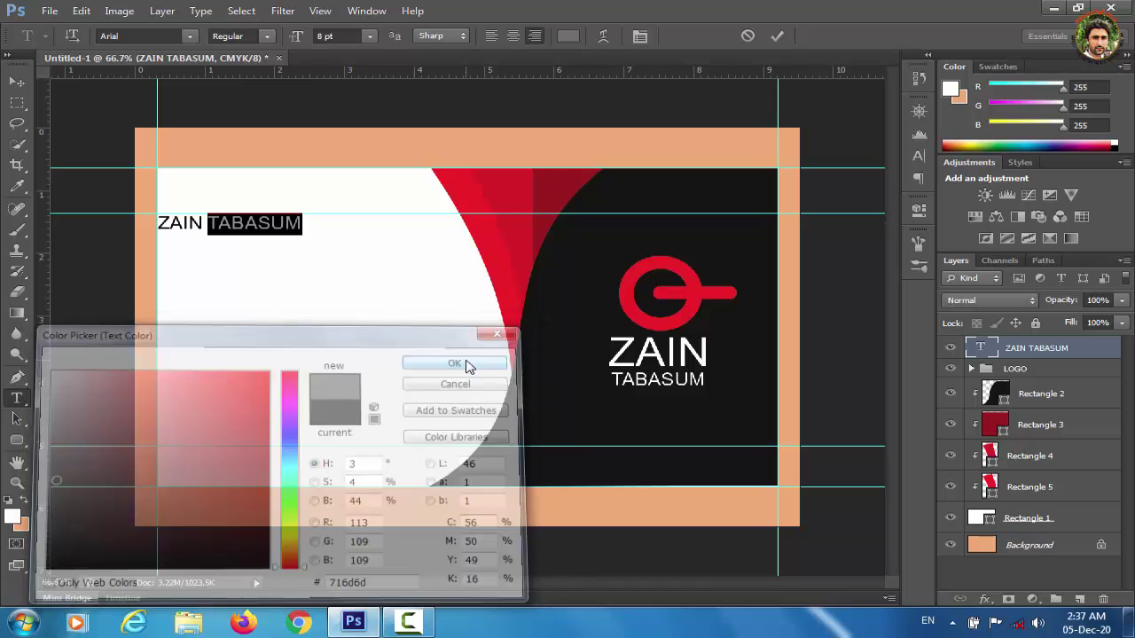
click(18, 83)
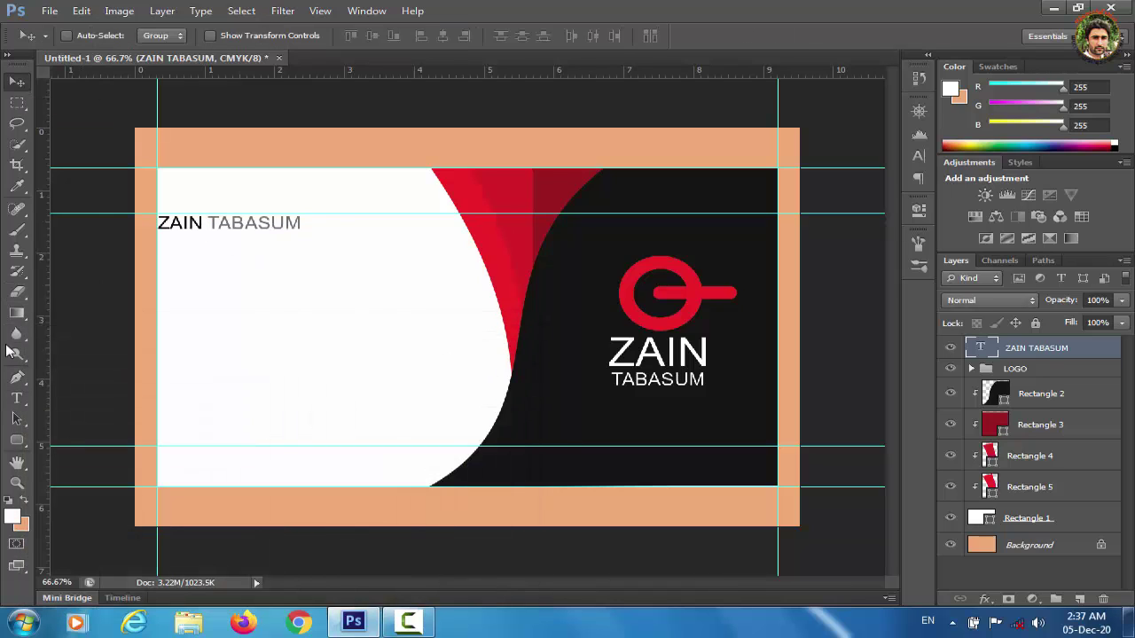
Add the line 'GRAPHIC DESINGER' beneath the name at 6 pt.
click(18, 398)
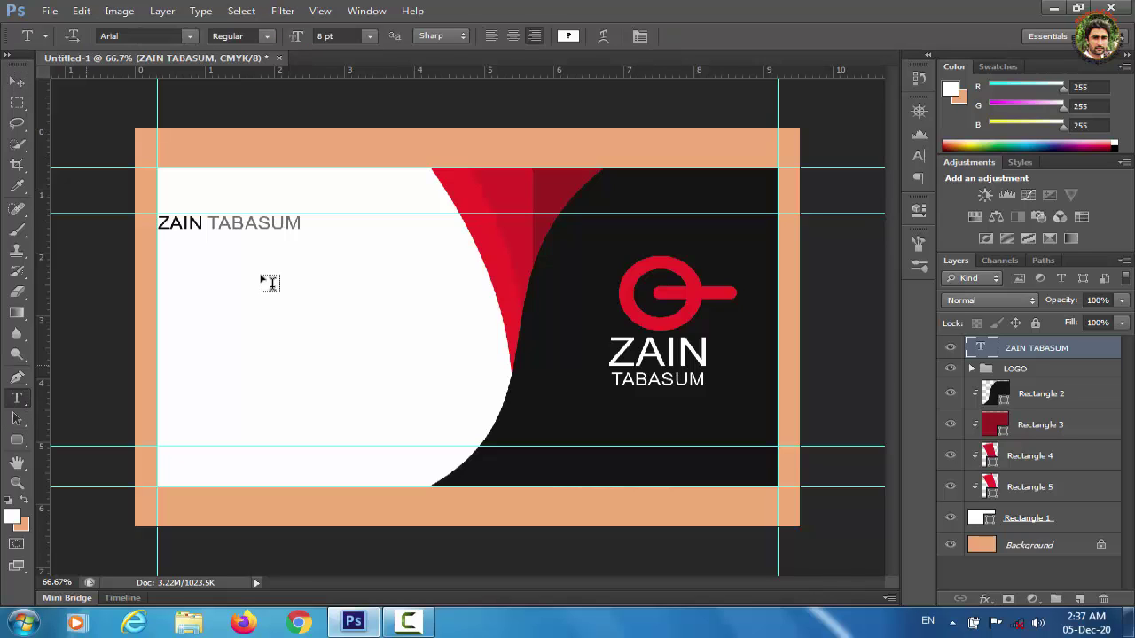
click(262, 274)
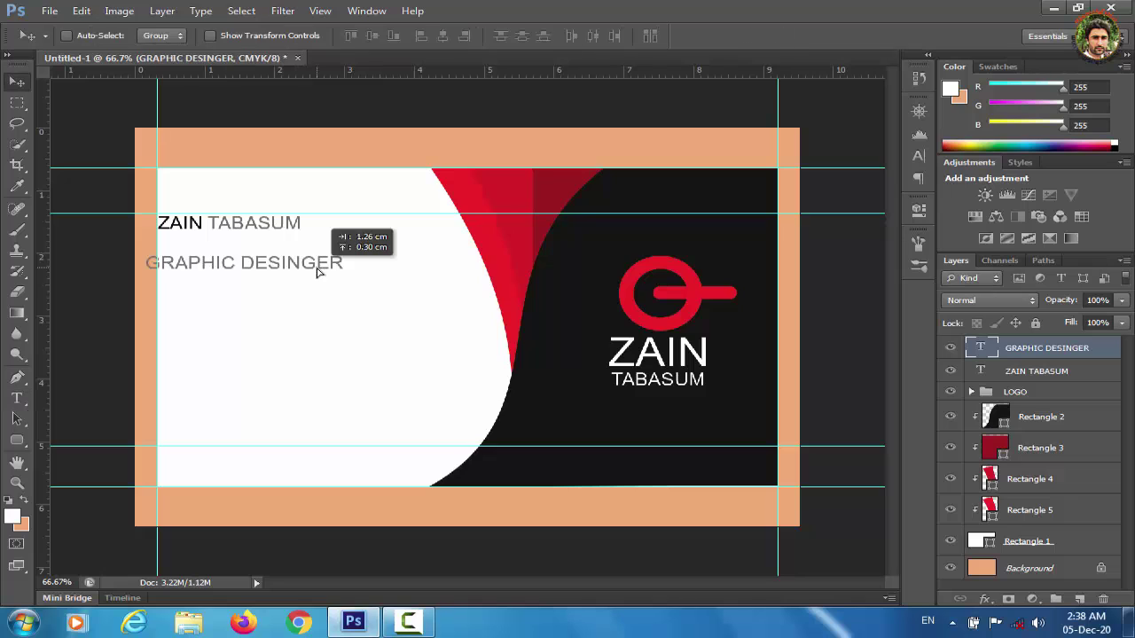
drag(319, 266, 321, 266)
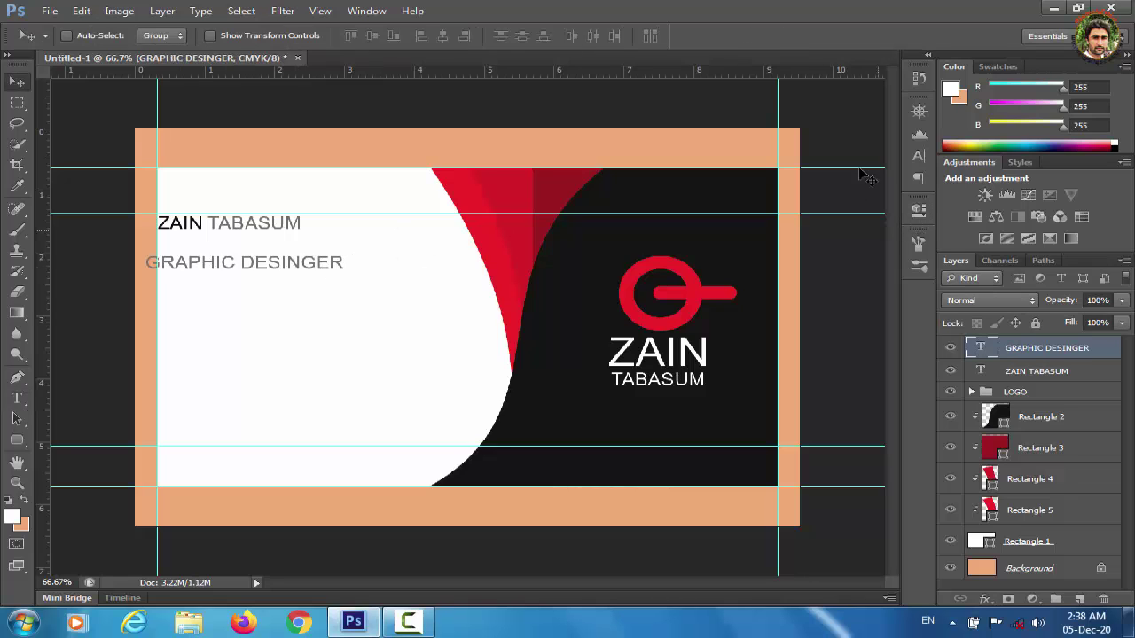
click(918, 156)
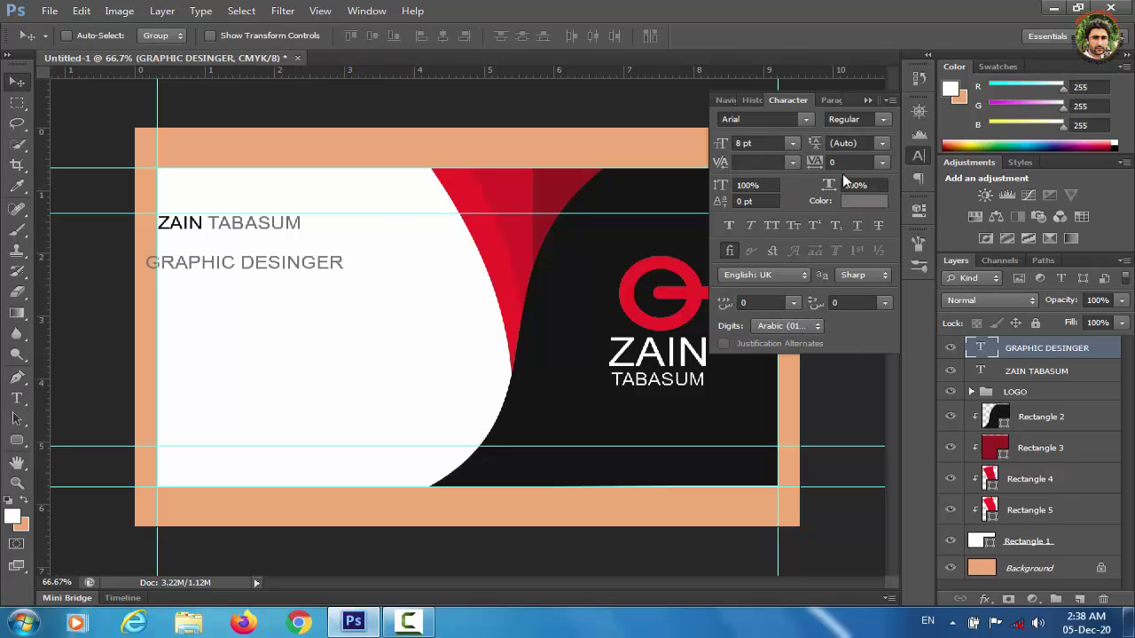
click(795, 145)
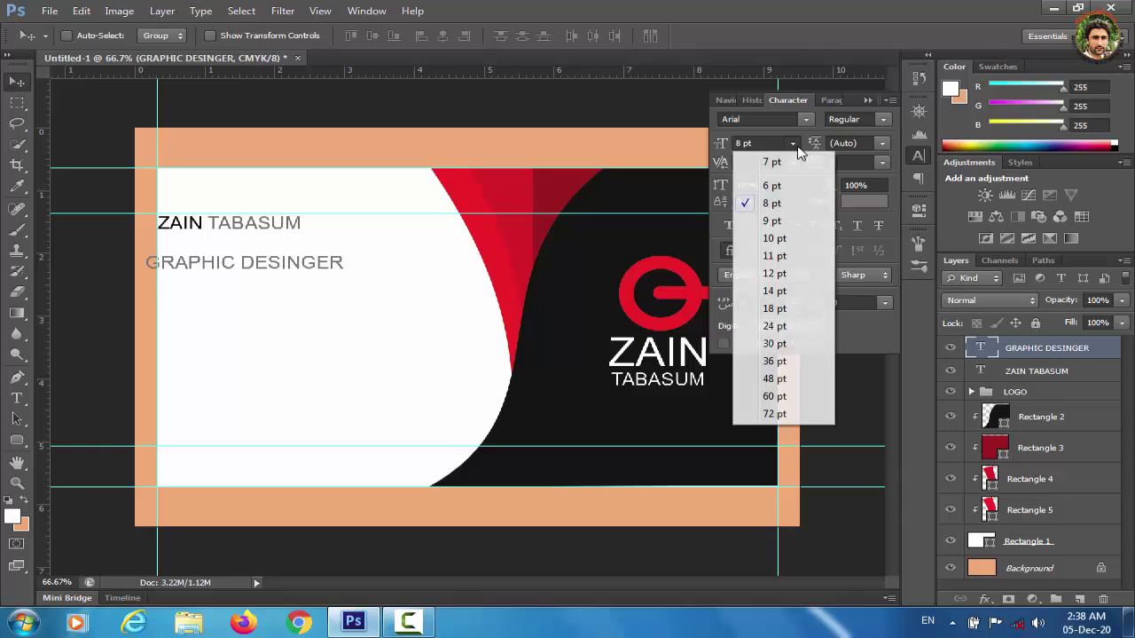
click(784, 190)
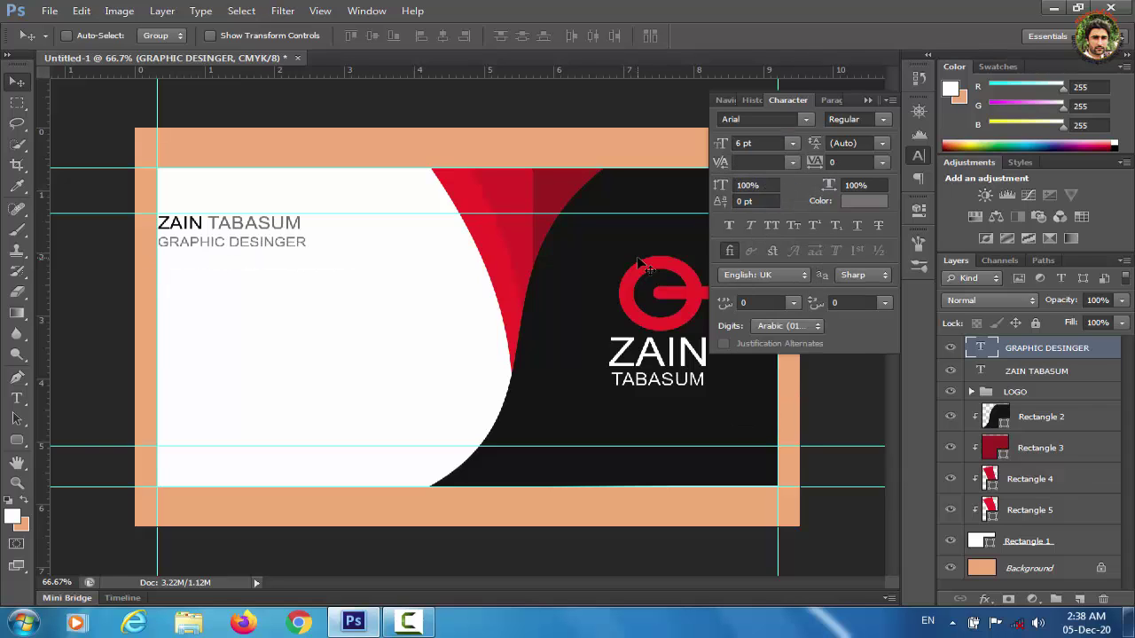
click(793, 142)
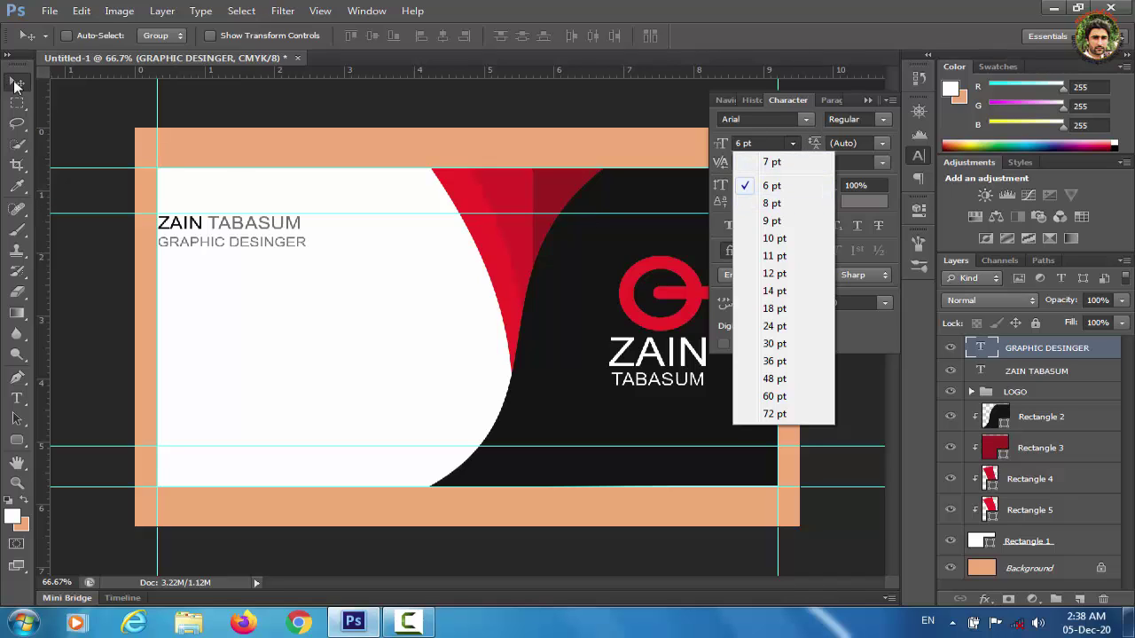
click(16, 84)
click(1029, 375)
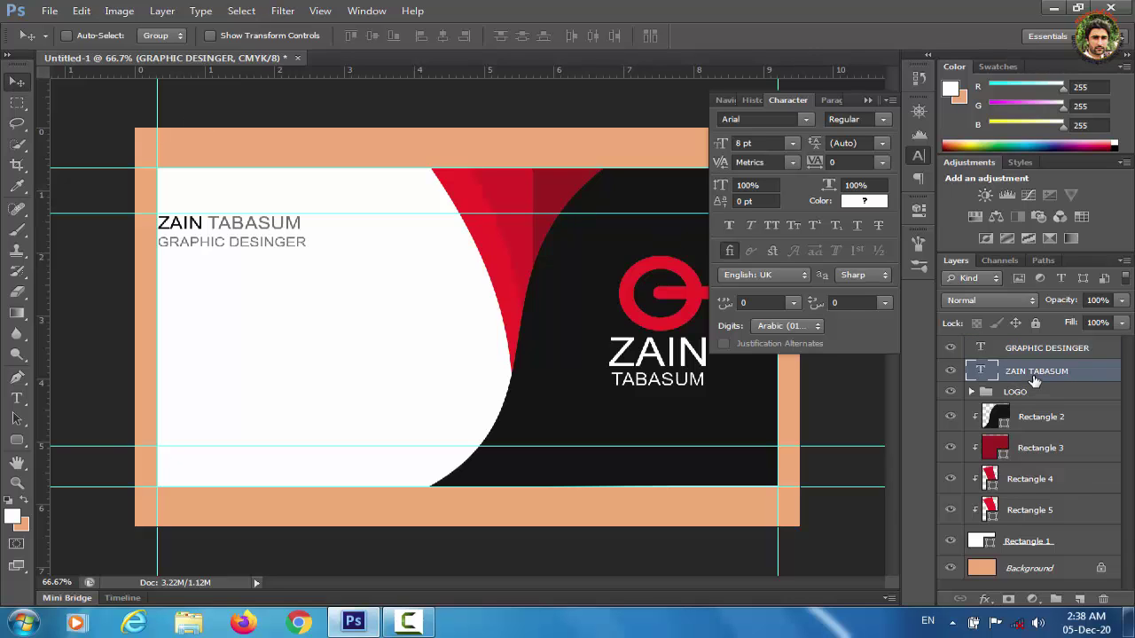
click(792, 141)
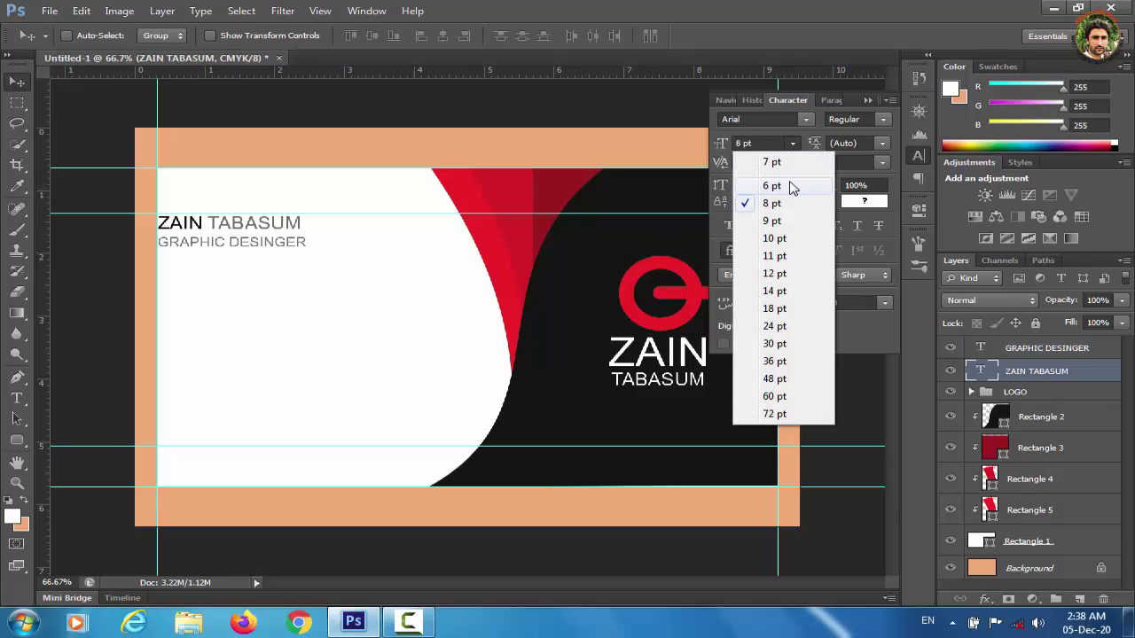
click(784, 240)
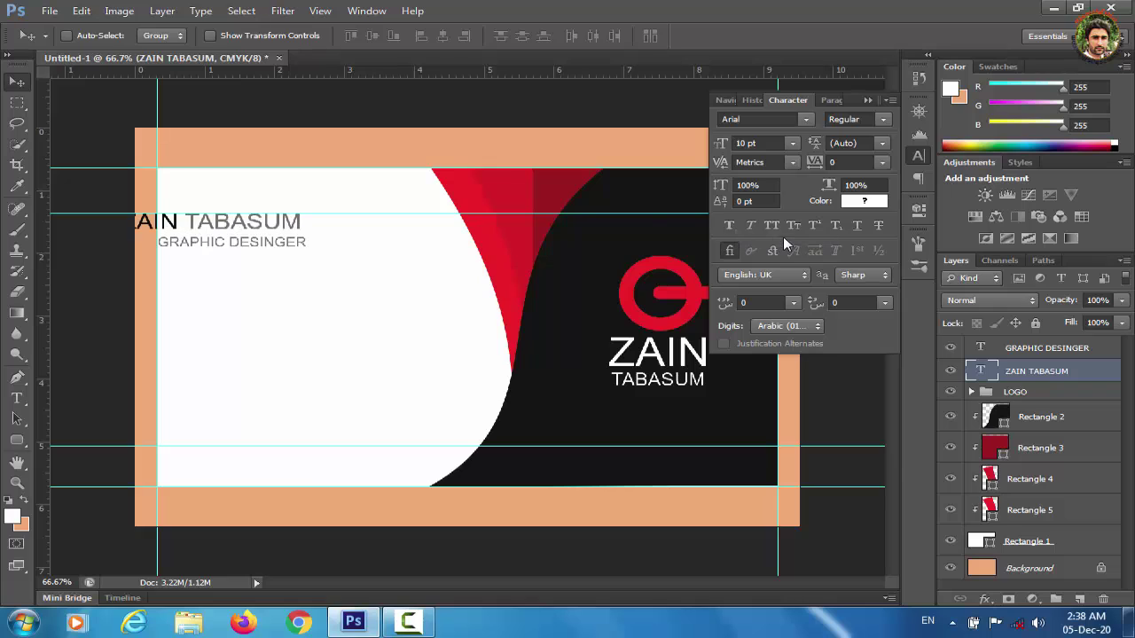
drag(245, 242, 282, 244)
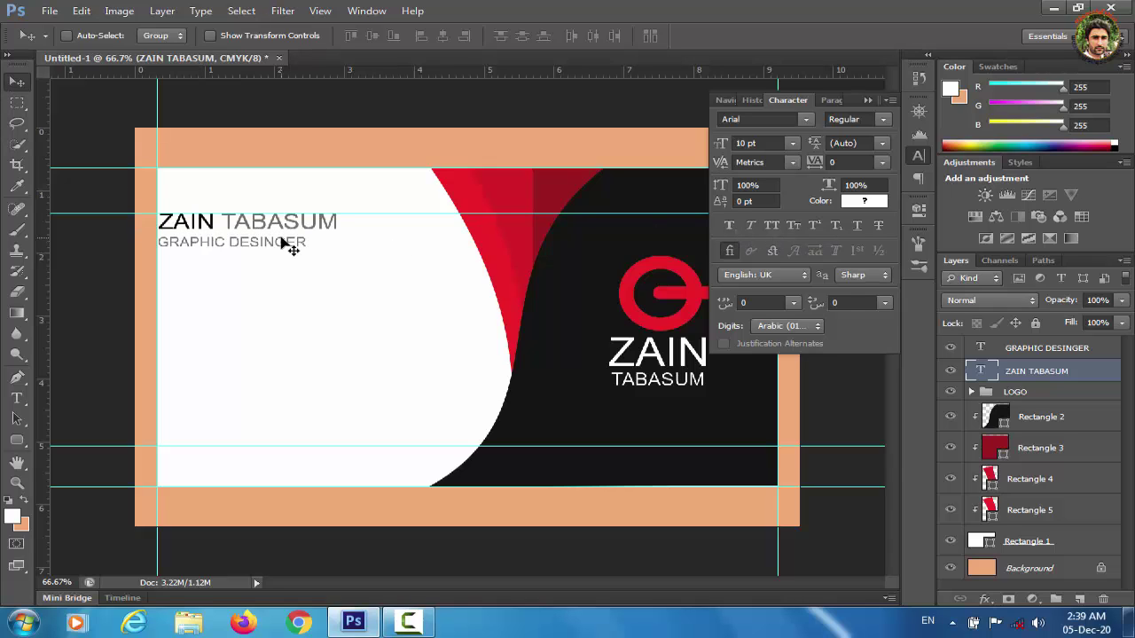
click(868, 101)
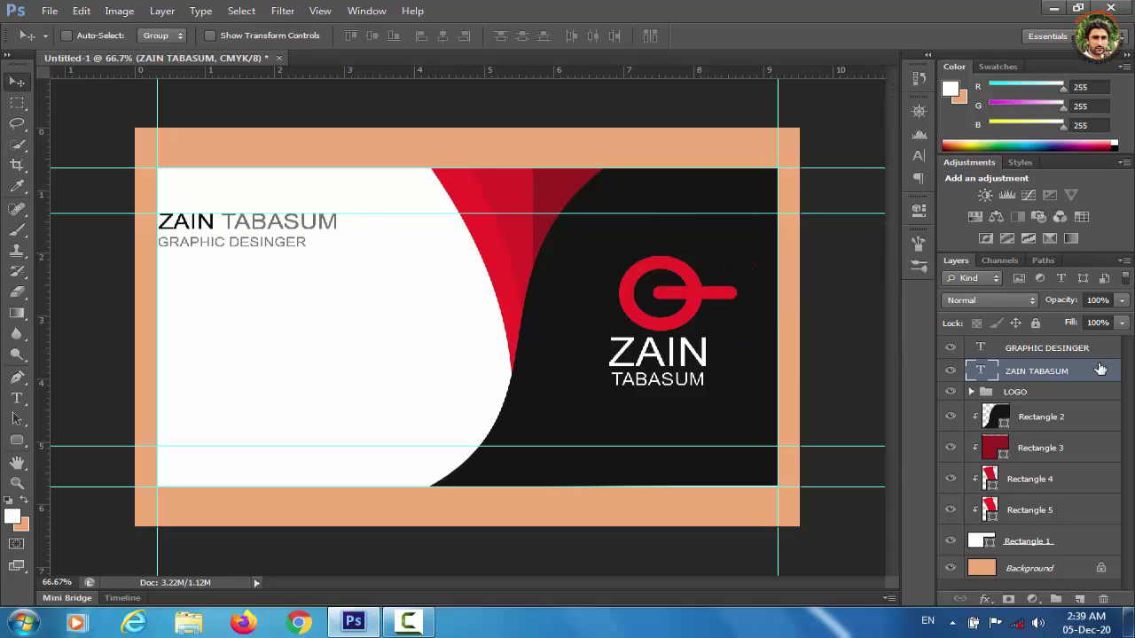
shift+click(1057, 351)
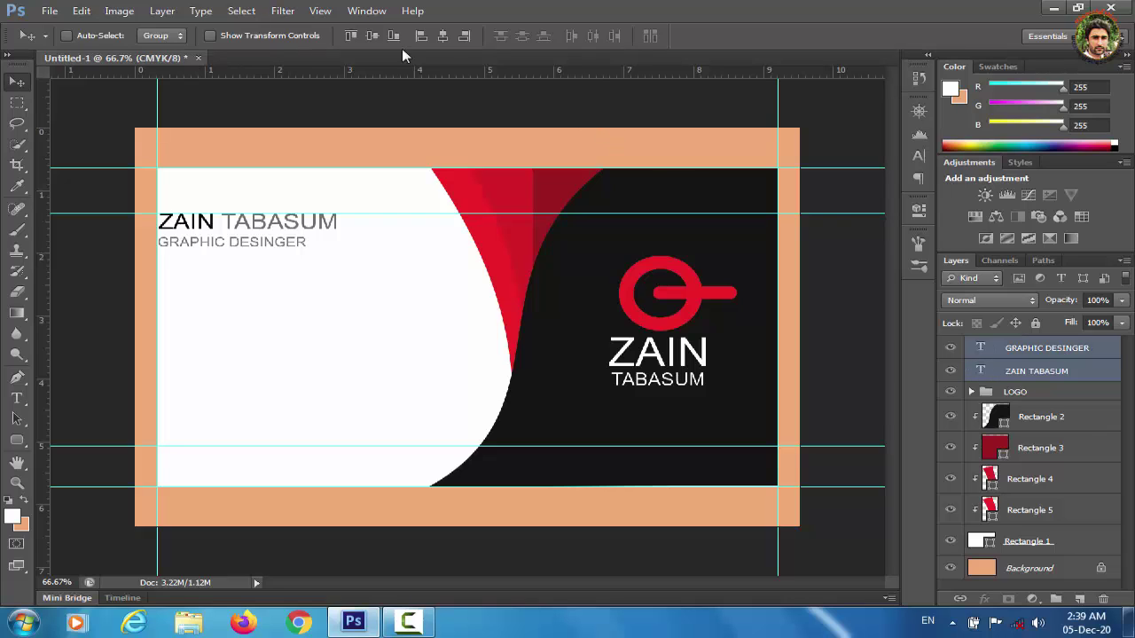
click(373, 35)
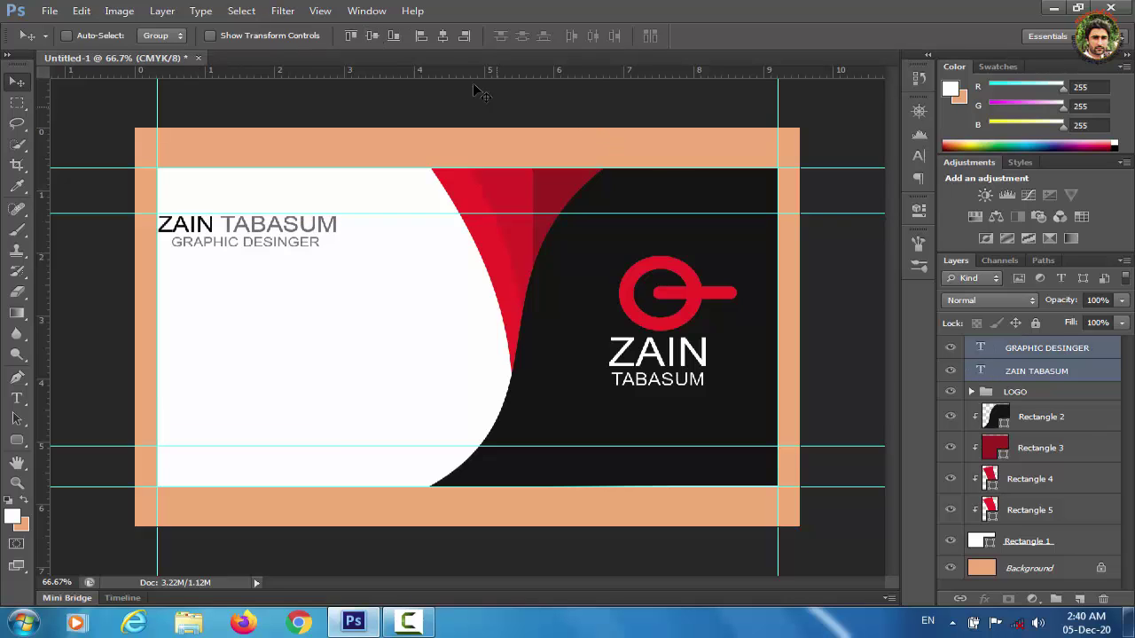
click(442, 37)
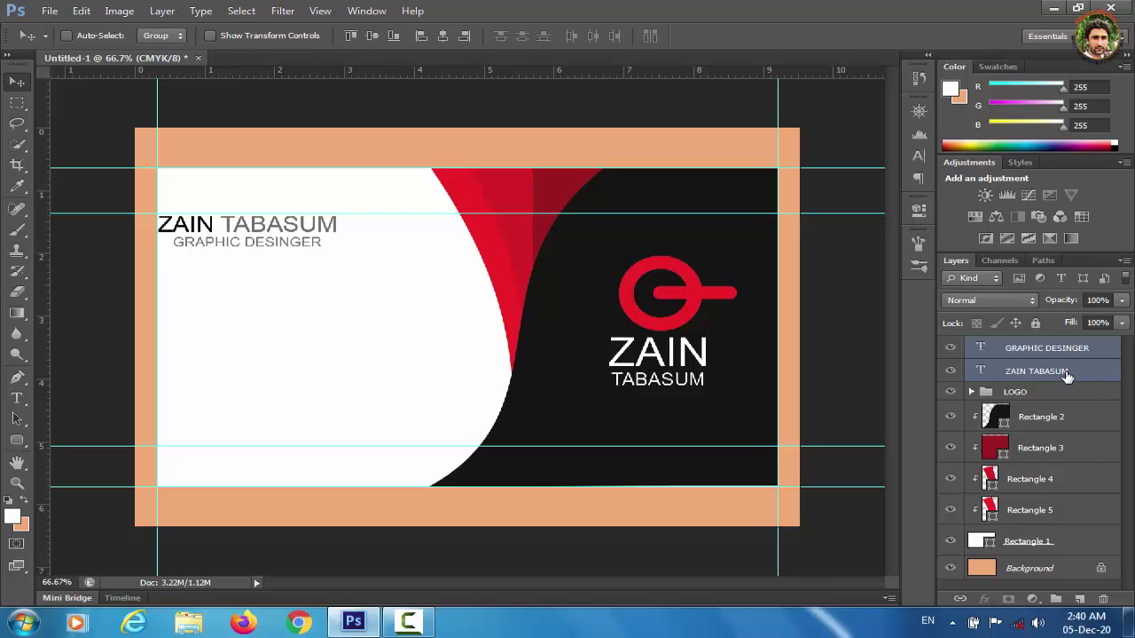
Group the two text layers and name the group NAME.
key(ctrl+g)
double_click(1022, 346)
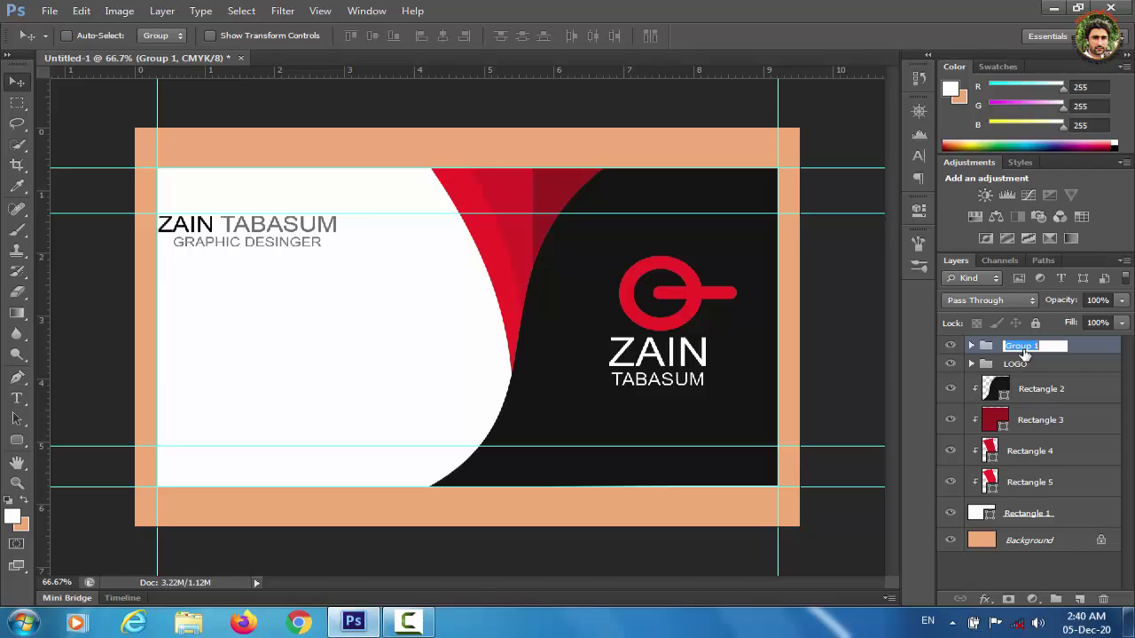
text(NAME)
click(1029, 571)
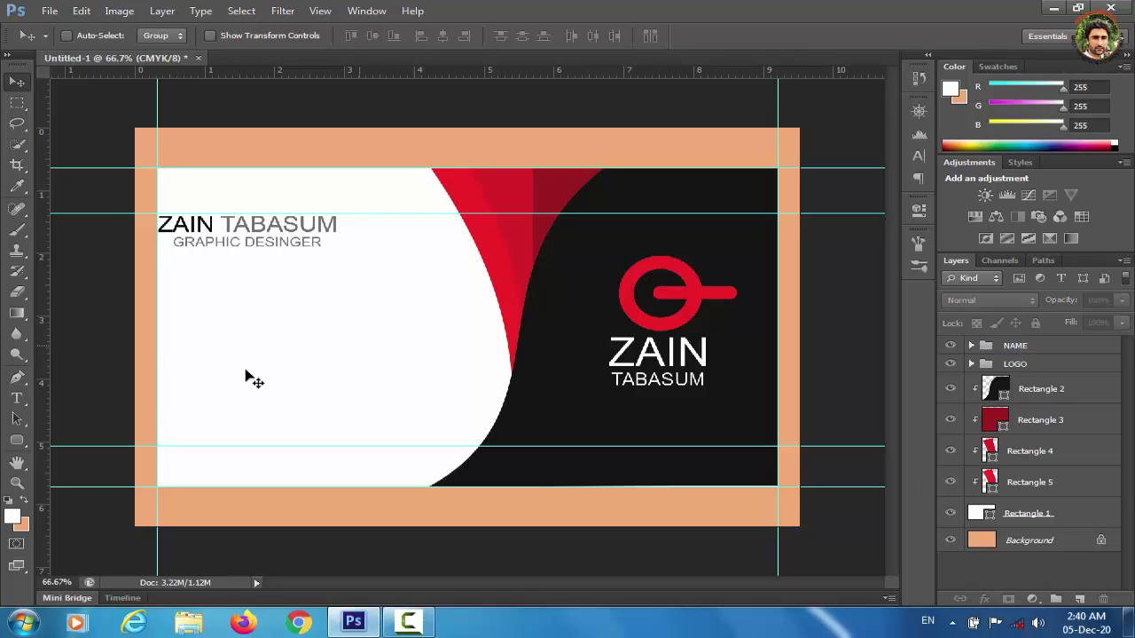
Draw a small square below the name filled with the logo's swoosh red.
drag(22, 443, 85, 443)
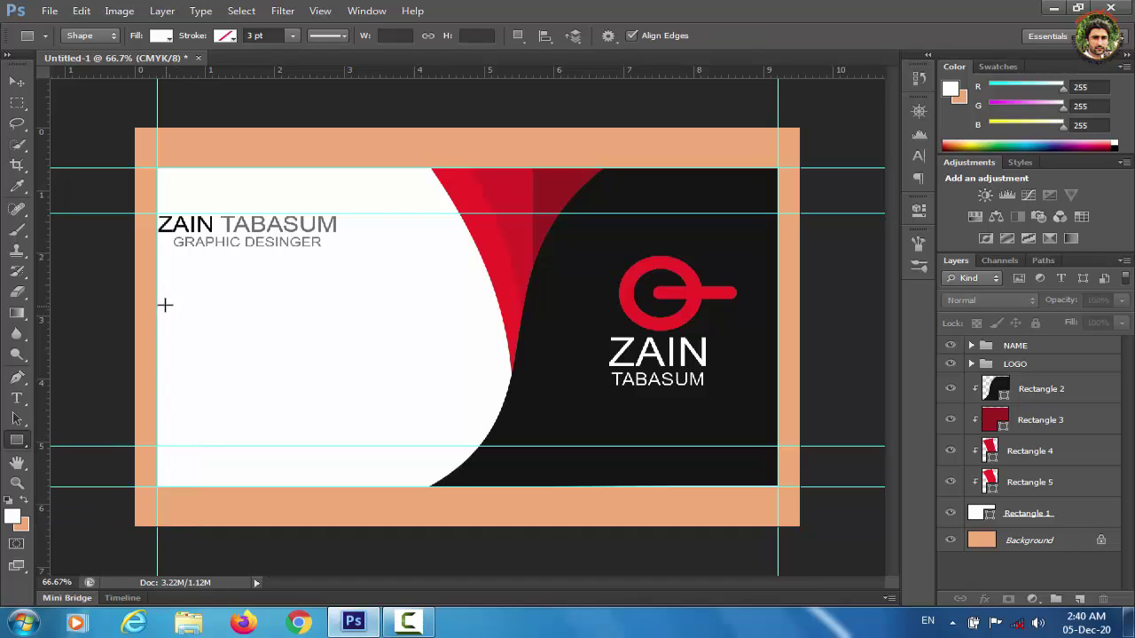
drag(165, 304, 193, 328)
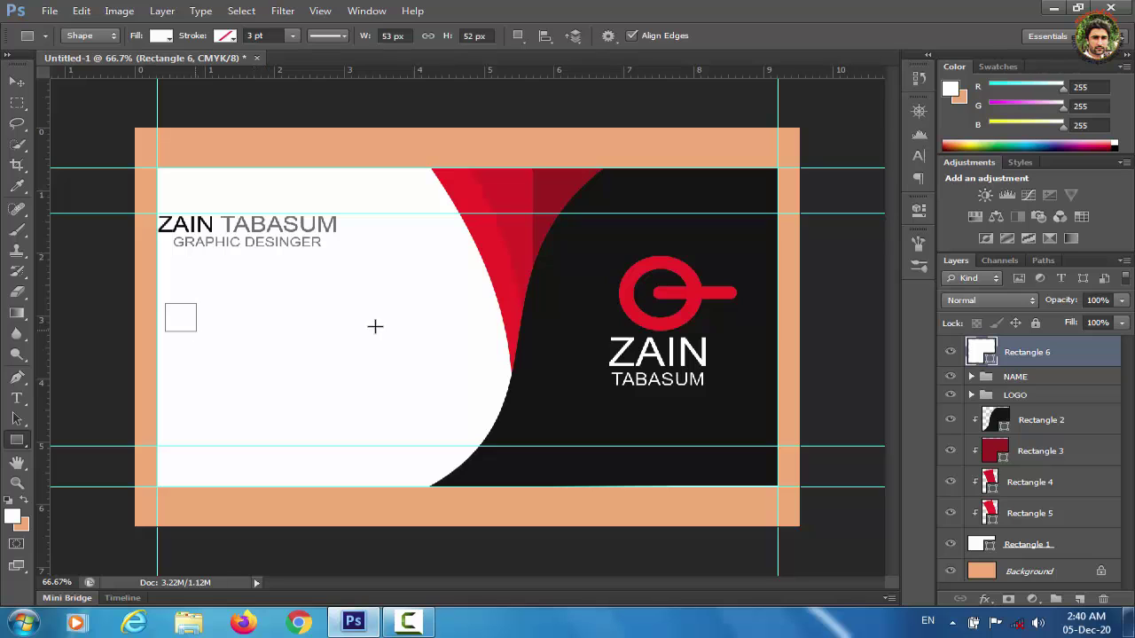
double_click(981, 350)
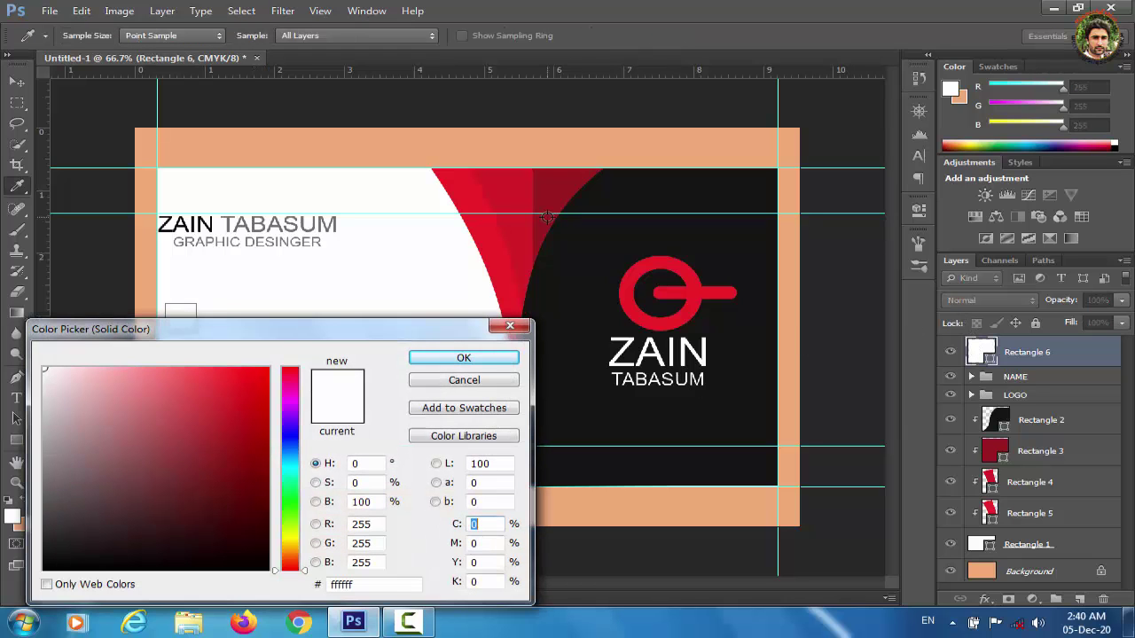
click(463, 190)
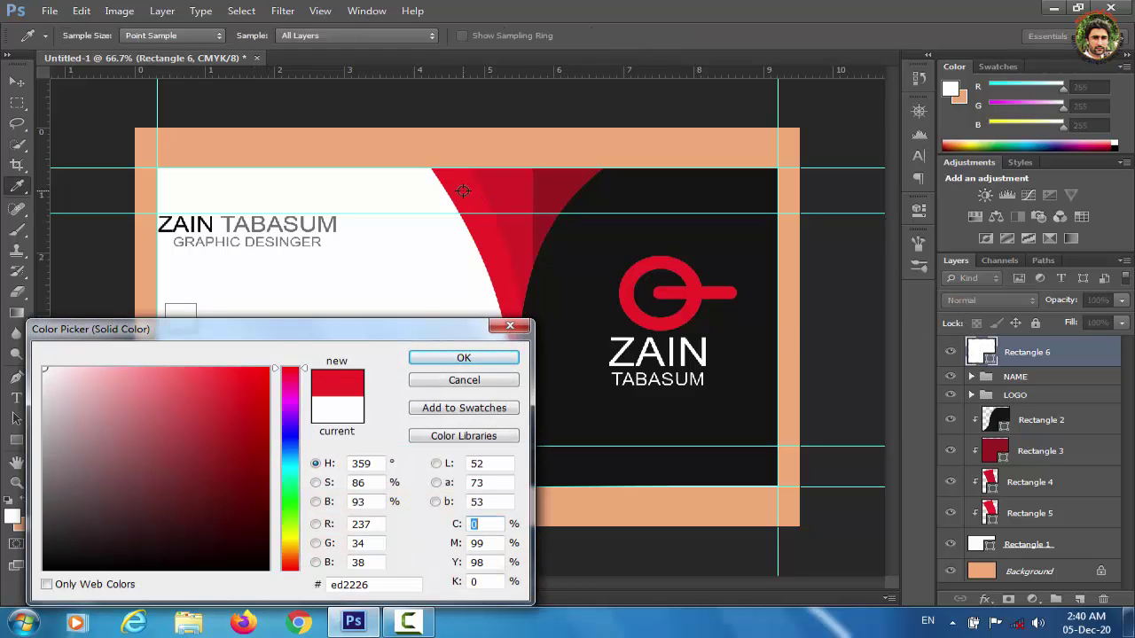
click(463, 358)
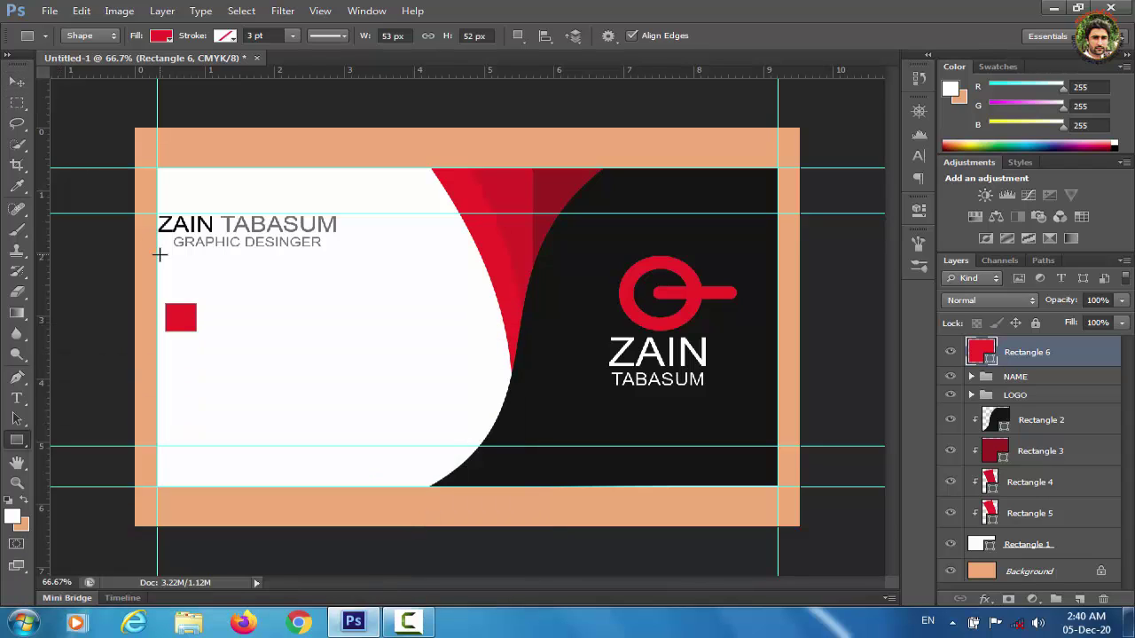
Duplicate the red square twice, stacking the copies evenly downward beneath it.
key(ctrl+j)
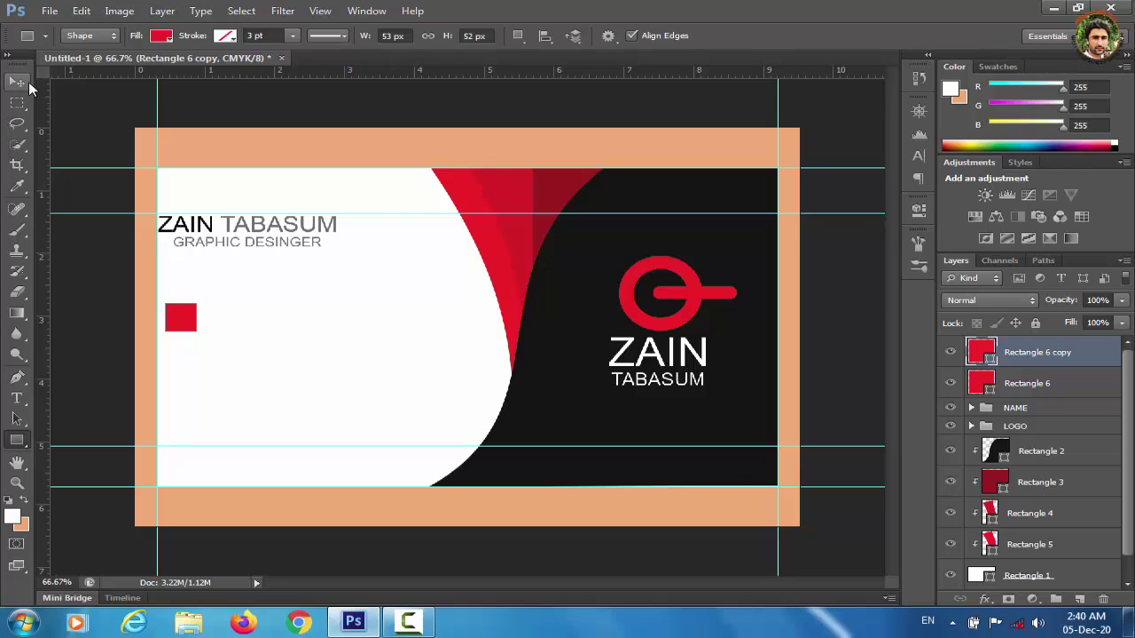
click(29, 86)
key(shift+Down)
key(shift+Down)
key(shift+Down)
key(shift+Down)
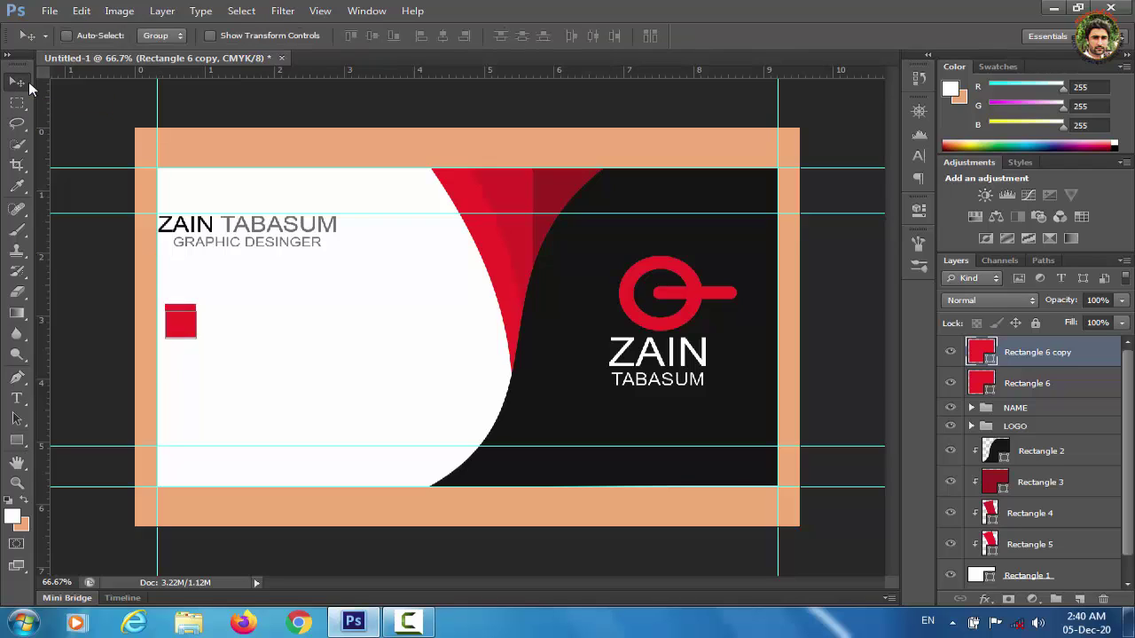
key(shift+Down)
key(shift+Down)
key(shift+Down)
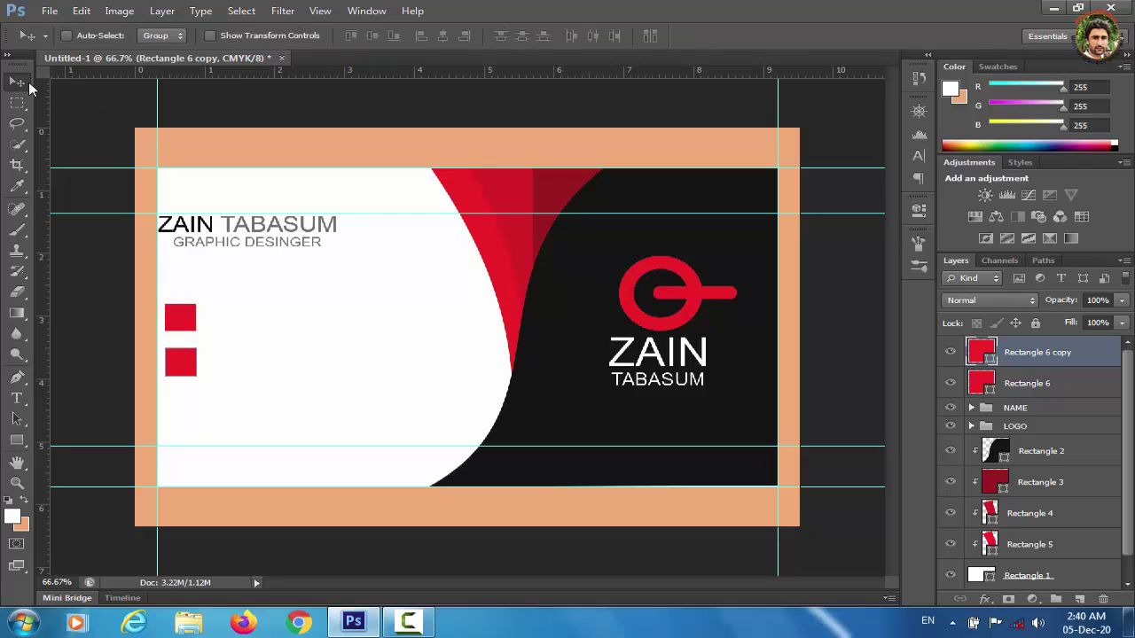
key(ctrl+j)
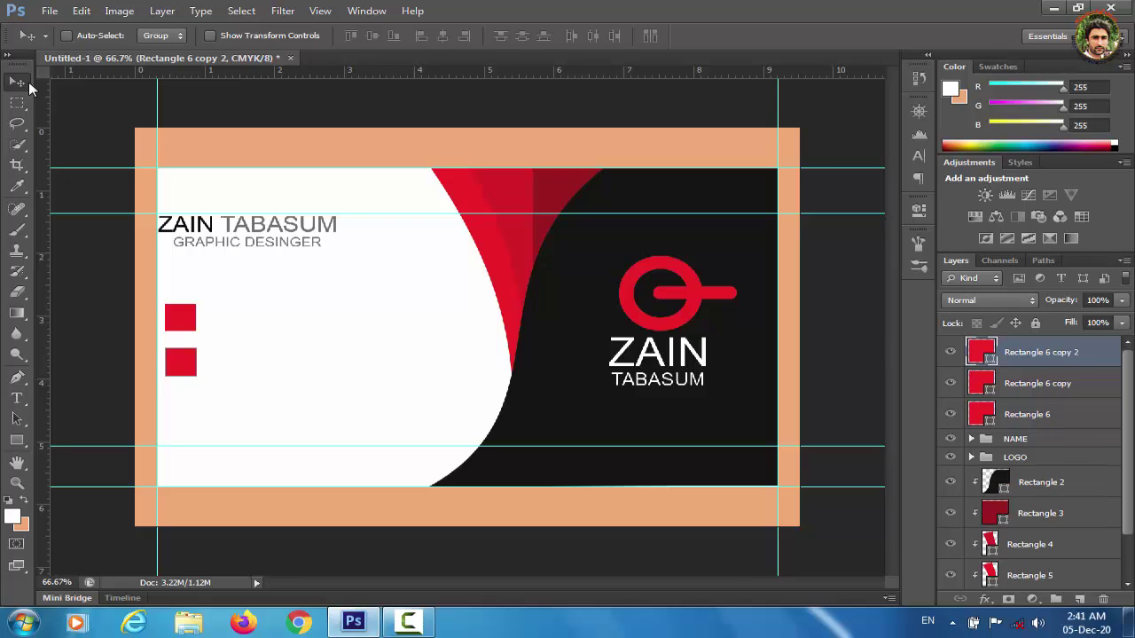
key(shift+Down)
key(shift+Down)
key(shift+Down)
key(shift+Down)
key(shift+Down)
key(shift+Down)
key(shift+Down)
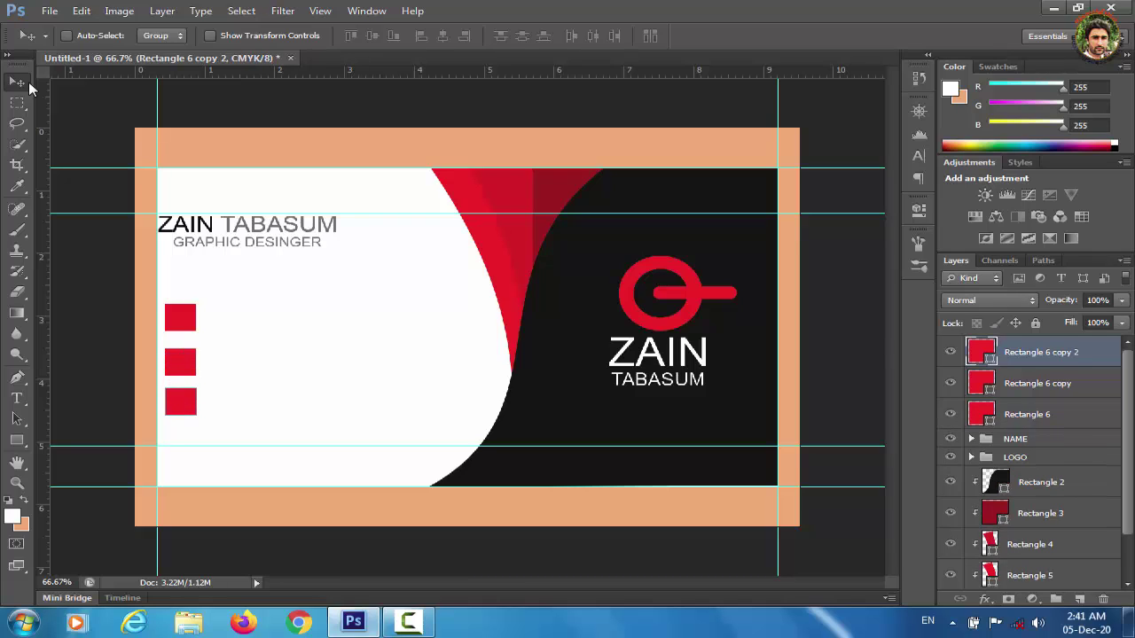
key(Down)
key(Down)
key(Down)
key(Down)
key(Down)
key(Down)
key(Down)
key(Down)
key(Down)
key(Down)
key(Down)
key(Down)
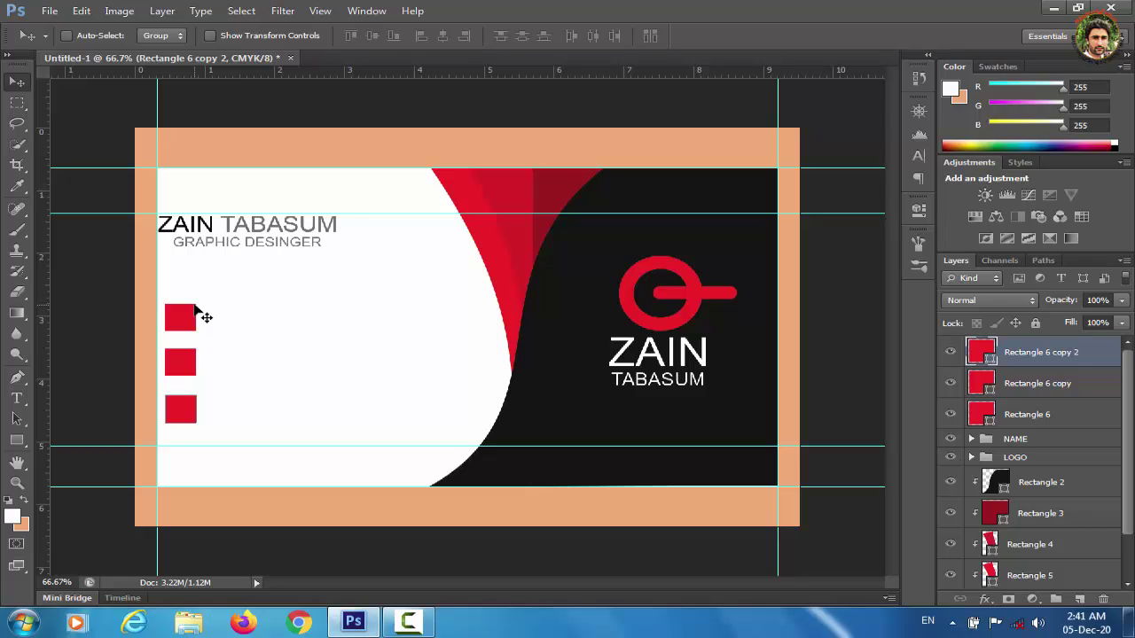
Open the smartphone image from the desktop and drag it into the business card.
key(ctrl+o)
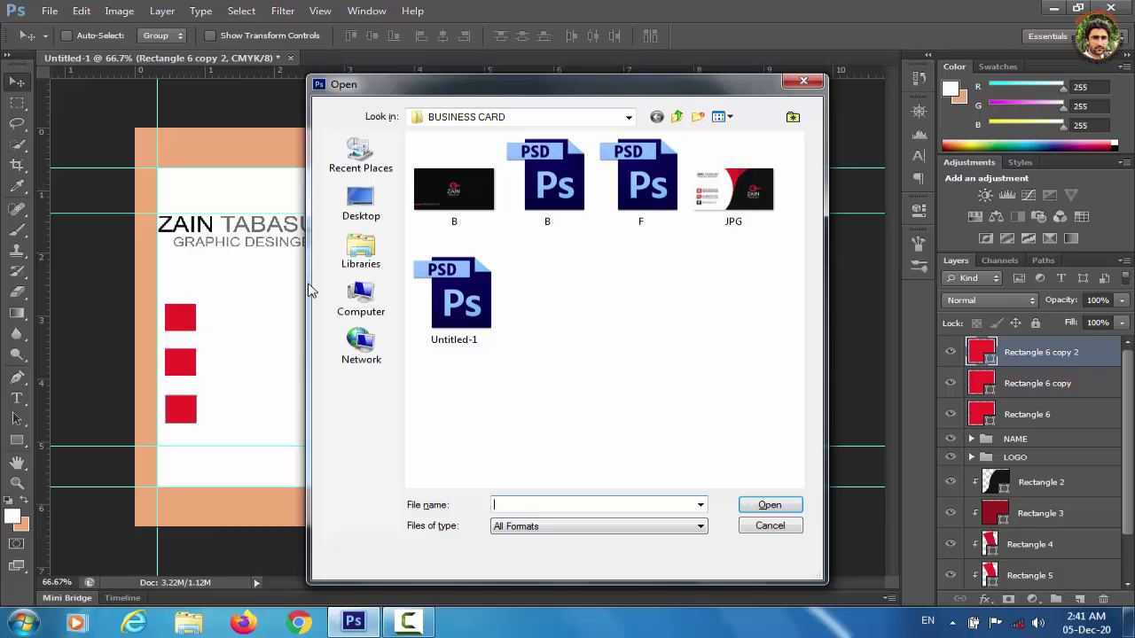
click(372, 262)
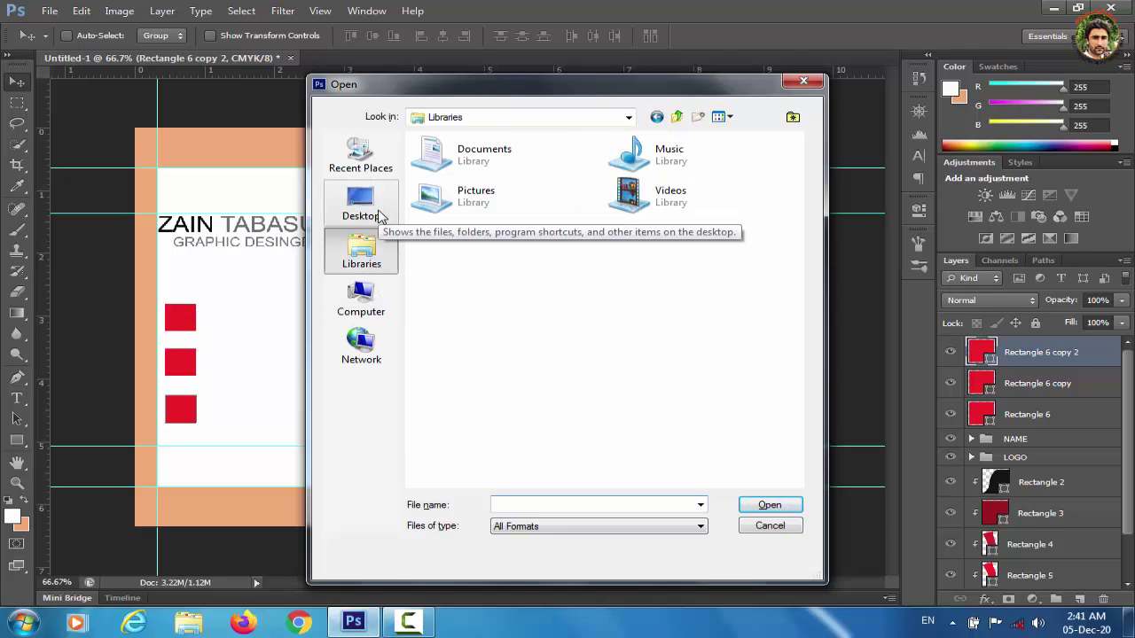
click(361, 204)
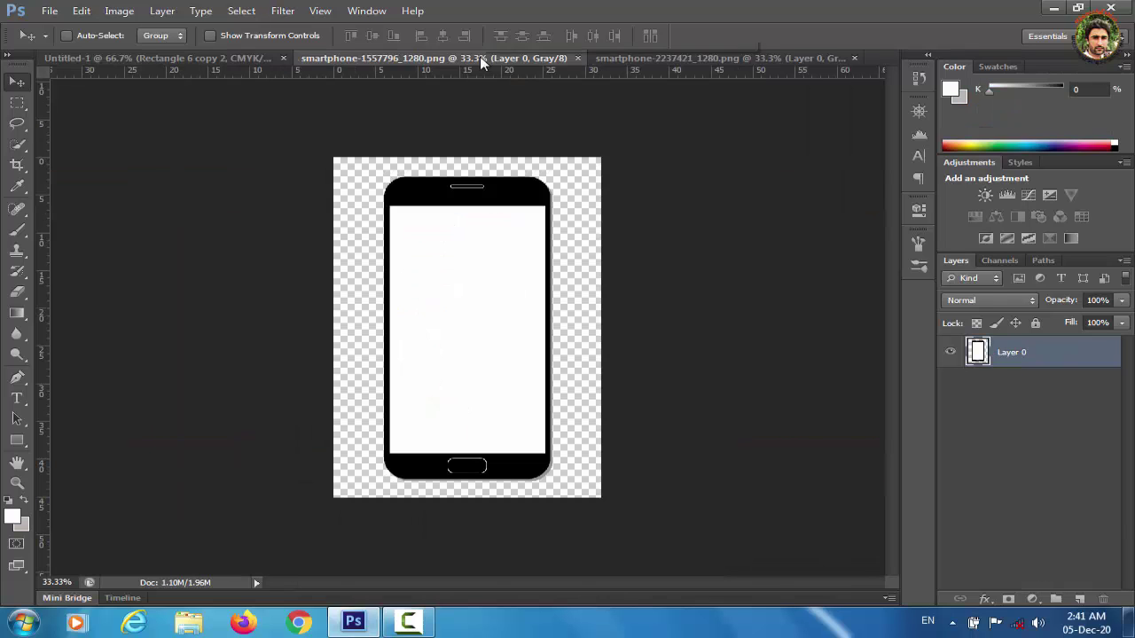
click(854, 58)
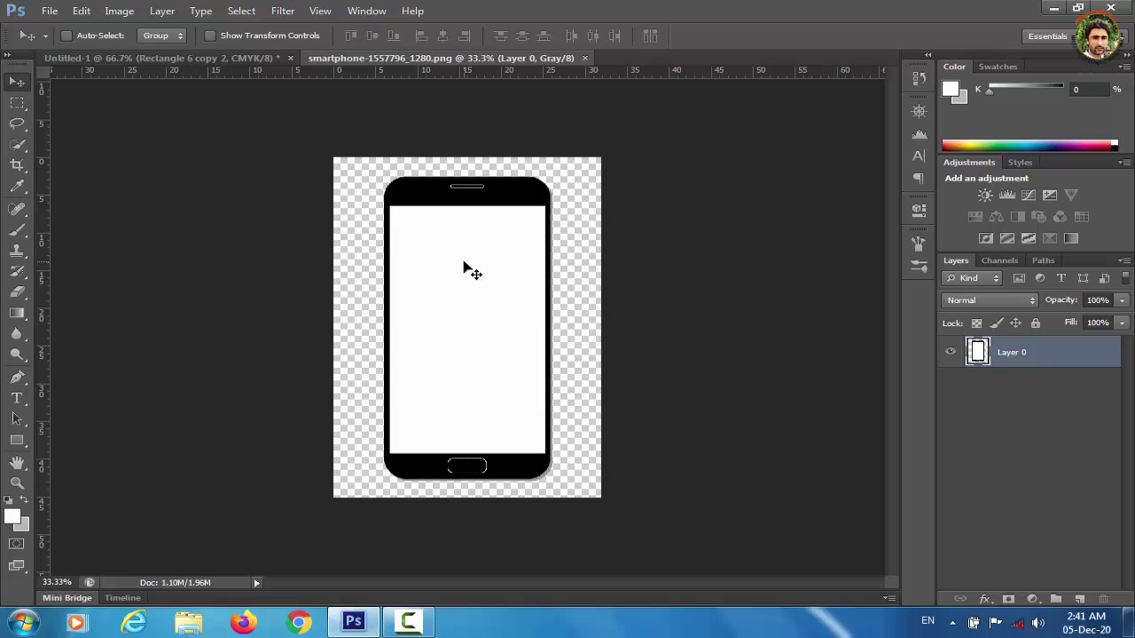
drag(463, 268, 342, 310)
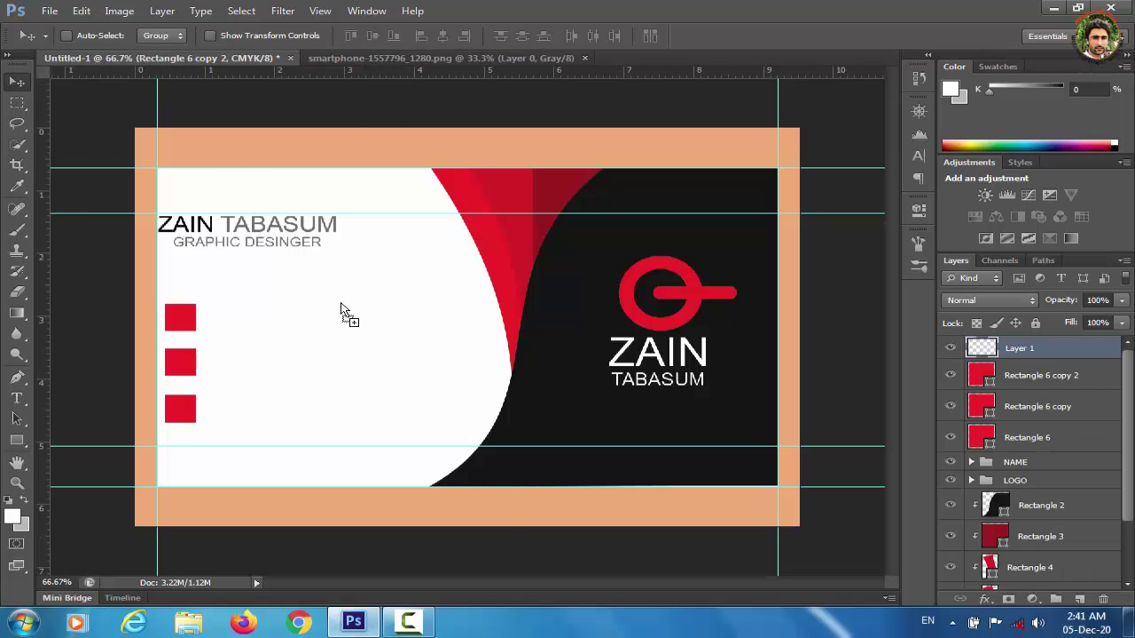
Scale the phone down to a tiny icon and place it on the top red square.
key(ctrl+t)
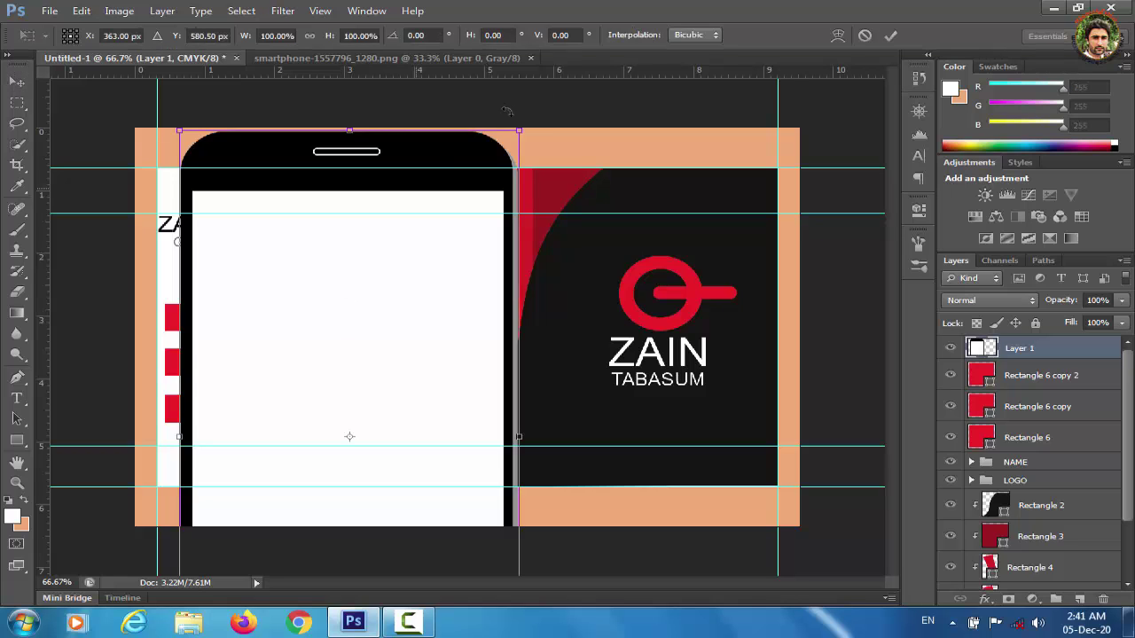
drag(524, 130, 228, 452)
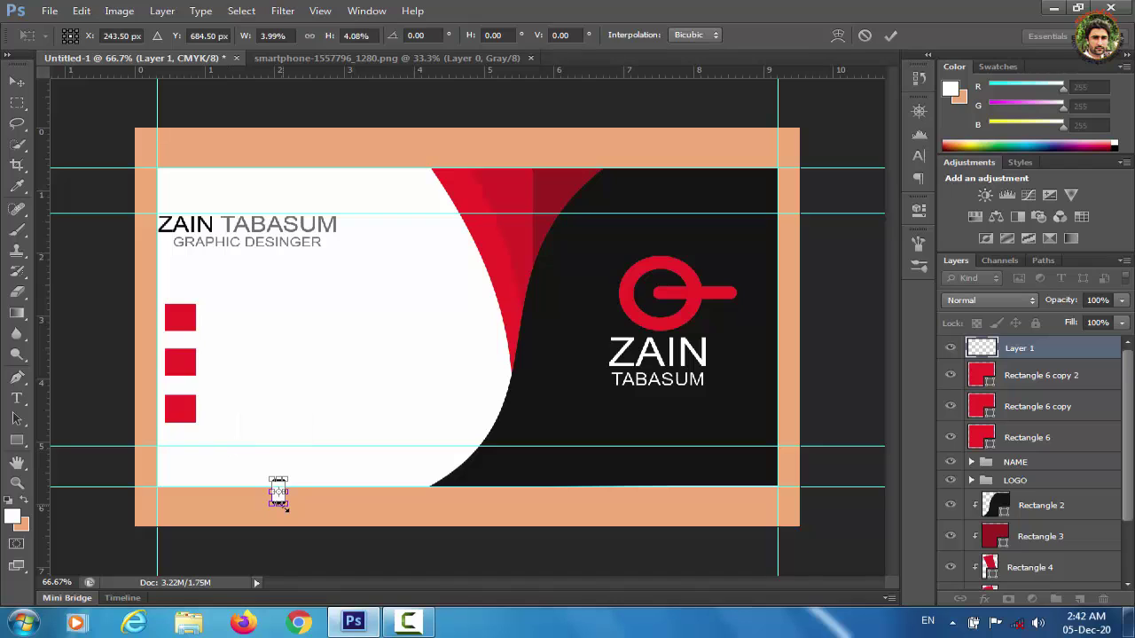
drag(278, 493, 180, 326)
key(v)
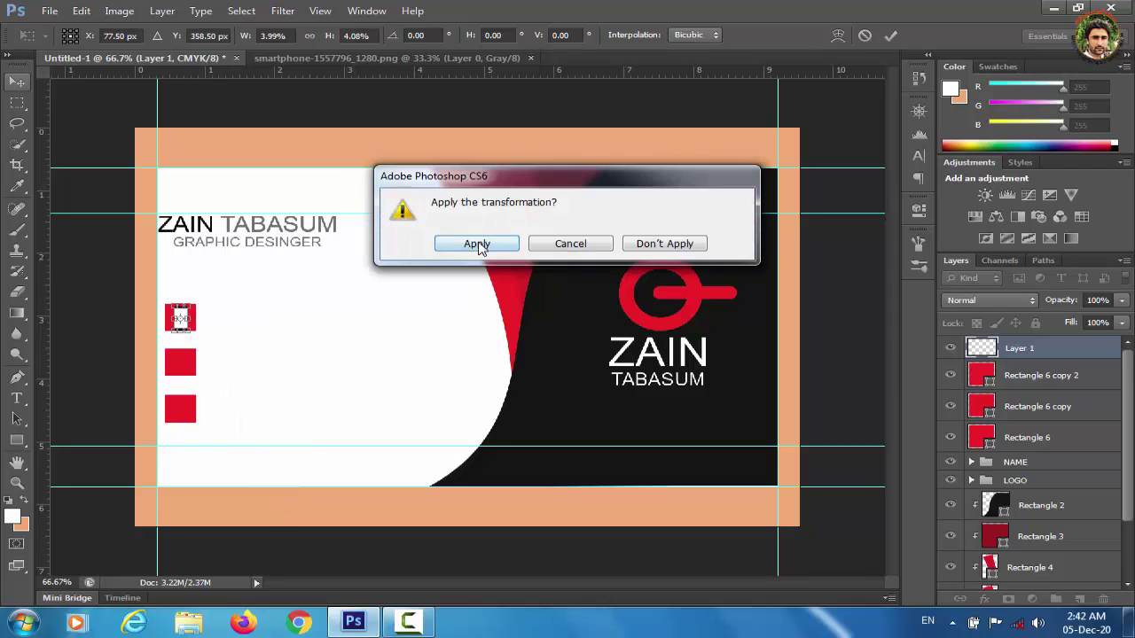
click(479, 249)
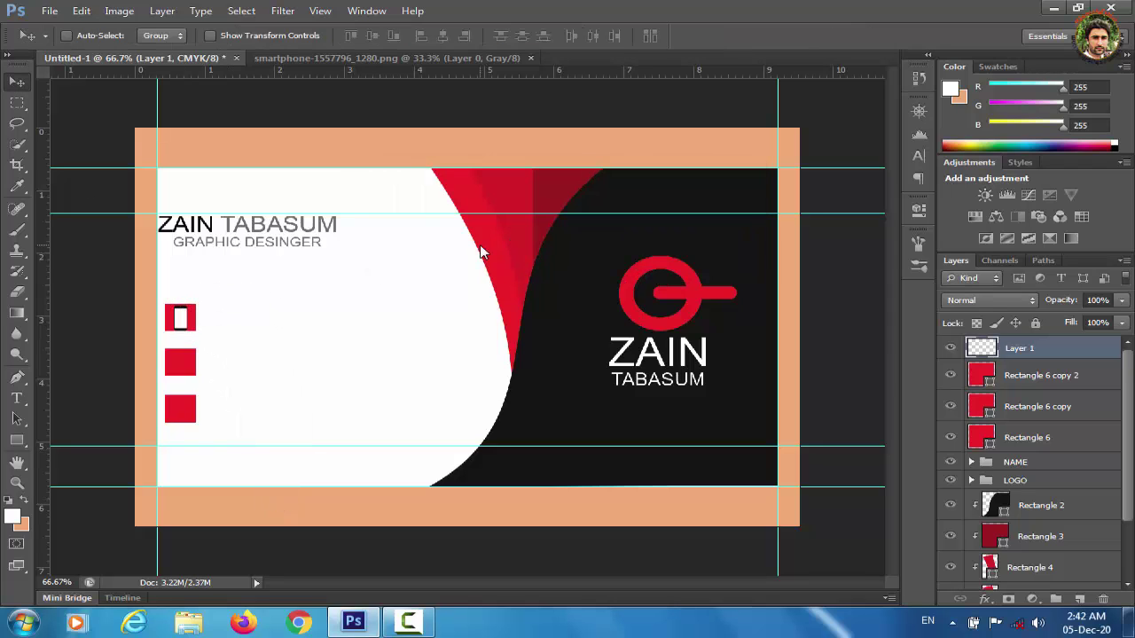
Type a phone number in the name's grey beside the top red square.
click(16, 398)
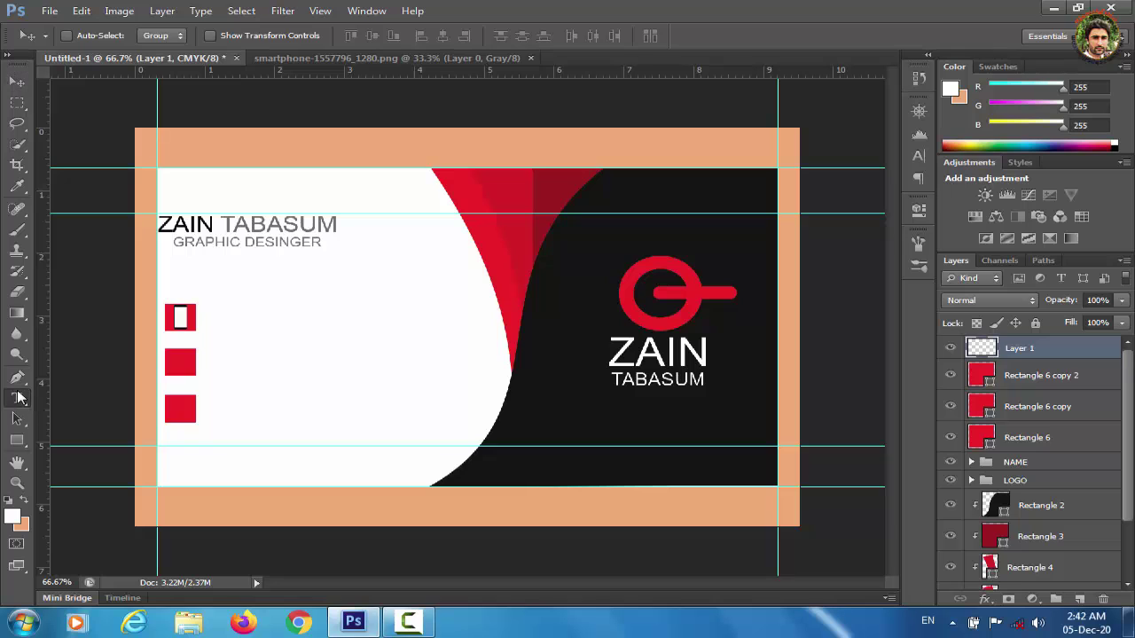
click(253, 319)
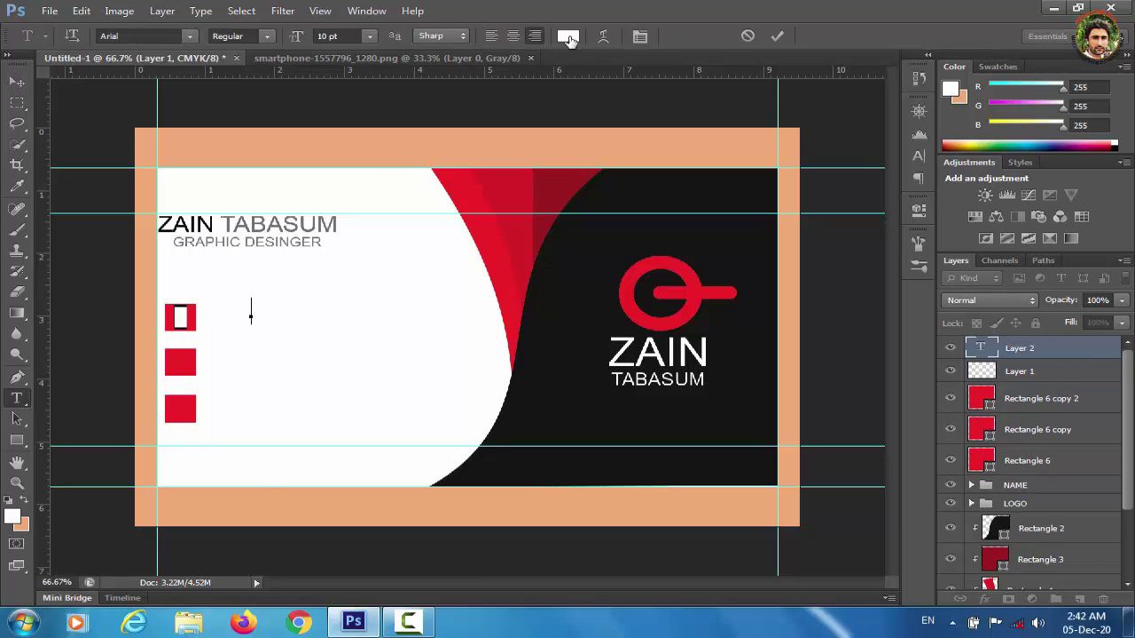
click(568, 36)
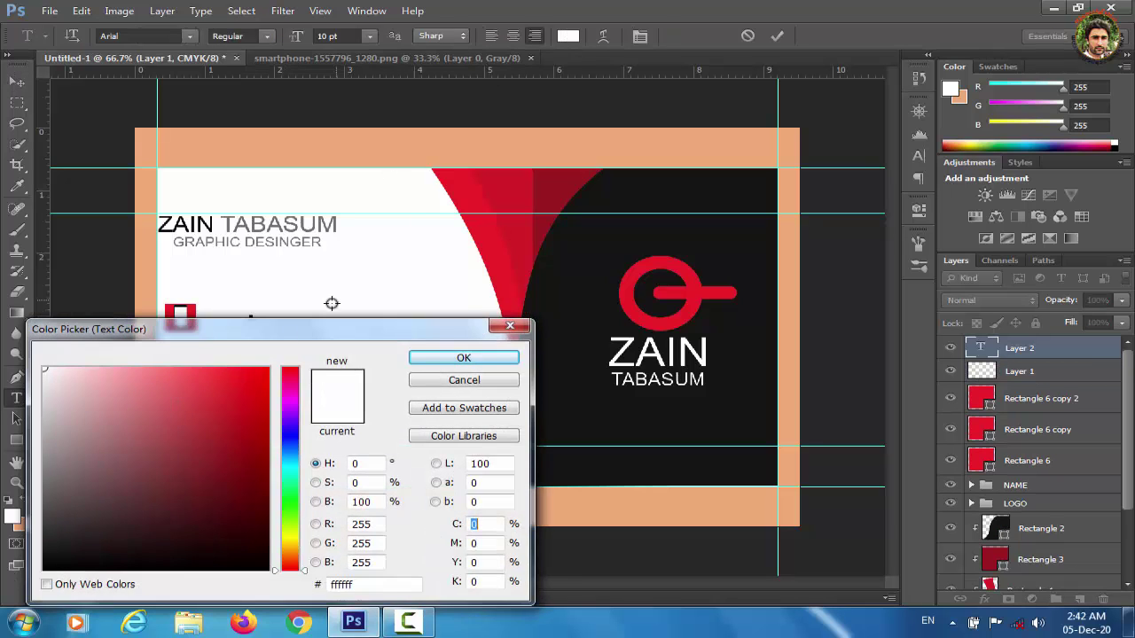
click(321, 219)
click(494, 360)
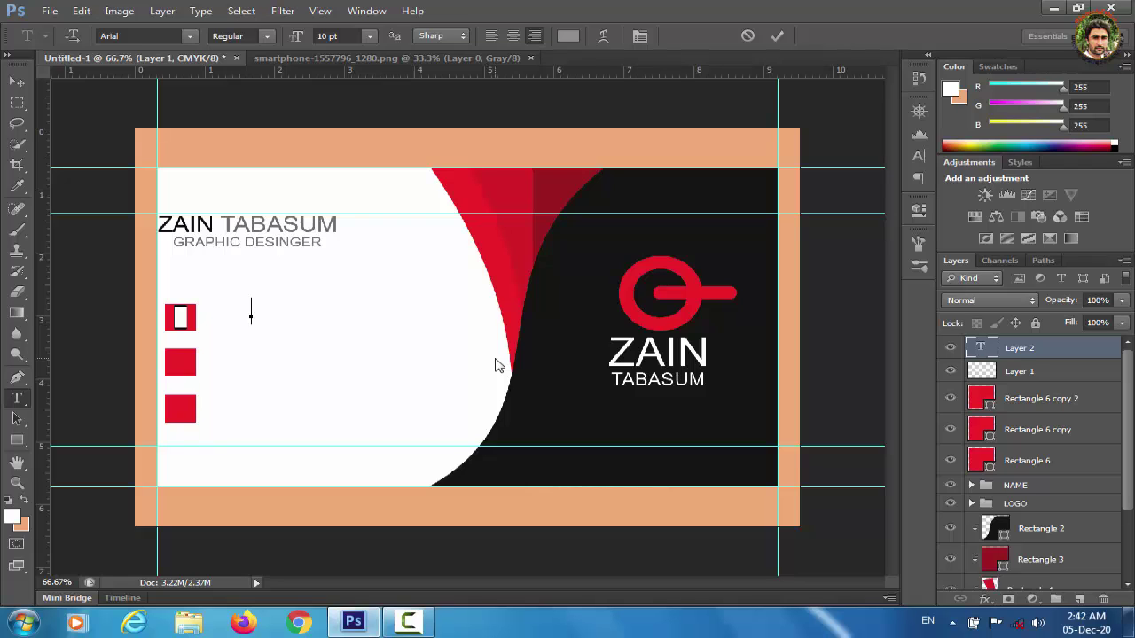
text(+92 123456789)
click(18, 87)
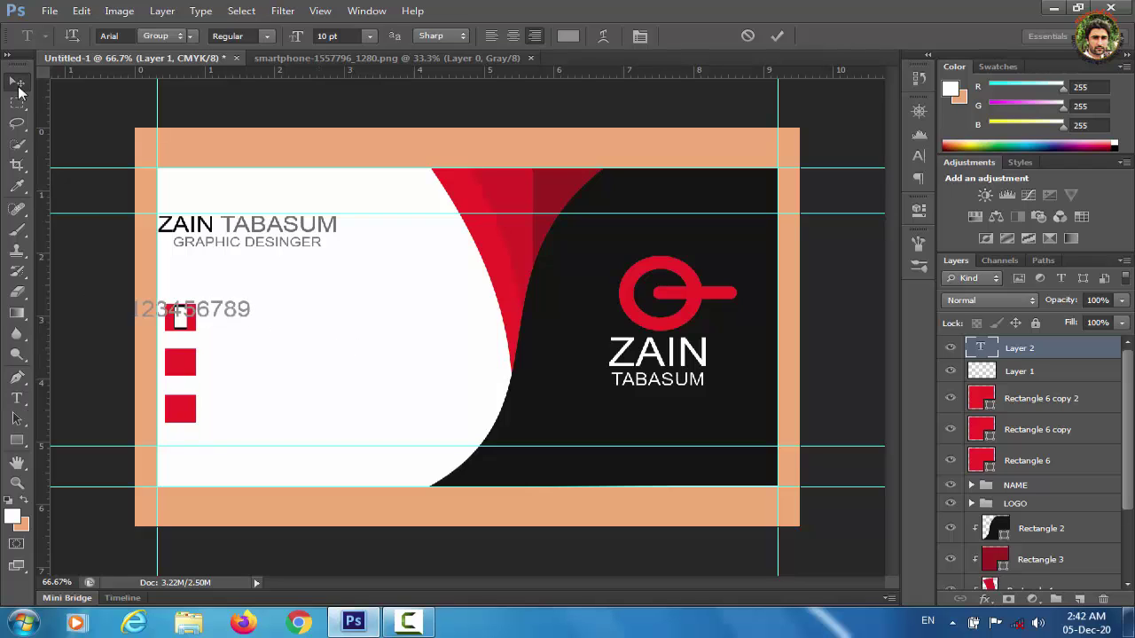
drag(223, 315, 334, 314)
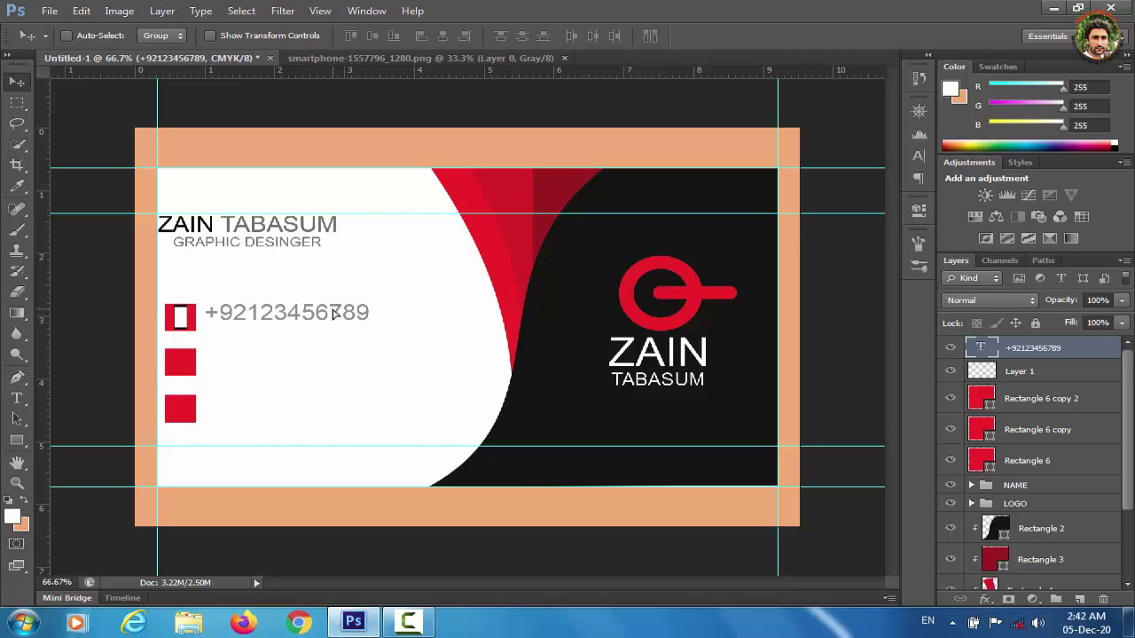
Duplicate the phone number just below the original and set both lines to 8 pt.
alt+click(681, 315)
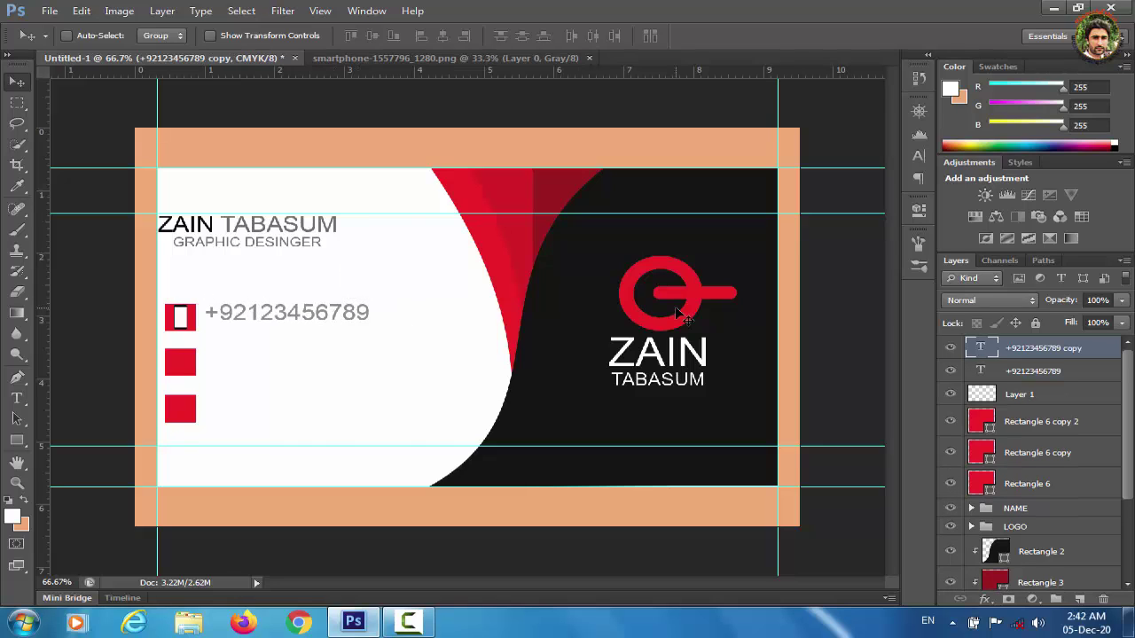
key(Down)
key(Down)
key(Down)
key(Down)
key(Down)
key(Down)
key(Down)
key(Down)
key(Down)
key(Down)
key(Down)
key(Down)
key(Down)
key(Down)
key(Down)
key(Down)
key(Down)
key(Down)
key(Down)
key(Down)
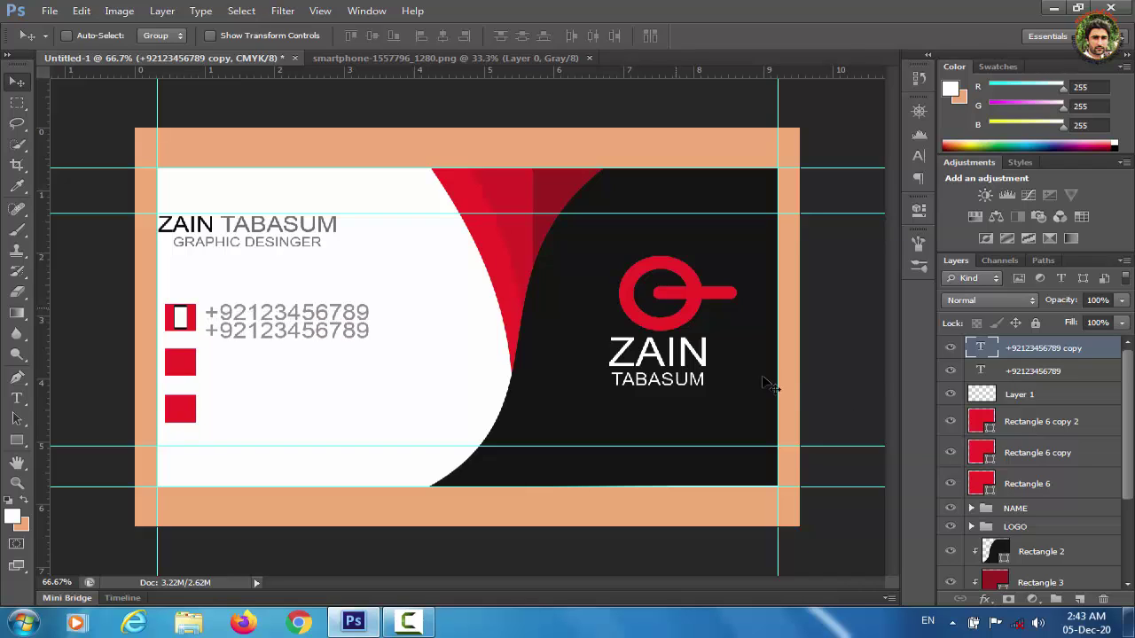
shift+click(1062, 373)
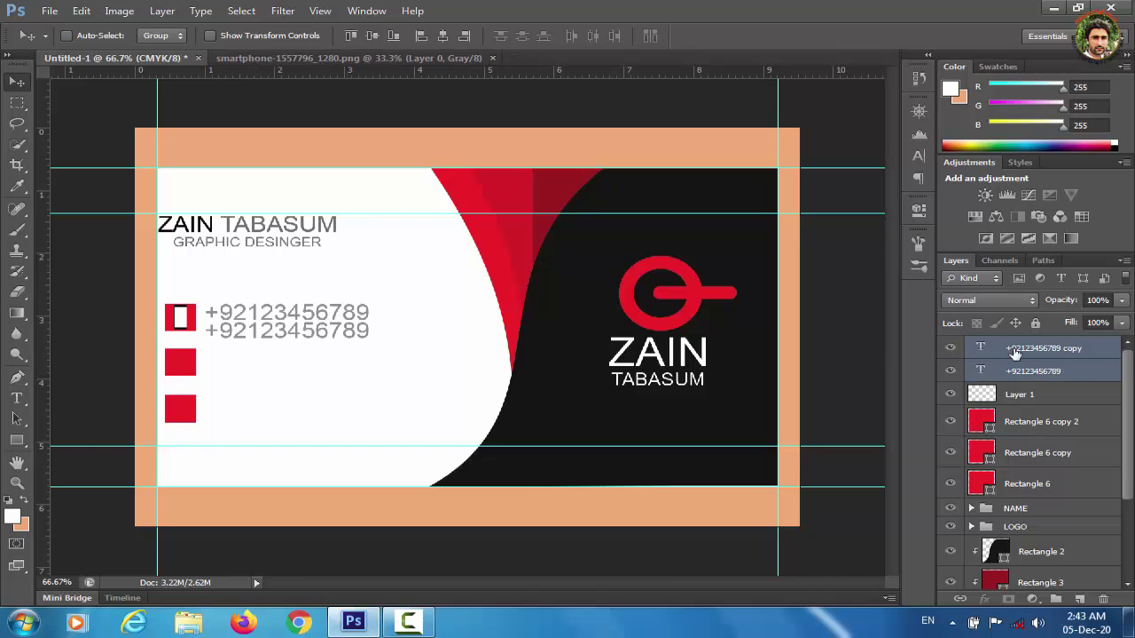
click(918, 157)
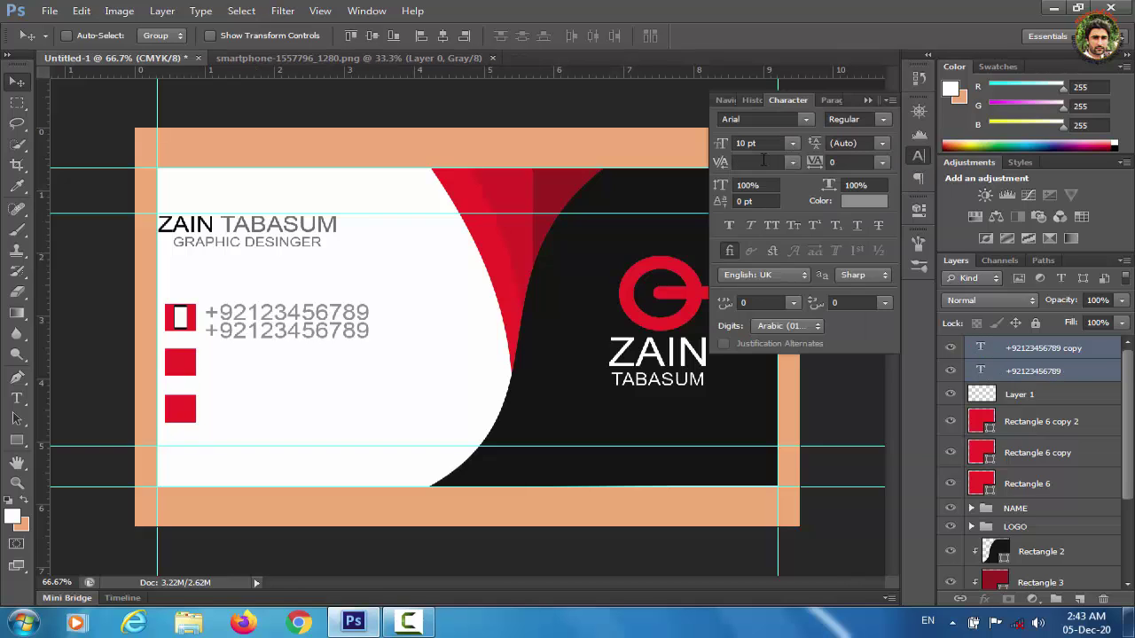
click(794, 145)
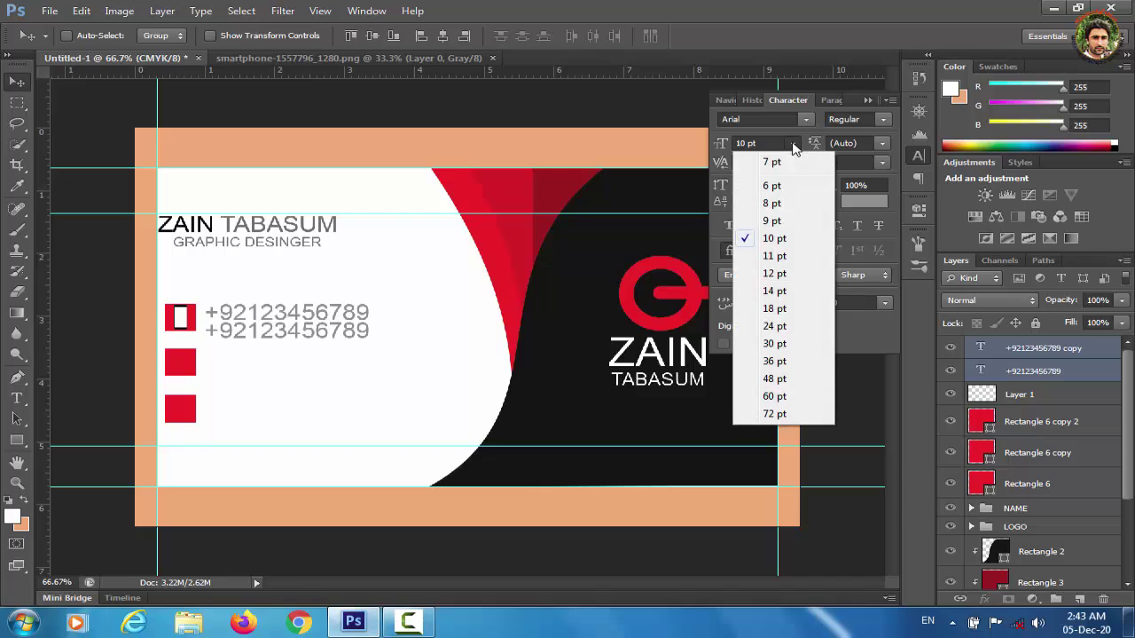
click(774, 204)
click(866, 100)
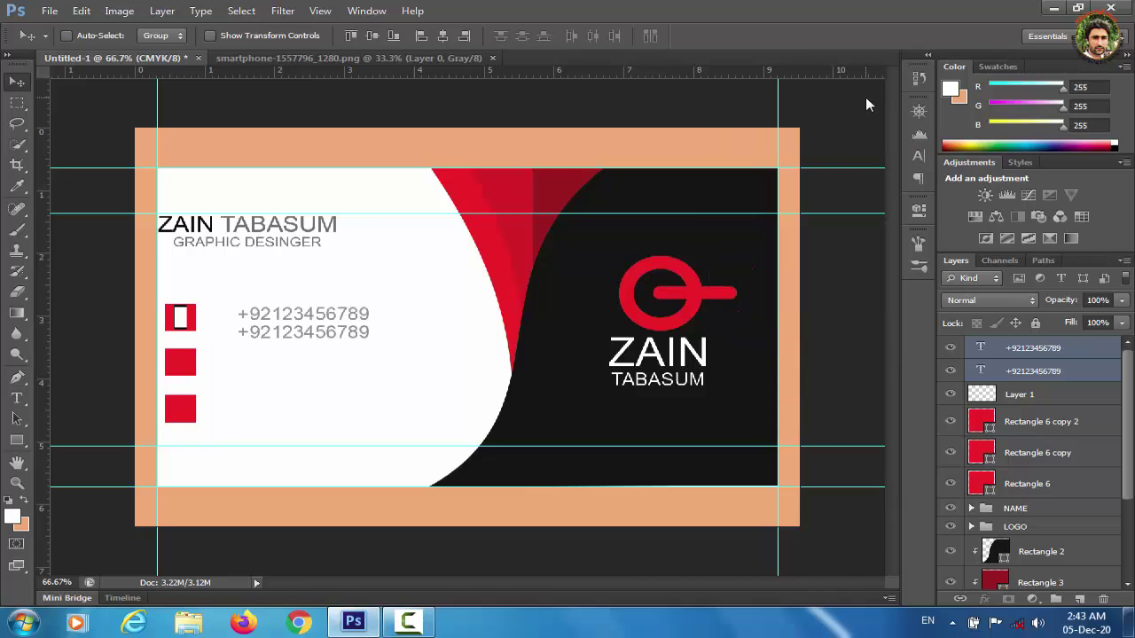
Shrink both phone numbers to 6 pt and tuck them beside the red square.
key(Left)
key(Left)
key(Left)
key(Left)
key(Left)
key(Left)
key(Left)
key(Left)
key(Left)
key(Left)
key(Left)
key(Left)
key(Left)
key(Left)
key(Left)
key(Left)
key(Left)
key(Left)
key(Left)
key(Left)
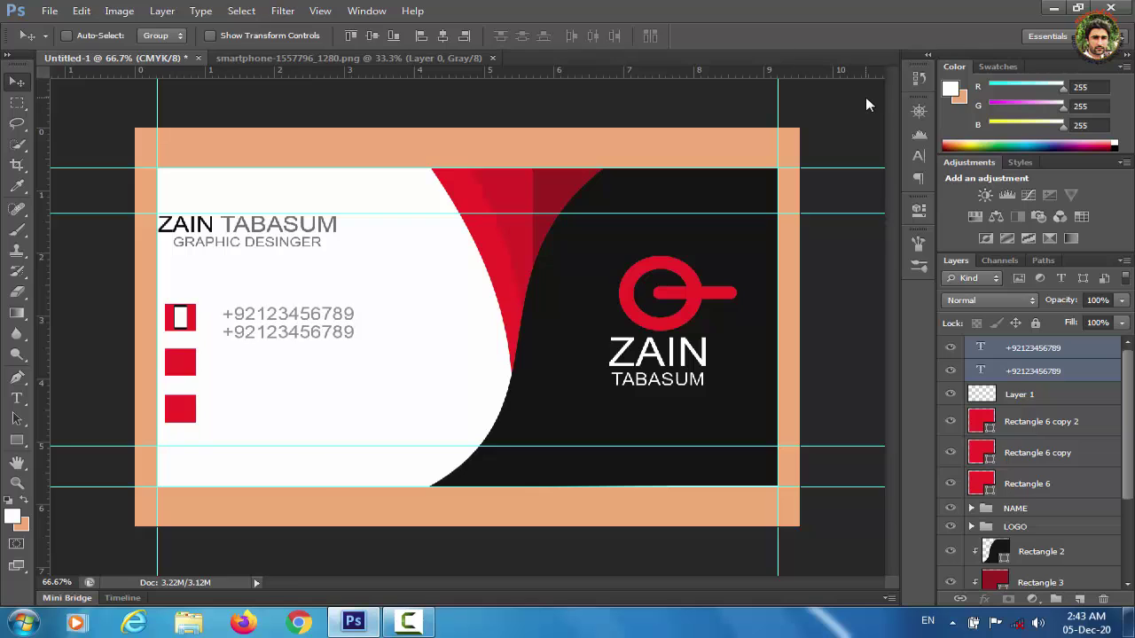
key(shift+Left)
key(shift+Left)
key(shift+Left)
key(shift+Up)
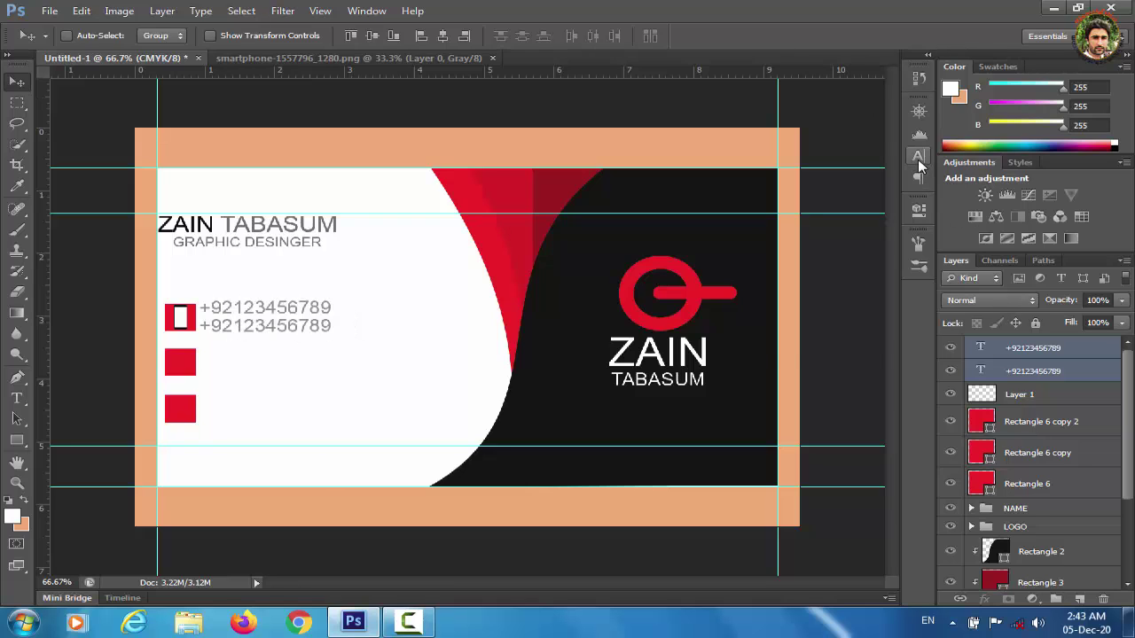
click(918, 157)
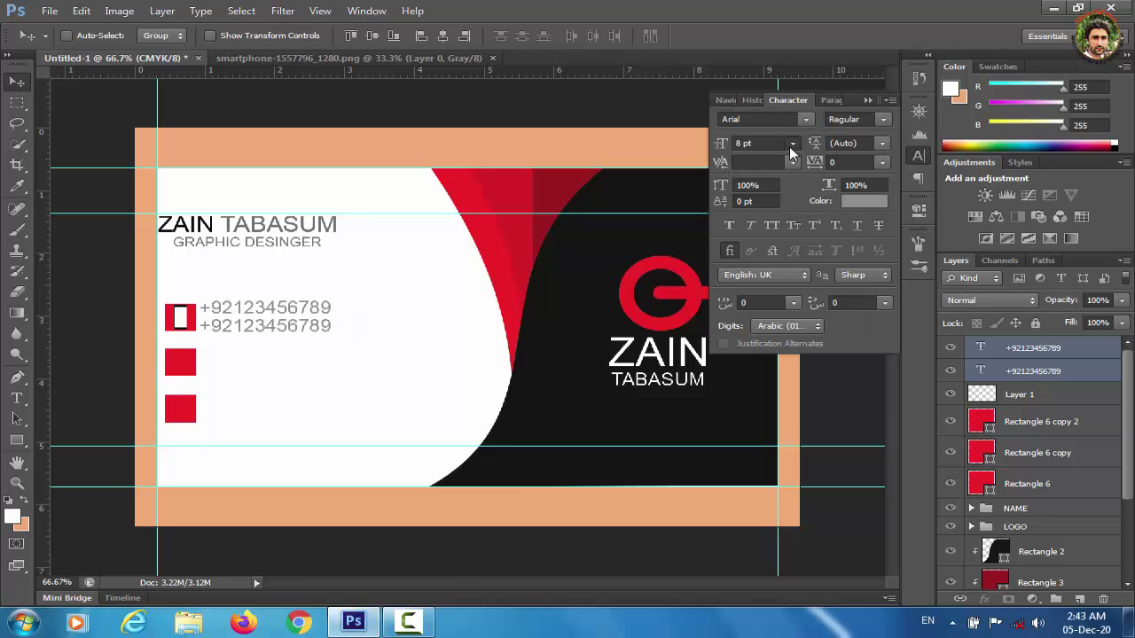
click(792, 144)
click(773, 185)
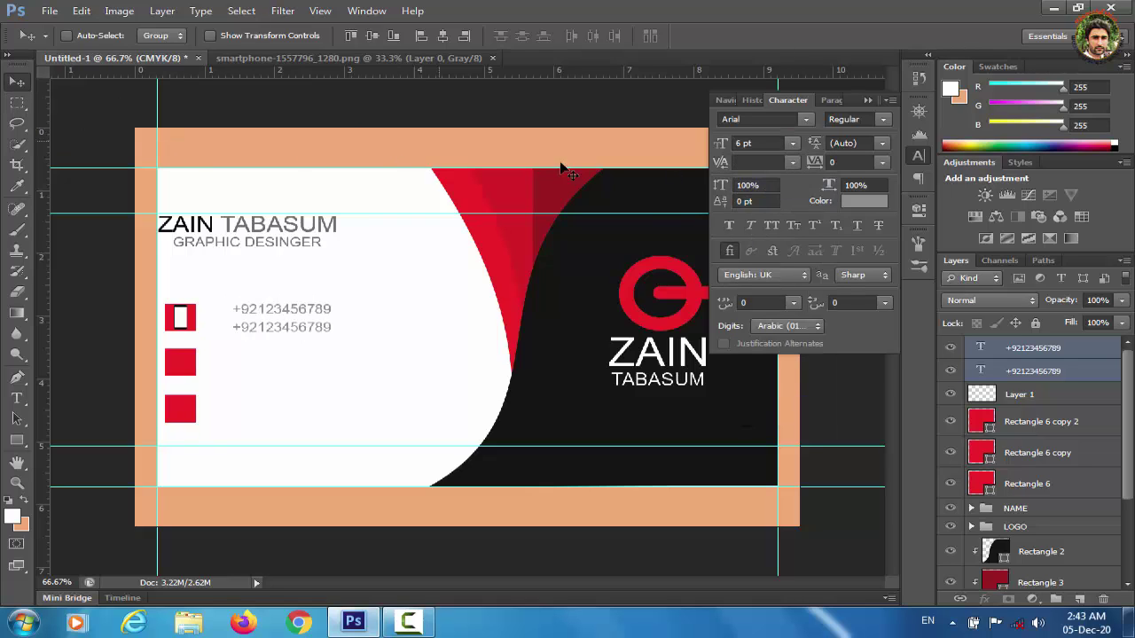
drag(562, 168, 536, 170)
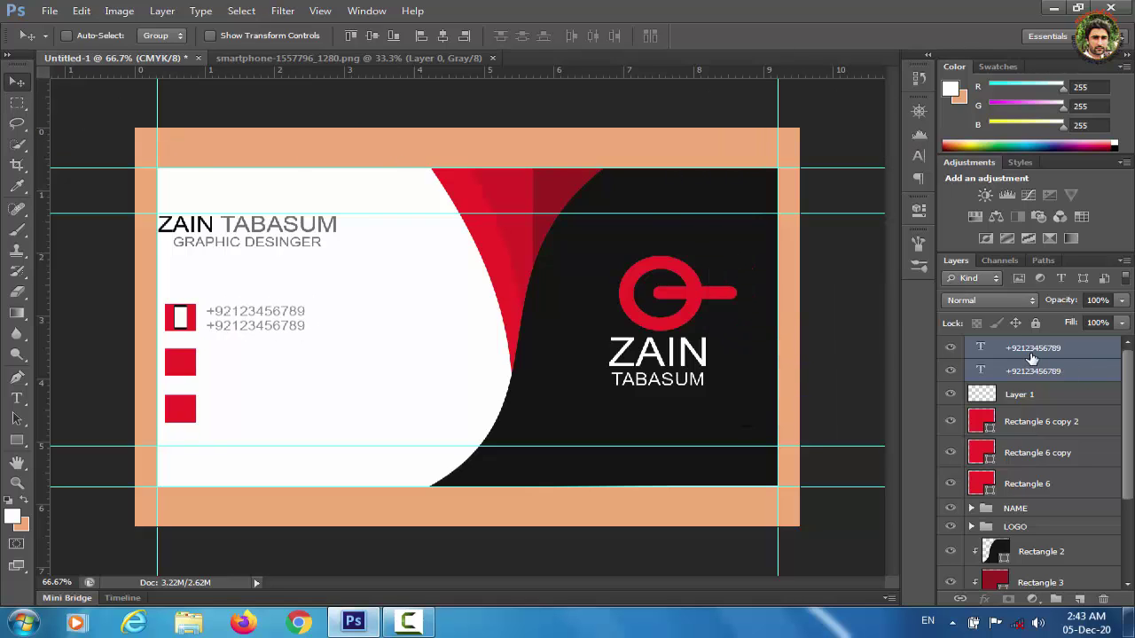
Group the phone numbers, phone icon and first red square as CONTACT.
shift+click(1050, 398)
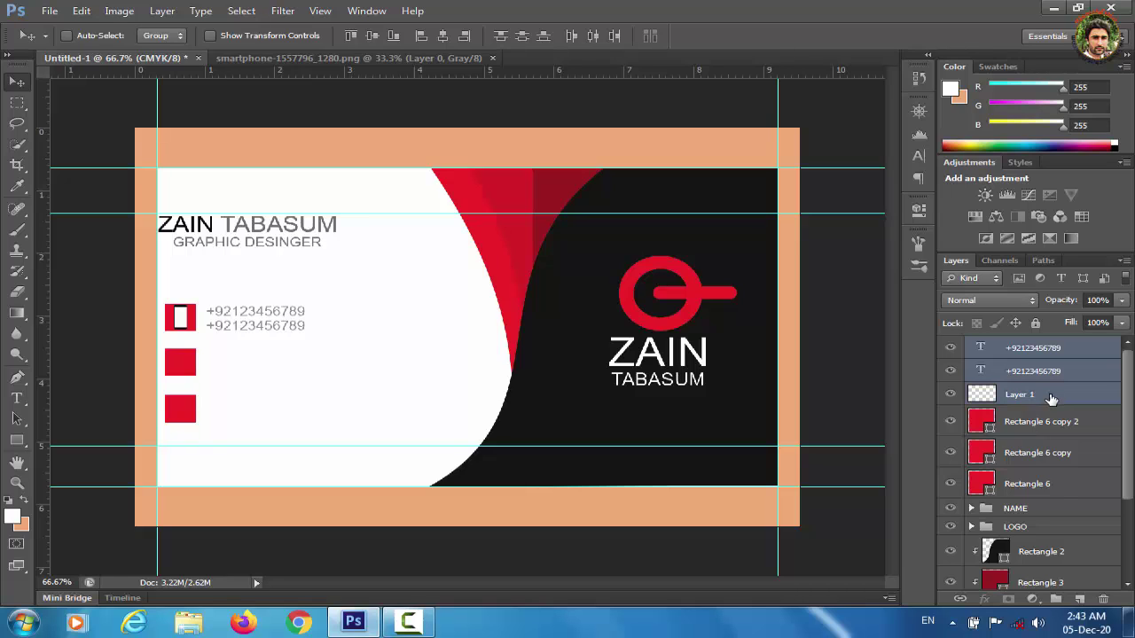
ctrl+click(1049, 487)
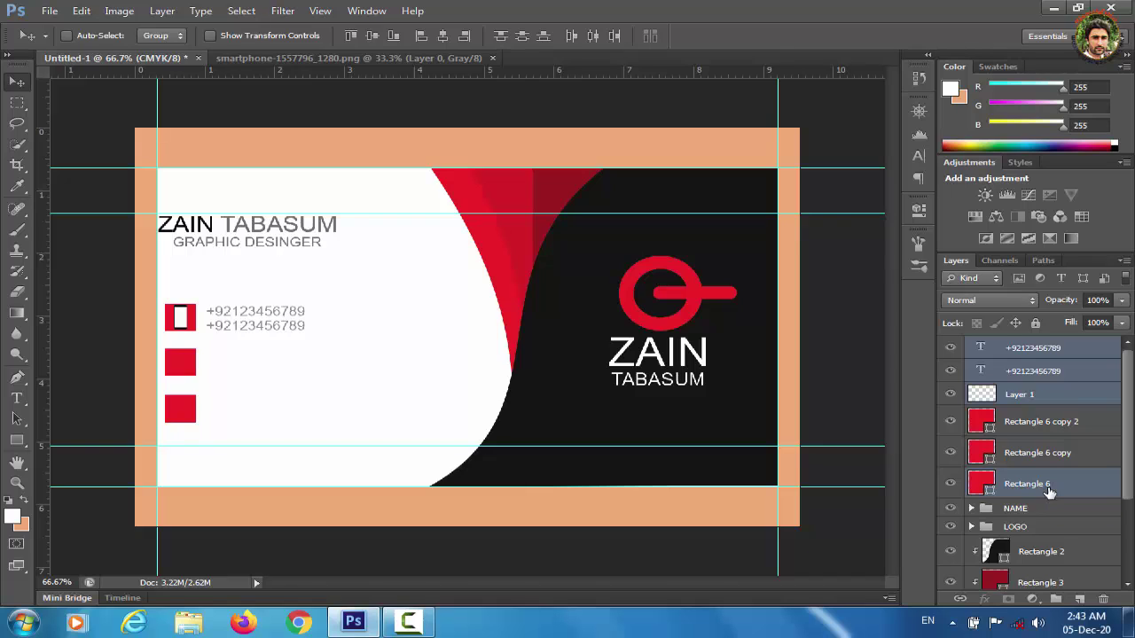
key(ctrl+g)
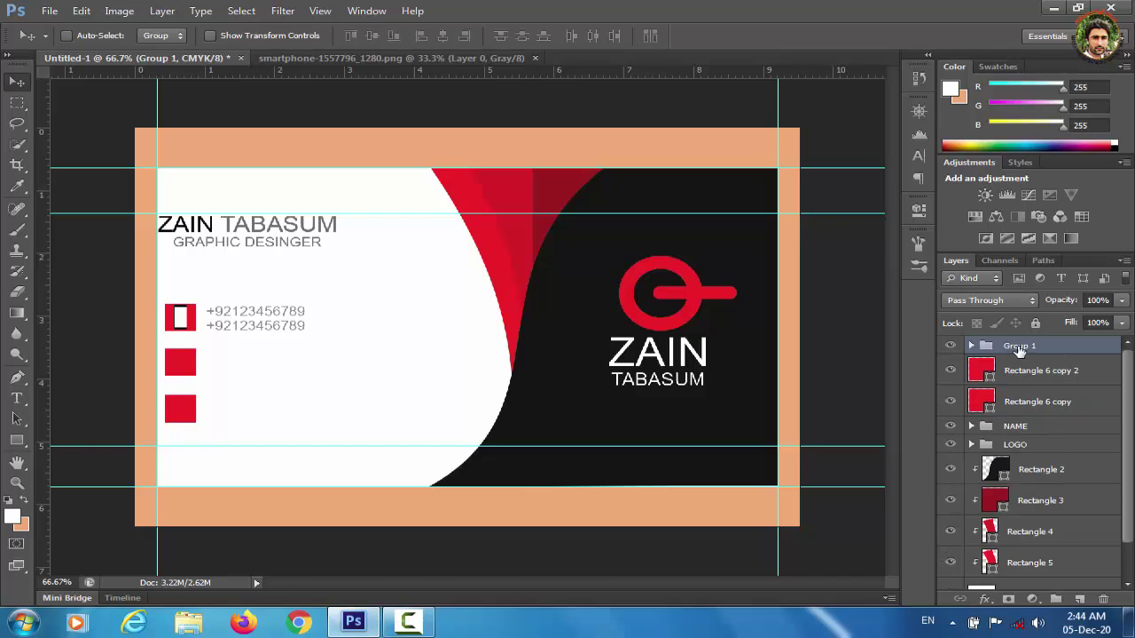
double_click(1019, 347)
text(ConTACT)
key(Return)
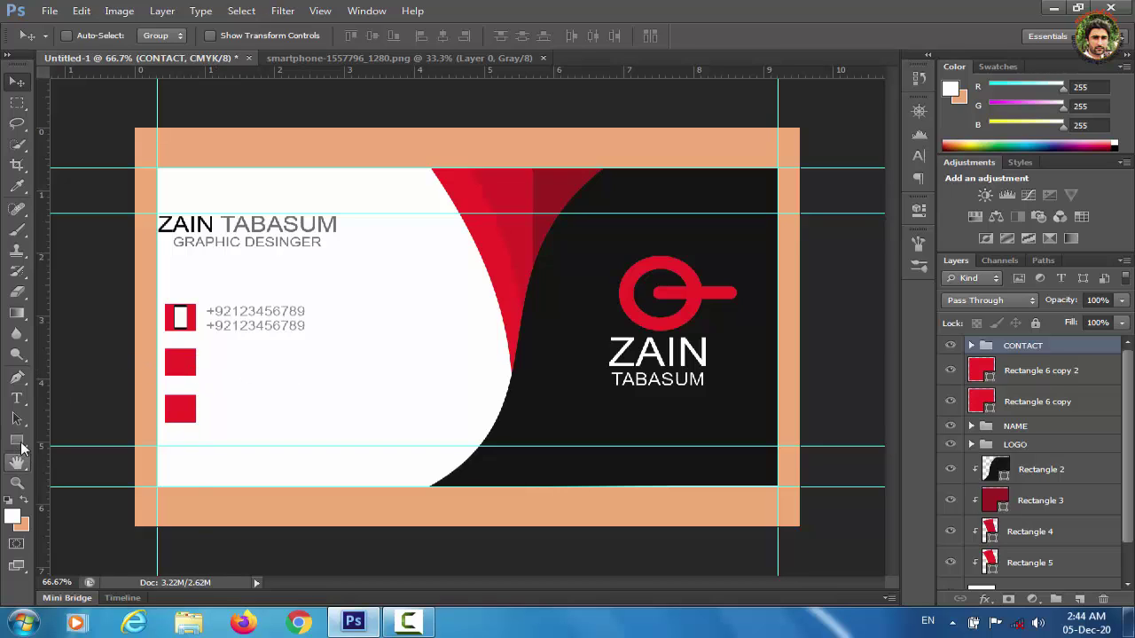
Draw a globe custom shape on the second red square.
drag(16, 440, 88, 512)
click(687, 36)
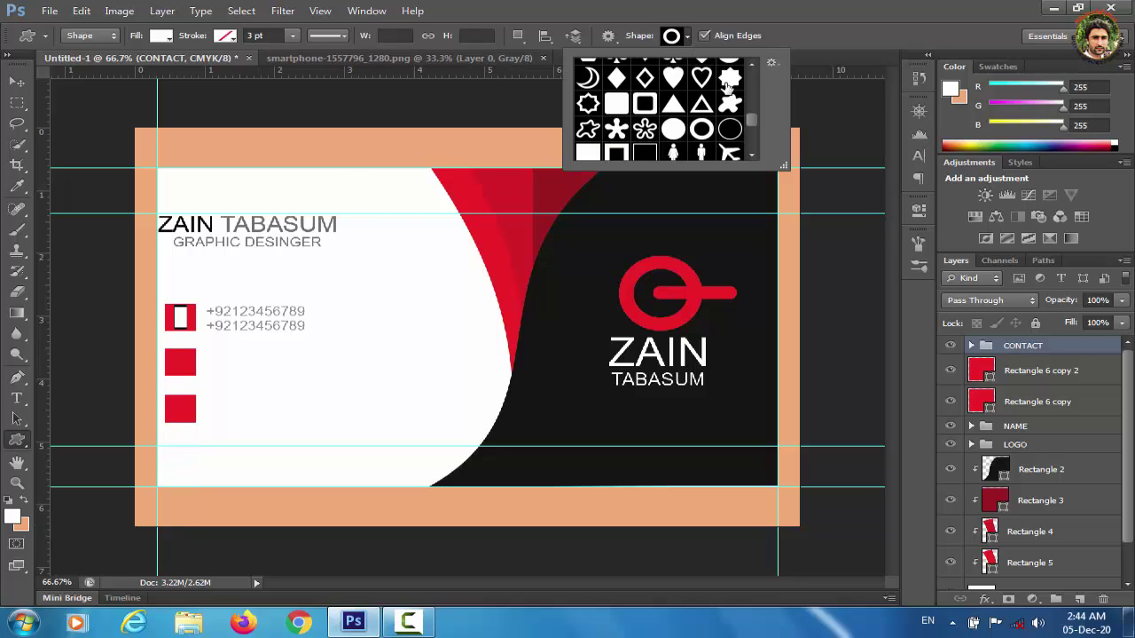
drag(749, 117, 751, 155)
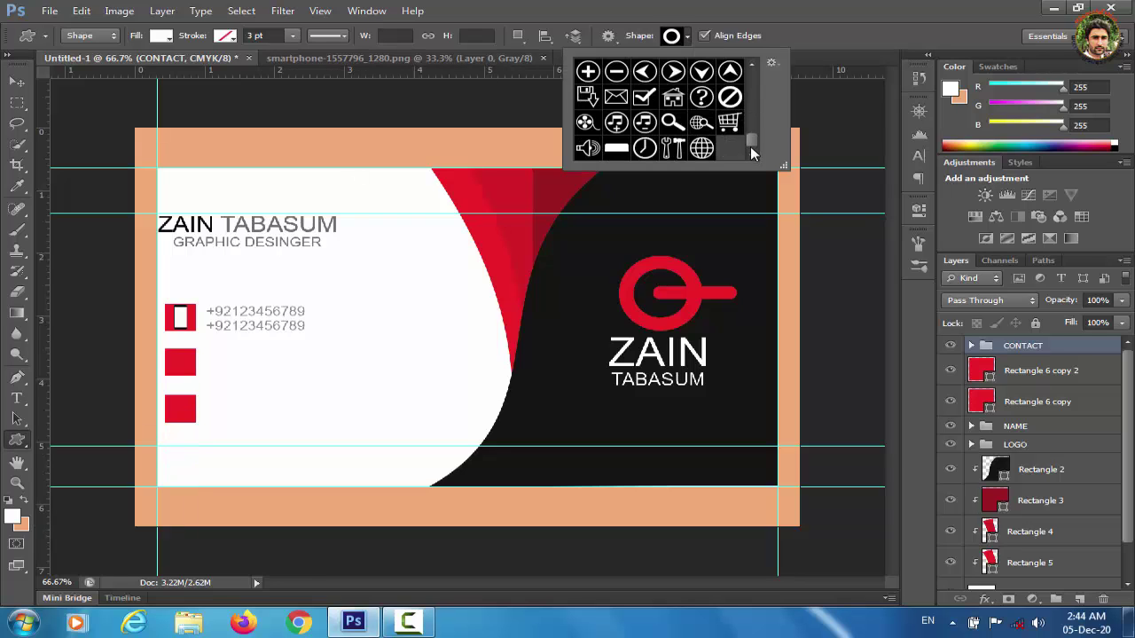
click(704, 151)
drag(169, 353, 195, 374)
click(13, 84)
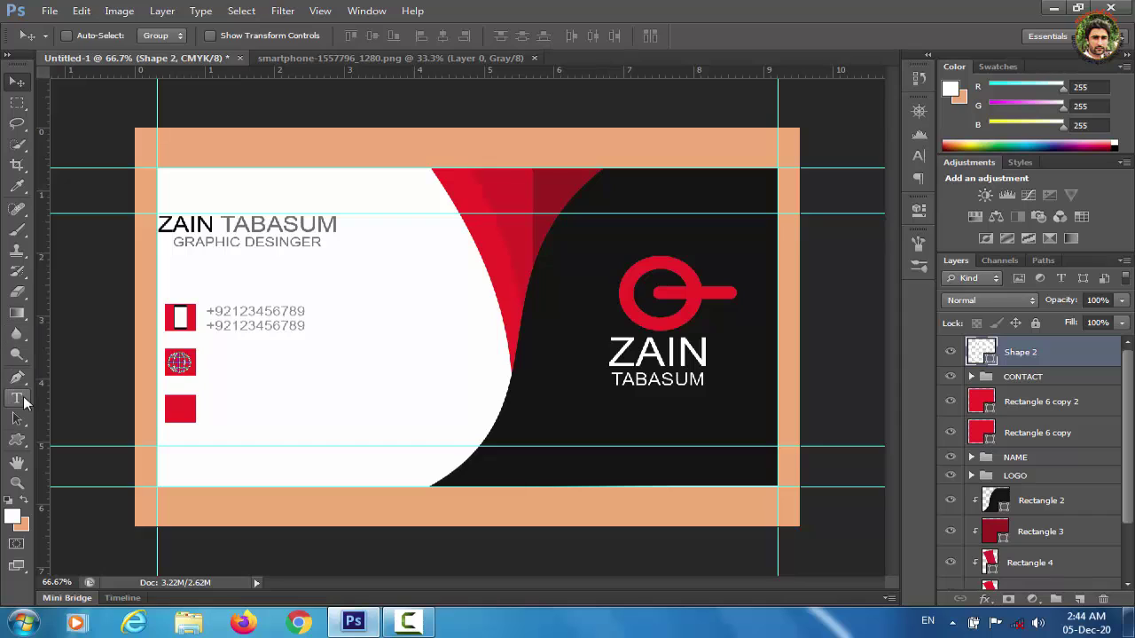
click(16, 398)
click(267, 366)
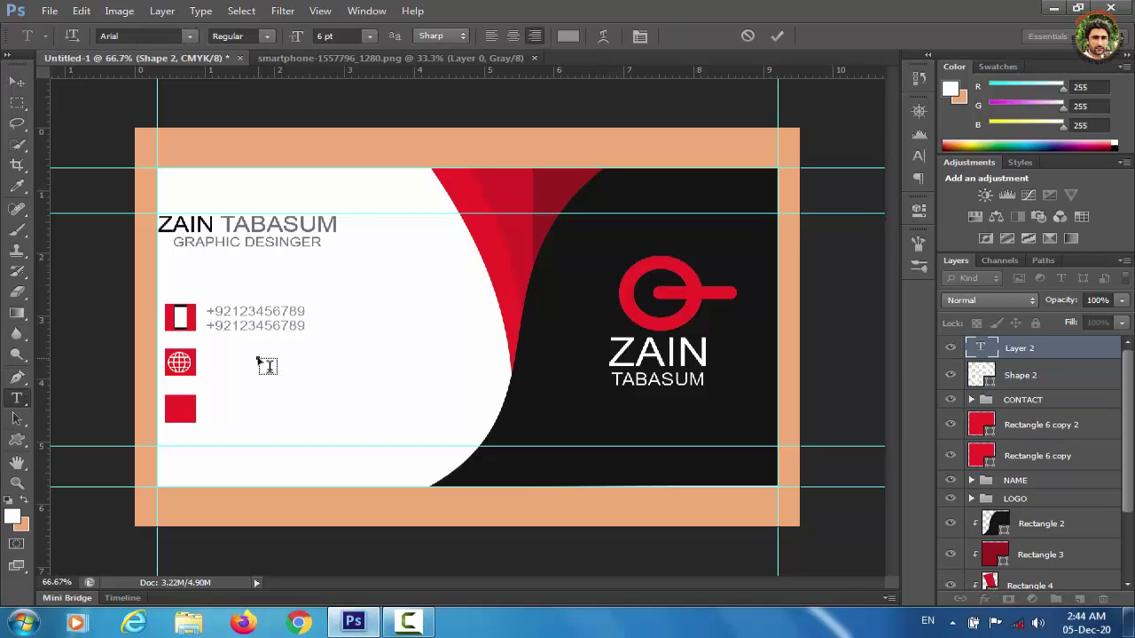
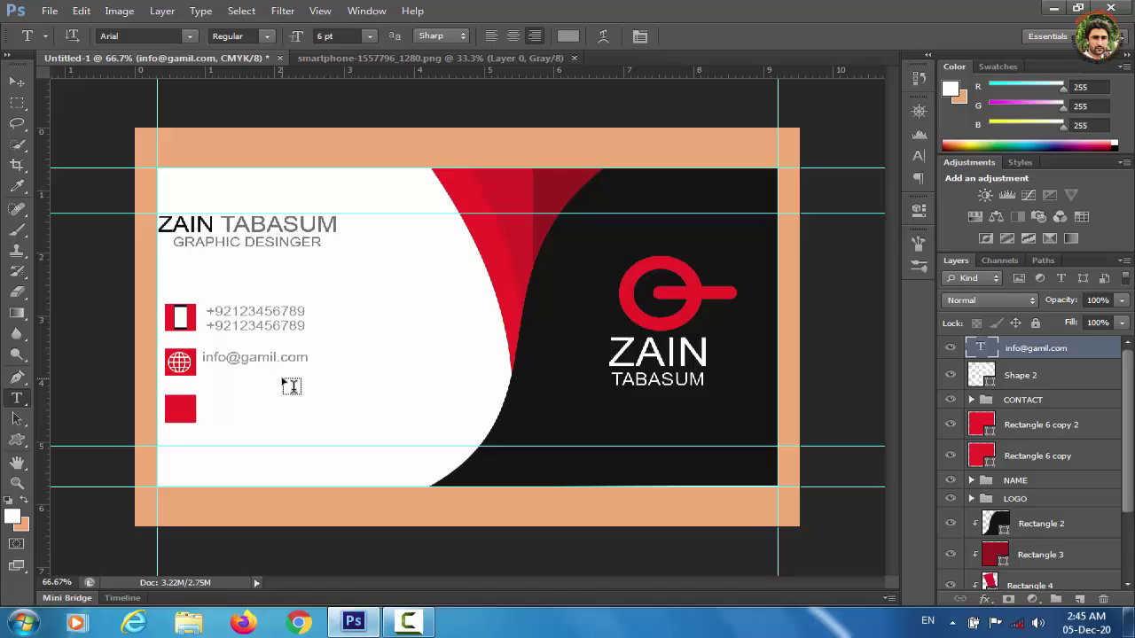
click(291, 386)
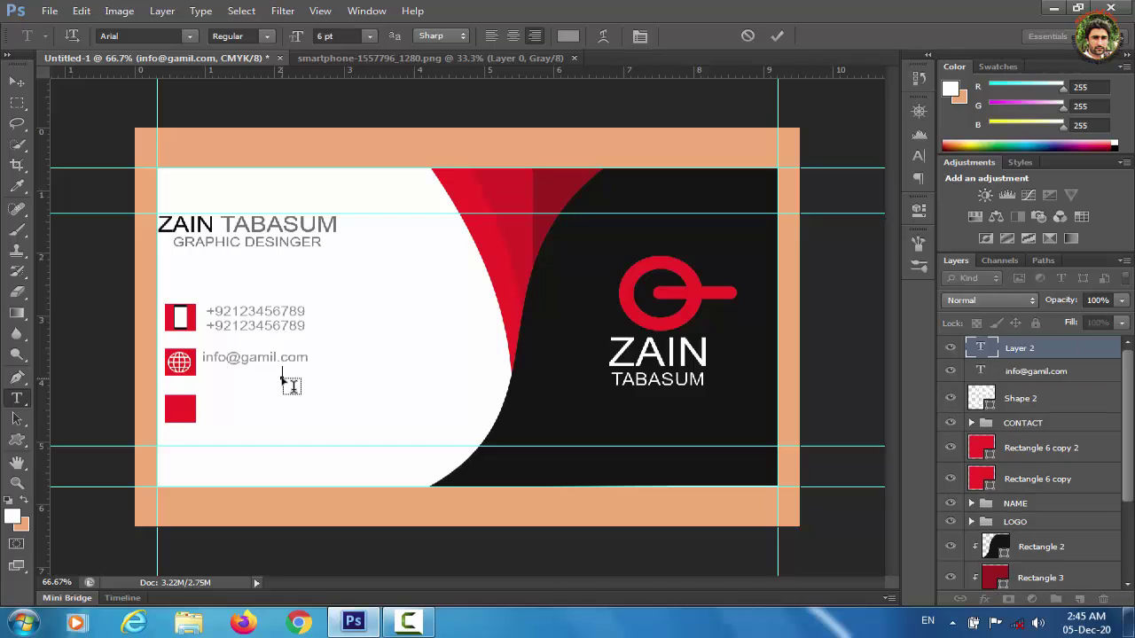
text(www.xyza.com)
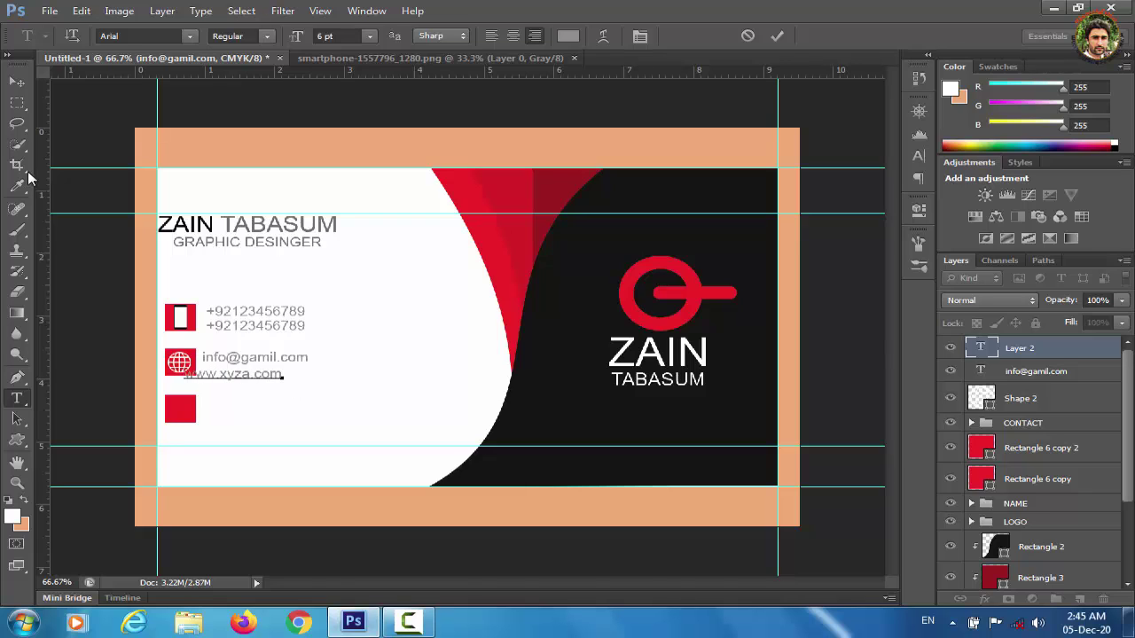
click(16, 84)
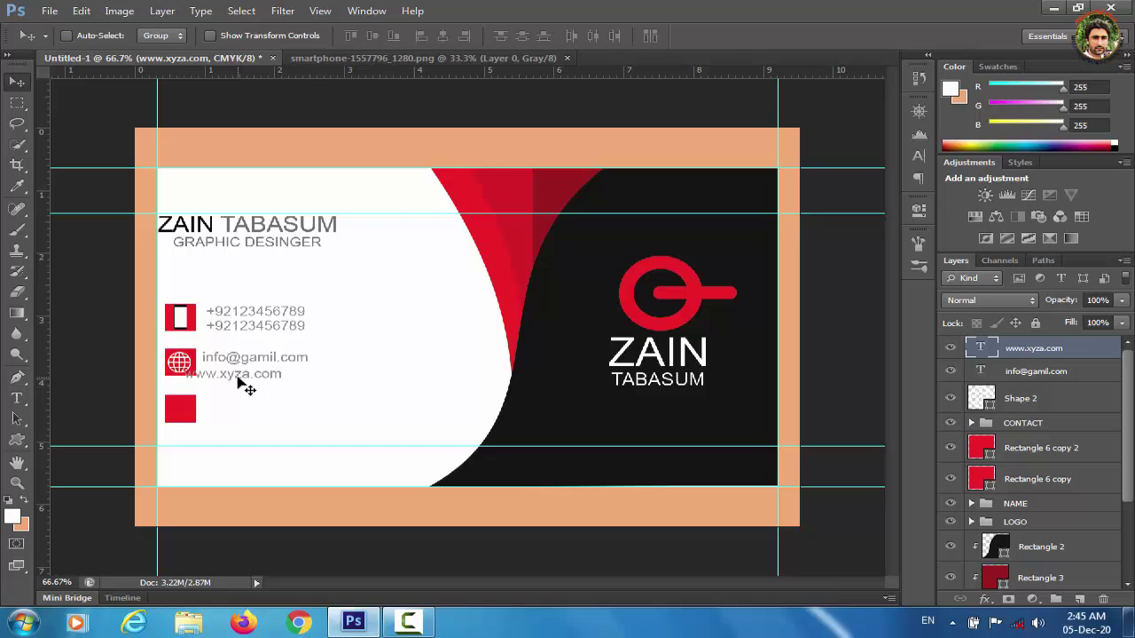
drag(239, 378, 258, 380)
Align the two text lines and group them with the globe and square as web.
shift+click(1041, 372)
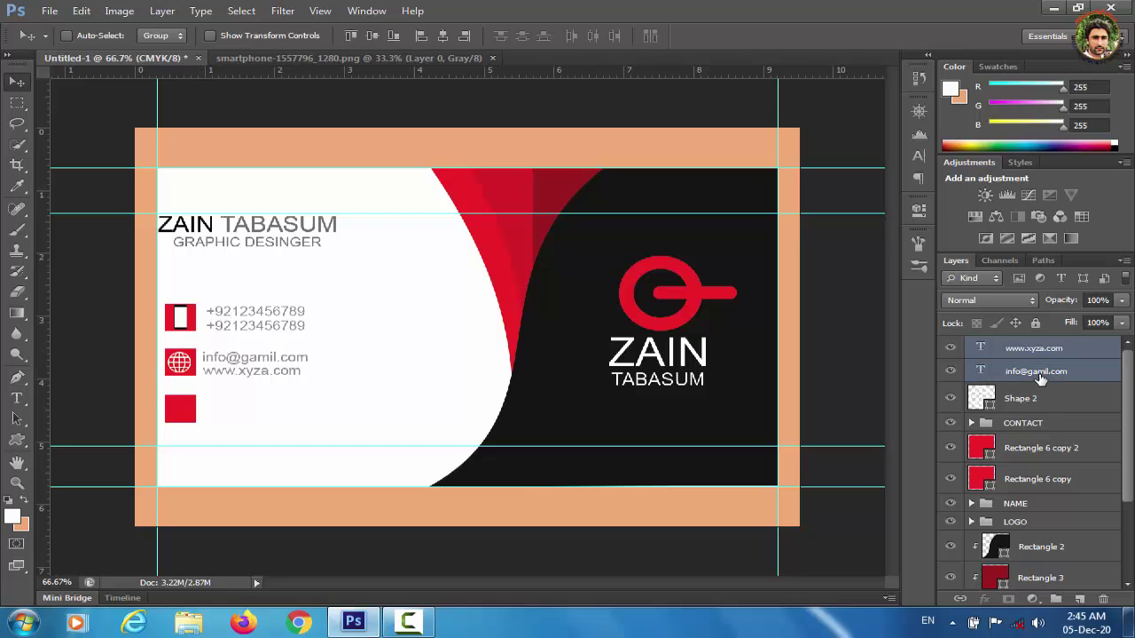
key(Right)
key(Right)
key(Right)
key(Right)
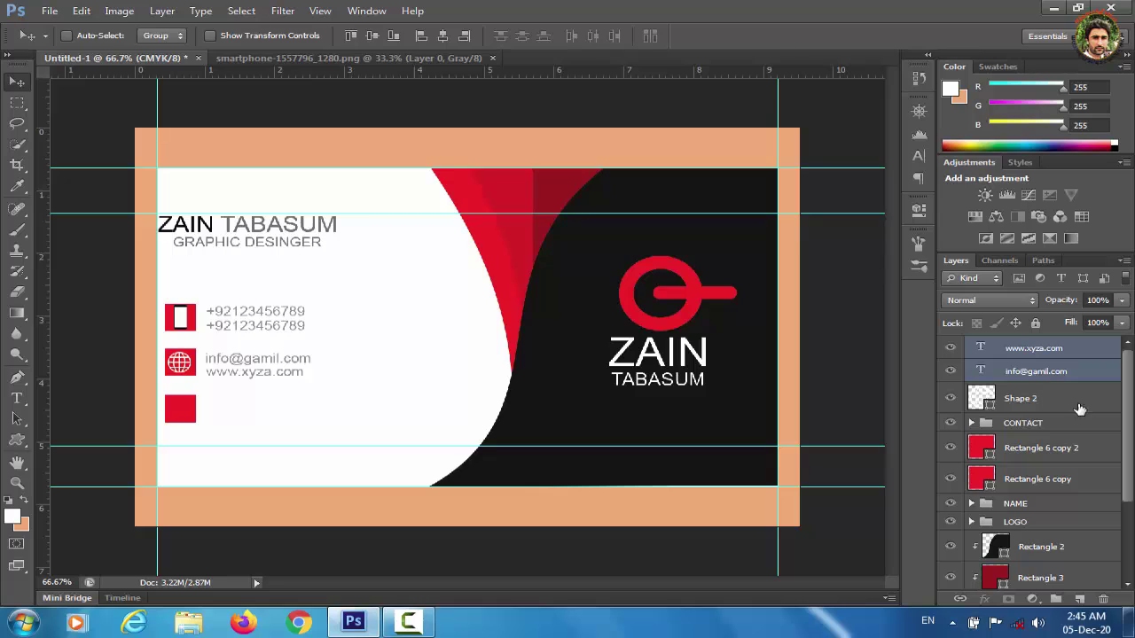
shift+click(1028, 403)
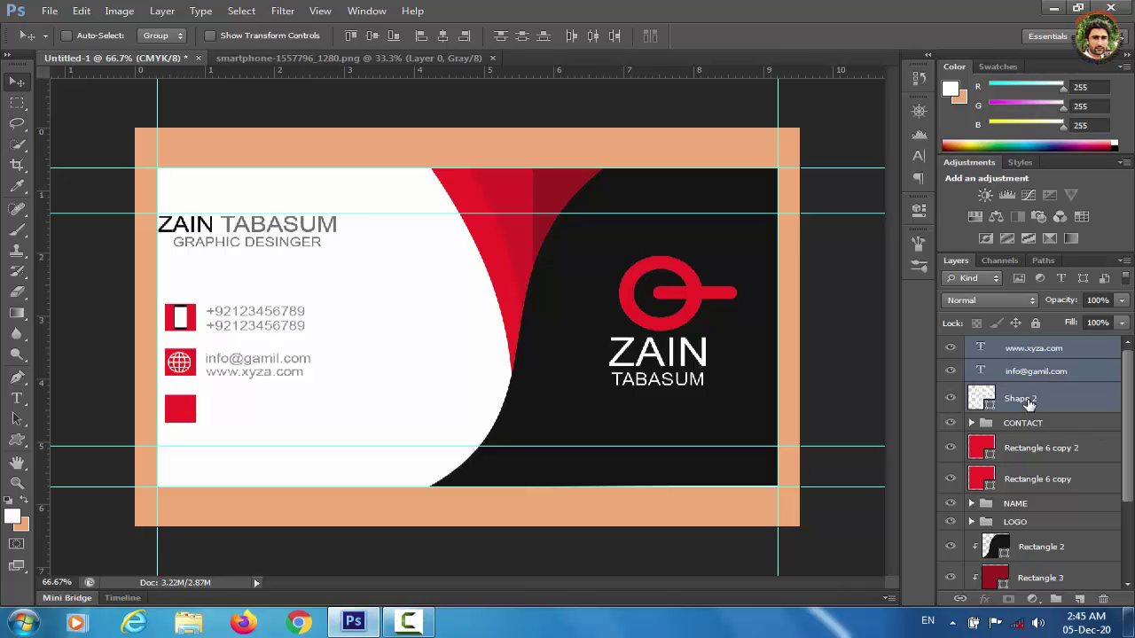
shift+click(1053, 452)
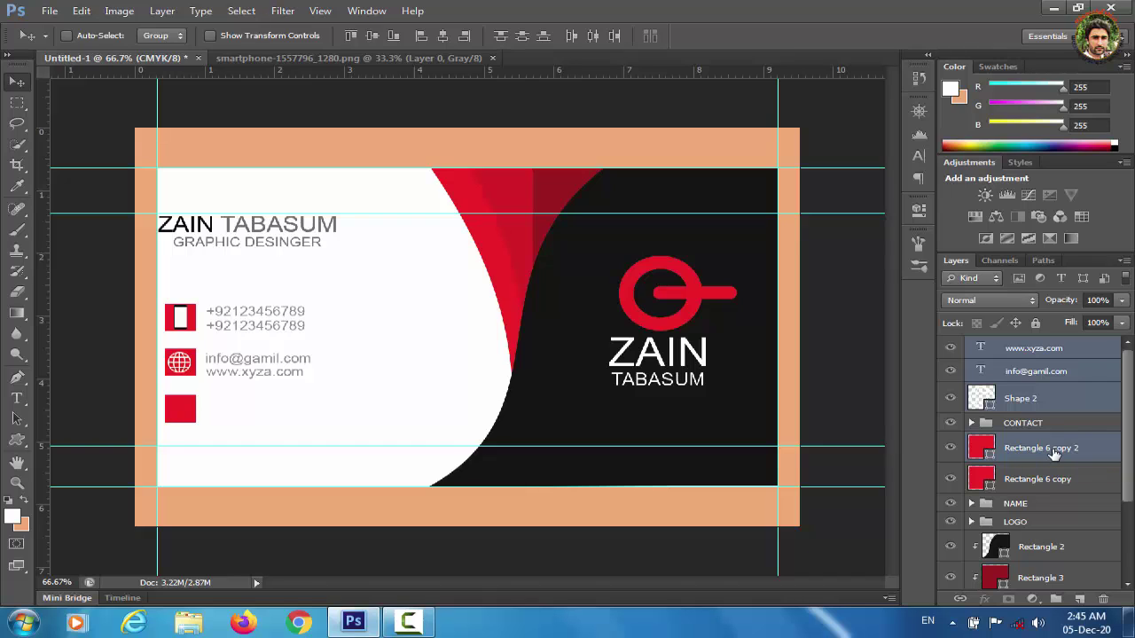
key(ctrl+g)
double_click(1021, 347)
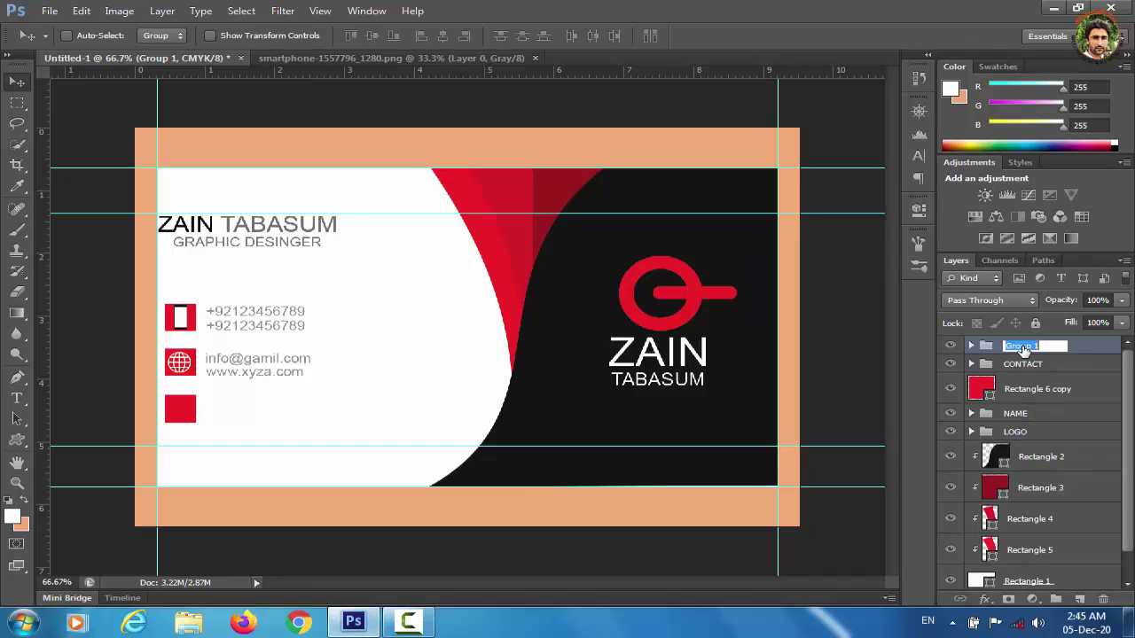
text(web)
key(Return)
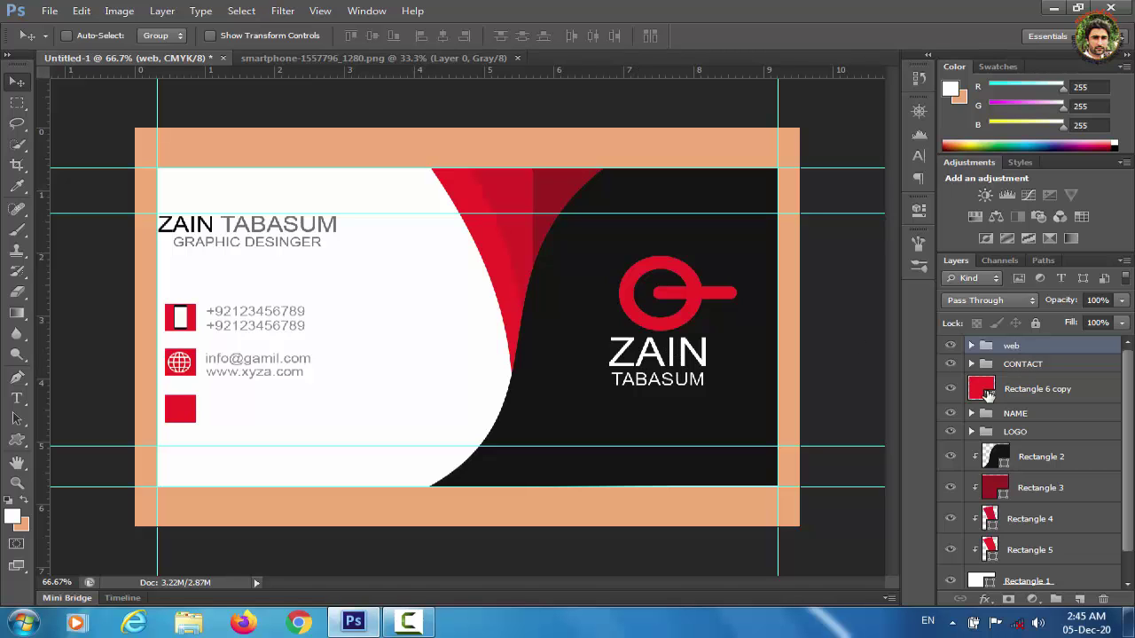
Fill the second square with the card's dark colour.
double_click(973, 393)
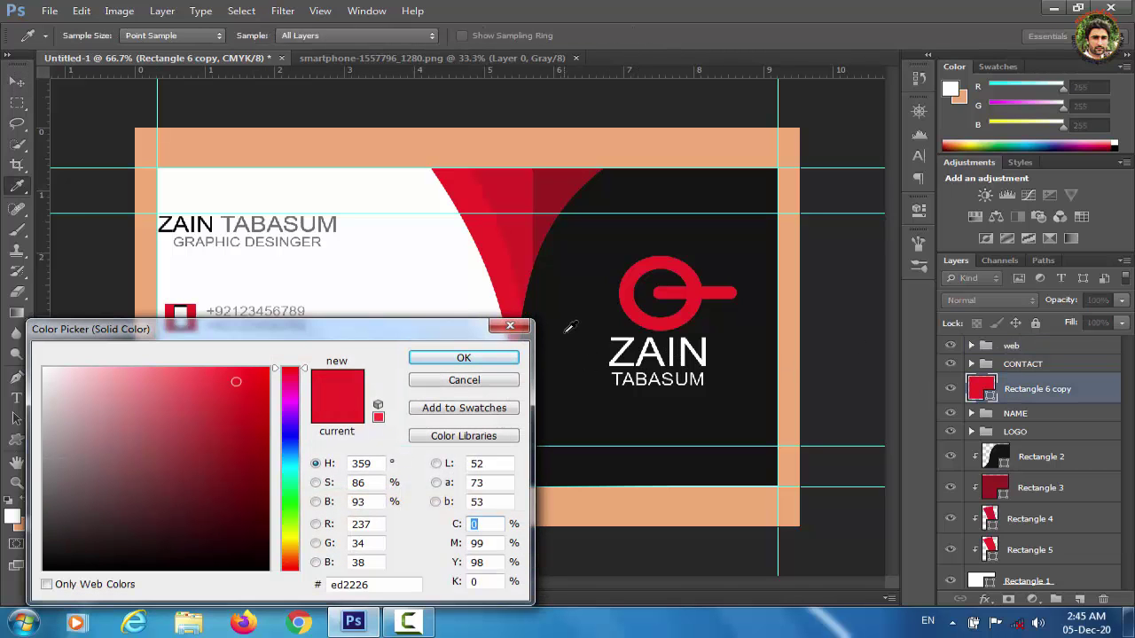
click(568, 326)
click(485, 357)
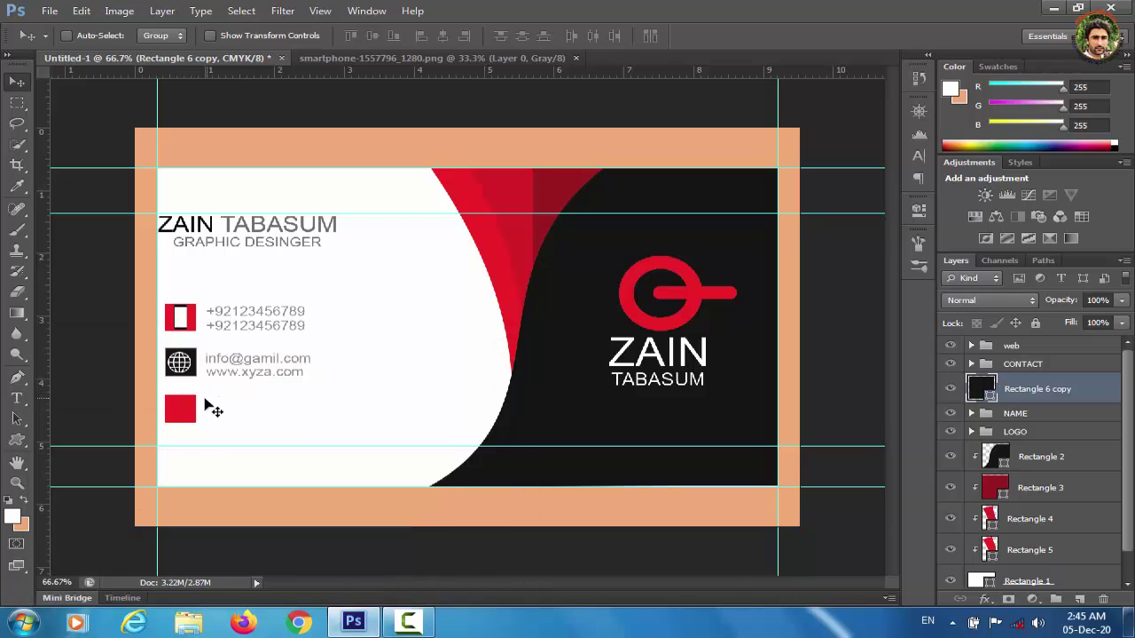
Add a droplet shape, rotate it 180° into a pin and place it on the third square.
click(17, 441)
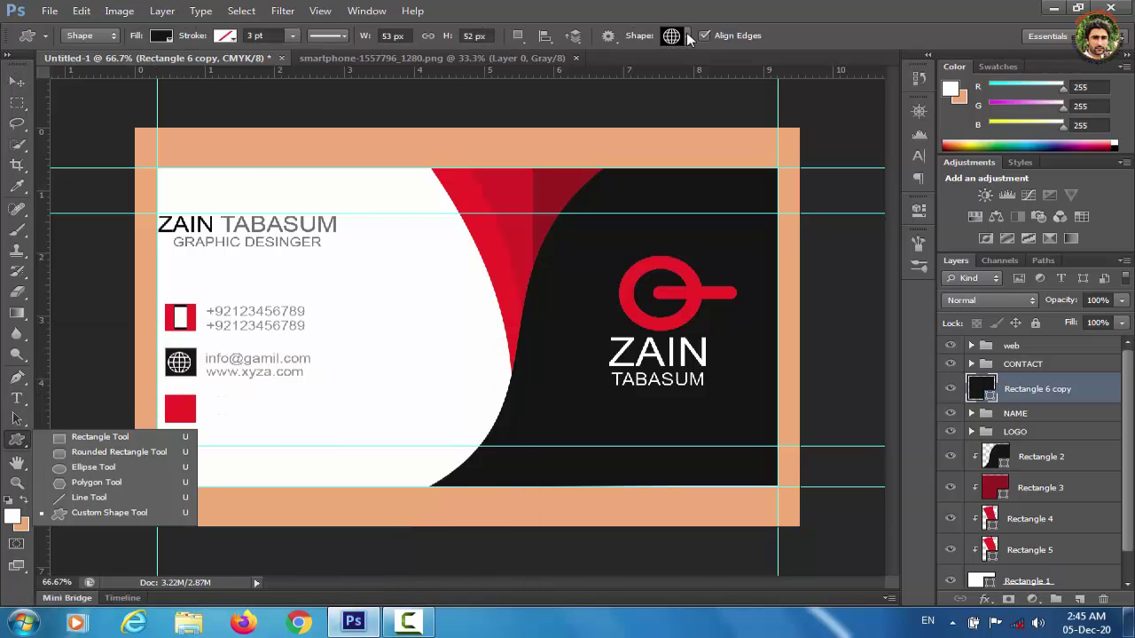
click(681, 36)
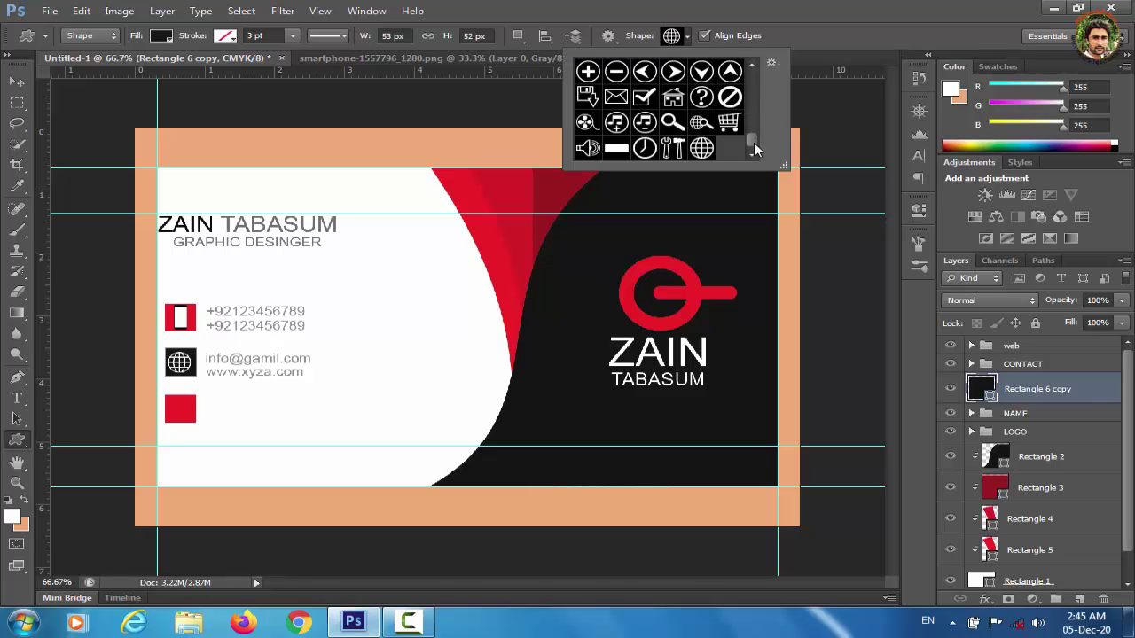
drag(754, 142, 755, 97)
click(703, 136)
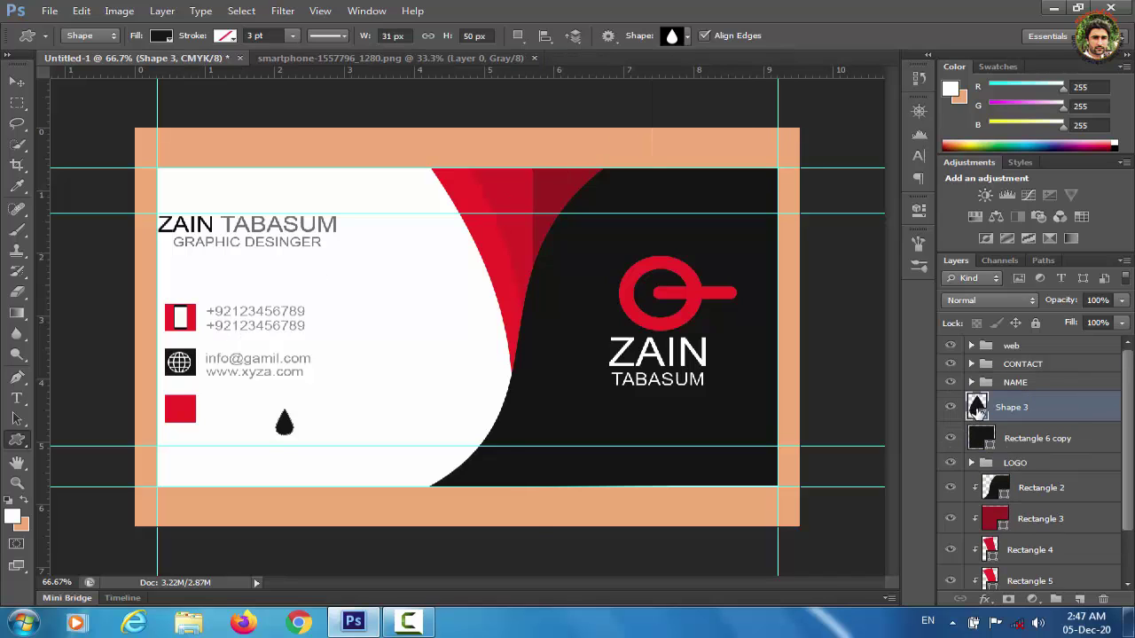
double_click(976, 407)
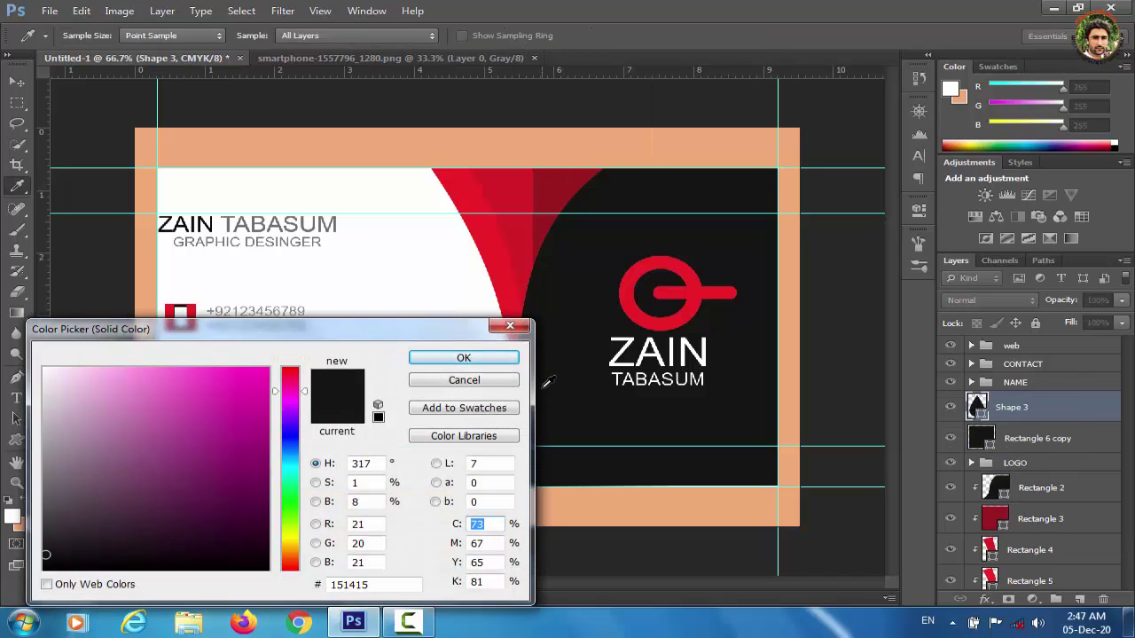
click(510, 326)
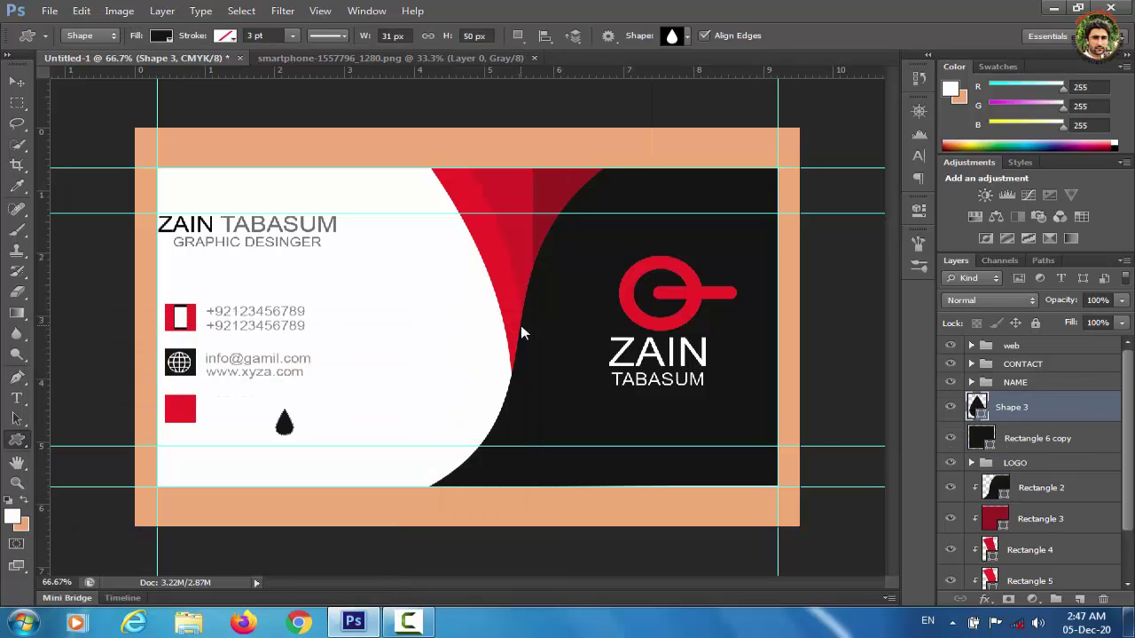
key(ctrl+t)
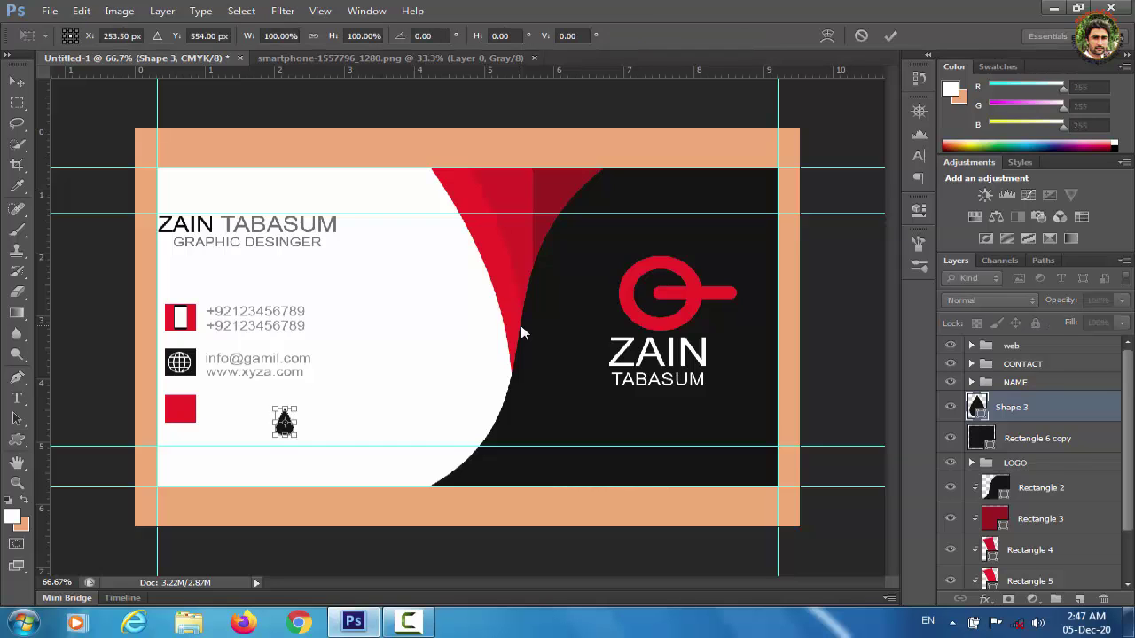
drag(304, 400, 248, 464)
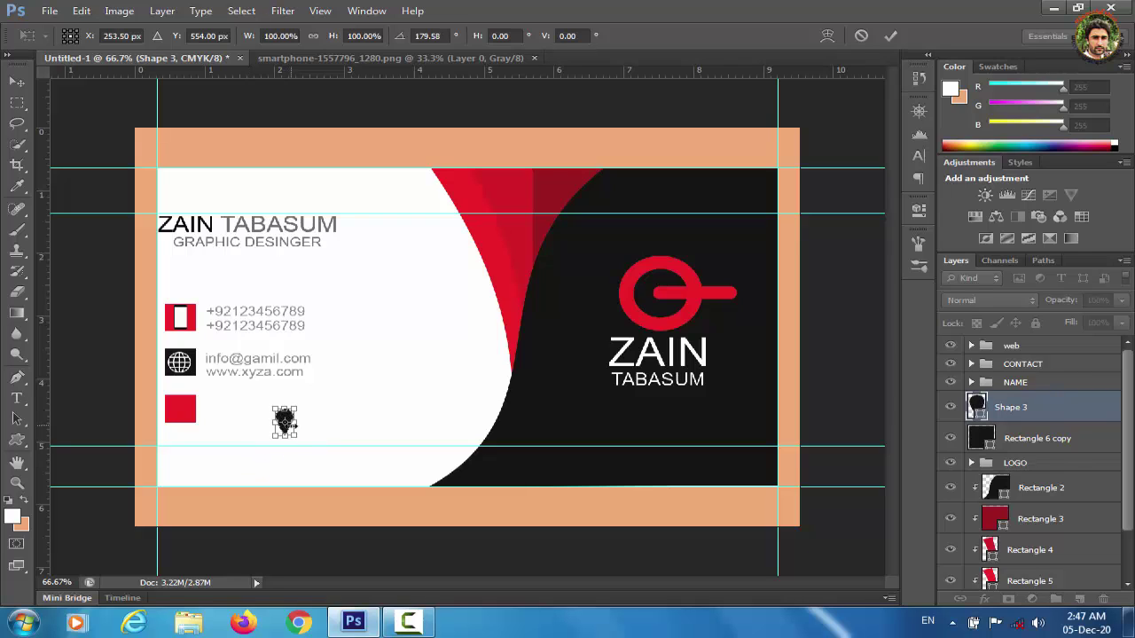
mouse_move(286, 429)
mouse_down()
mouse_move(175, 415)
mouse_move(281, 433)
mouse_up()
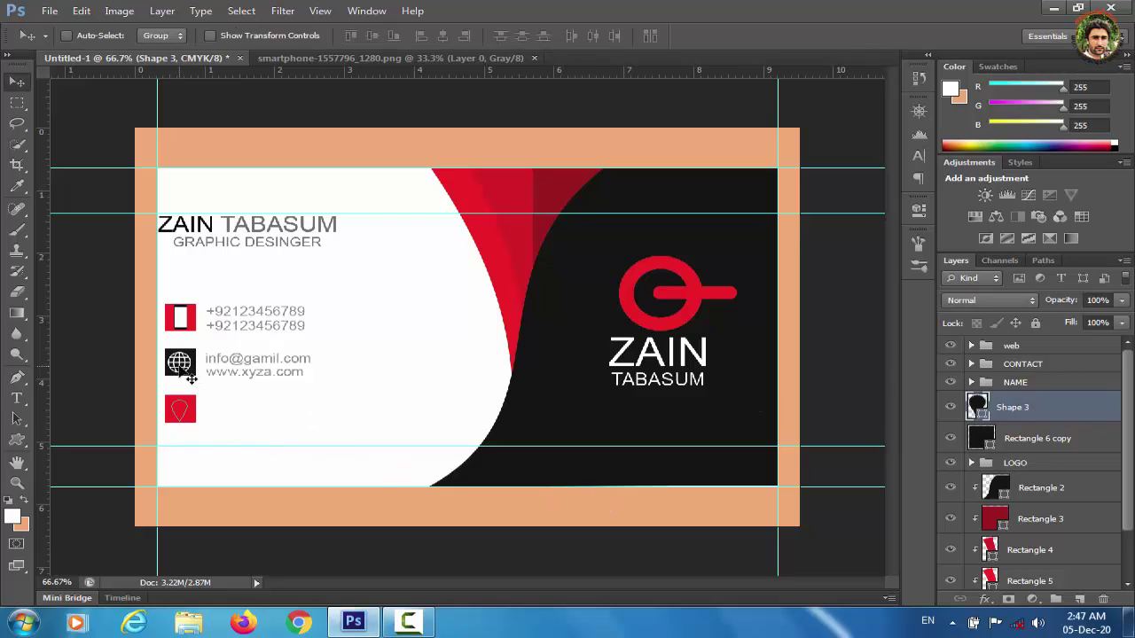
click(1009, 440)
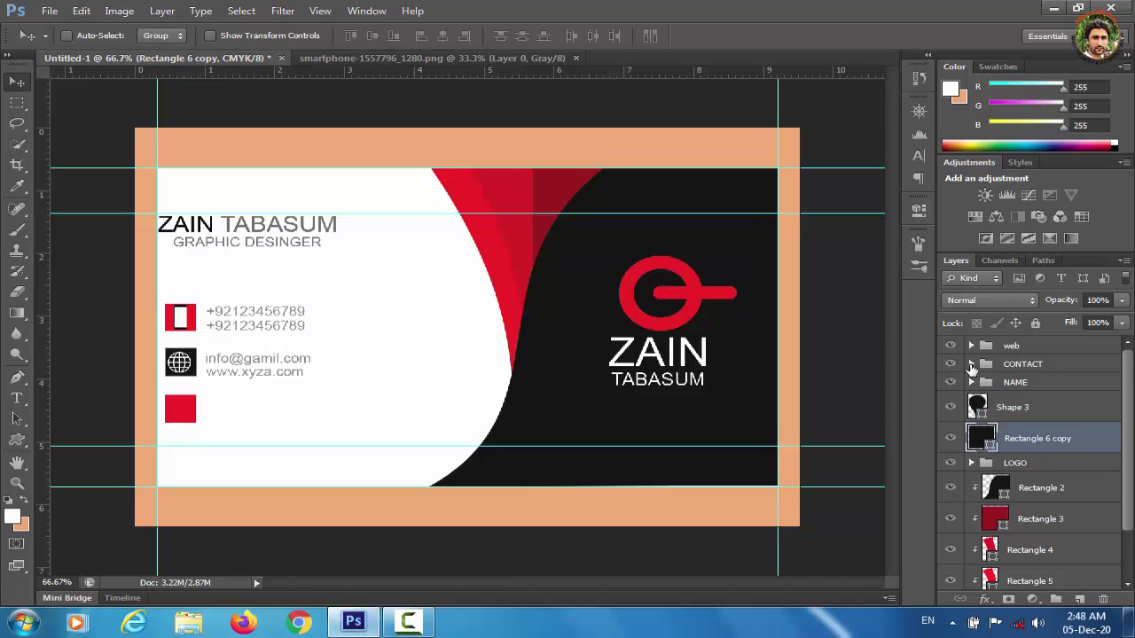
Move Rectangle 6 below Rectangle 6 copy and fill it with the card's black.
click(972, 364)
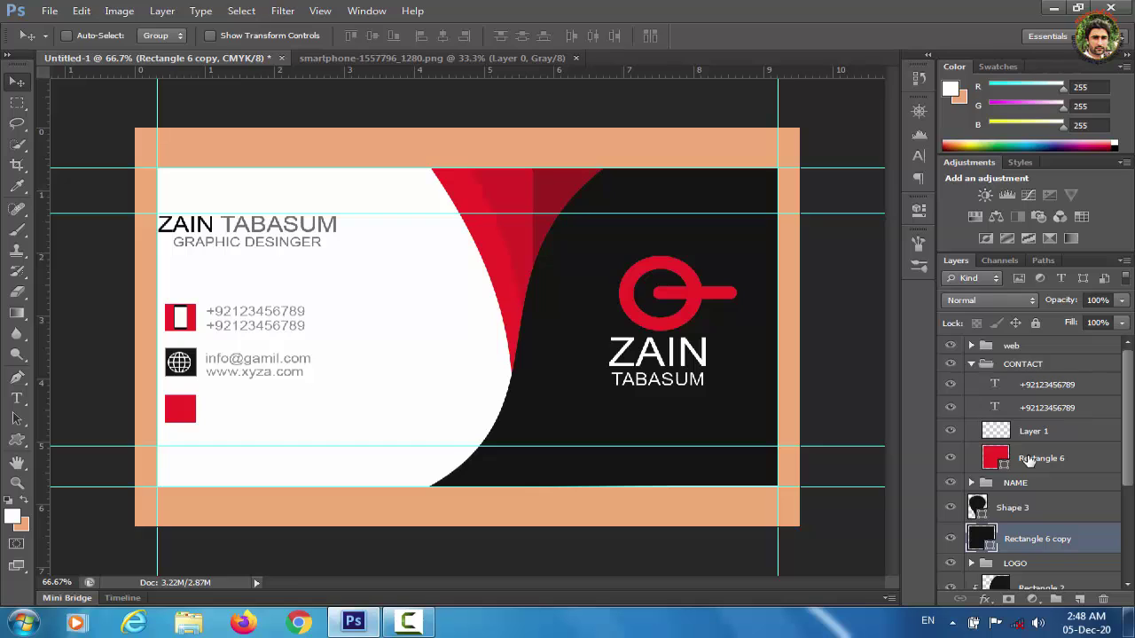
drag(1028, 458, 1032, 419)
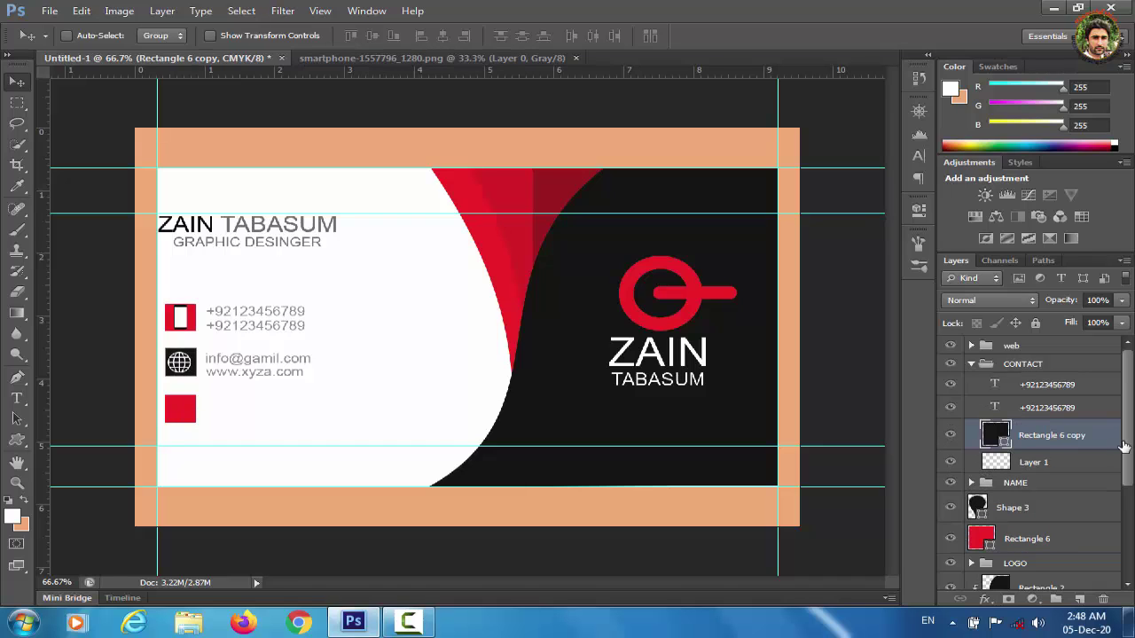
scroll(1028, 444, down, 2)
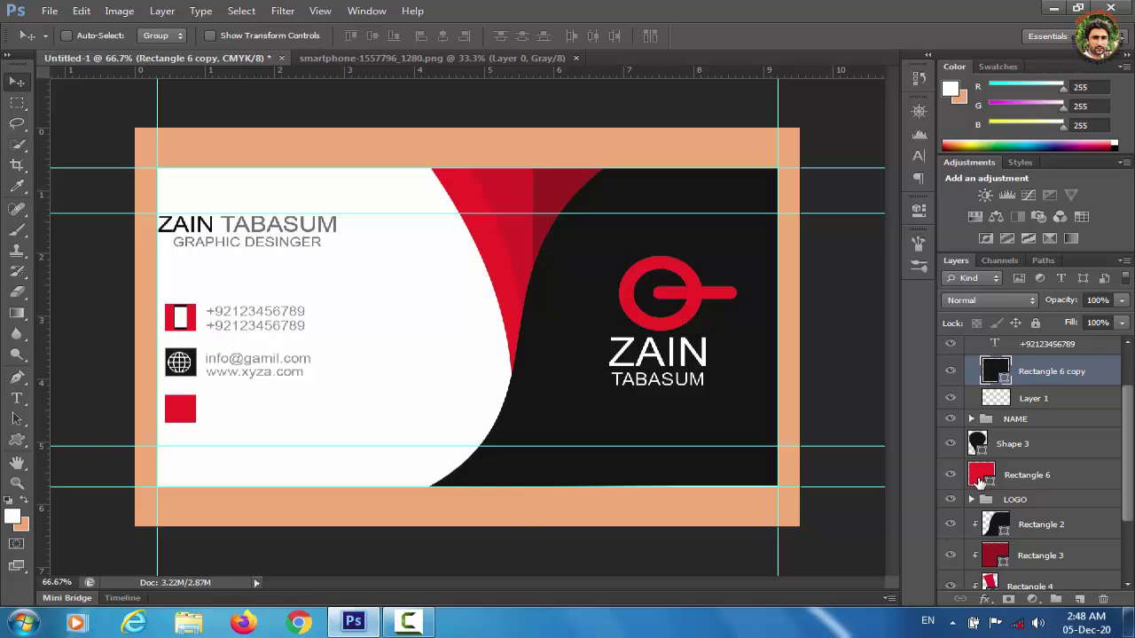
double_click(981, 479)
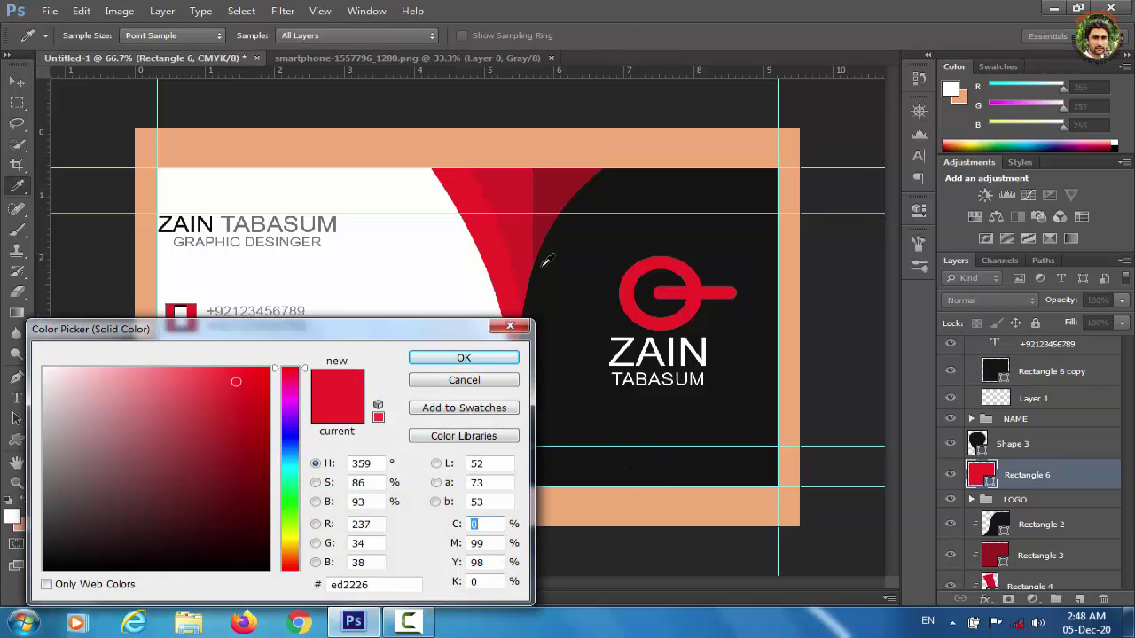
click(588, 240)
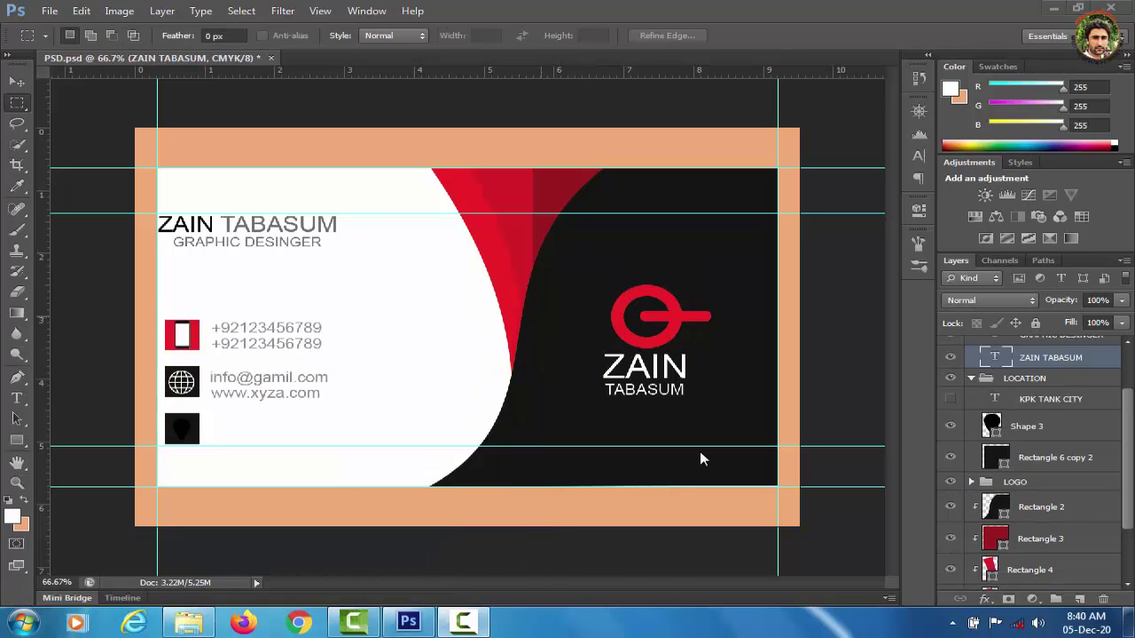
Fill the pin shape, Shape 3, with near-white fafafa.
click(989, 424)
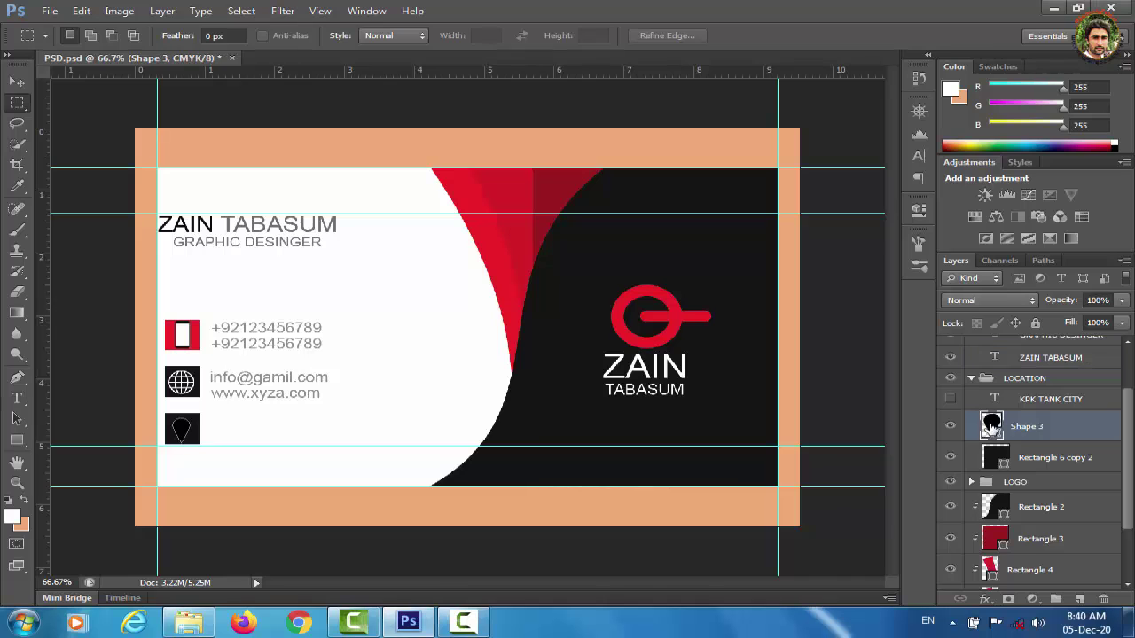
double_click(991, 425)
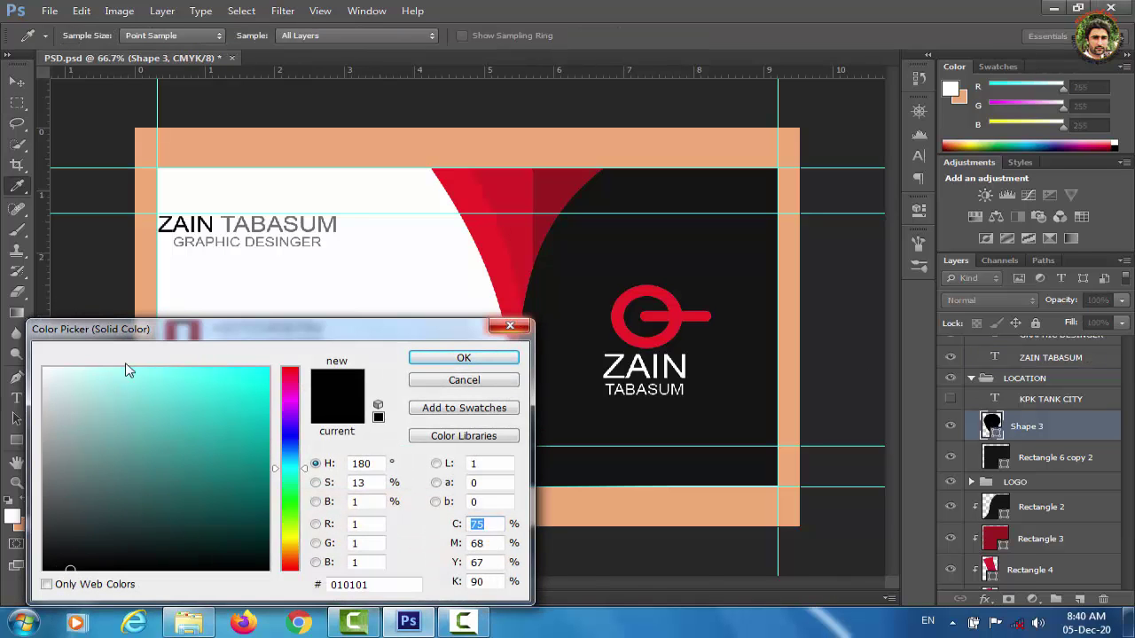
click(45, 370)
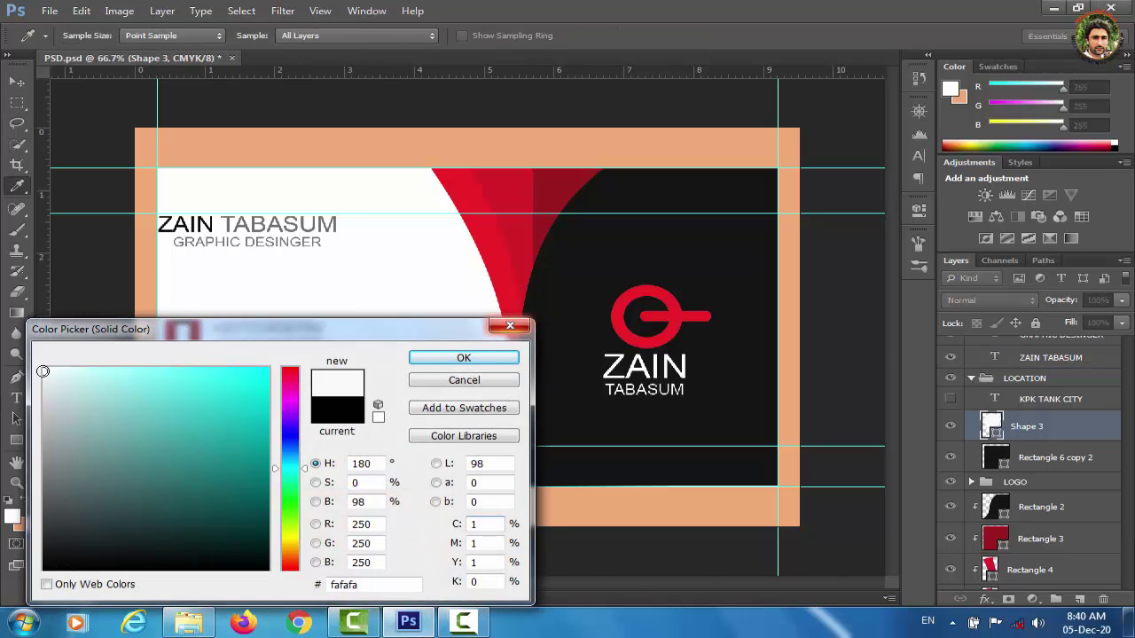
click(441, 365)
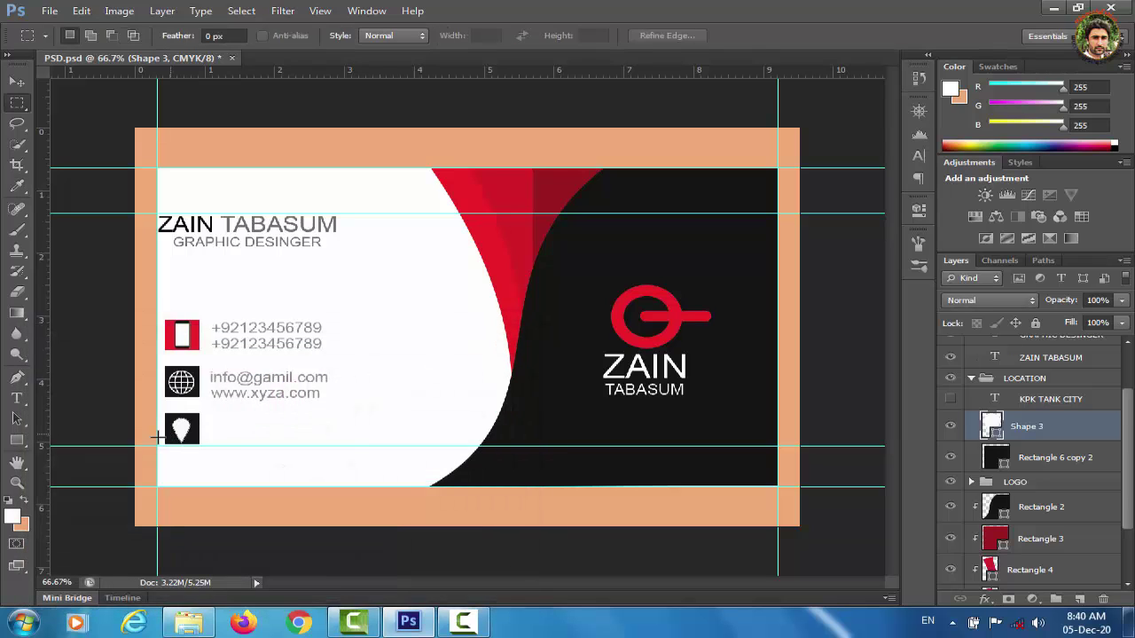
click(17, 398)
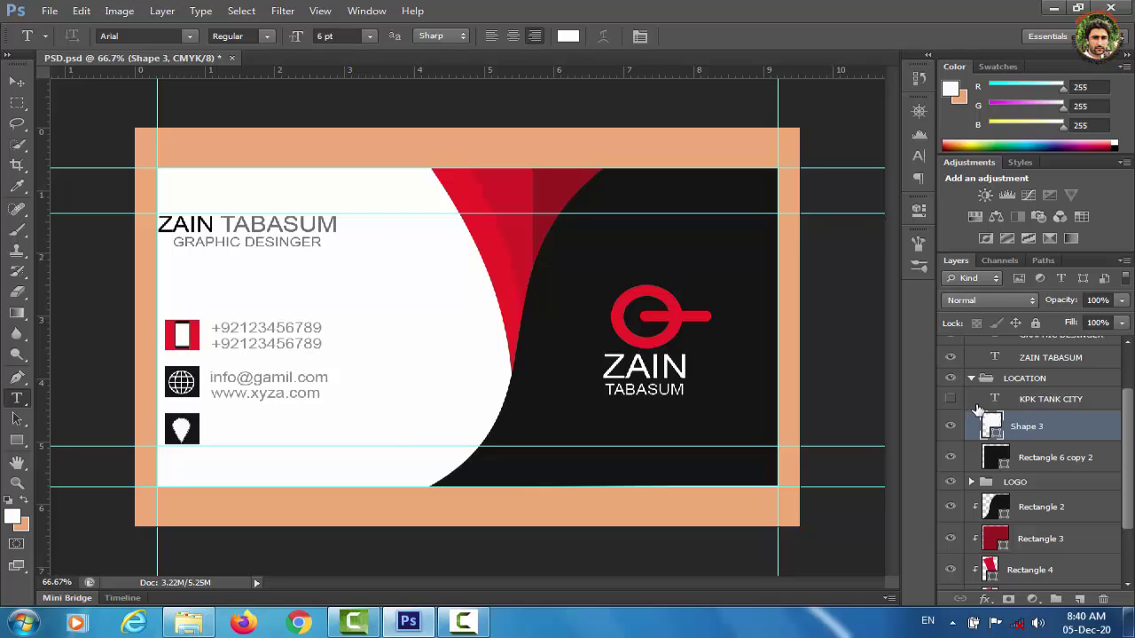
Show the KPK TANK CITY layer, select it with the pin and square, and collapse LOCATION.
click(951, 400)
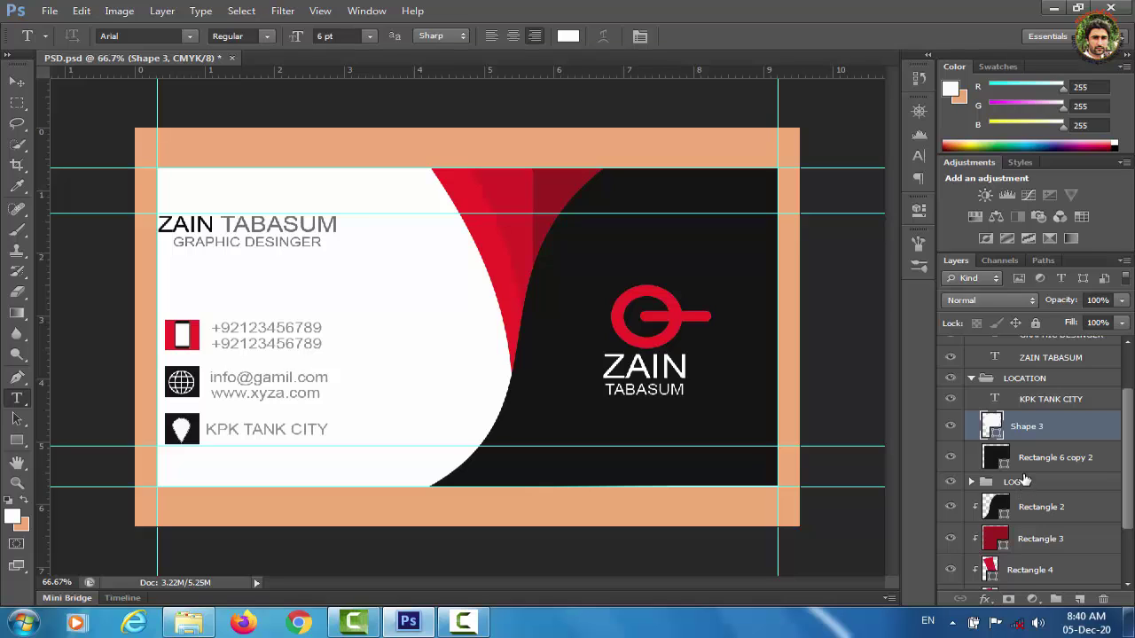
click(1031, 410)
shift+click(1025, 427)
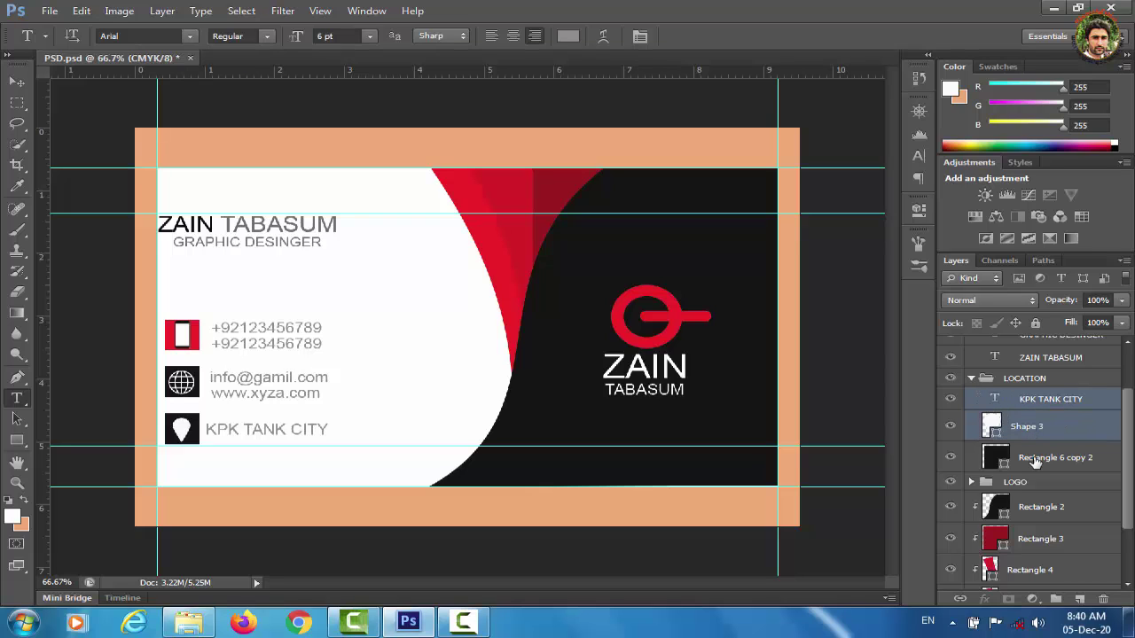
shift+click(1035, 459)
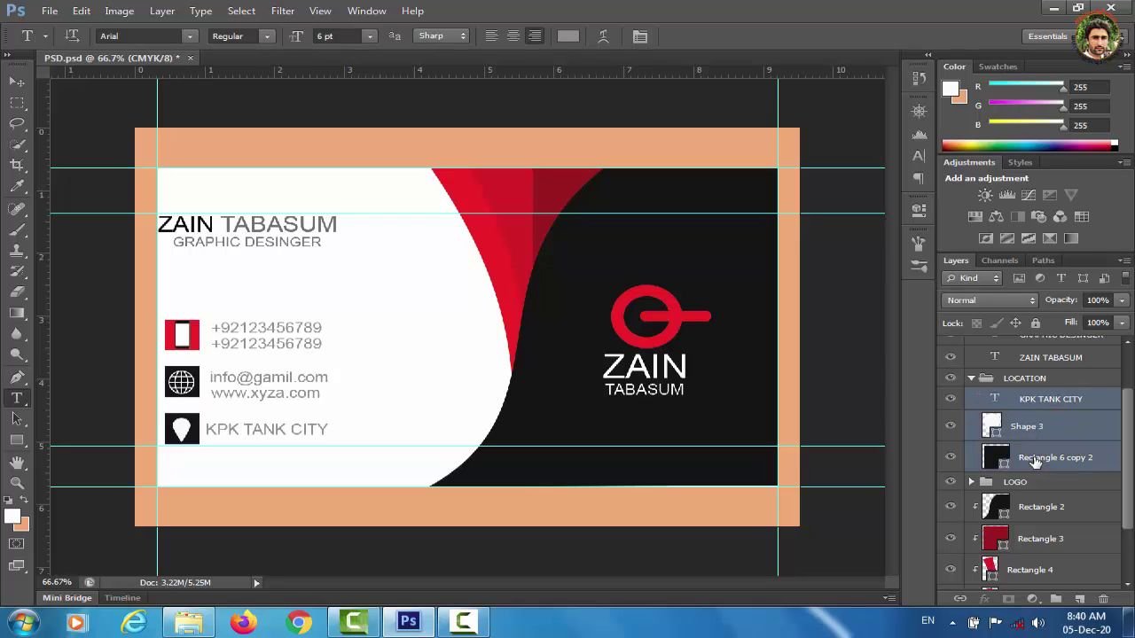
click(972, 380)
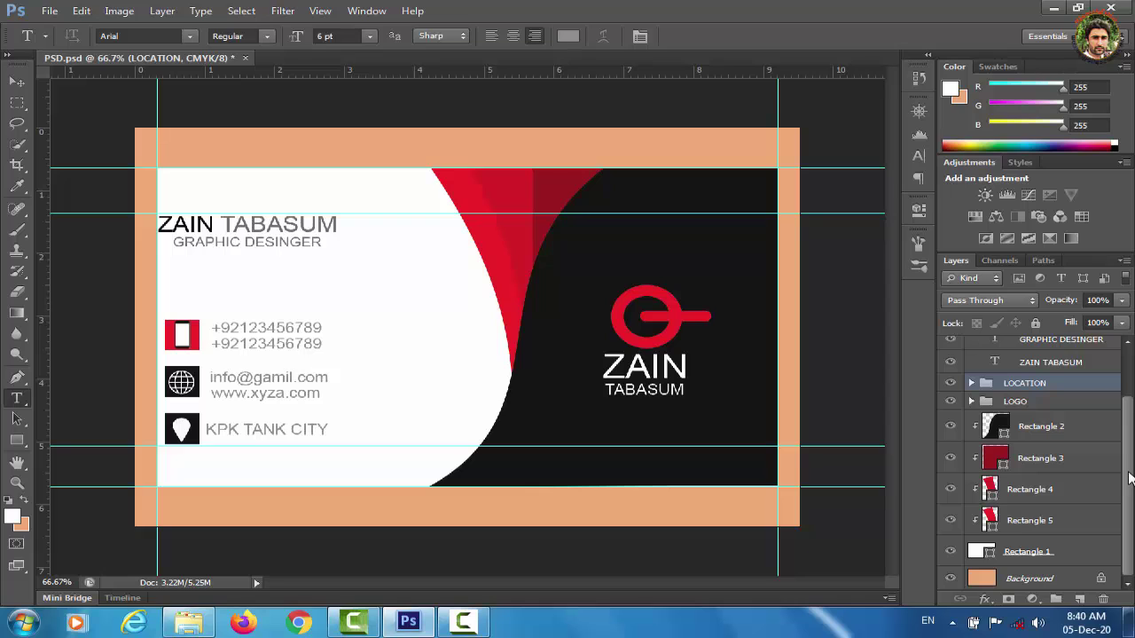
drag(1129, 479, 1127, 410)
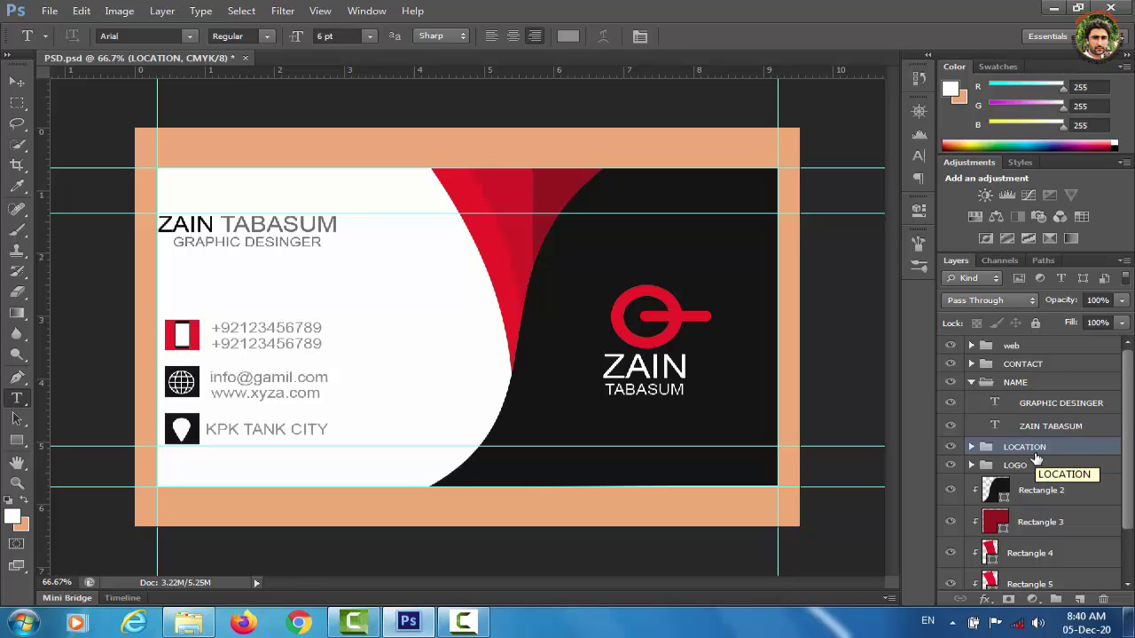
ctrl+click(1021, 365)
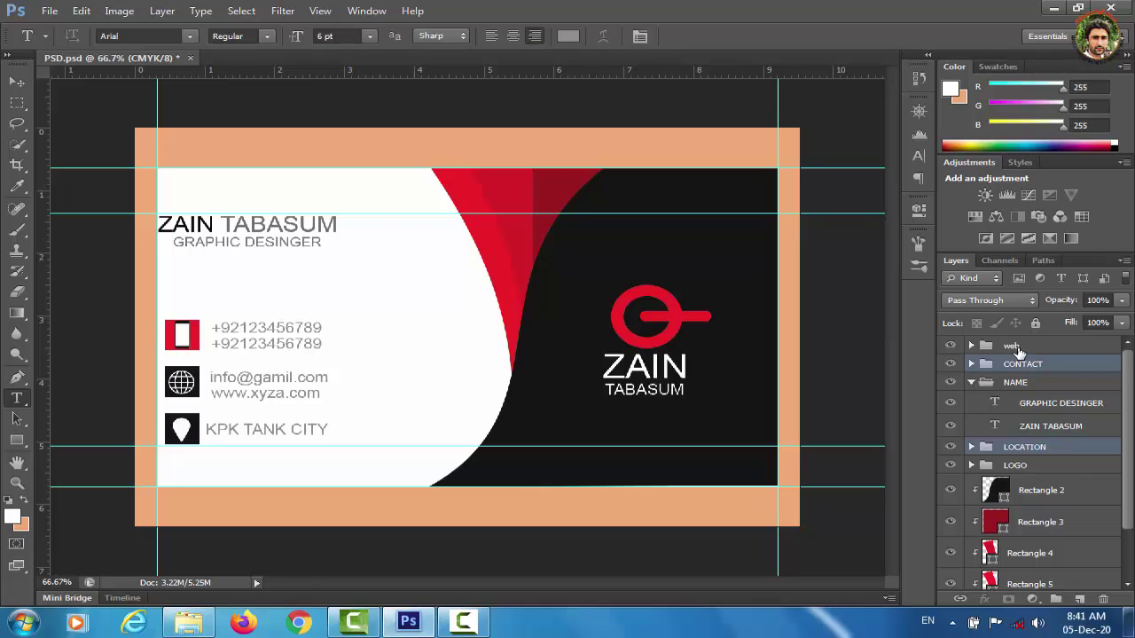
ctrl+click(1018, 348)
key(ctrl+t)
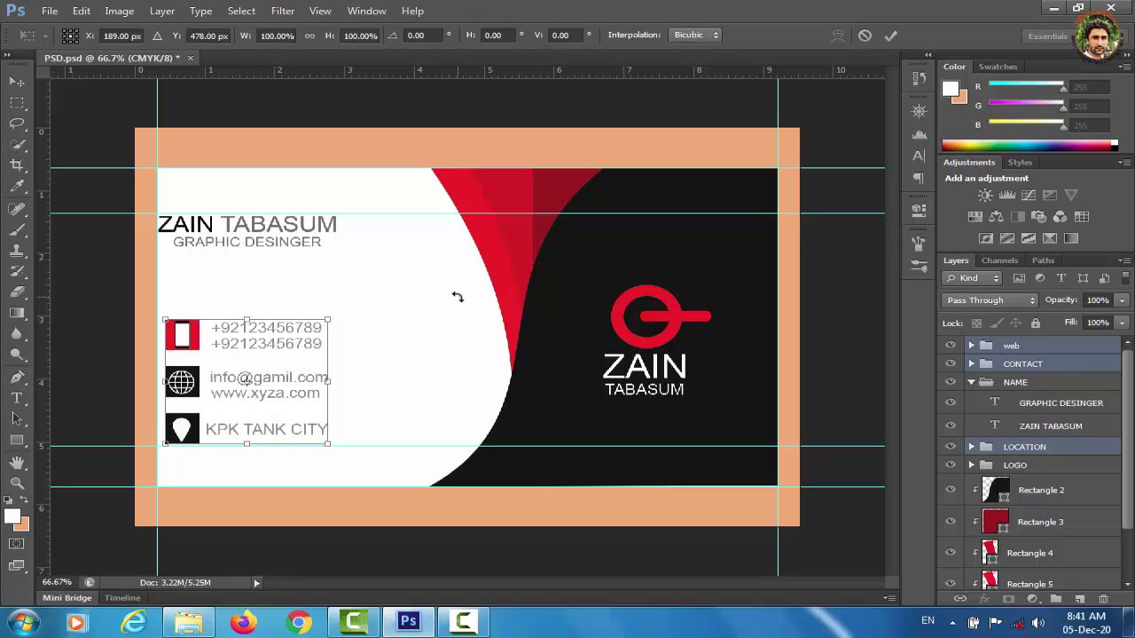
click(17, 80)
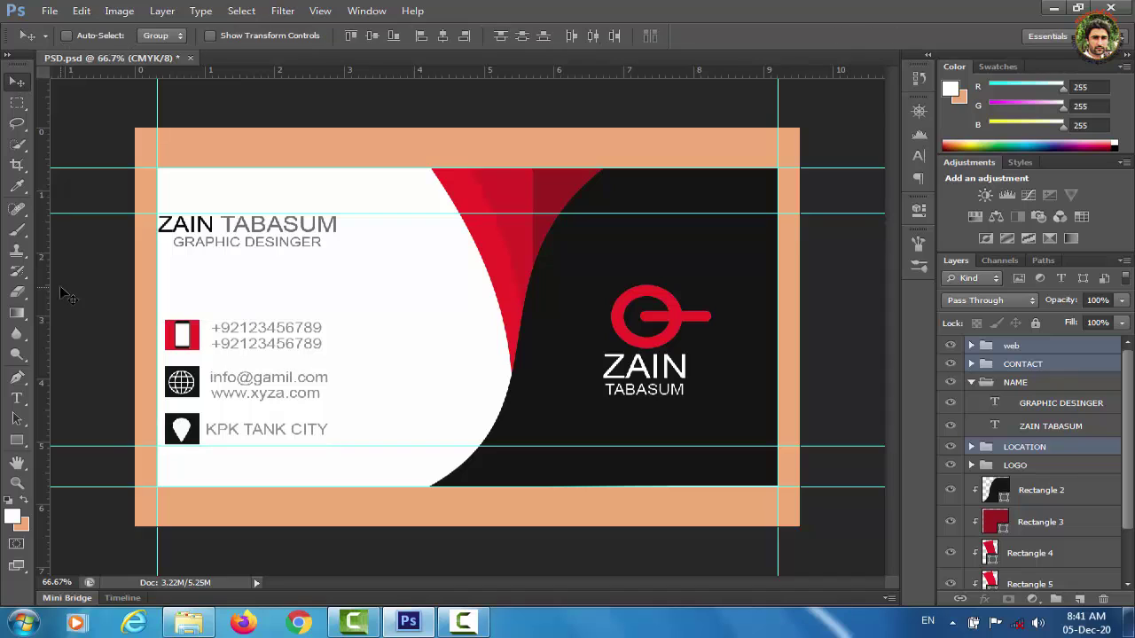
click(19, 442)
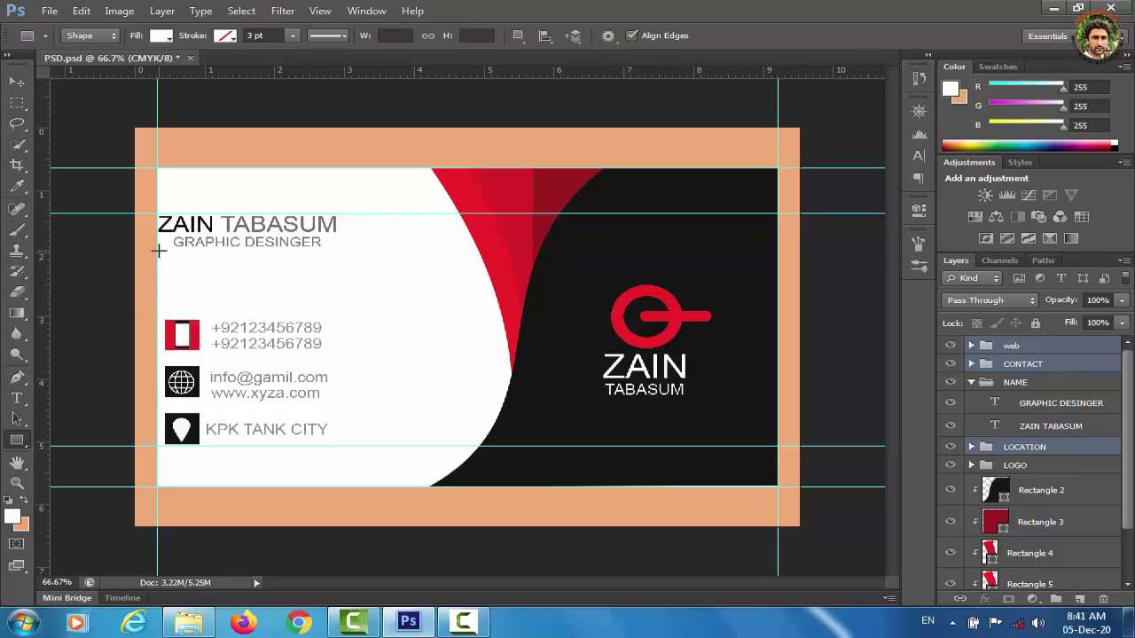
Draw a thin bar in the swoosh red under GRAPHIC DESINGER and move Rectangle 7 into NAME.
drag(158, 251, 236, 252)
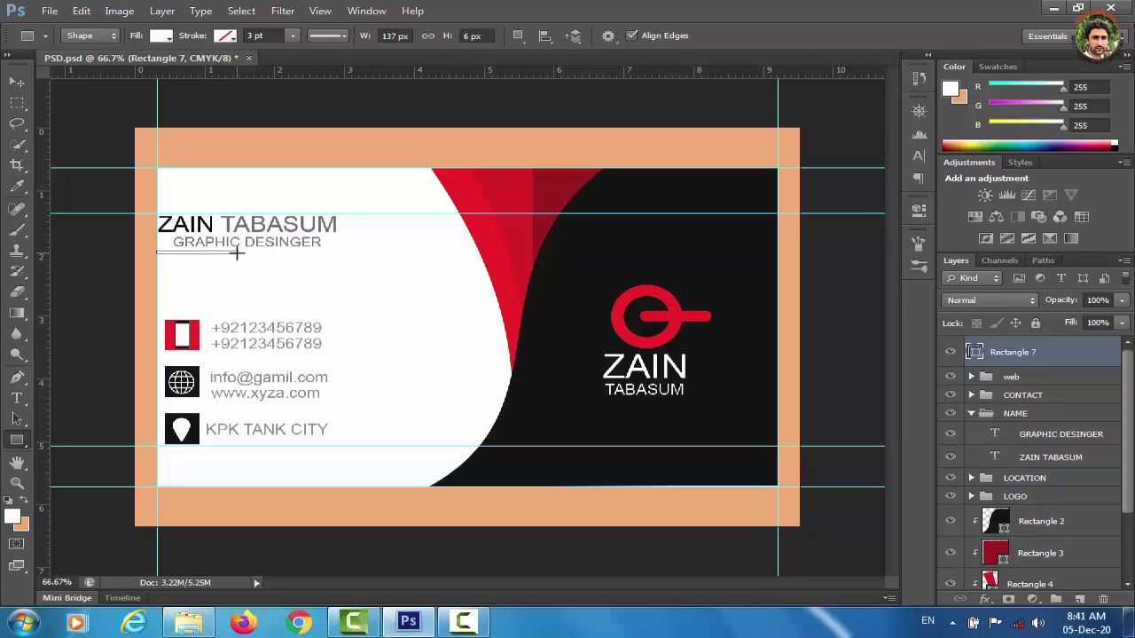
double_click(975, 352)
click(492, 237)
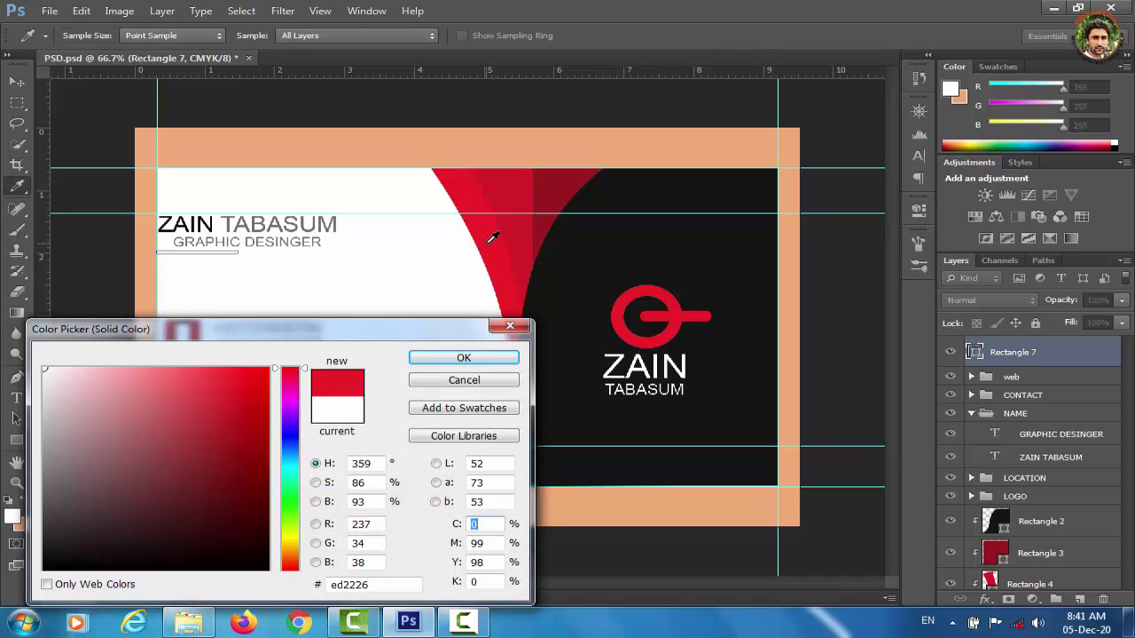
click(466, 360)
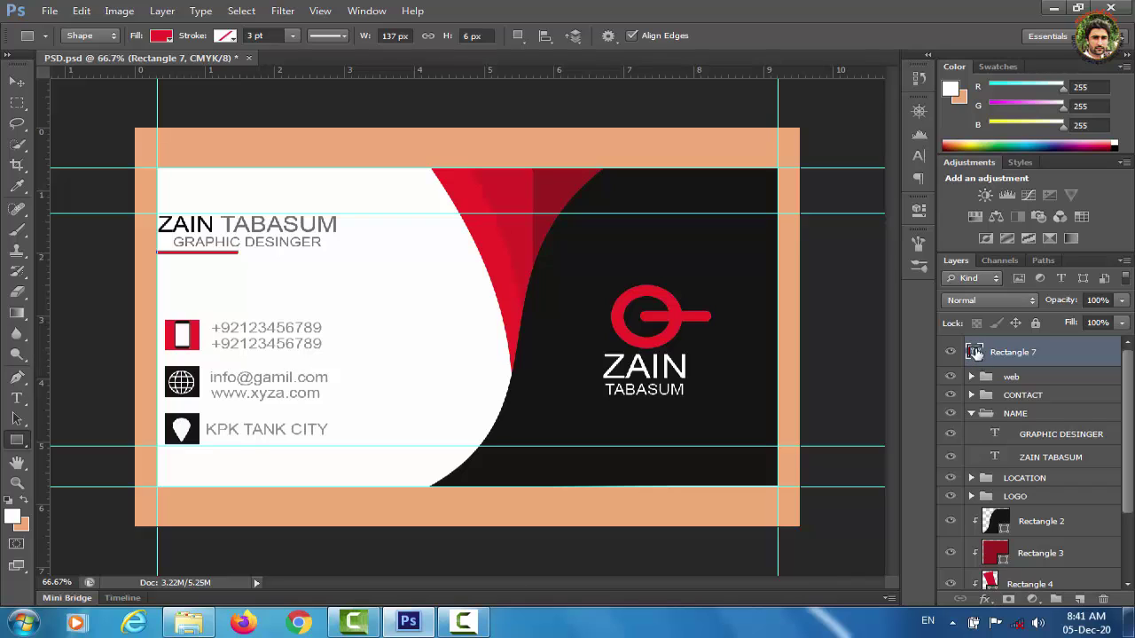
drag(975, 352, 1002, 413)
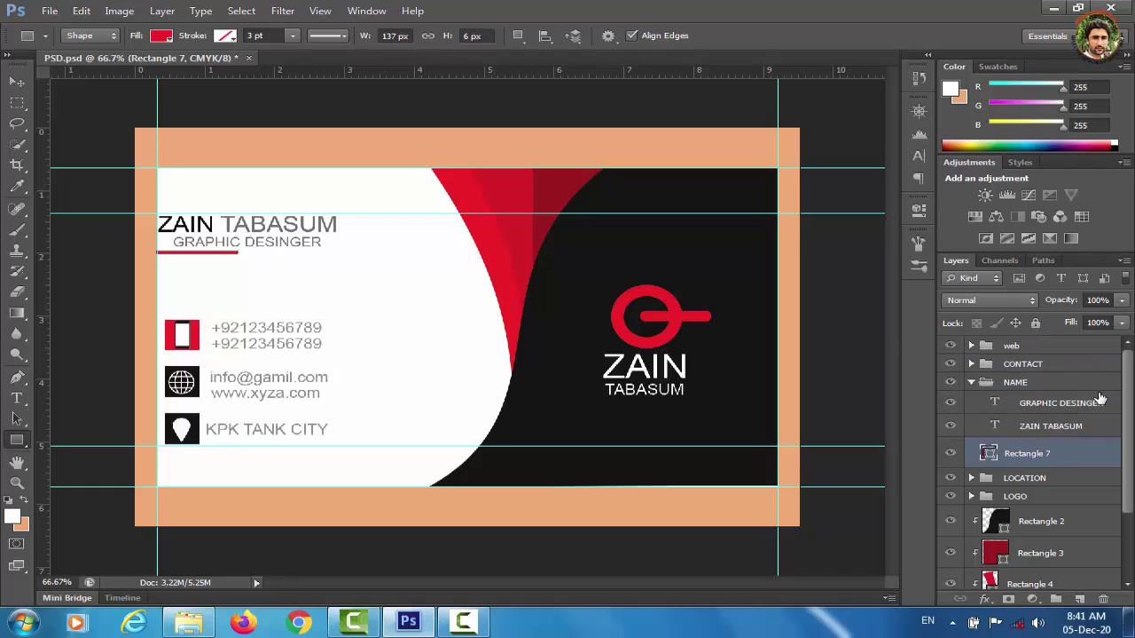
click(972, 382)
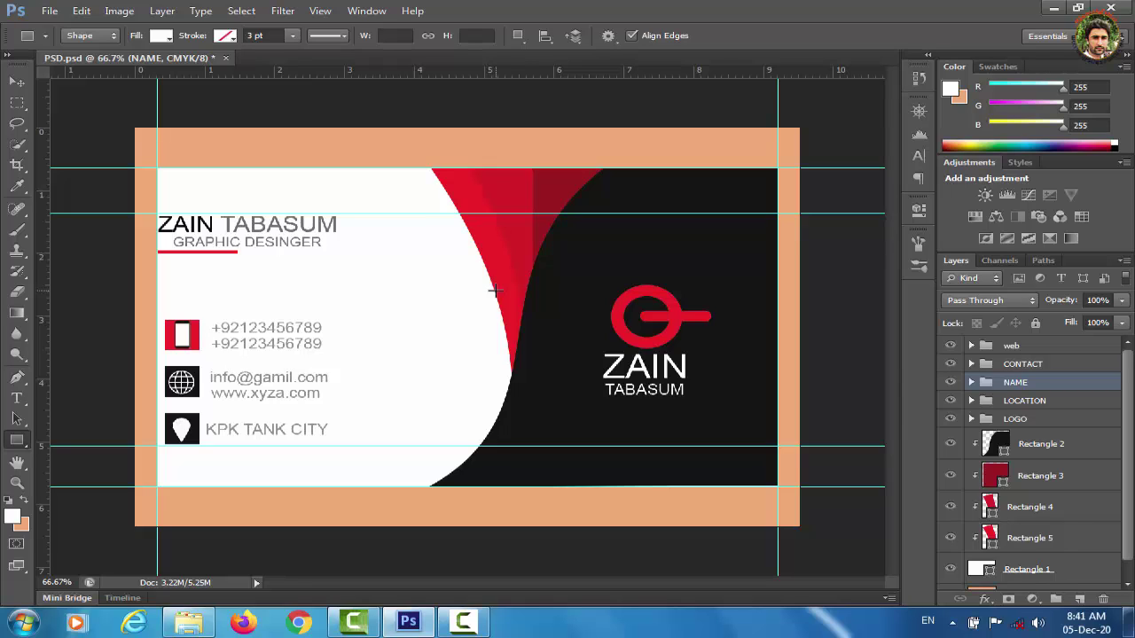
Hide the tan Background layer.
key(ctrl+shift+s)
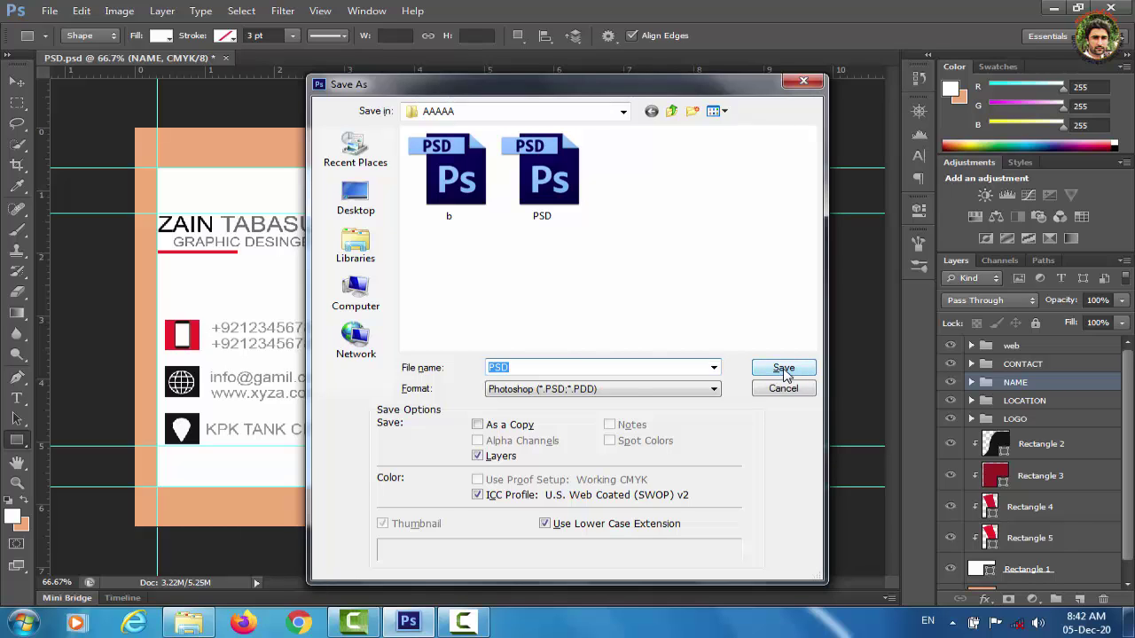
click(783, 387)
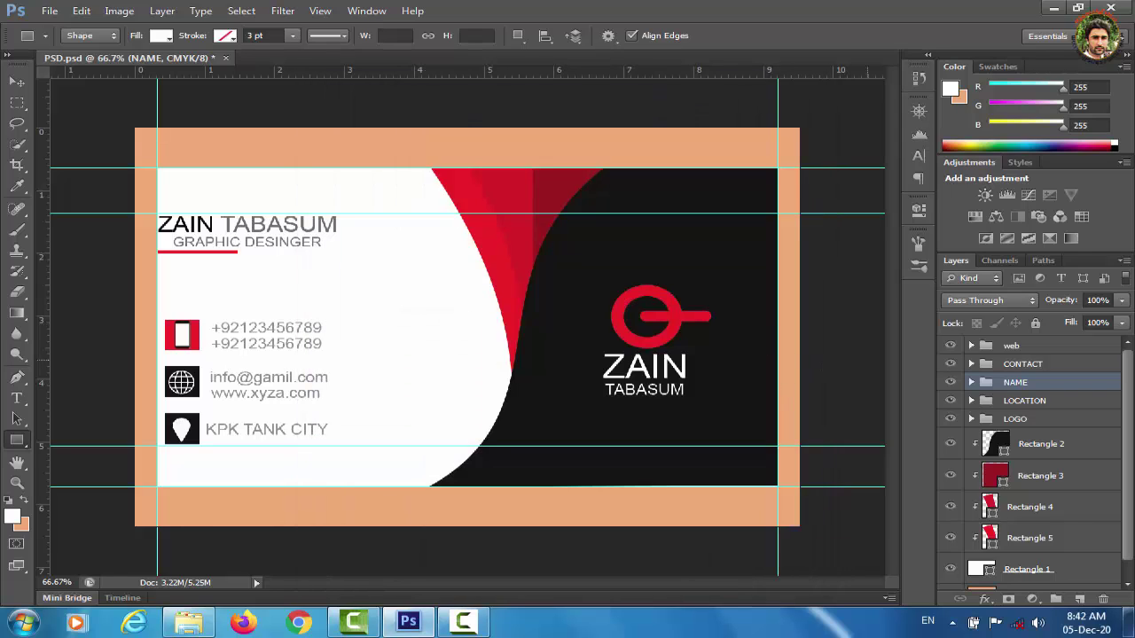
scroll(1126, 425, down, 2)
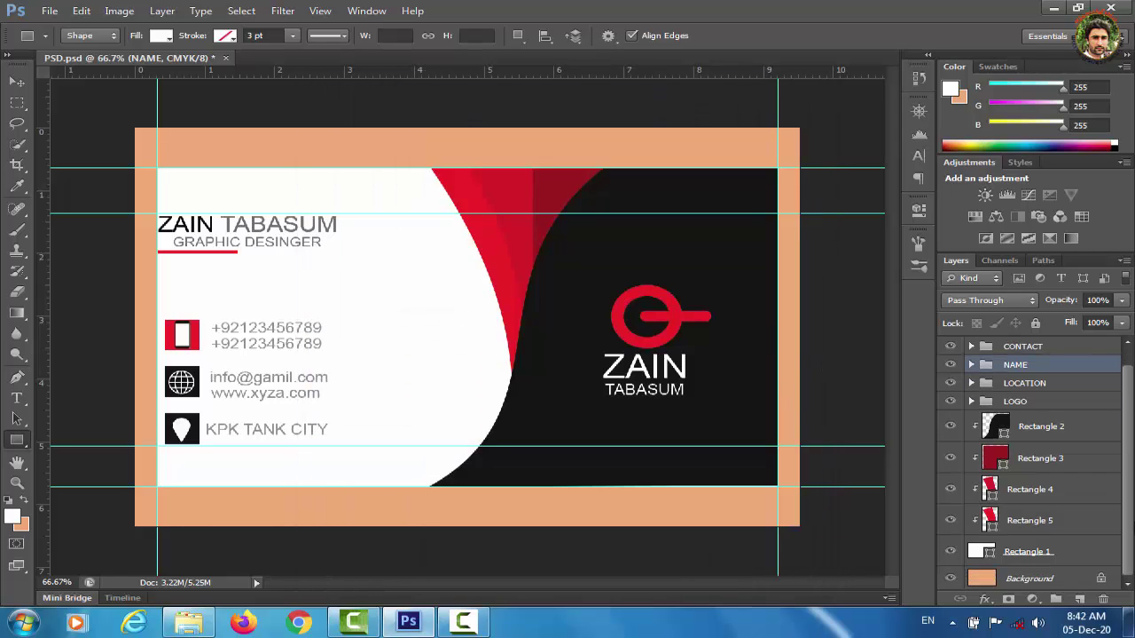
click(950, 579)
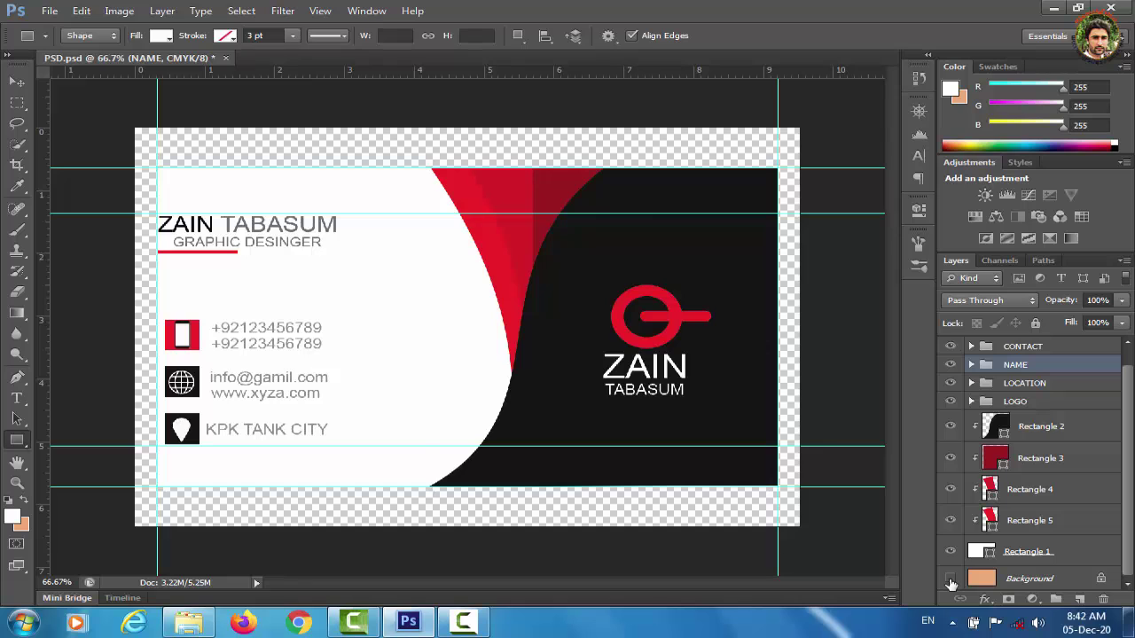
Look through the Save As format list, then cancel without saving.
key(ctrl+shift+s)
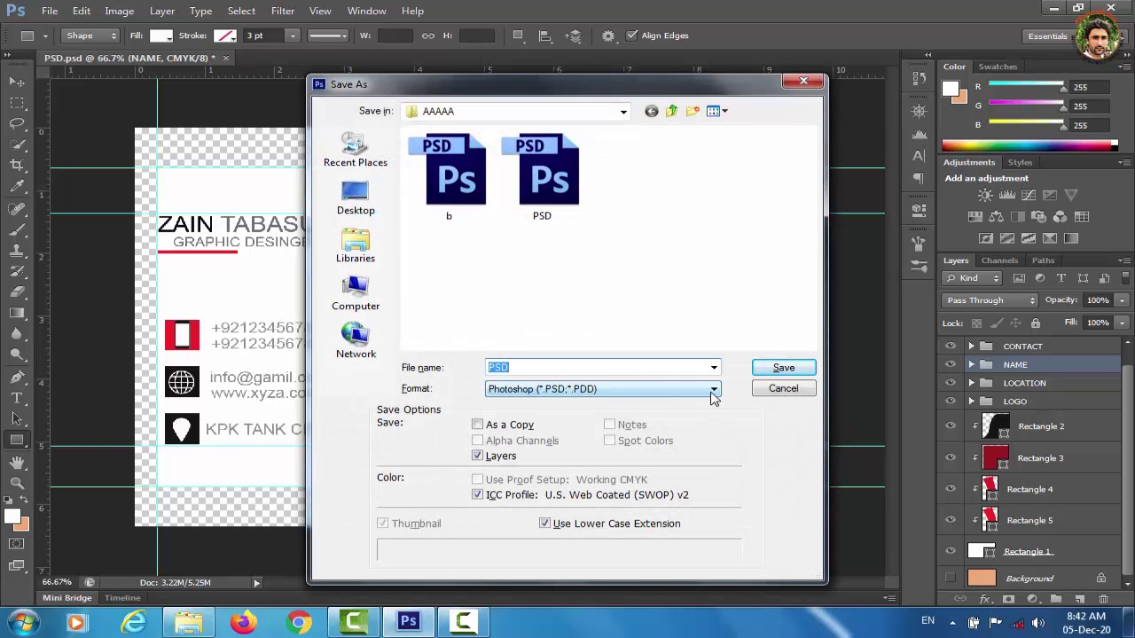
click(714, 395)
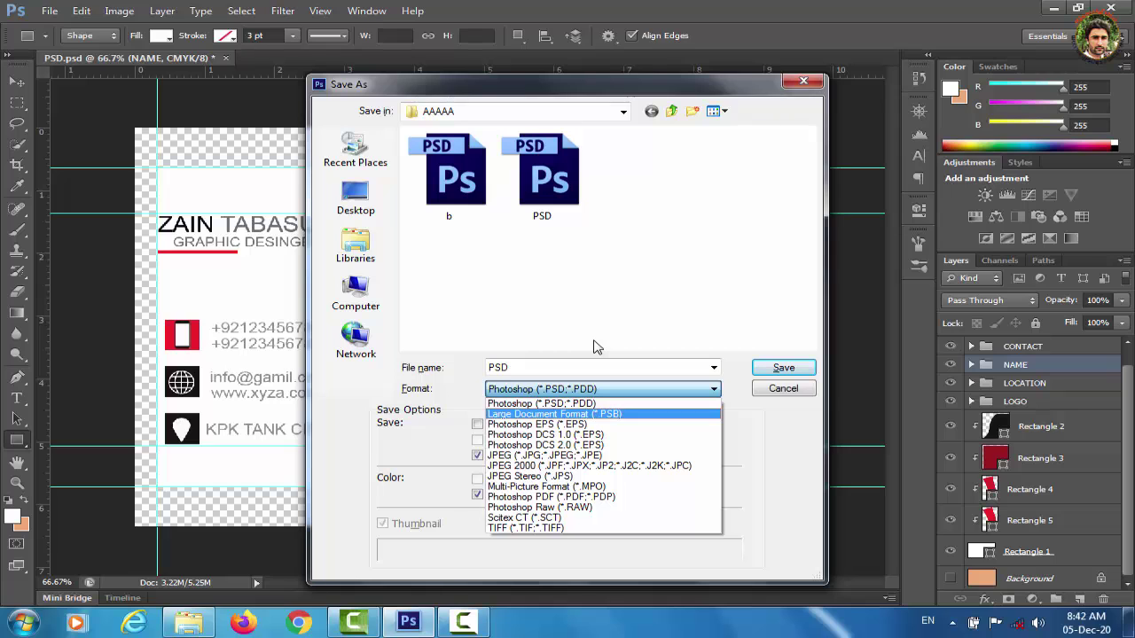
click(798, 91)
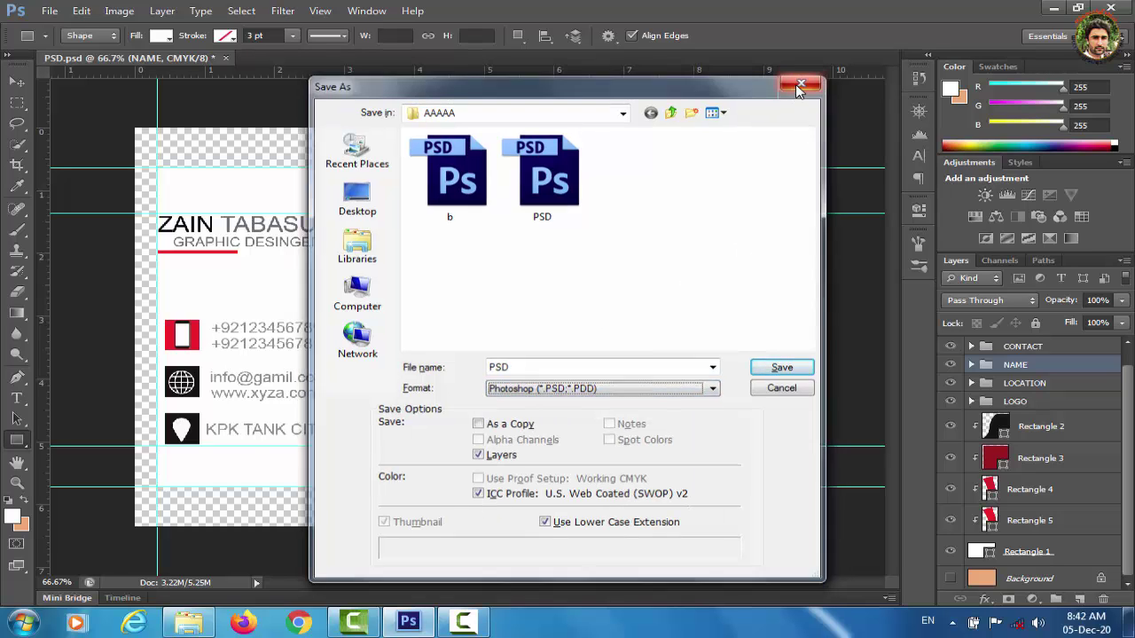
click(799, 90)
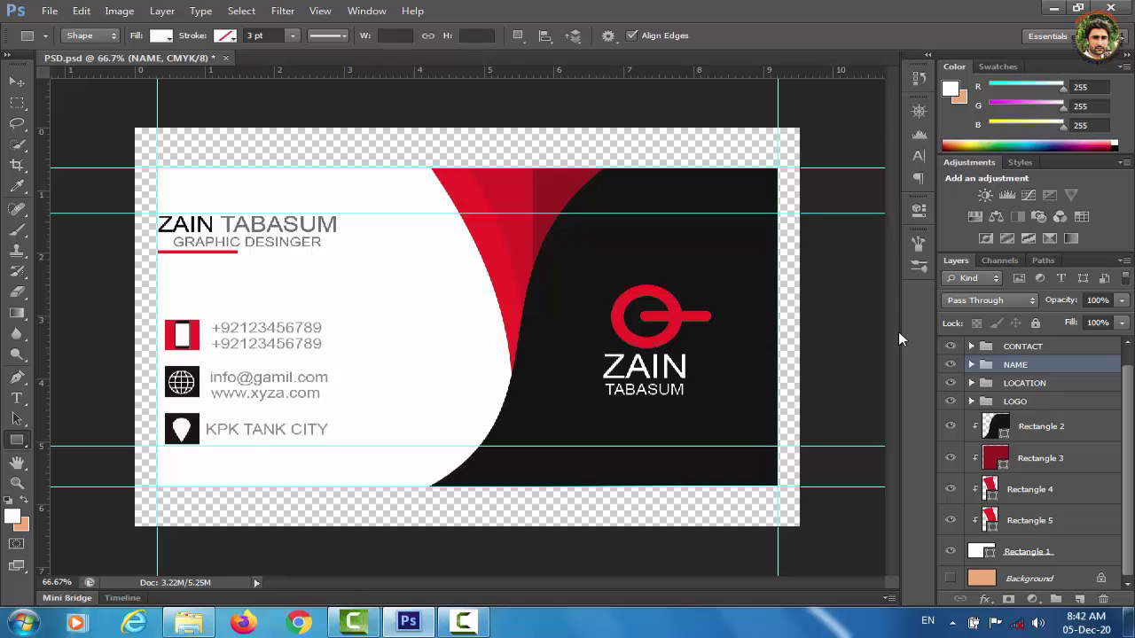
Delete the LOCATION and NAME groups, then select the CONTACT group.
click(1016, 404)
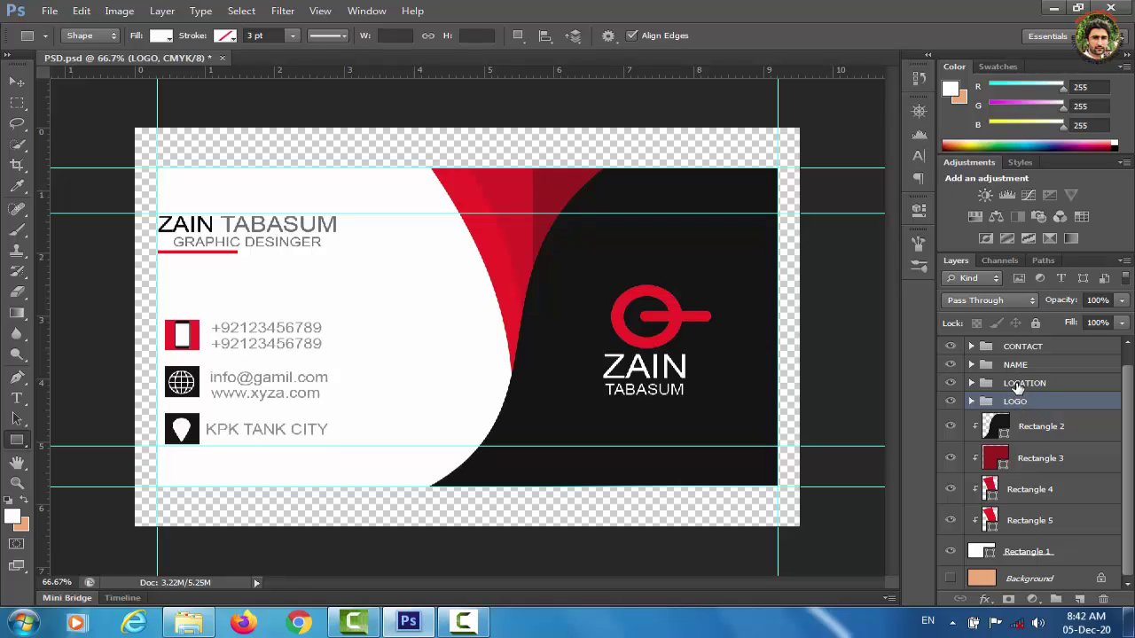
click(1018, 387)
key(Delete)
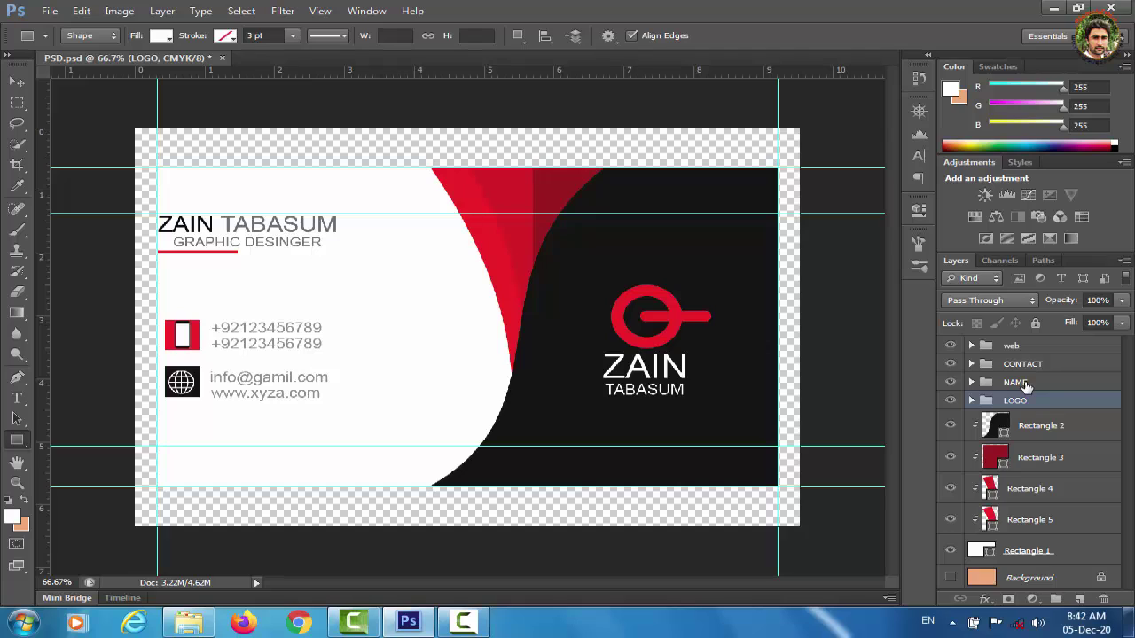
click(1026, 385)
key(Delete)
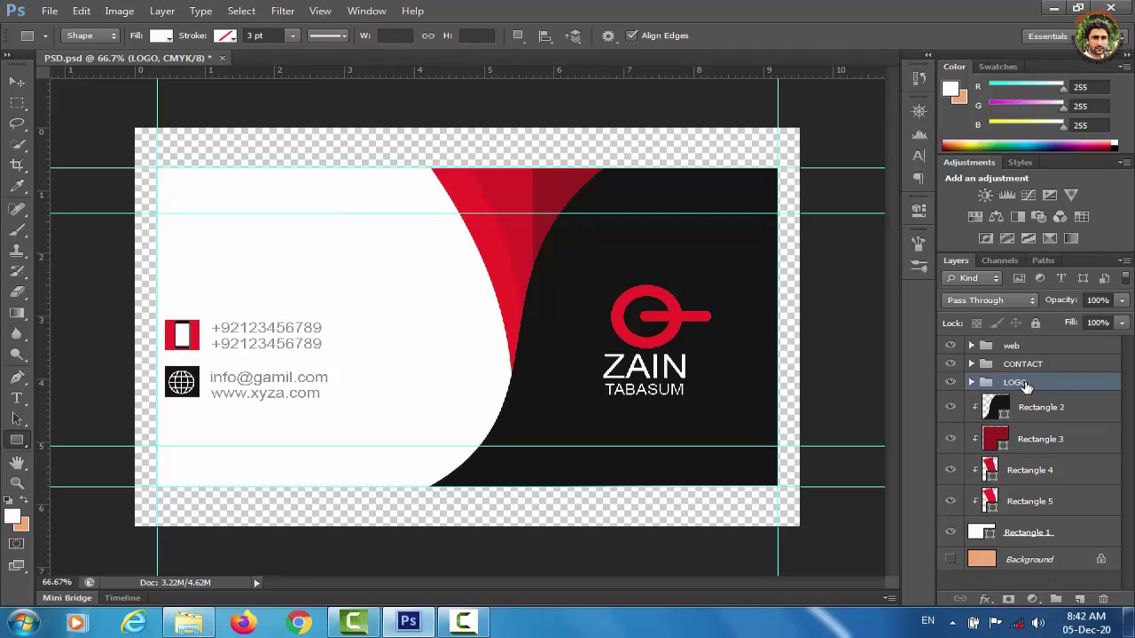
click(1025, 365)
Delete the CONTACT and web groups and the red curved shapes Rectangles 3–5.
key(Delete)
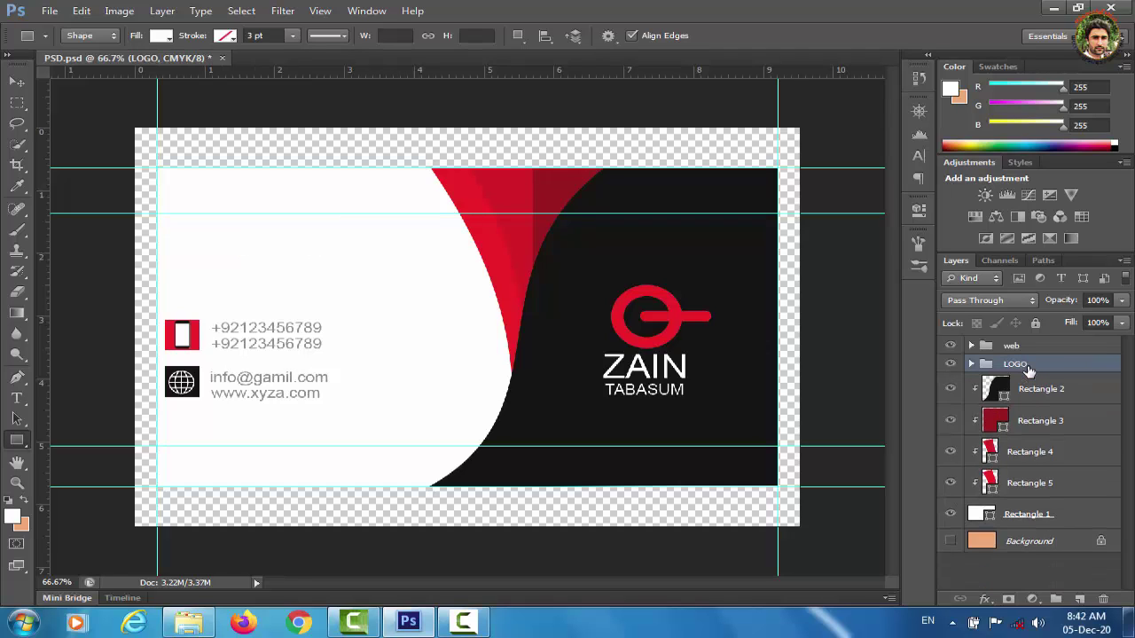
click(1033, 347)
key(Delete)
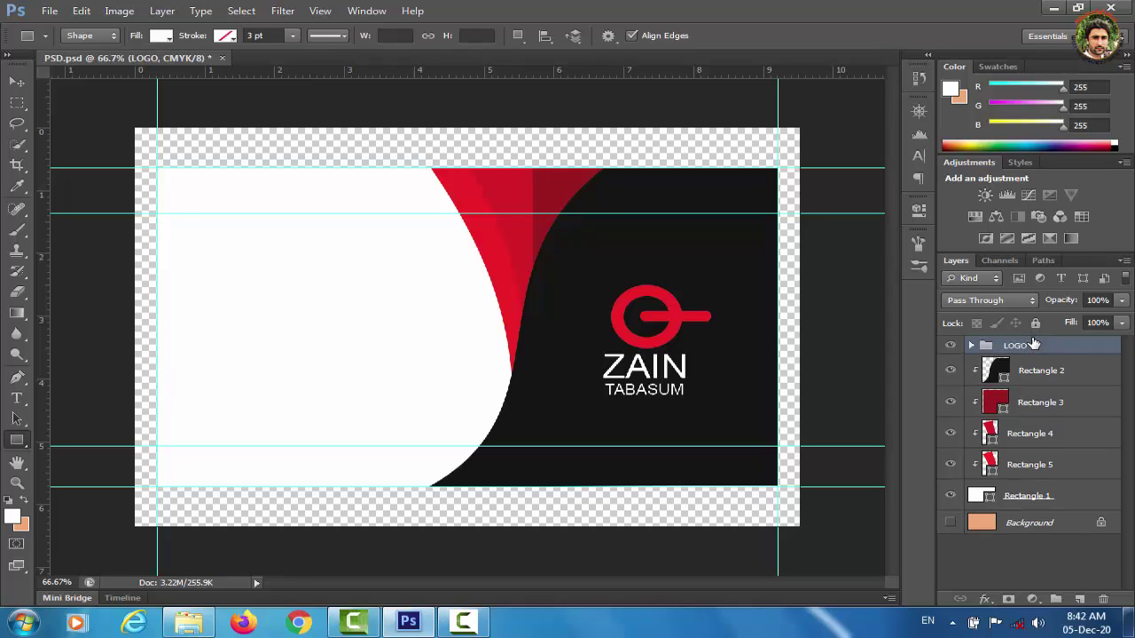
click(1041, 405)
key(Delete)
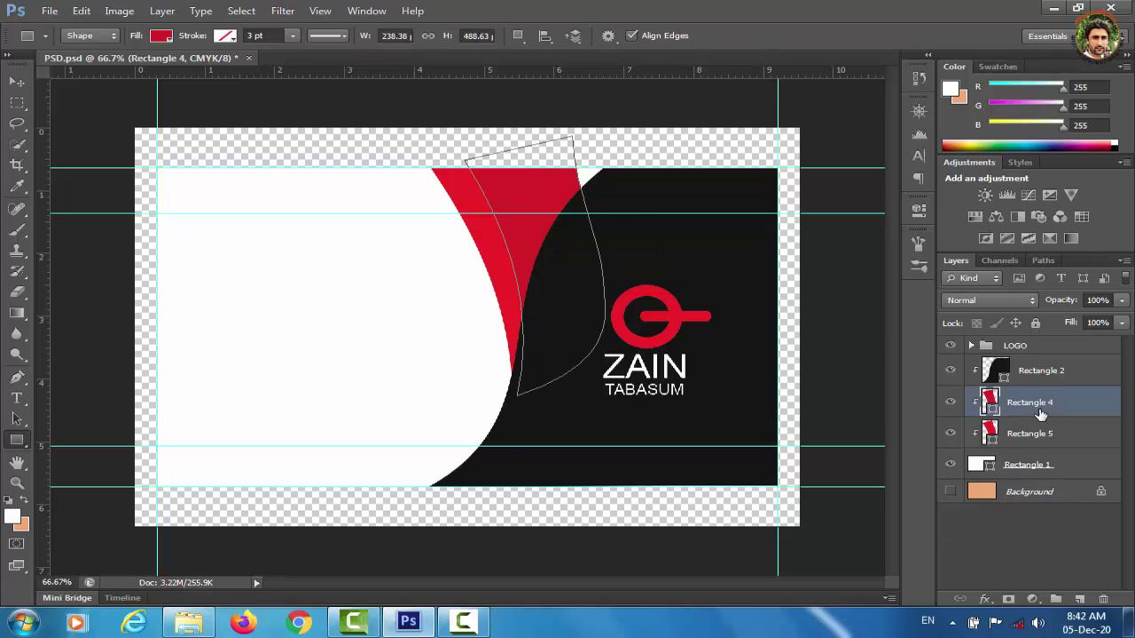
key(Delete)
key(Delete)
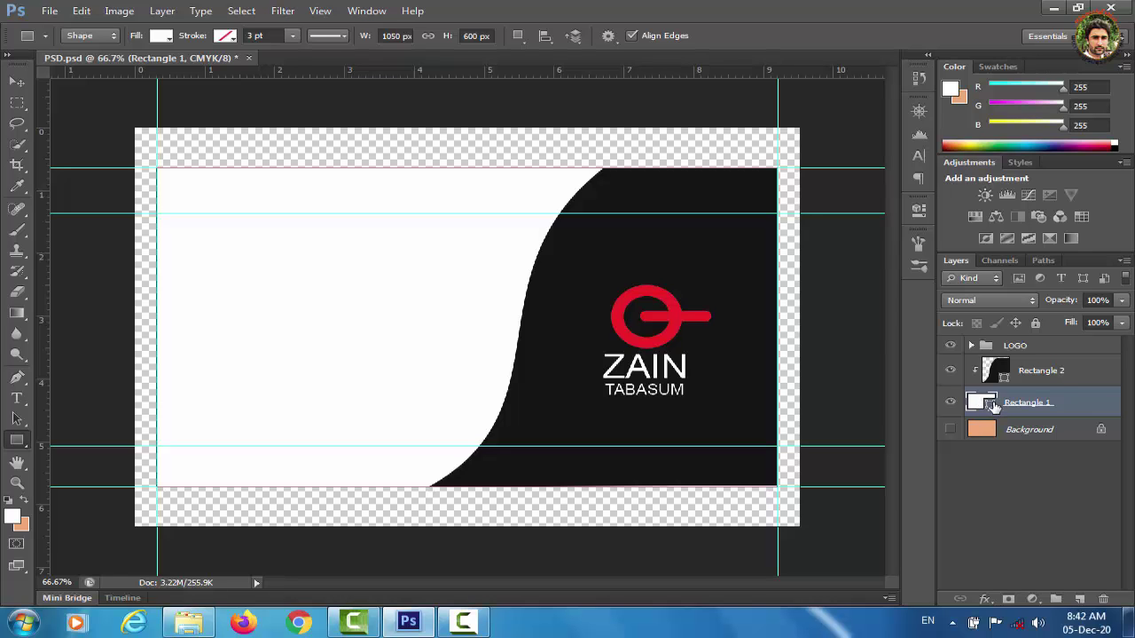
Fill Rectangle 1 with near-black #151415, delete the Rectangle 2 curve, and select LOGO.
double_click(992, 403)
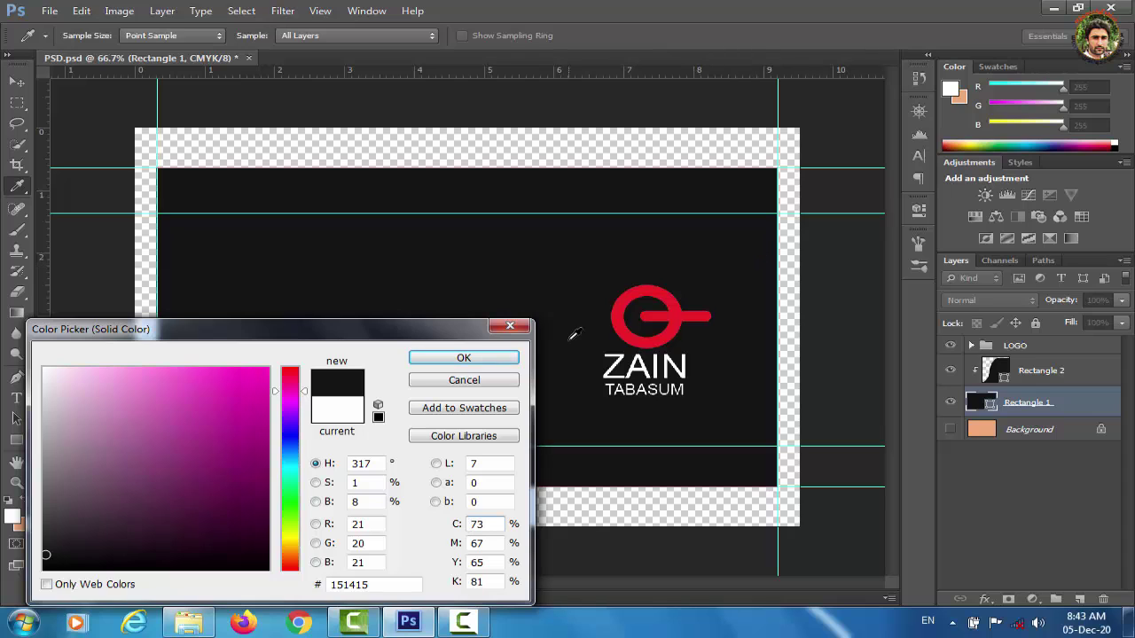
click(470, 357)
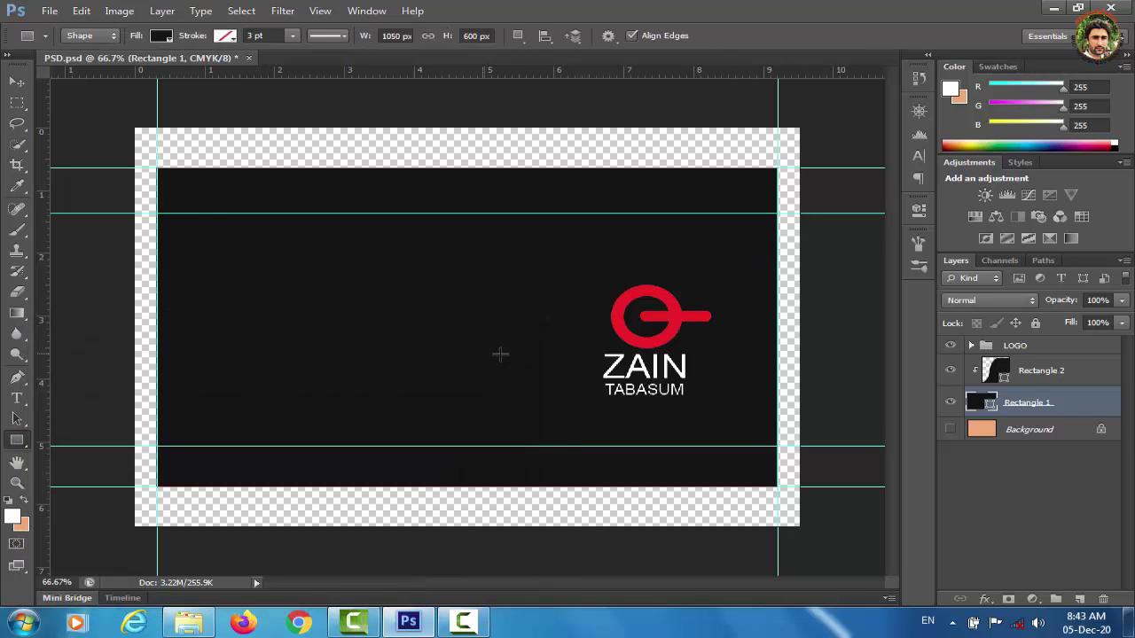
click(1031, 374)
key(Delete)
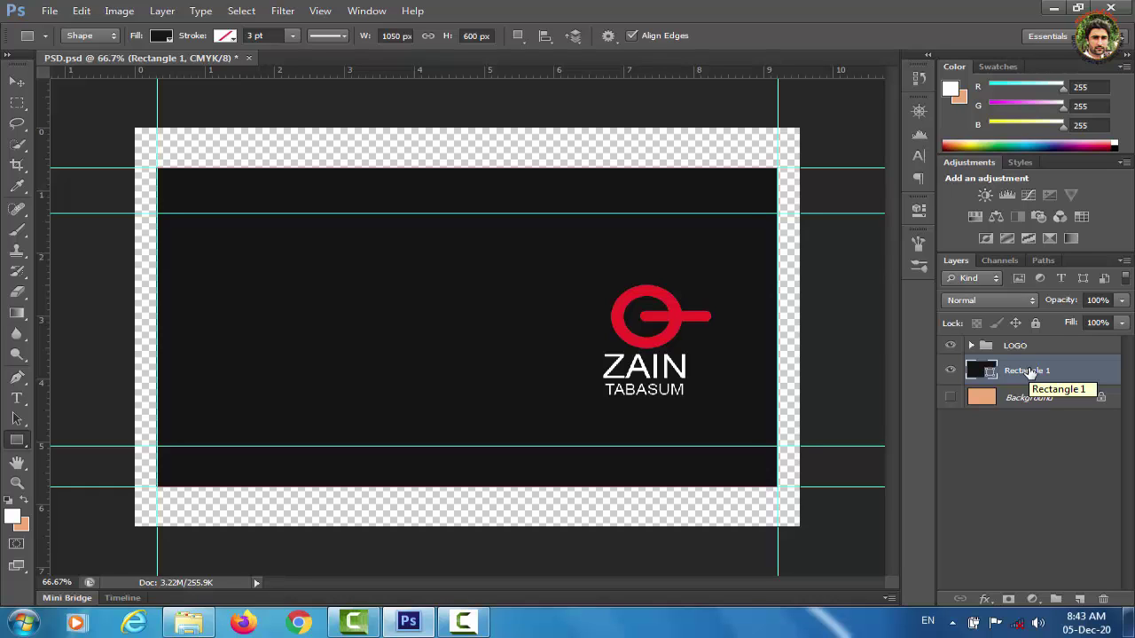
click(1022, 348)
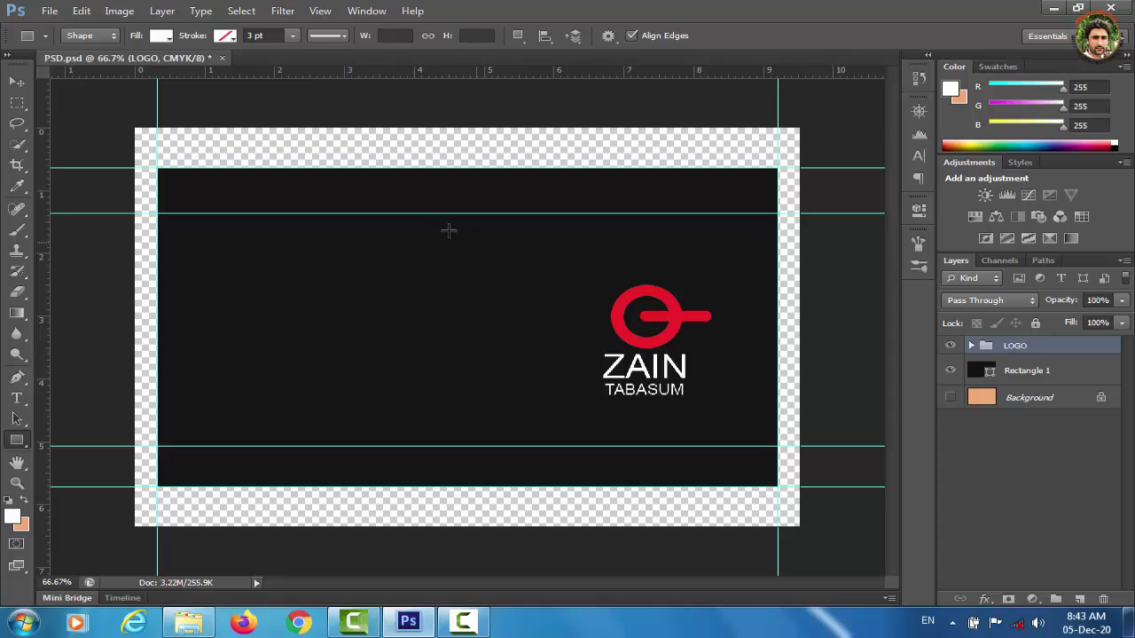
click(16, 82)
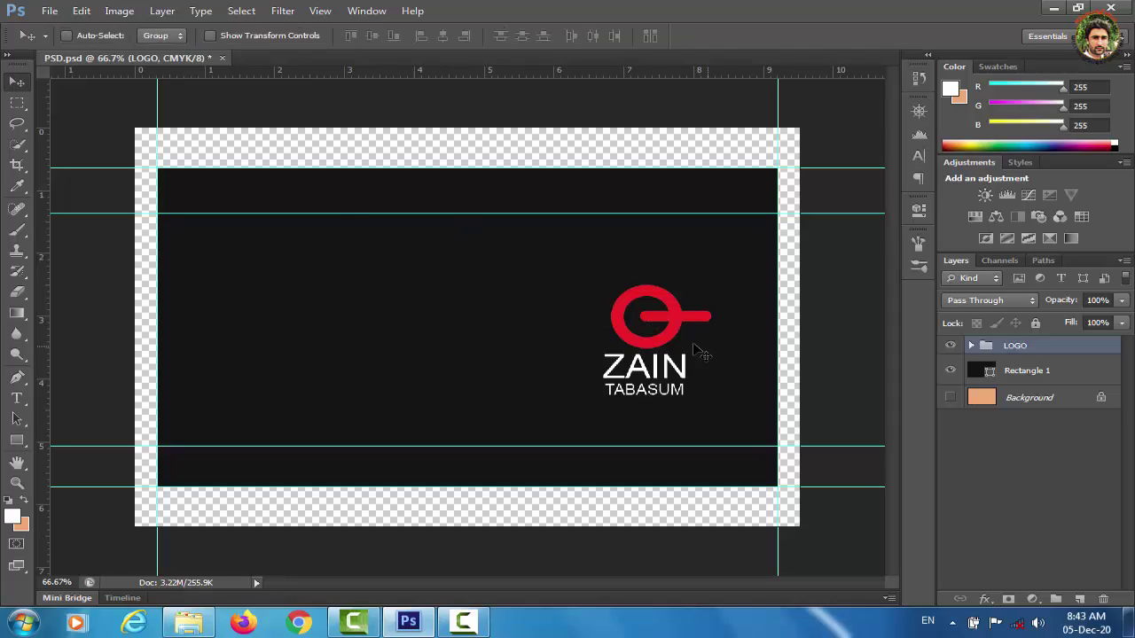
Drag the LOGO group left and align its horizontal centre with Rectangle 1.
drag(661, 330, 485, 314)
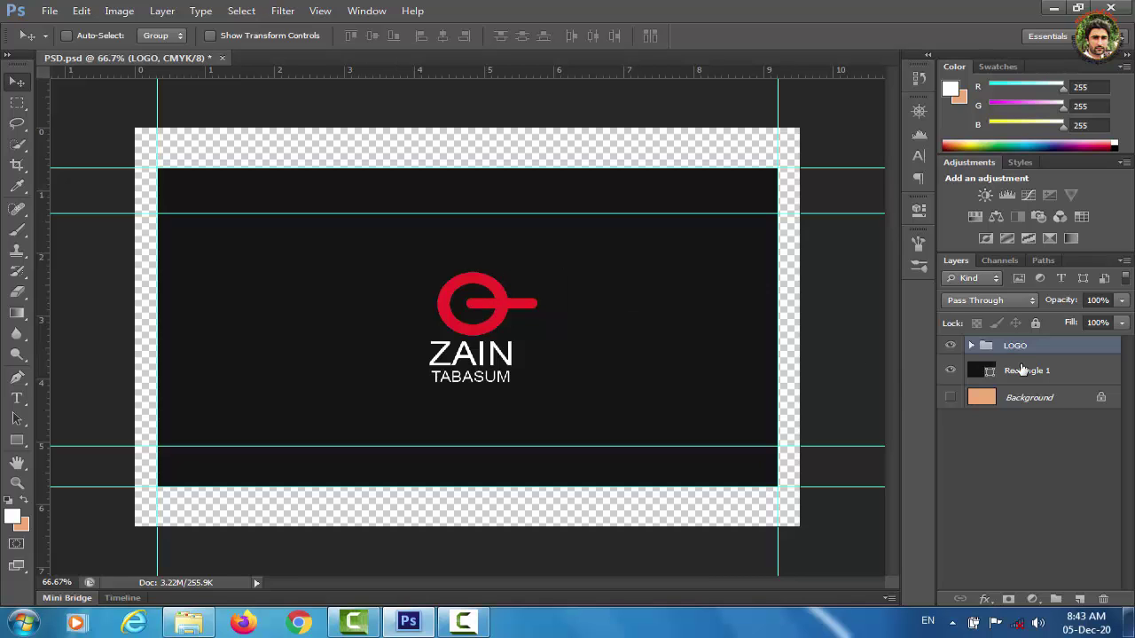
shift+click(1021, 373)
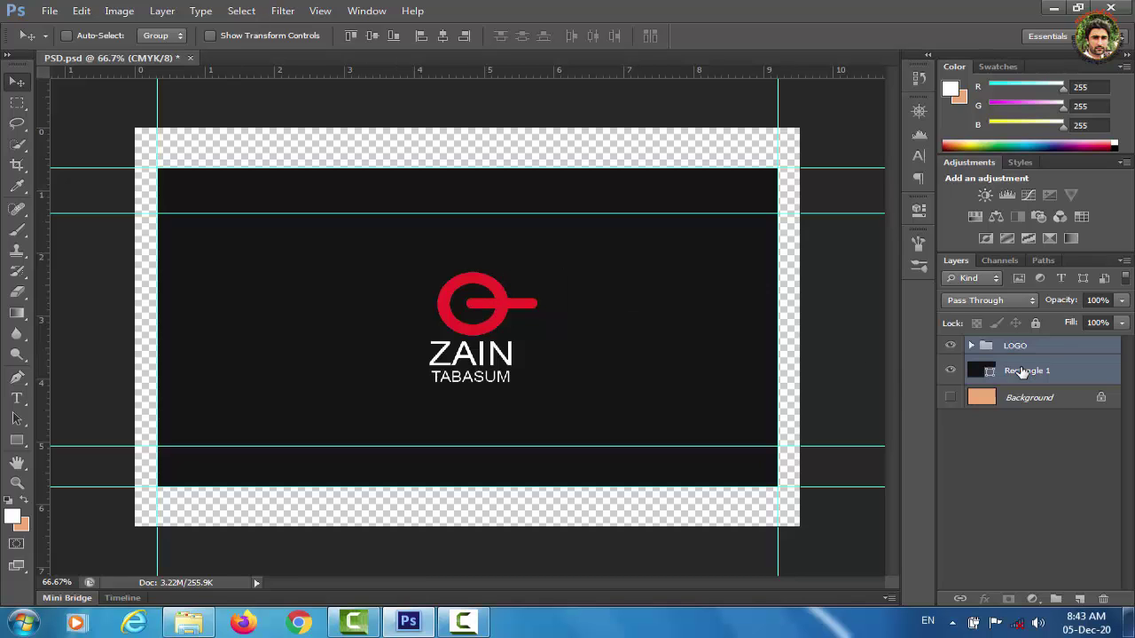
click(442, 39)
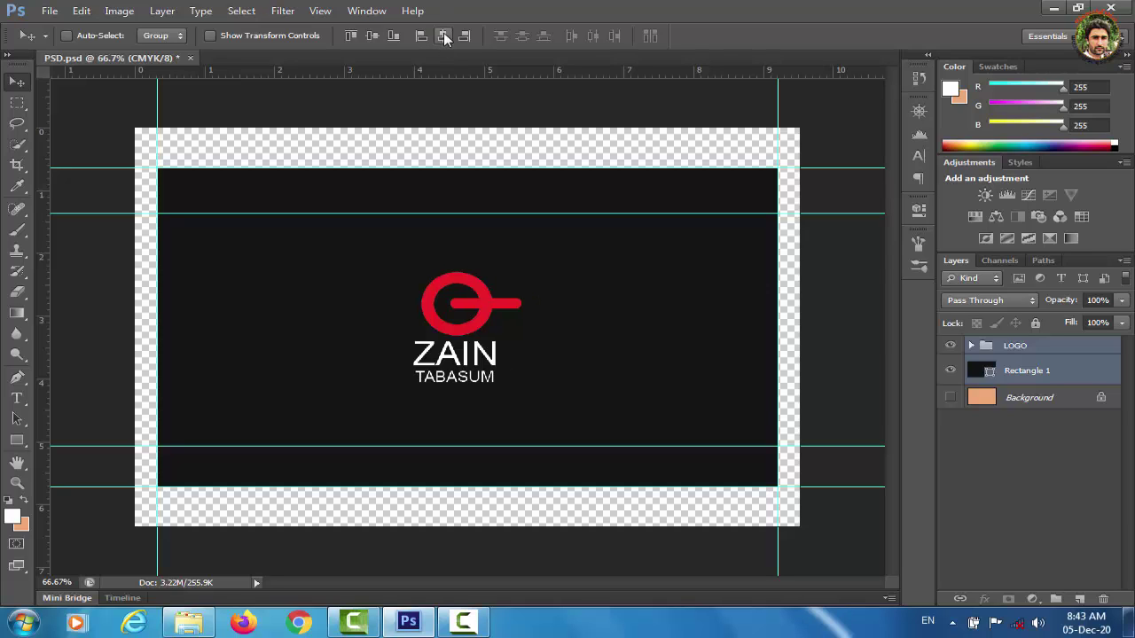
click(19, 445)
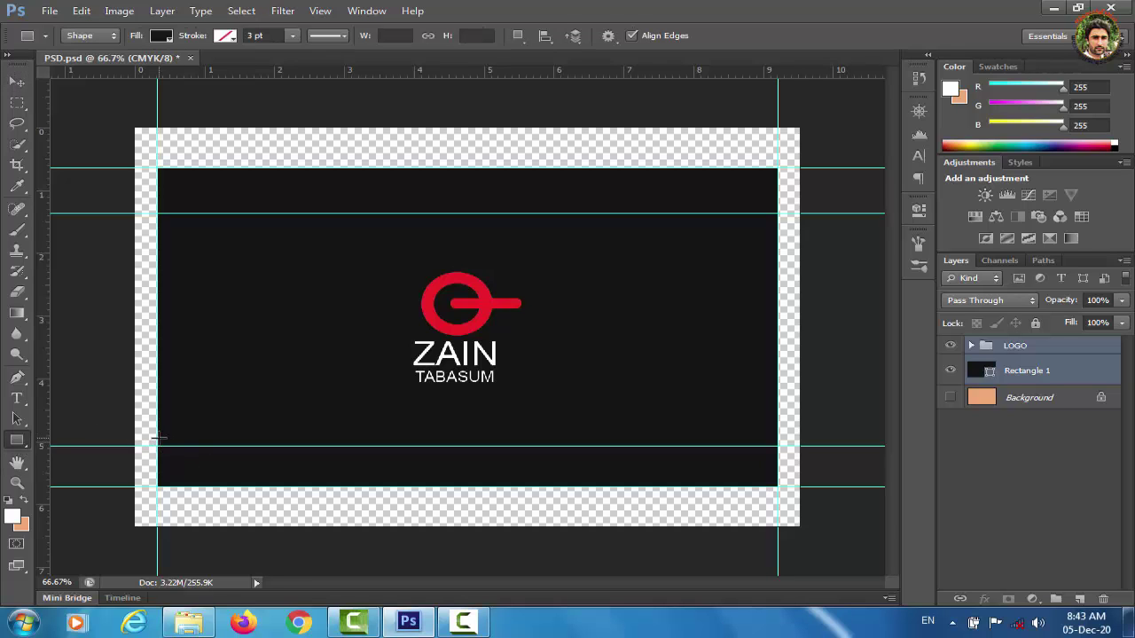
Draw a 98×5 px bar at the lower-left guide, filled with the logo's sampled red.
drag(157, 437, 214, 436)
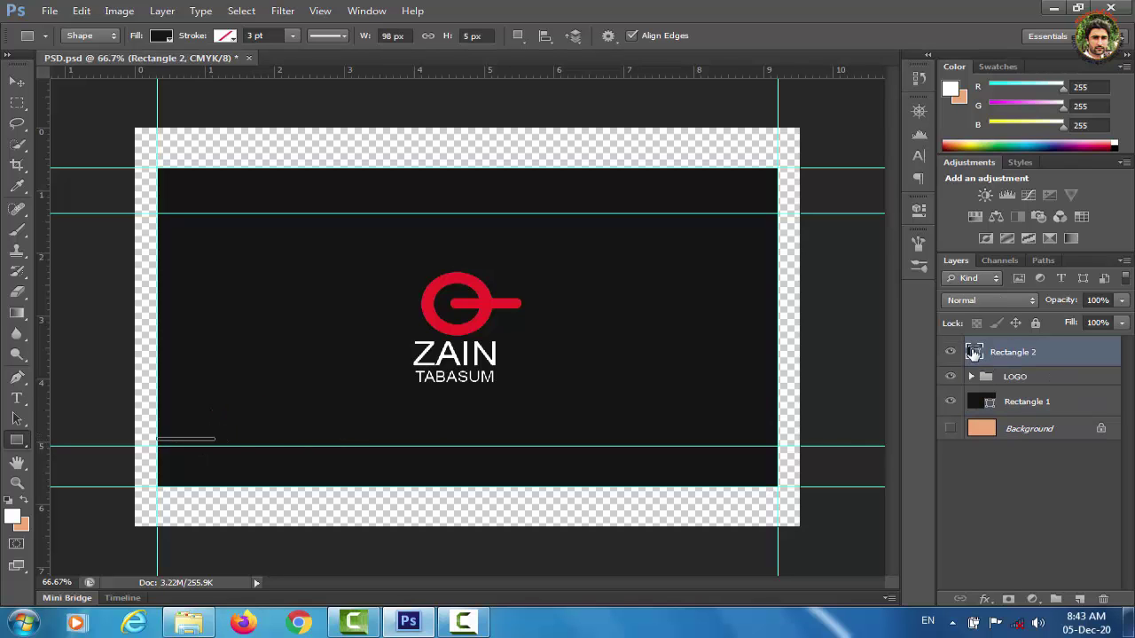
double_click(974, 353)
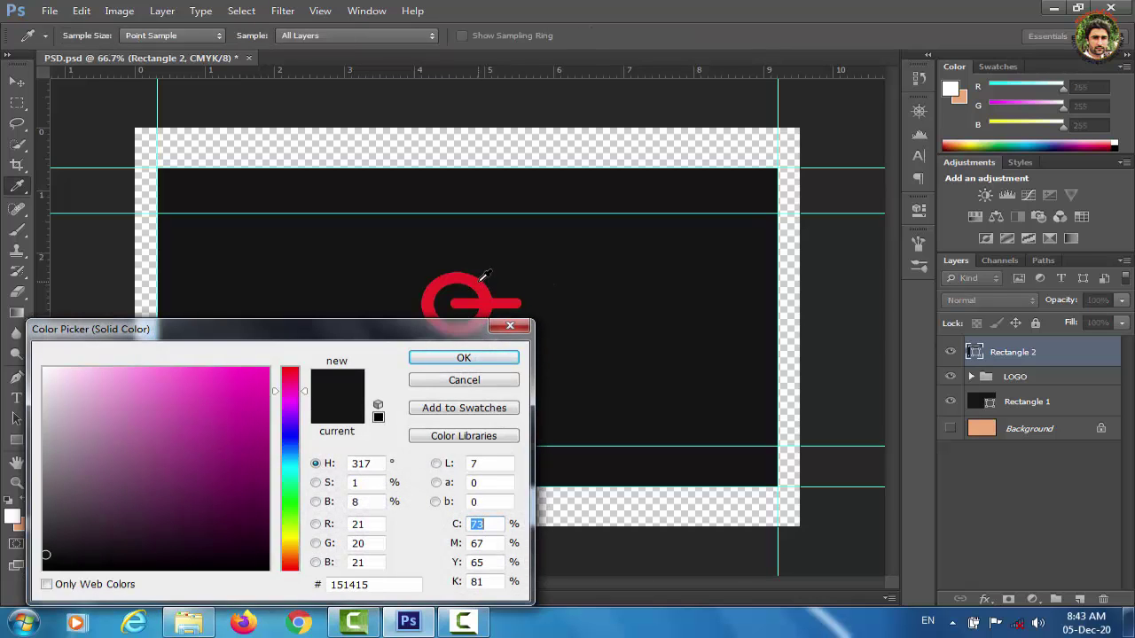
click(482, 277)
click(492, 357)
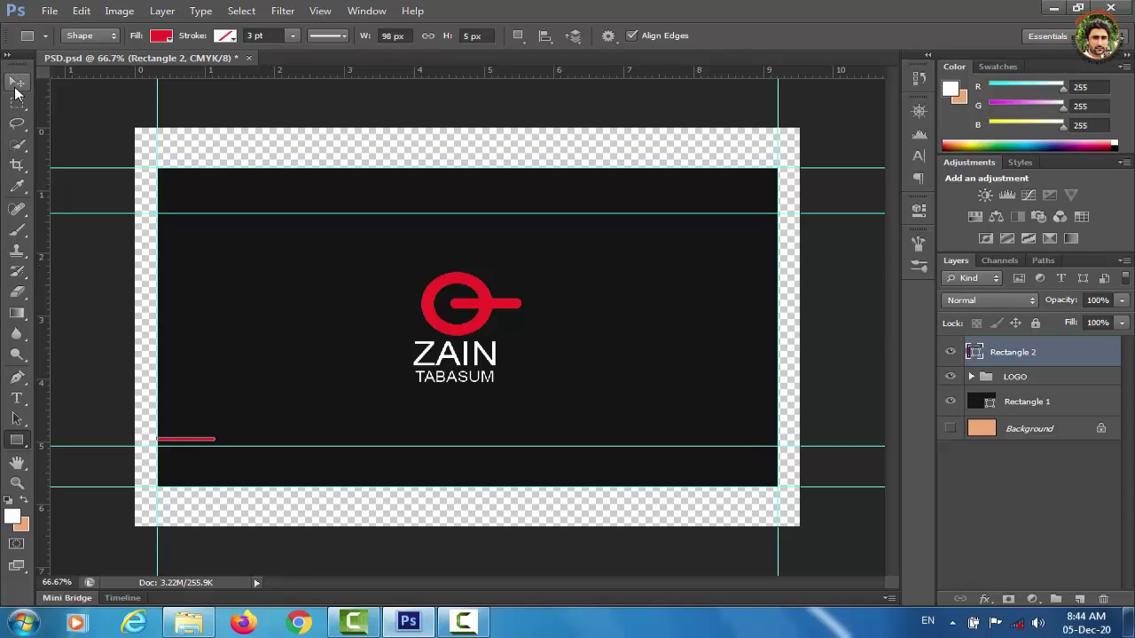
click(17, 398)
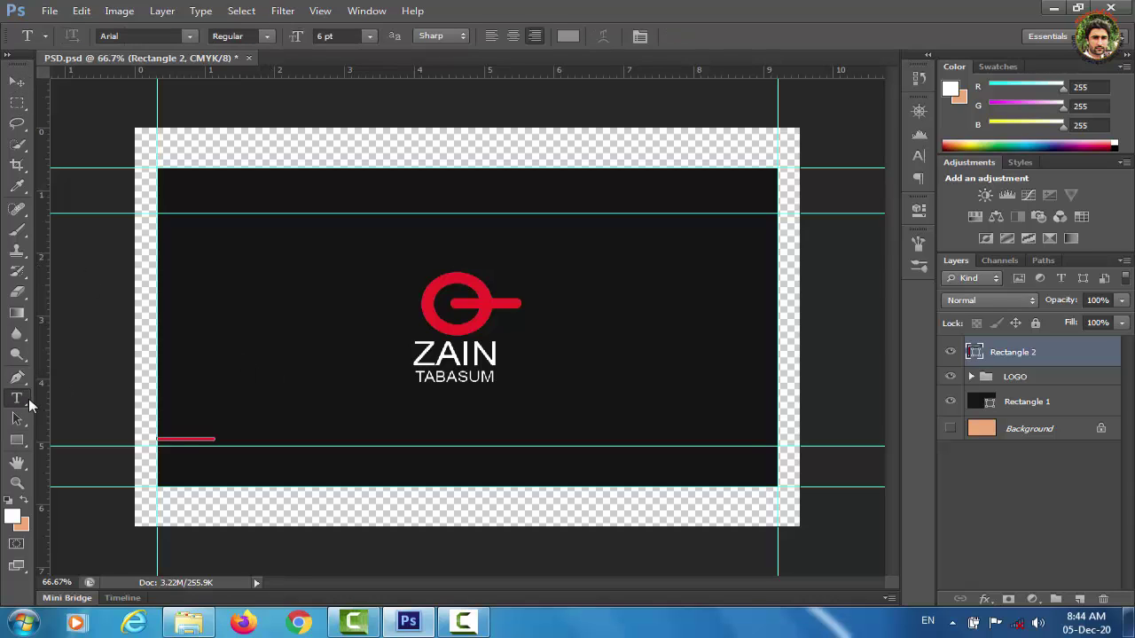
Type the contact e-mail address just right of the red bar, correcting a typo.
click(255, 438)
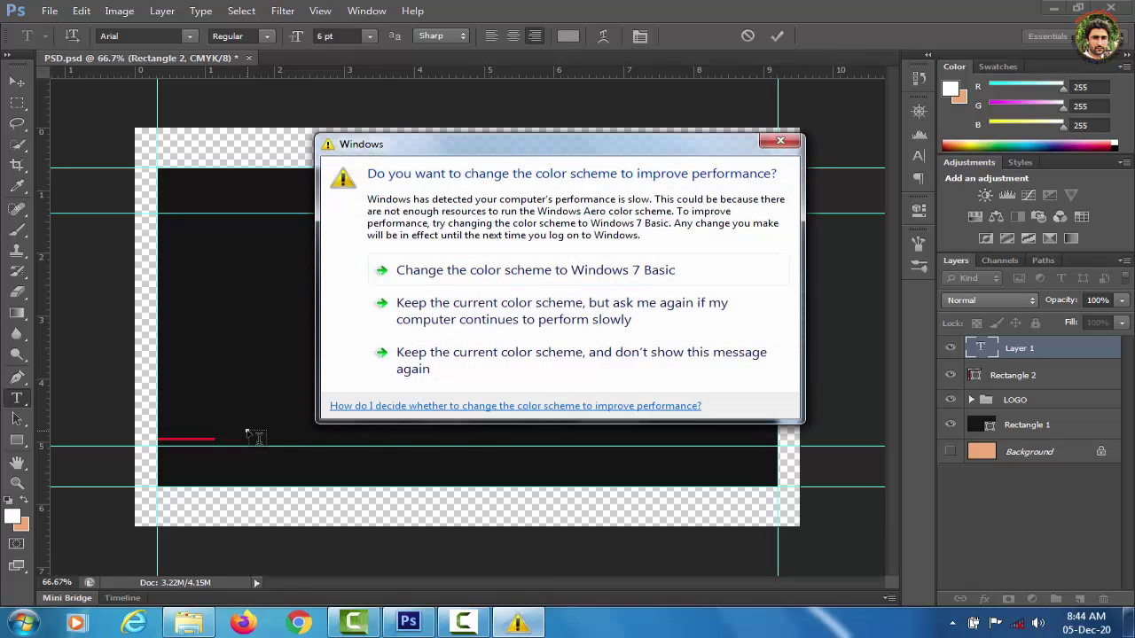
click(450, 330)
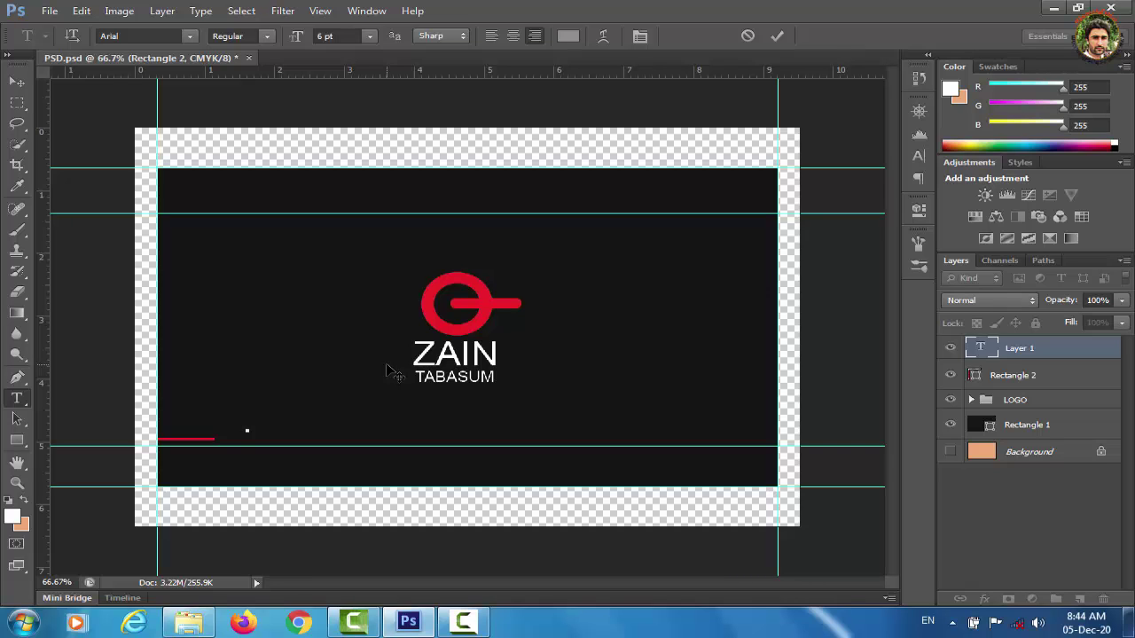
click(16, 86)
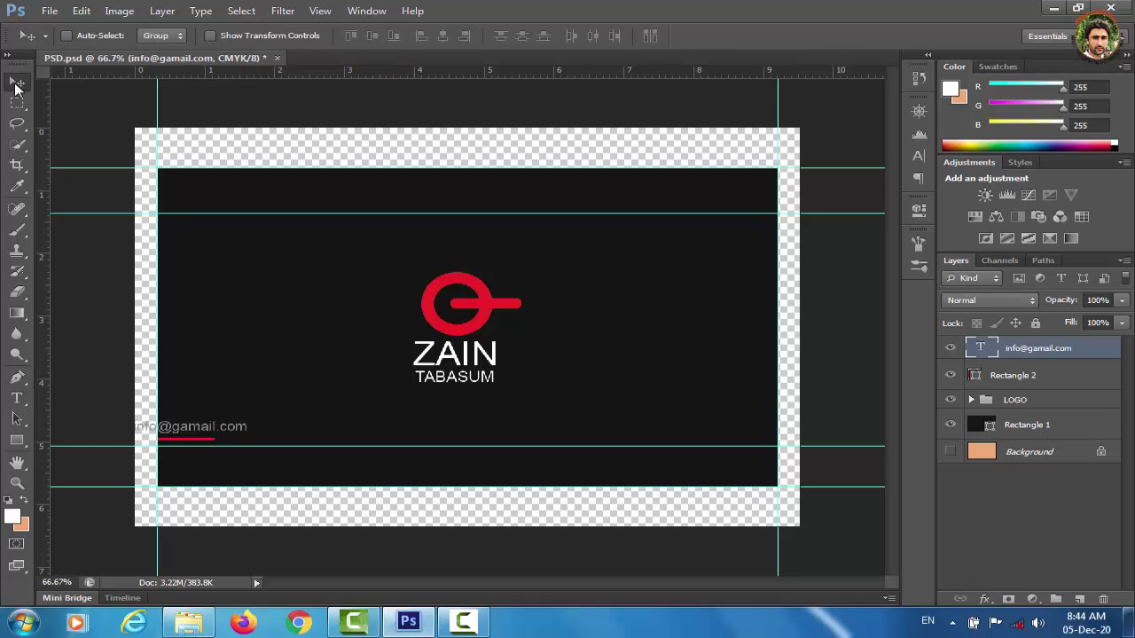
Nudge the e-mail text level with the red bar and keep it at 6 pt.
key(shift+Right)
key(shift+Right)
key(shift+Right)
key(shift+Right)
key(shift+Right)
key(shift+Right)
key(shift+Right)
key(shift+Right)
key(shift+Right)
key(shift+Right)
key(shift+Right)
key(shift+Right)
key(shift+Right)
key(shift+Right)
key(shift+Right)
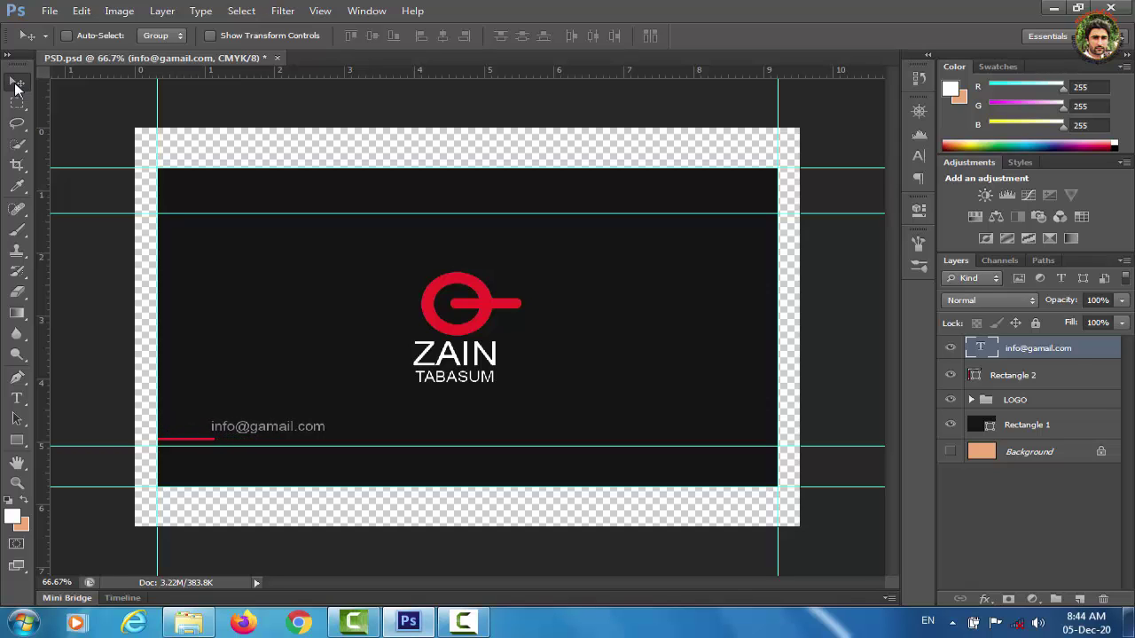
key(shift+Down)
key(shift+Down)
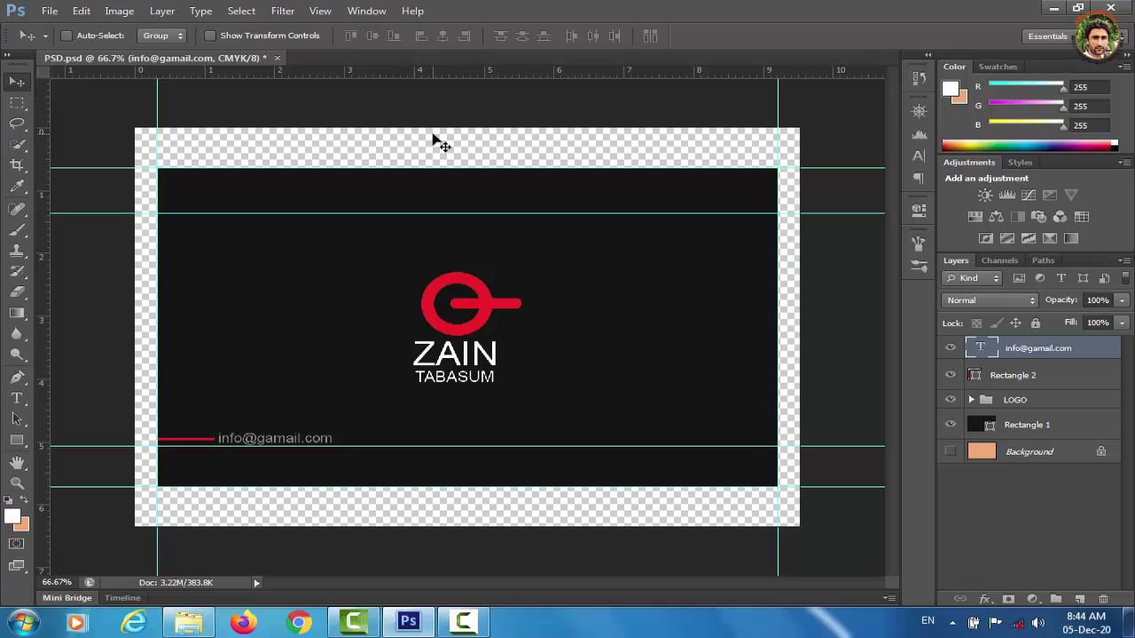
click(919, 156)
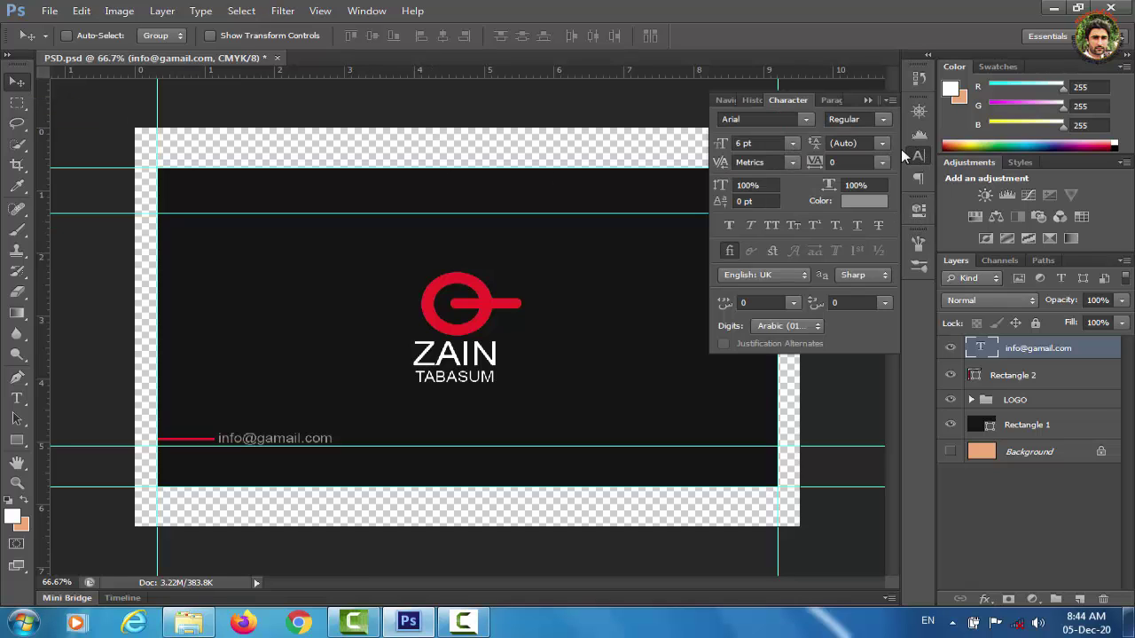
click(793, 142)
click(793, 143)
click(1054, 506)
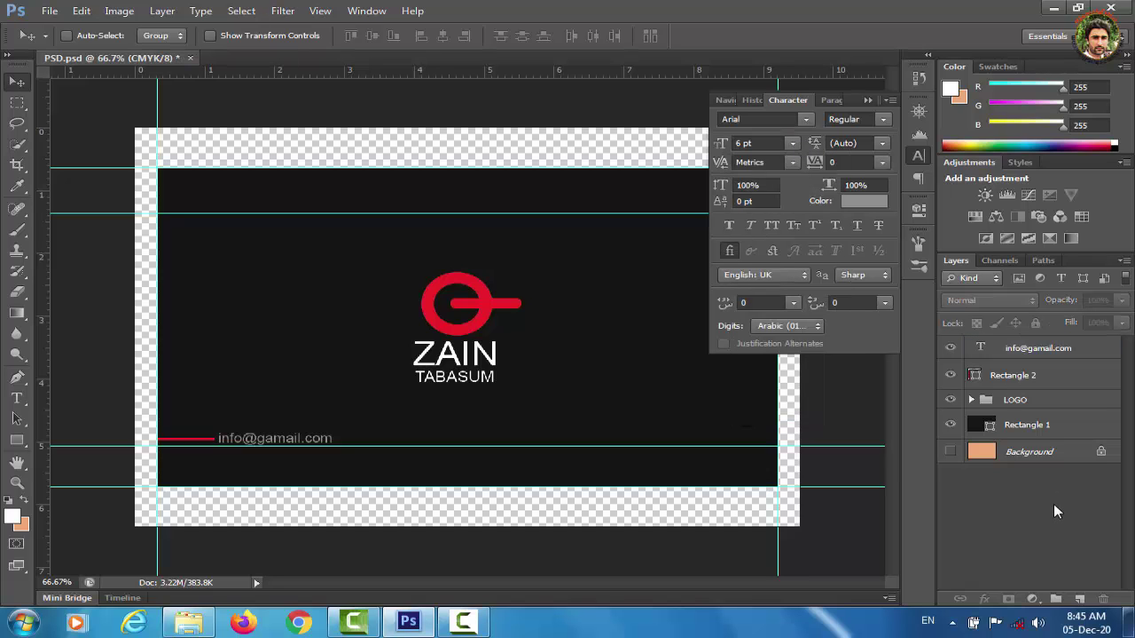
Collapse the Character panel, then check Save As keeps Photoshop format and cancel it.
click(865, 101)
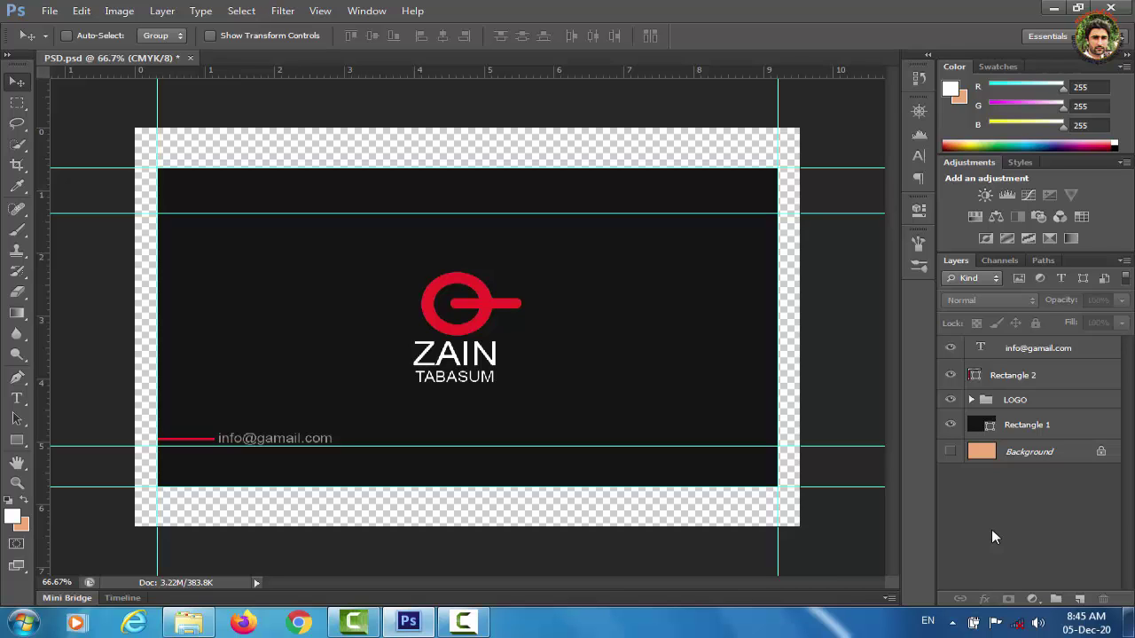
key(ctrl+shift+s)
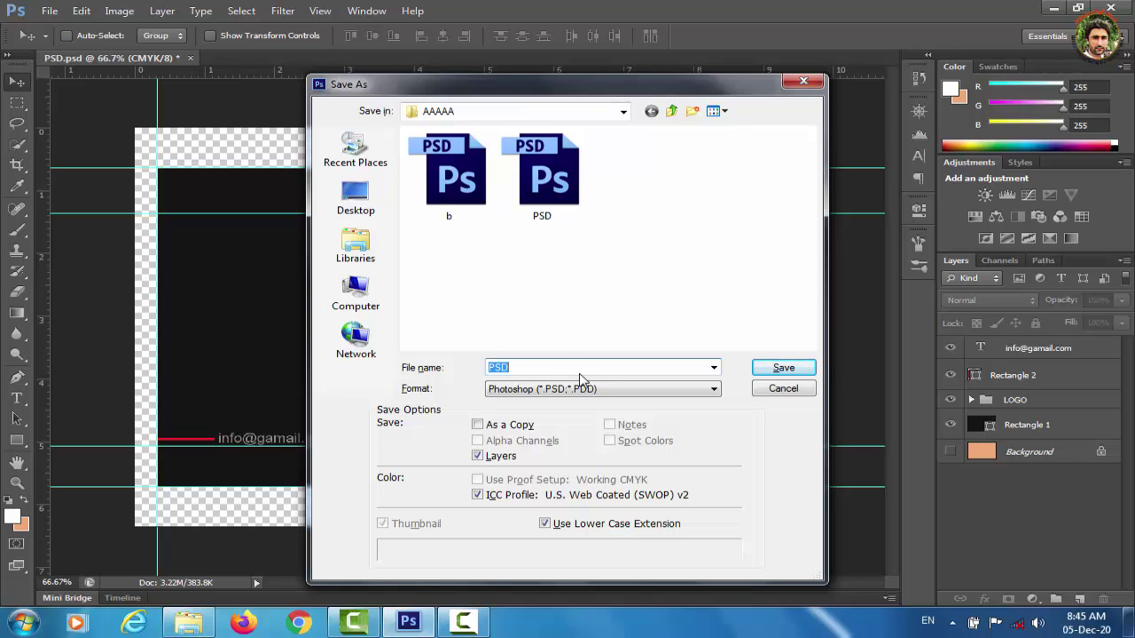
click(718, 394)
click(722, 399)
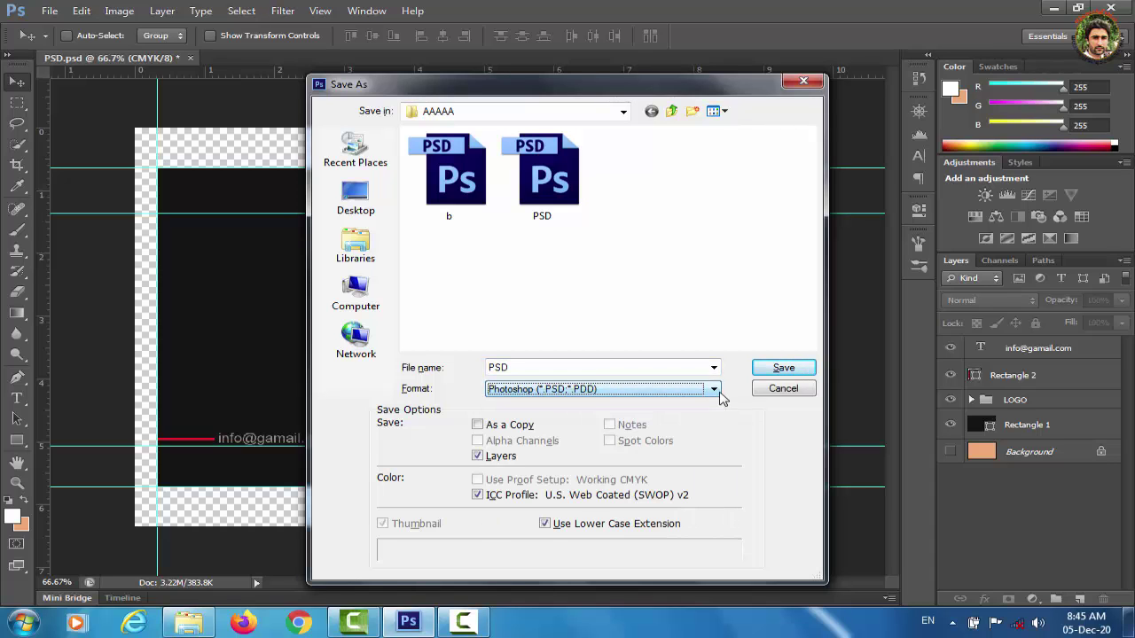
double_click(518, 364)
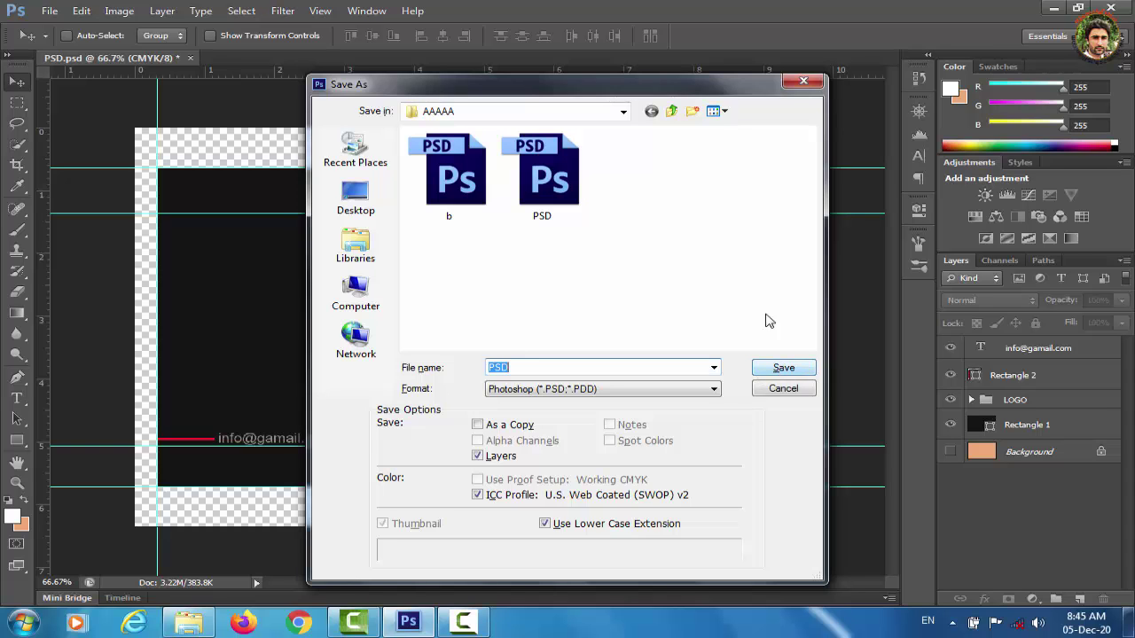
click(804, 82)
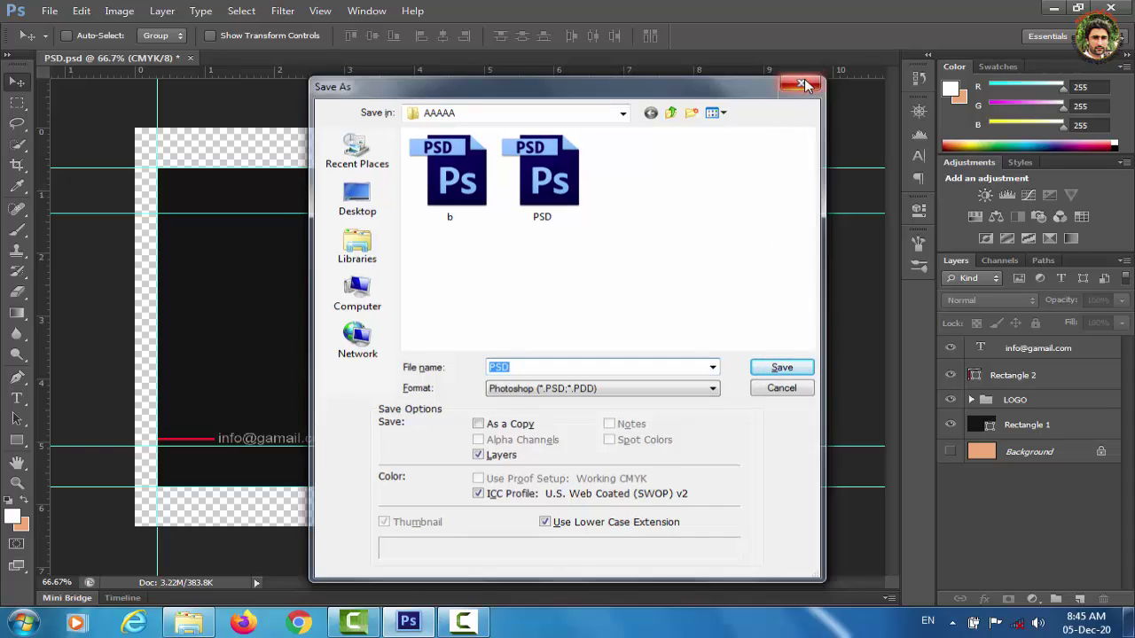
click(208, 624)
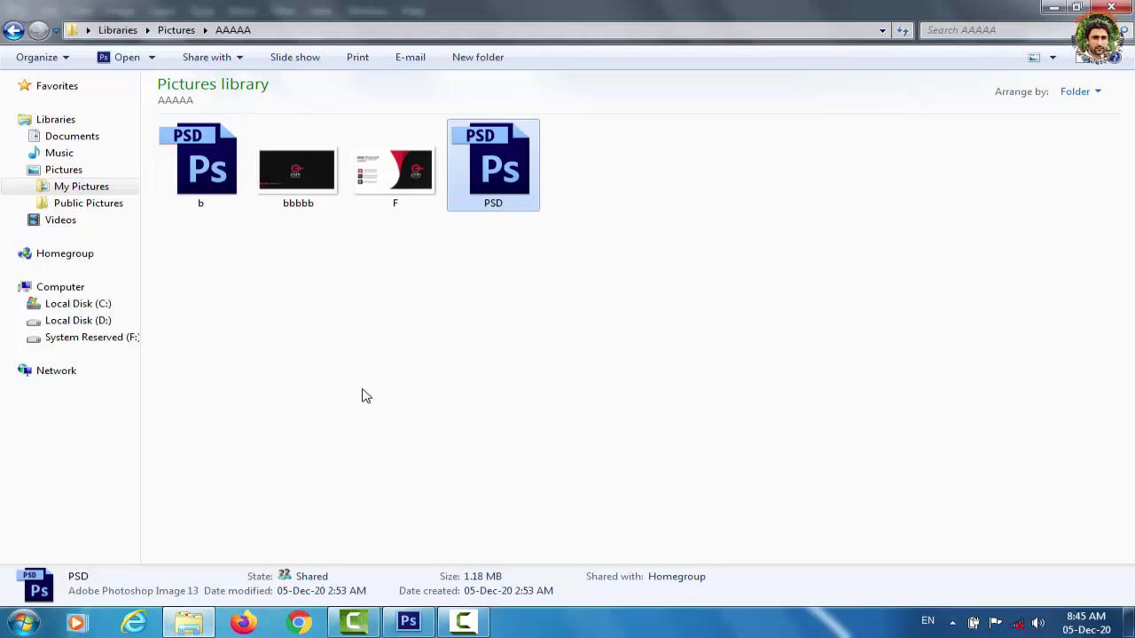
Return from the AAAAA folder to the business card document in Photoshop.
click(409, 623)
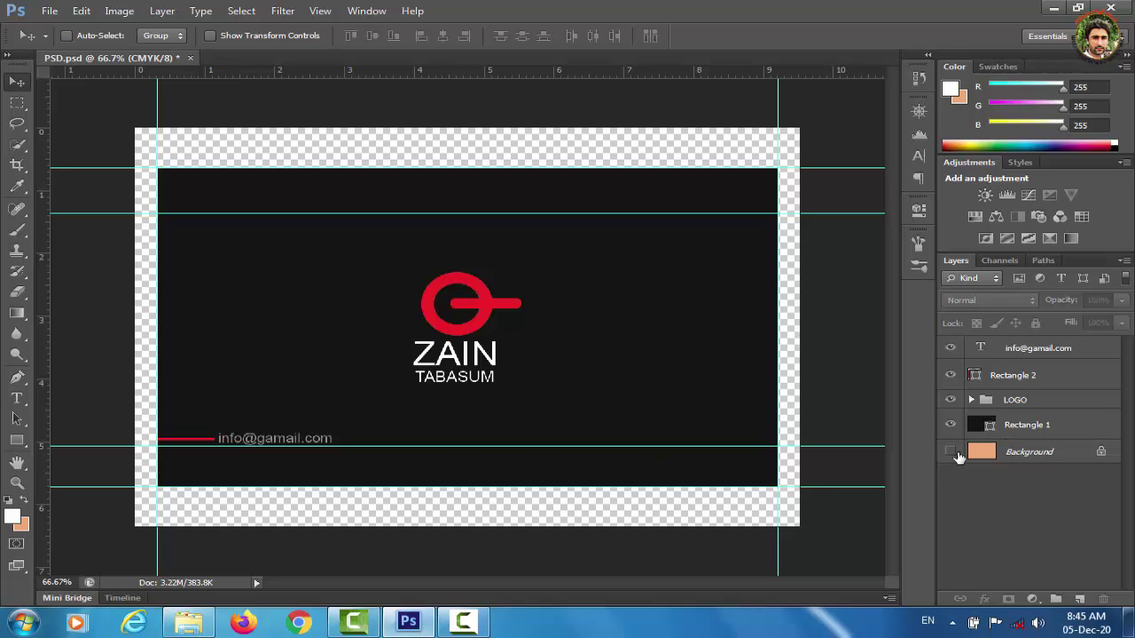
click(50, 13)
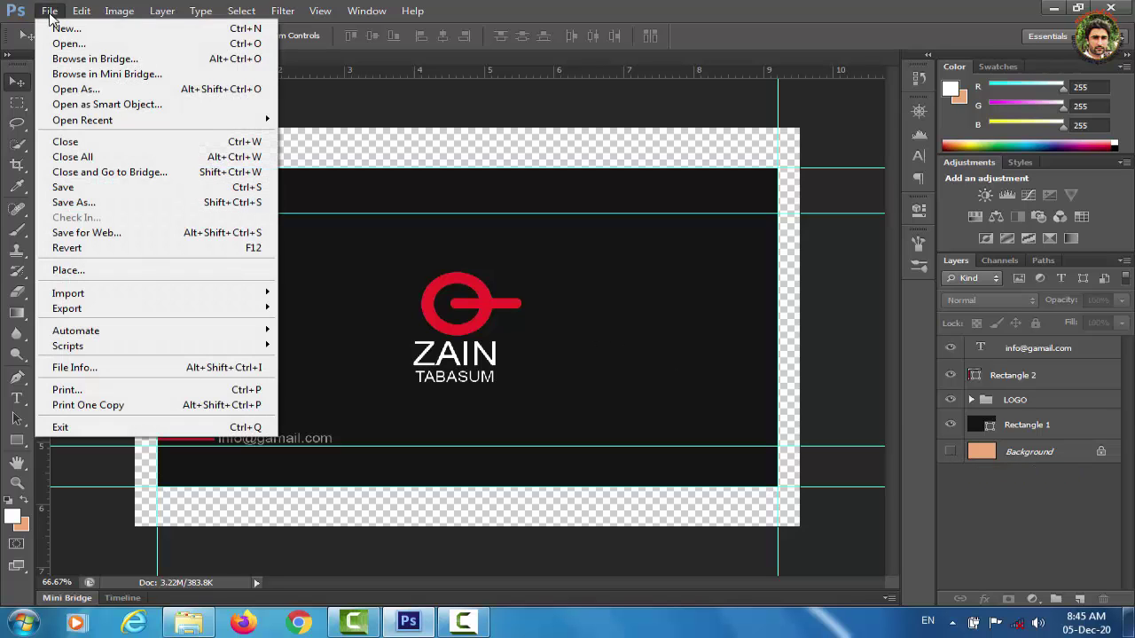
click(122, 211)
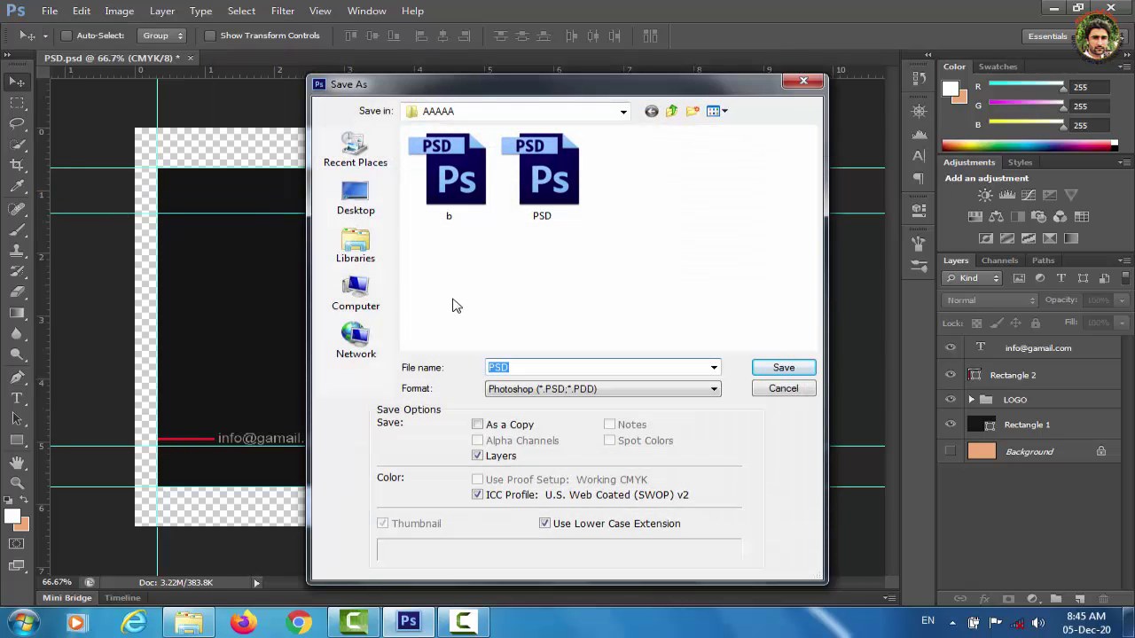
click(715, 391)
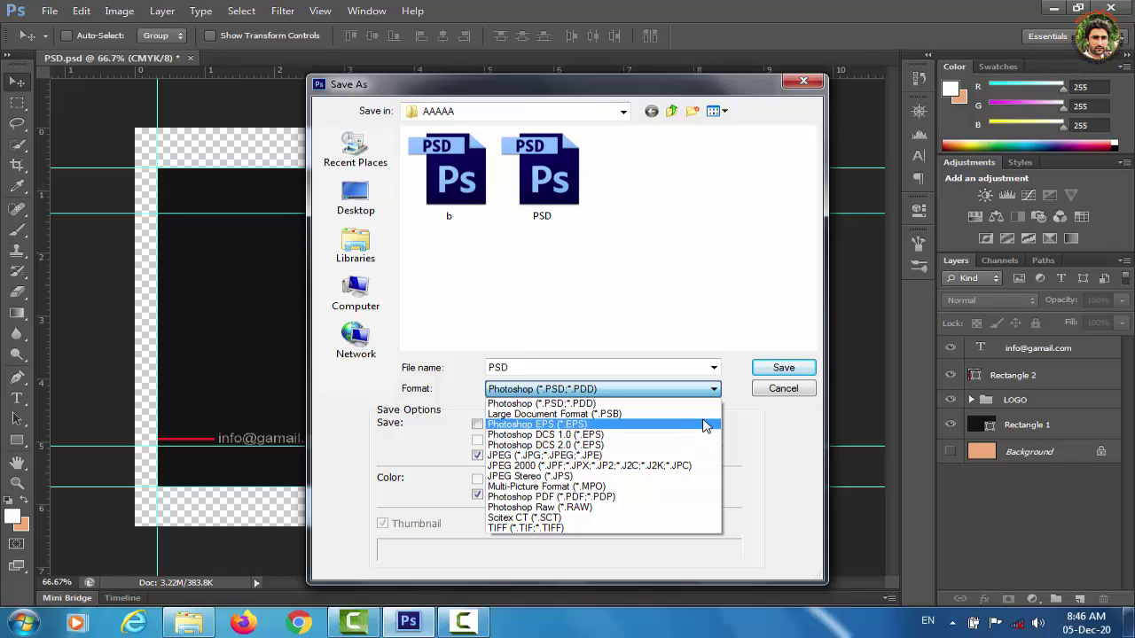
click(805, 86)
click(804, 83)
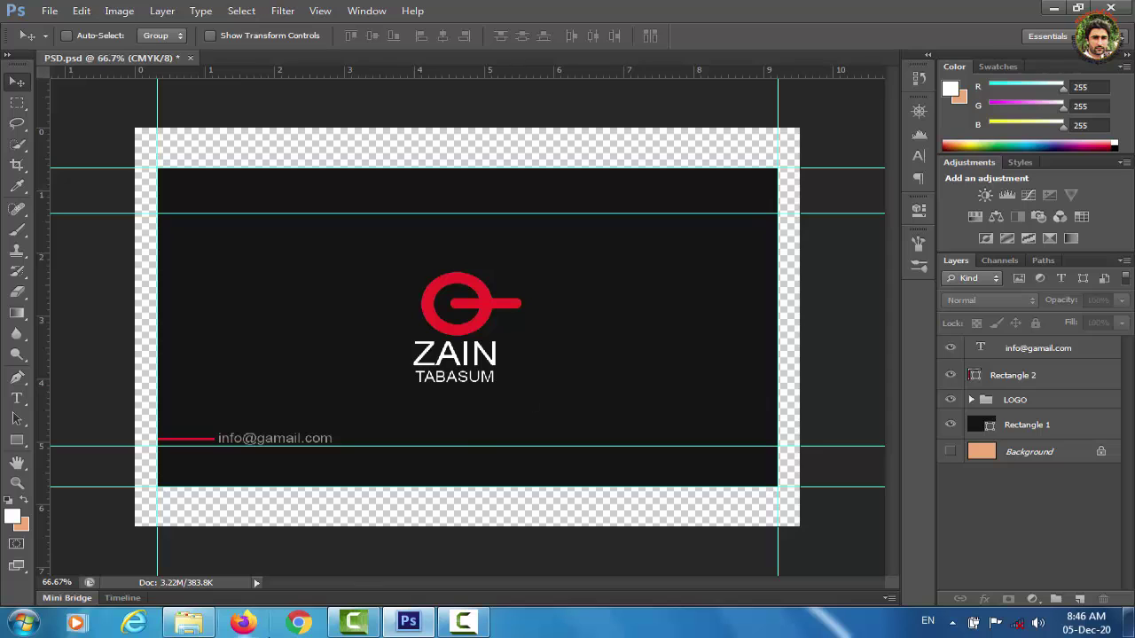
Preview the exported bbbbb back and F front images in the AAAAA folder.
click(188, 623)
click(297, 173)
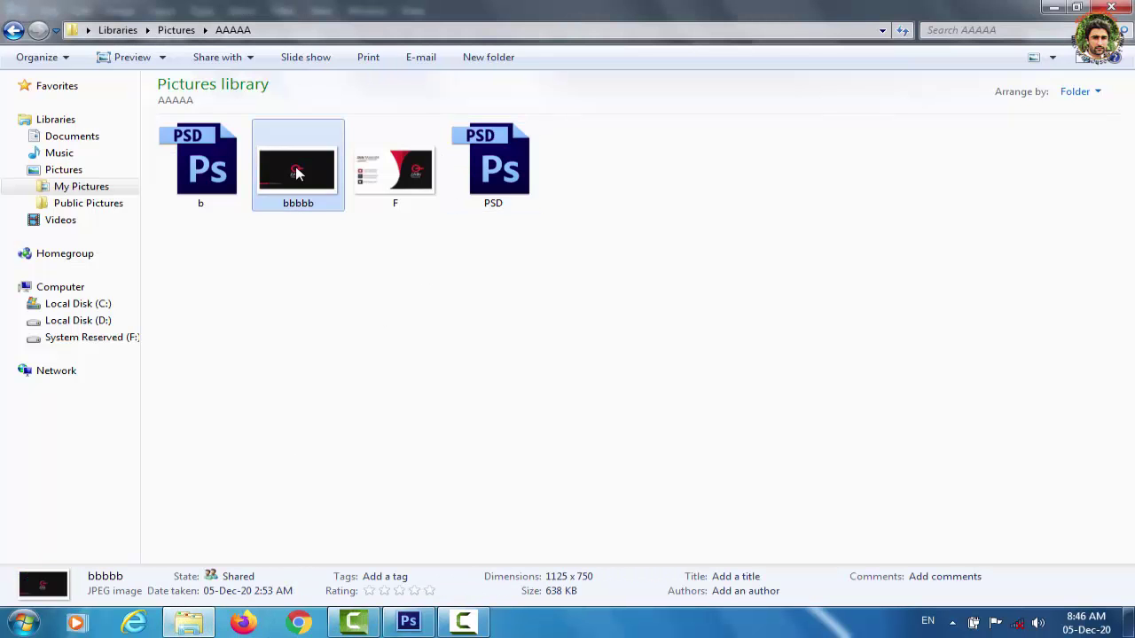
double_click(297, 173)
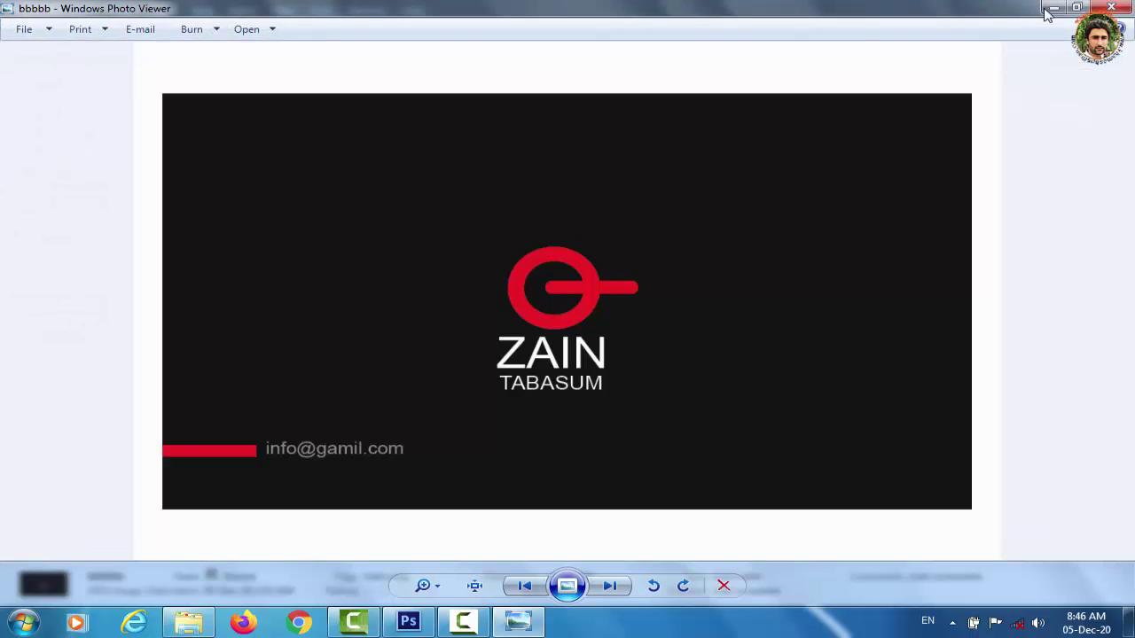
click(1112, 7)
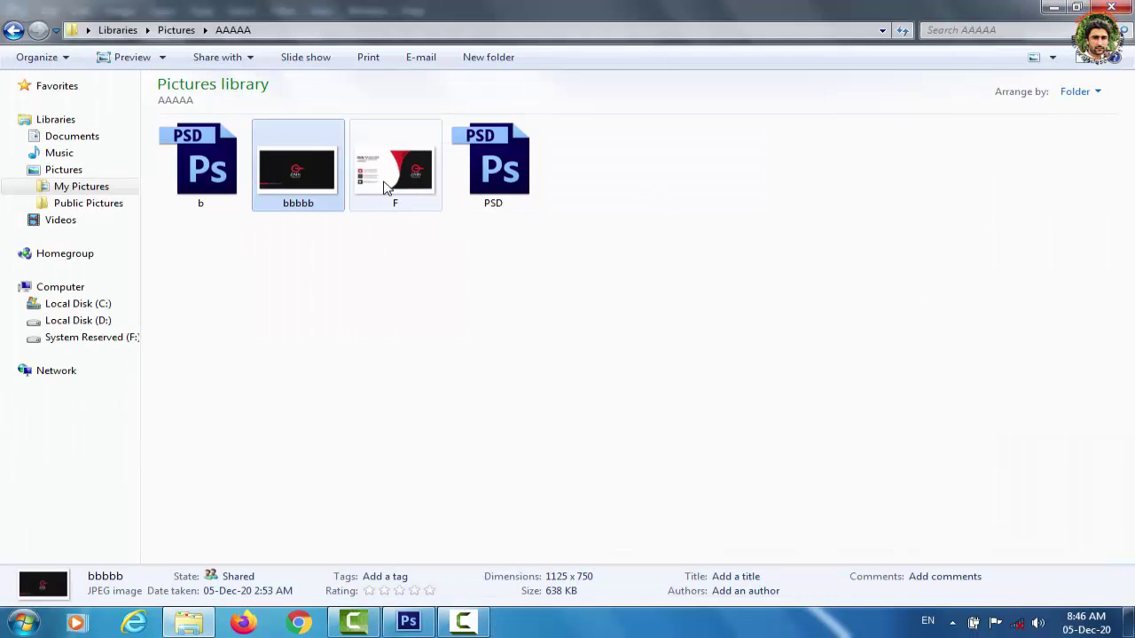
double_click(384, 183)
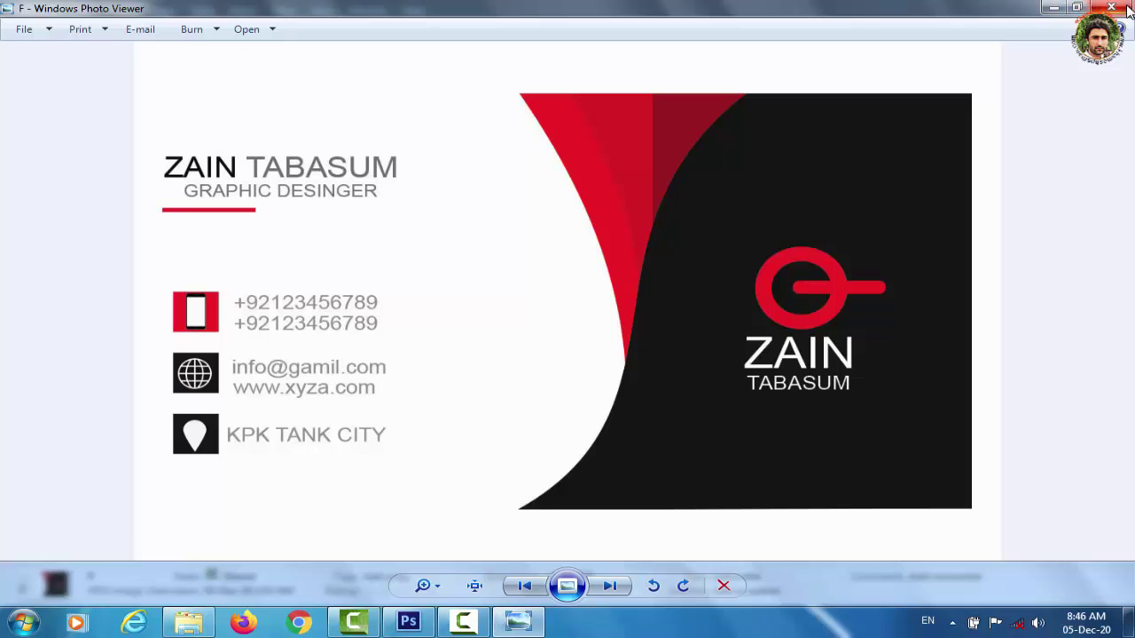
click(1124, 8)
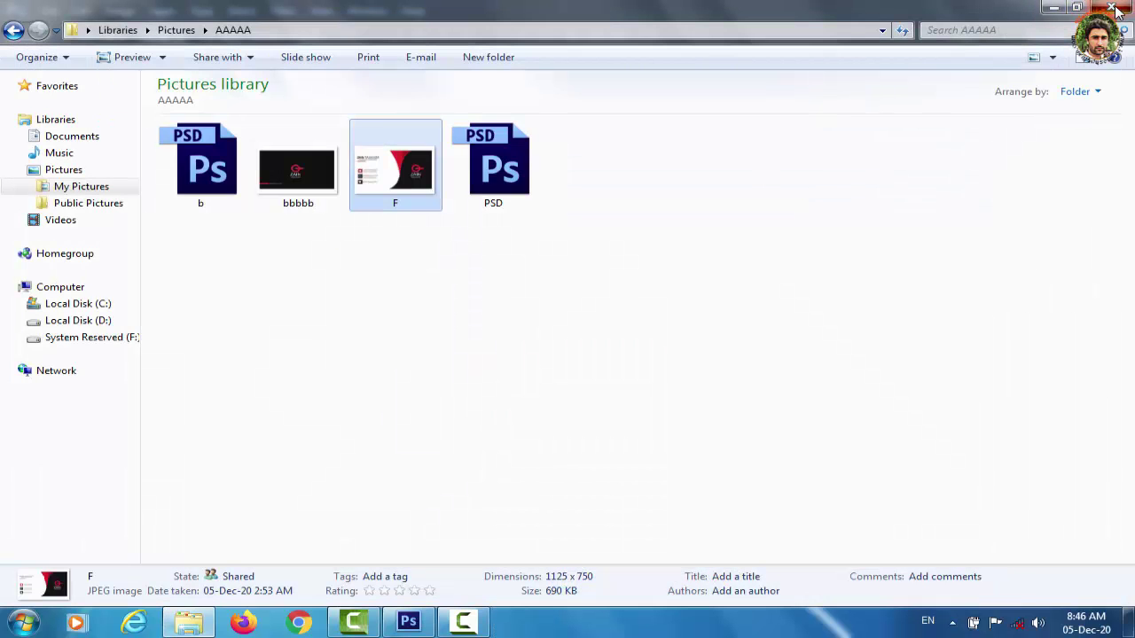
Close Explorer and quit Photoshop without saving PSD.psd.
click(1111, 7)
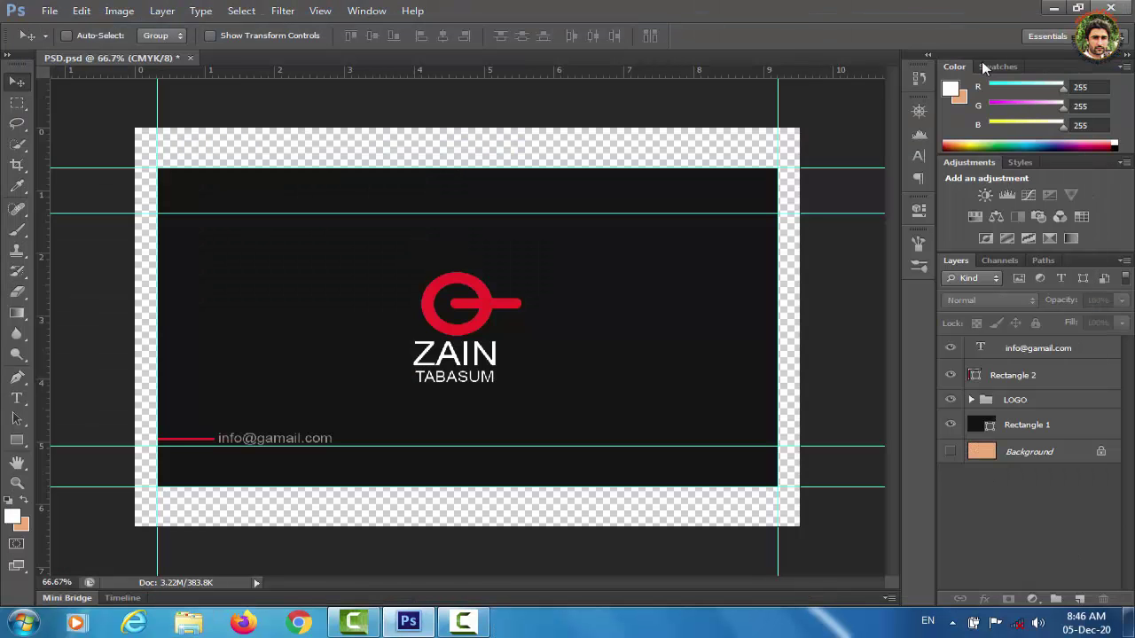
click(1110, 7)
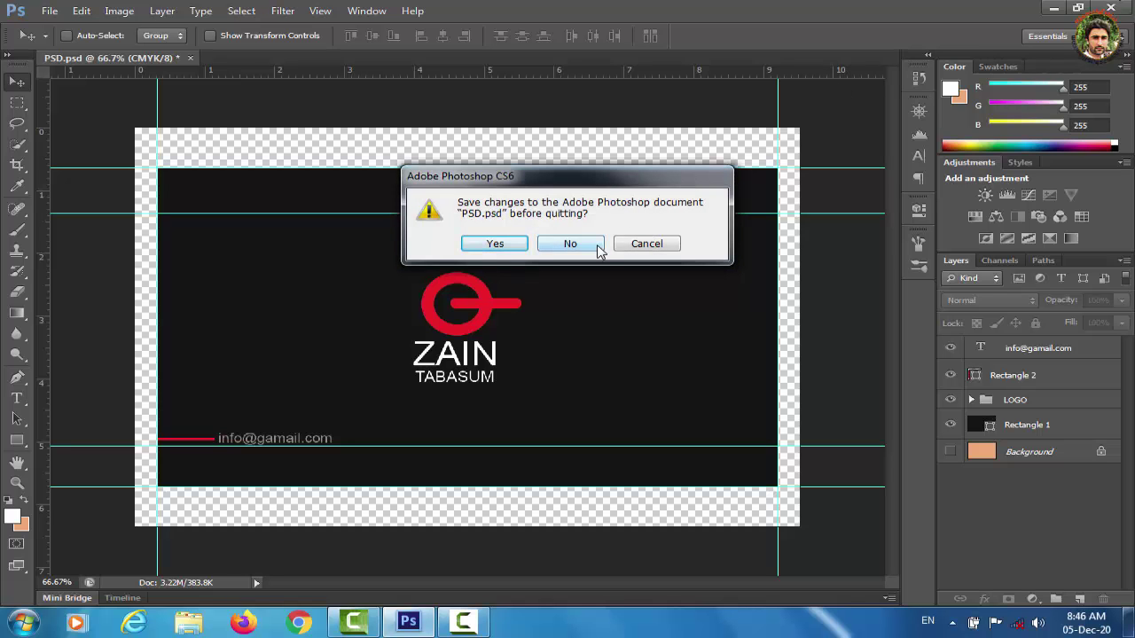
click(570, 243)
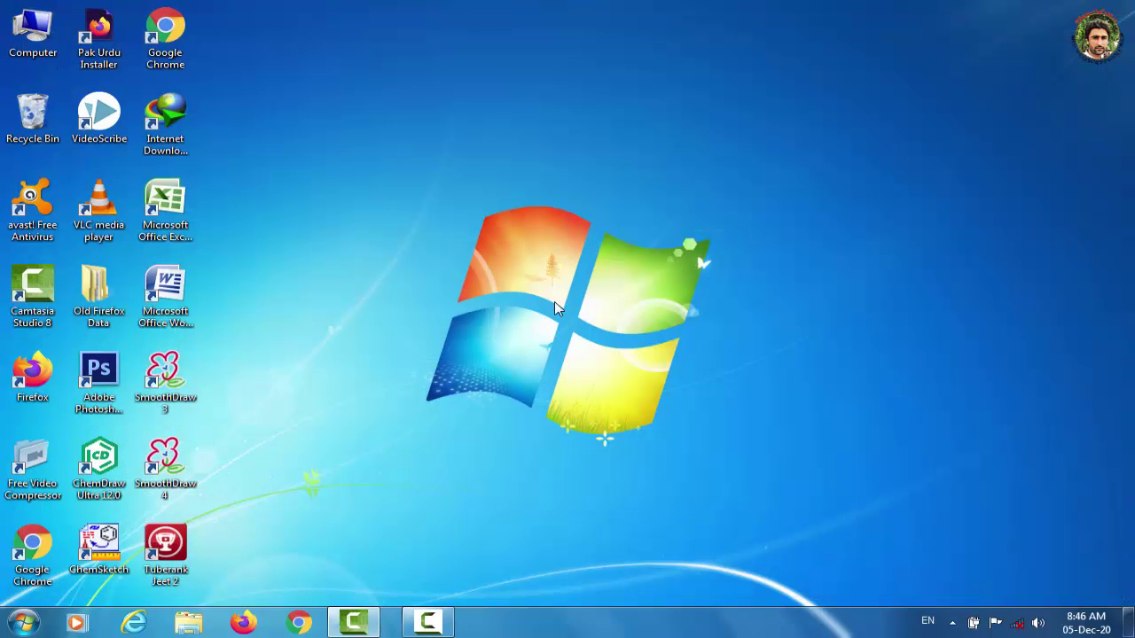